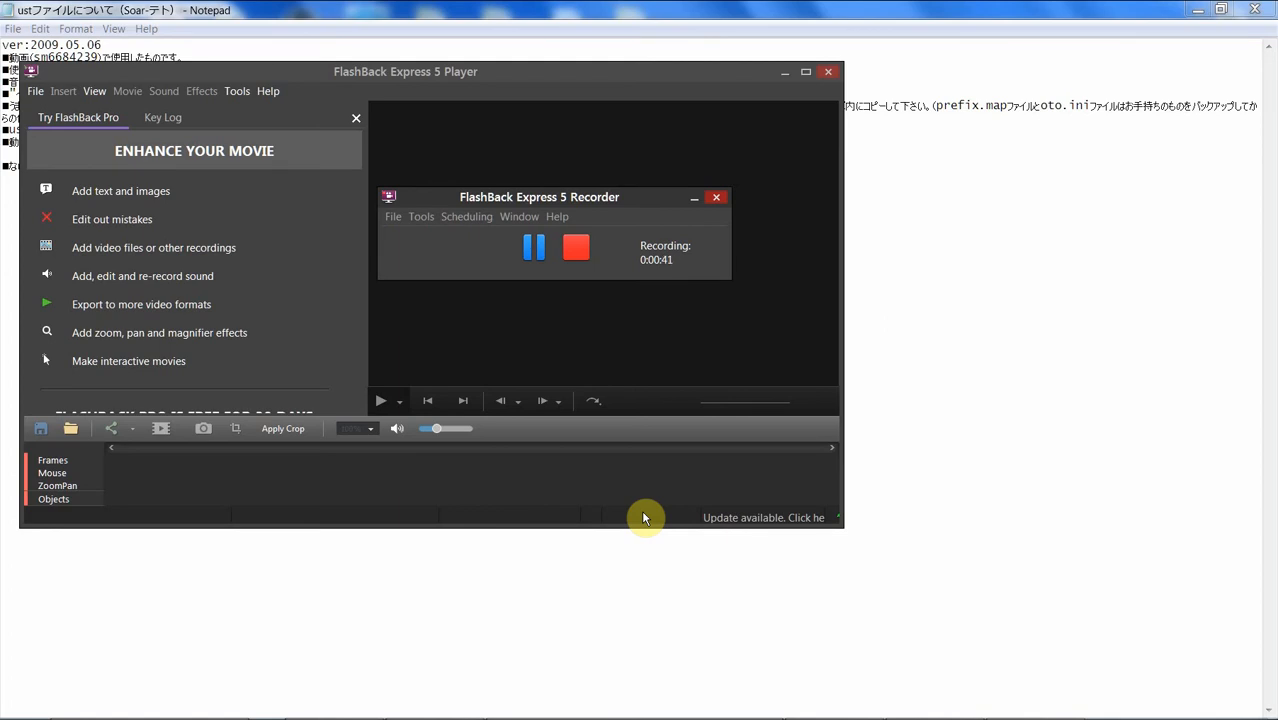
- Bring the text file about the UST files to the front for reading and switch to the soar02_teto.ust project in UTAU
click(585, 11)
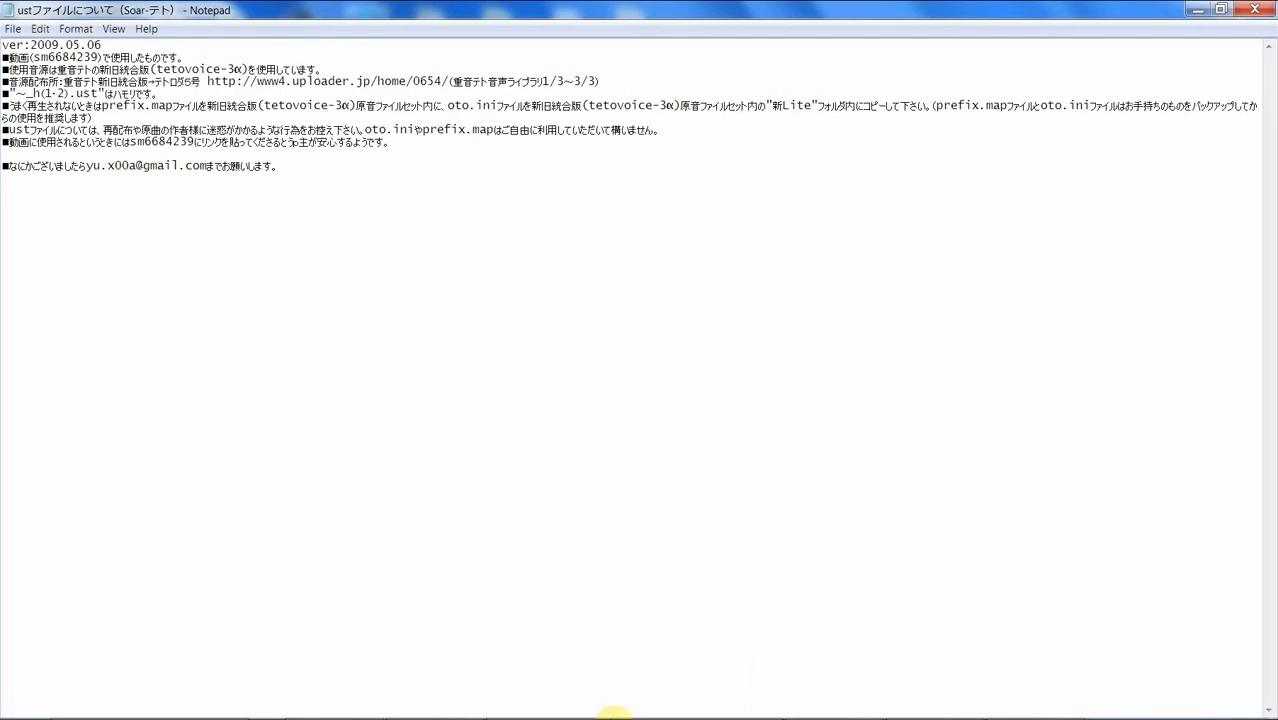
click(538, 708)
click(592, 330)
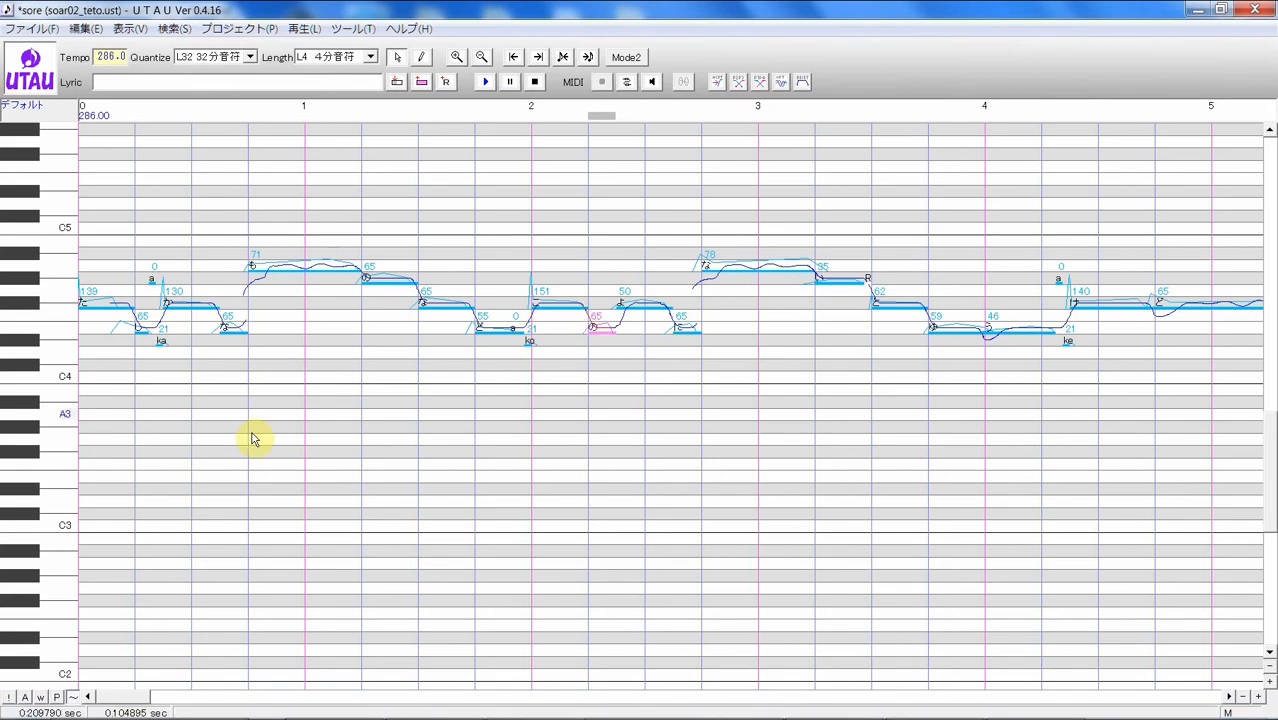
- Insert four quarter-note rests before the opening た note of the song
click(92, 390)
mouse_move(88, 385)
mouse_down()
mouse_move(120, 393)
mouse_move(57, 397)
mouse_move(85, 387)
mouse_up()
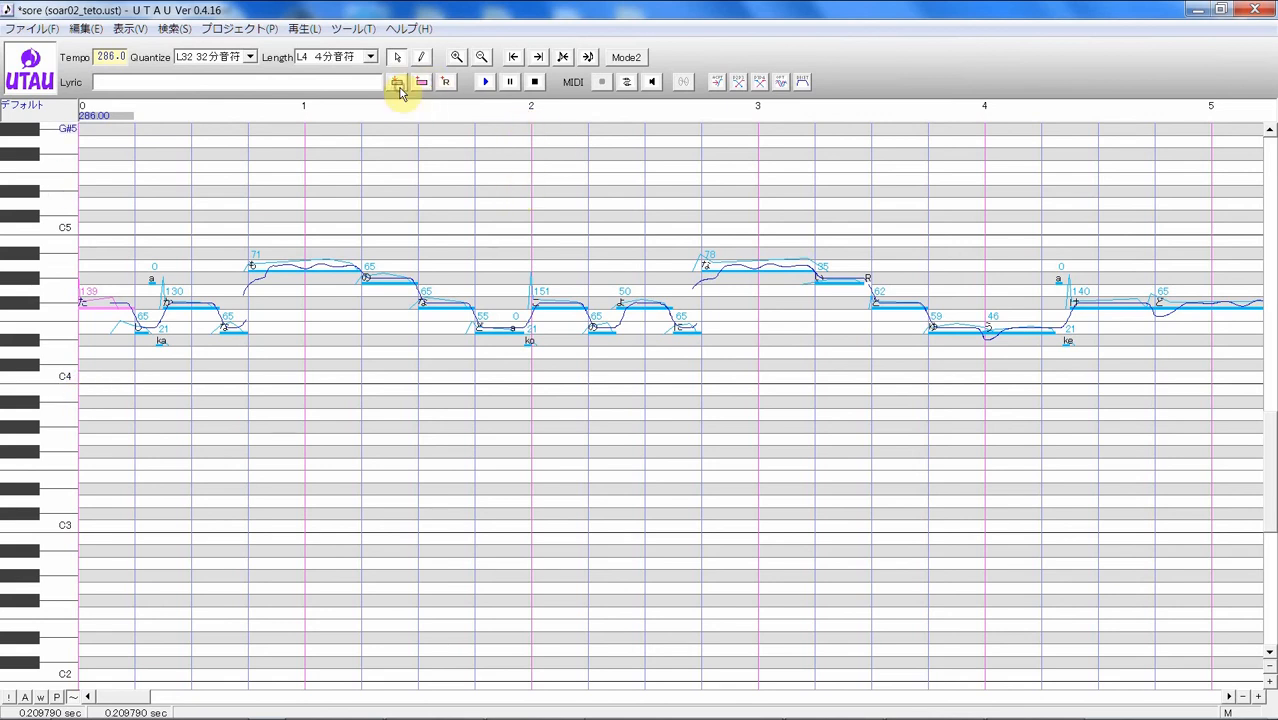
click(444, 83)
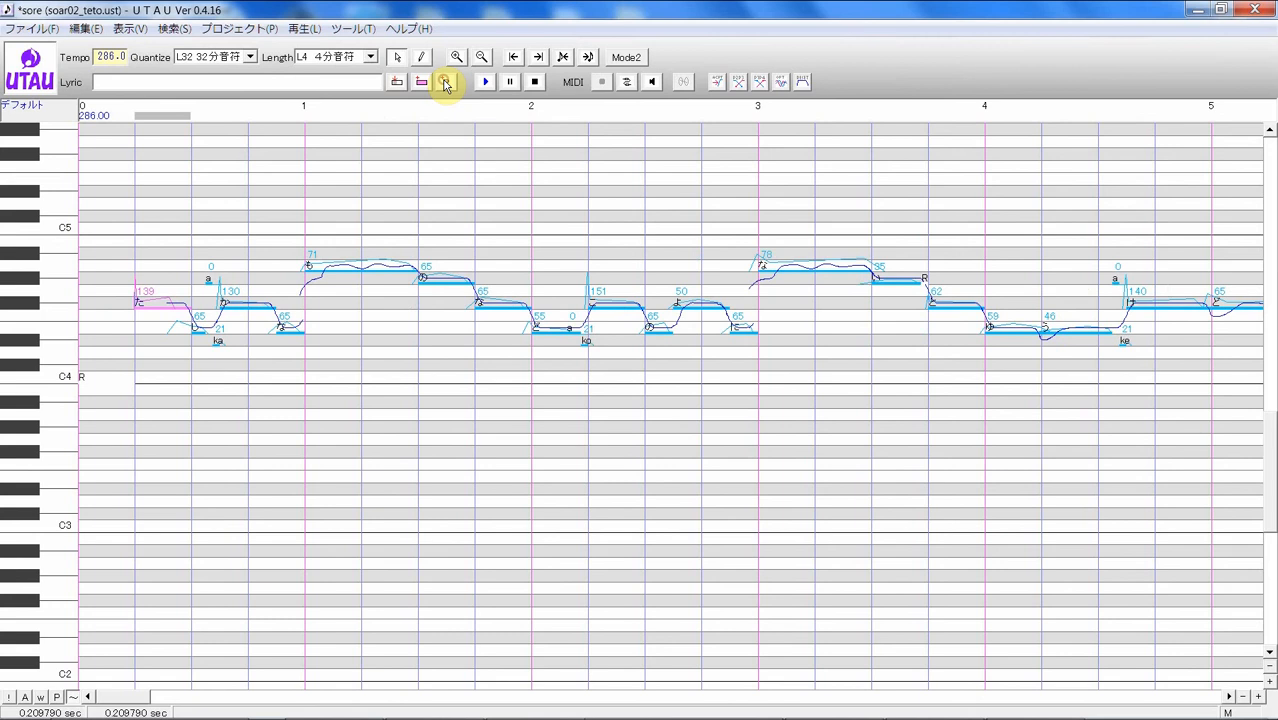
click(445, 84)
click(446, 84)
click(446, 84)
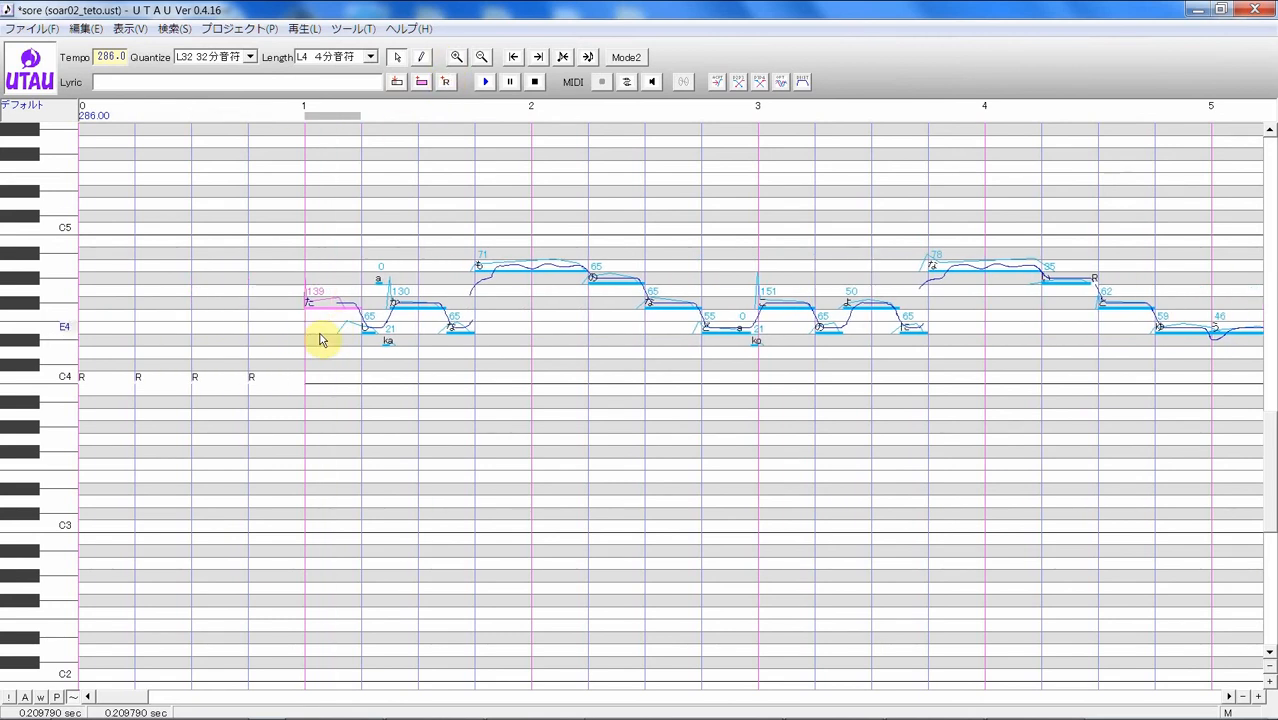
drag(322, 338, 313, 364)
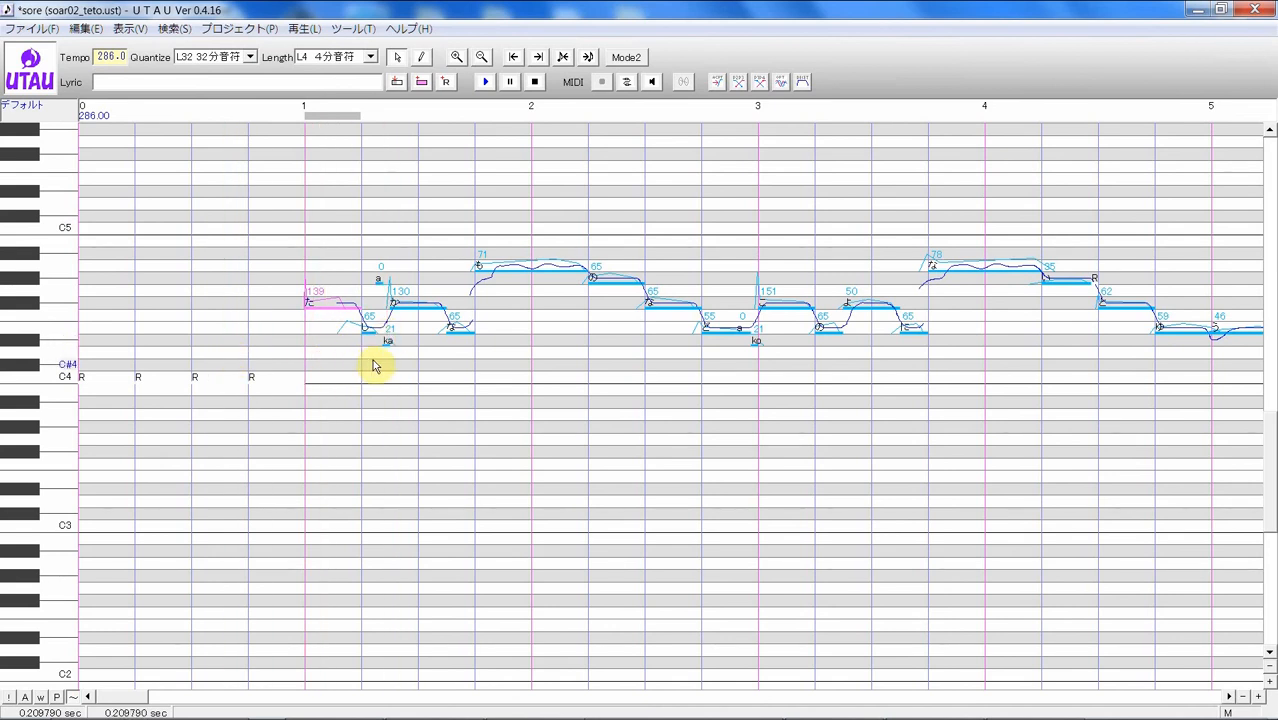
- Enable Mode2 and Trace to display the original pitch curves as a guide behind the notes
click(624, 57)
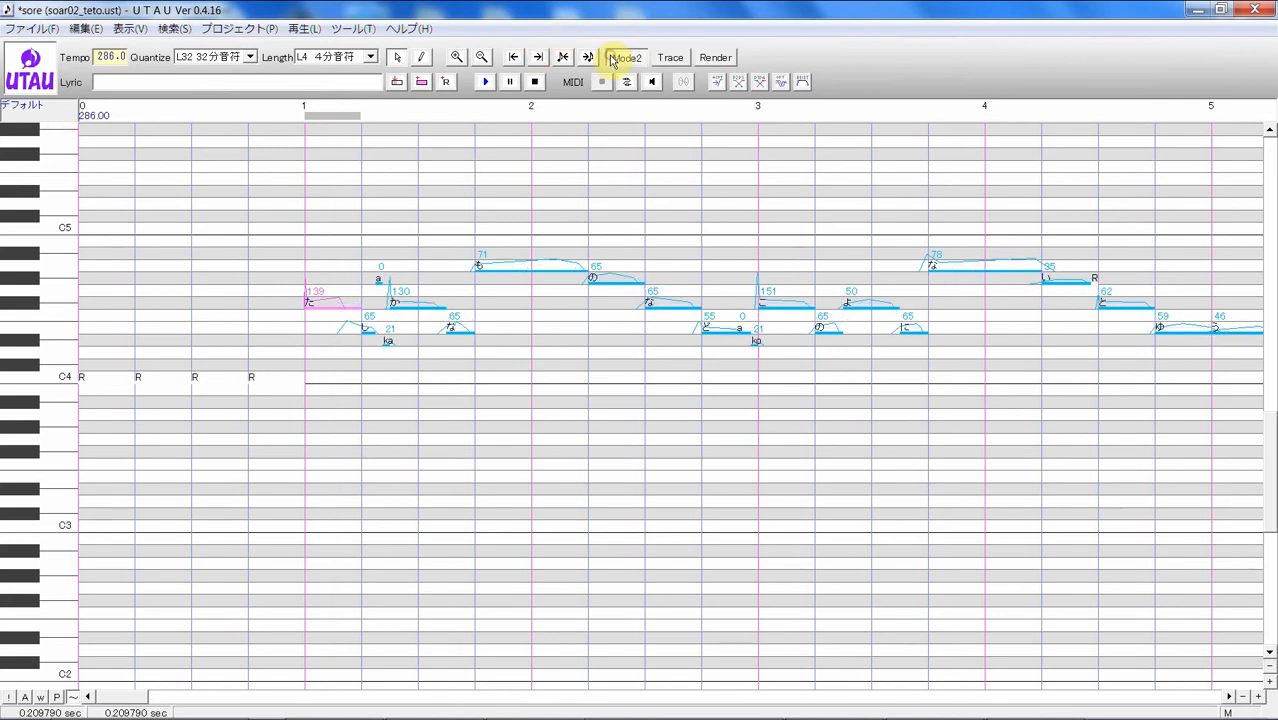
click(670, 60)
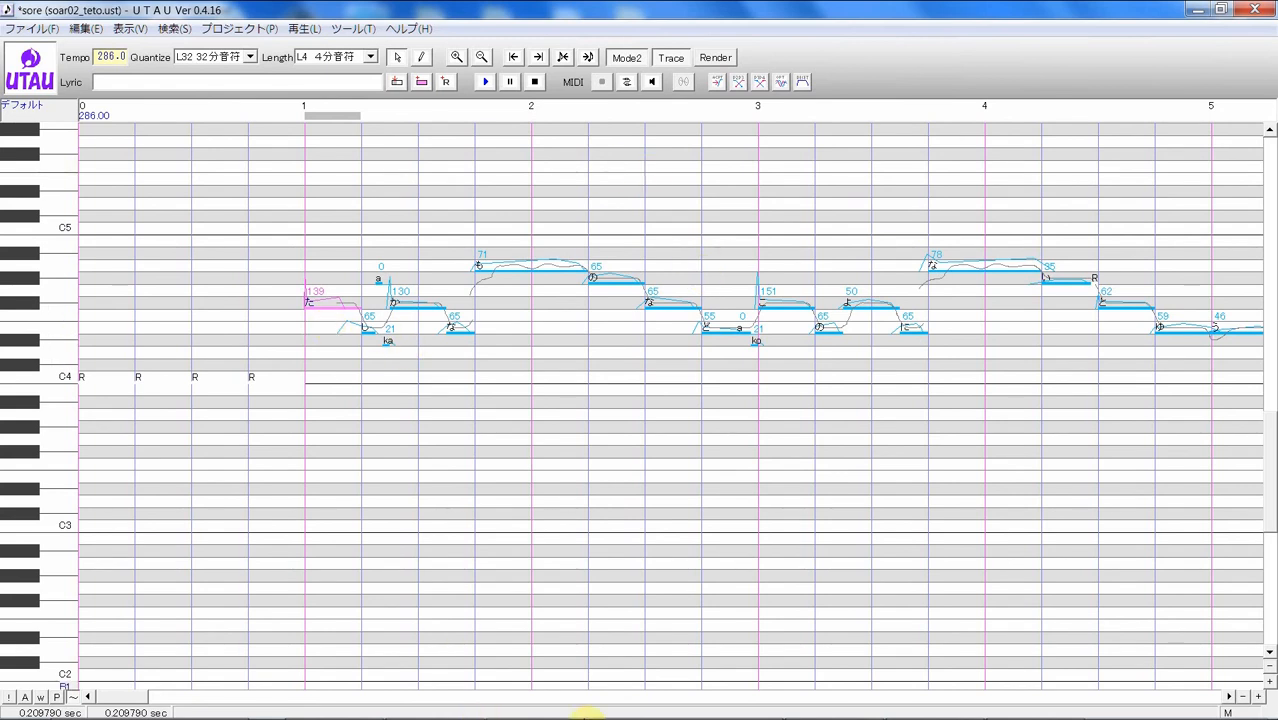
mouse_move(738, 714)
mouse_move(1025, 710)
- Open the pitch settings for all notes in the song and make the portamento (ポルタメント) options editable
click(371, 357)
key(ctrl+a)
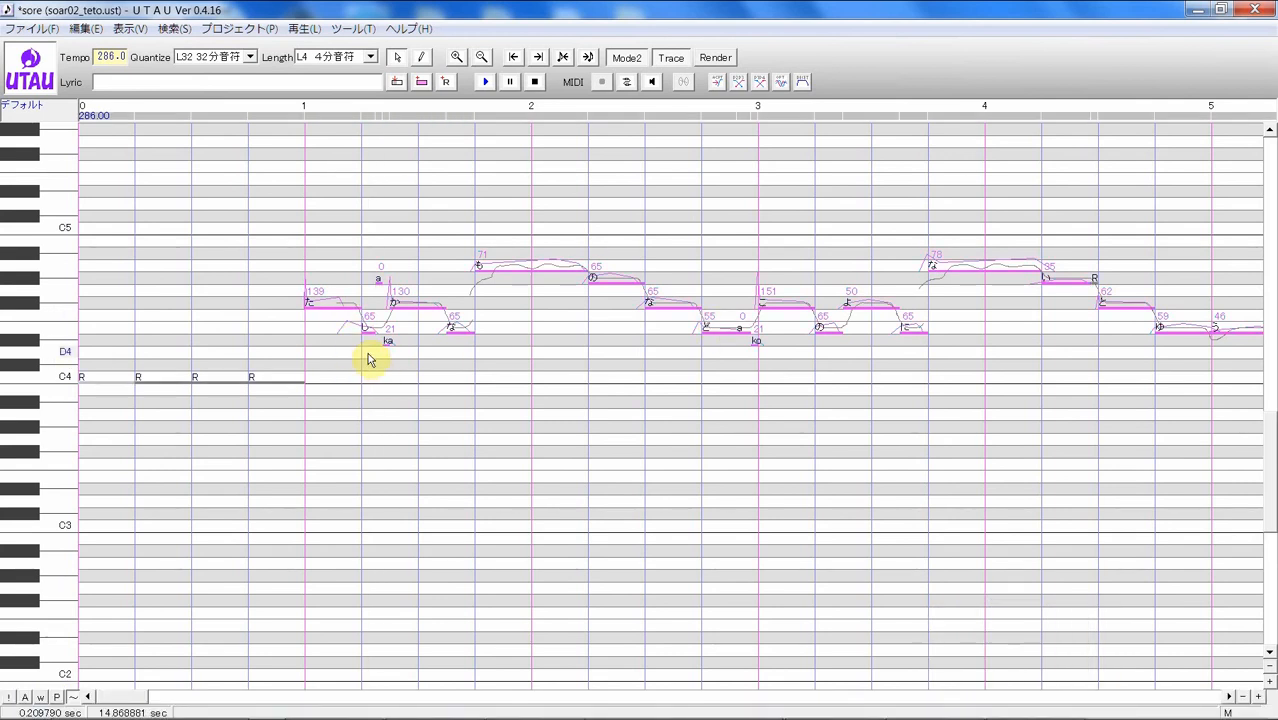
right_click(414, 309)
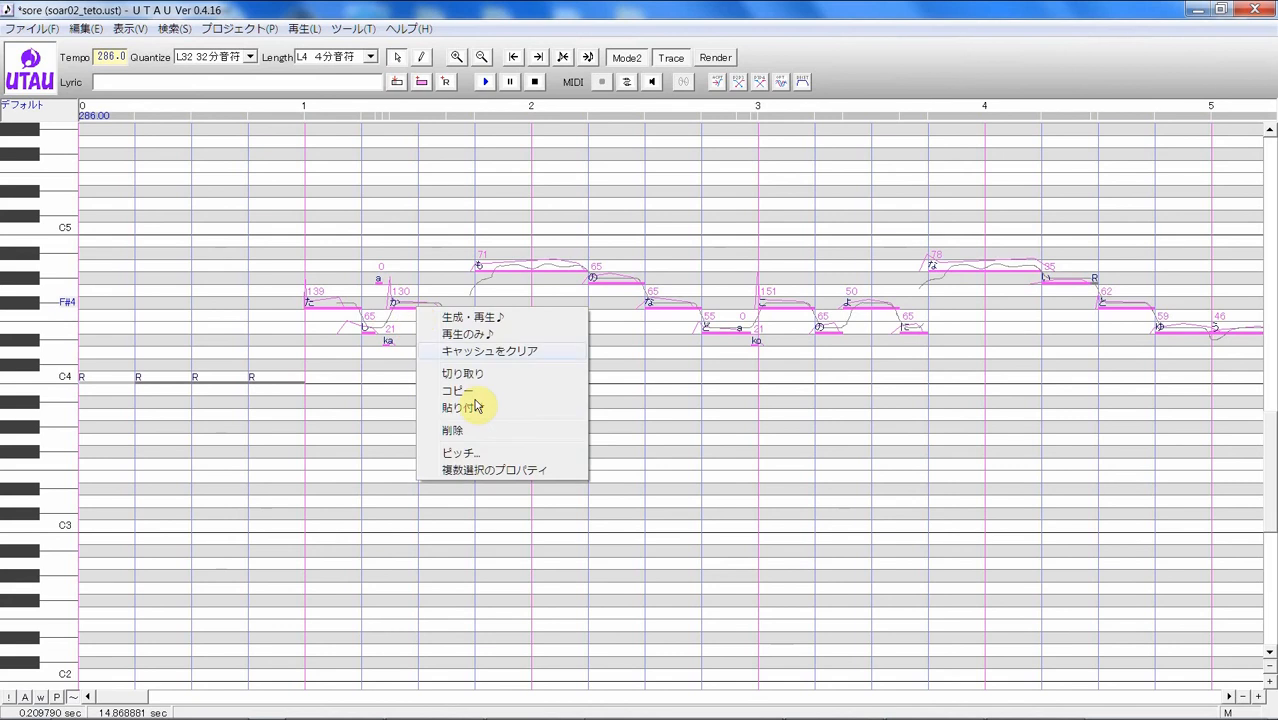
click(499, 452)
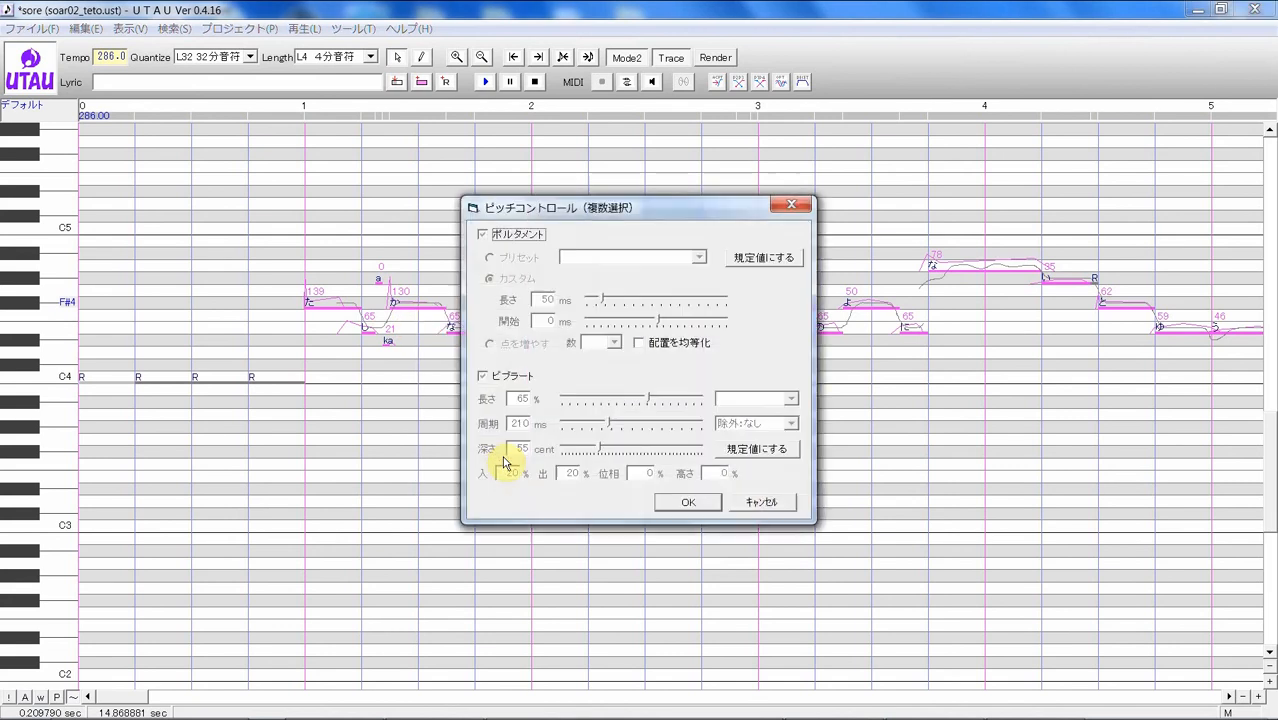
click(522, 236)
- Choose the add-points option (点を増やす) with a count of 5 and apply it to all notes
click(612, 340)
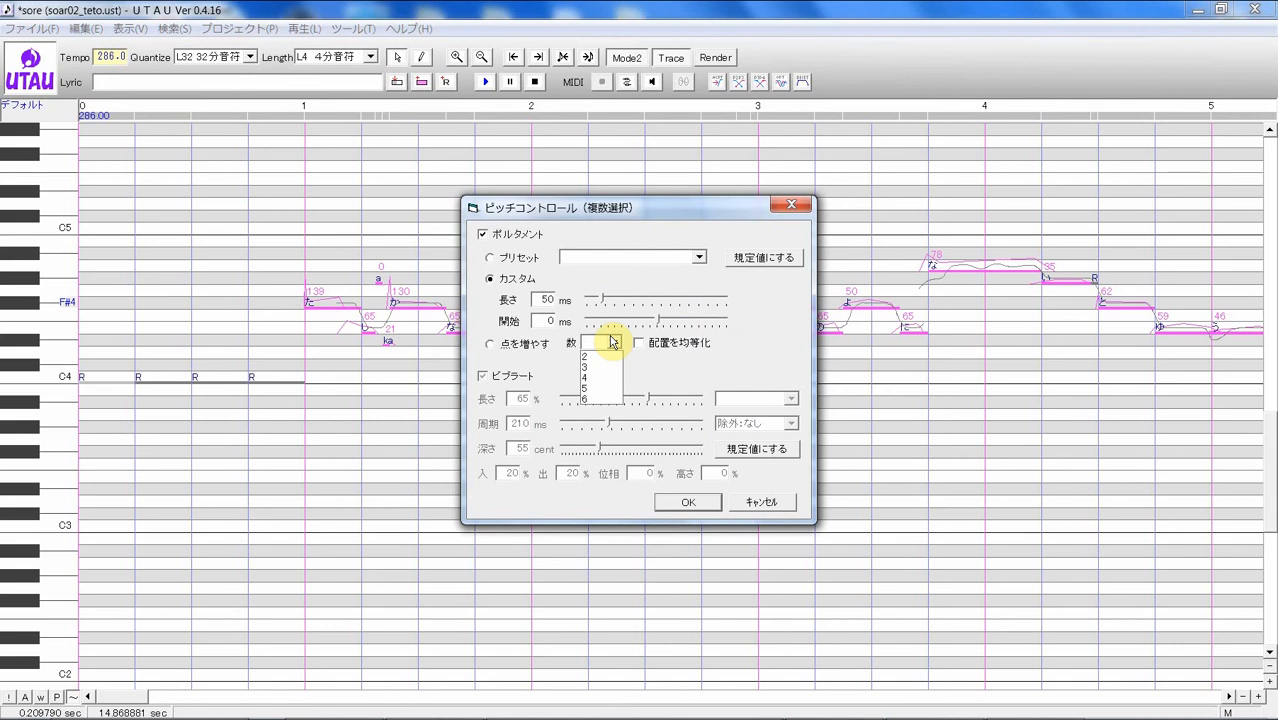
click(510, 341)
click(512, 342)
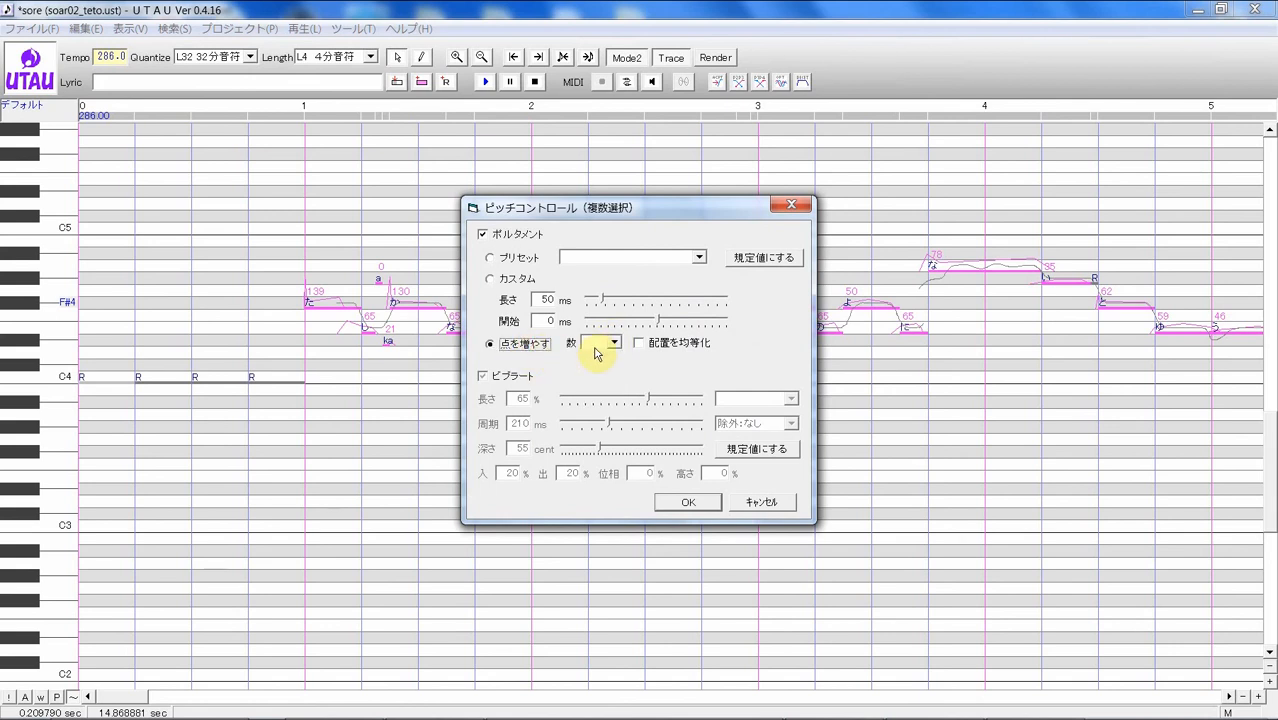
click(604, 343)
click(613, 342)
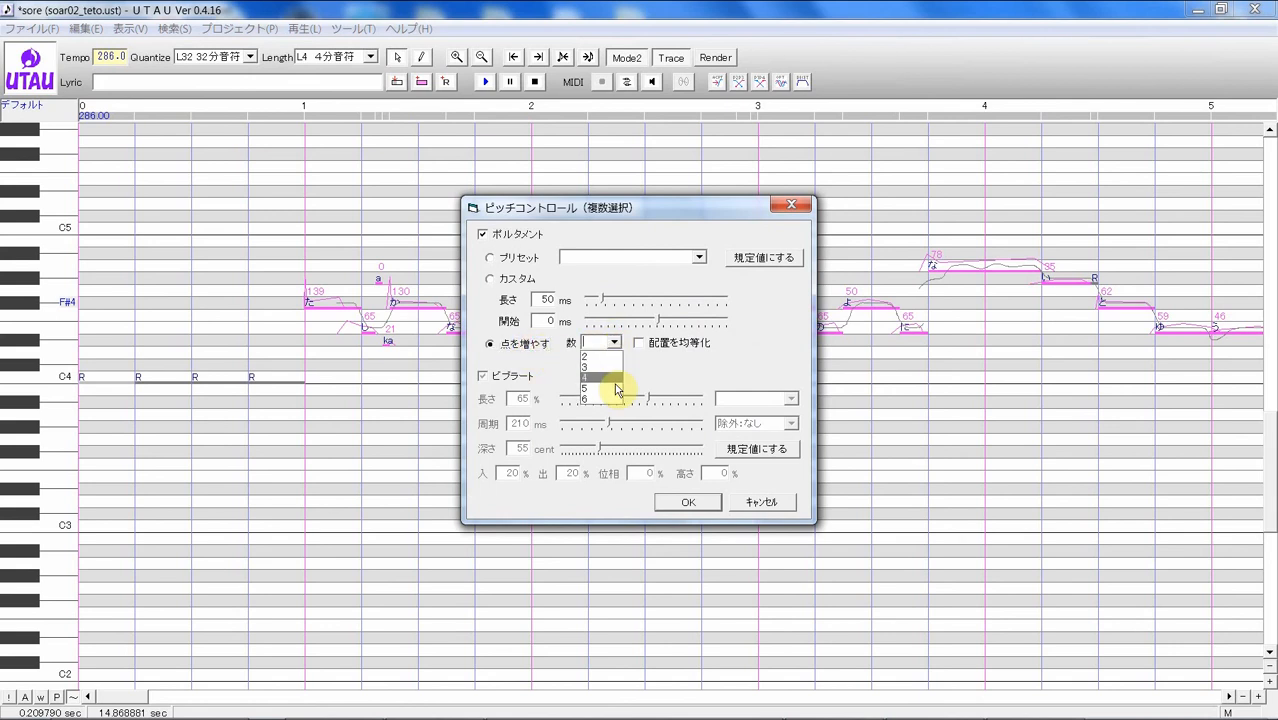
click(616, 388)
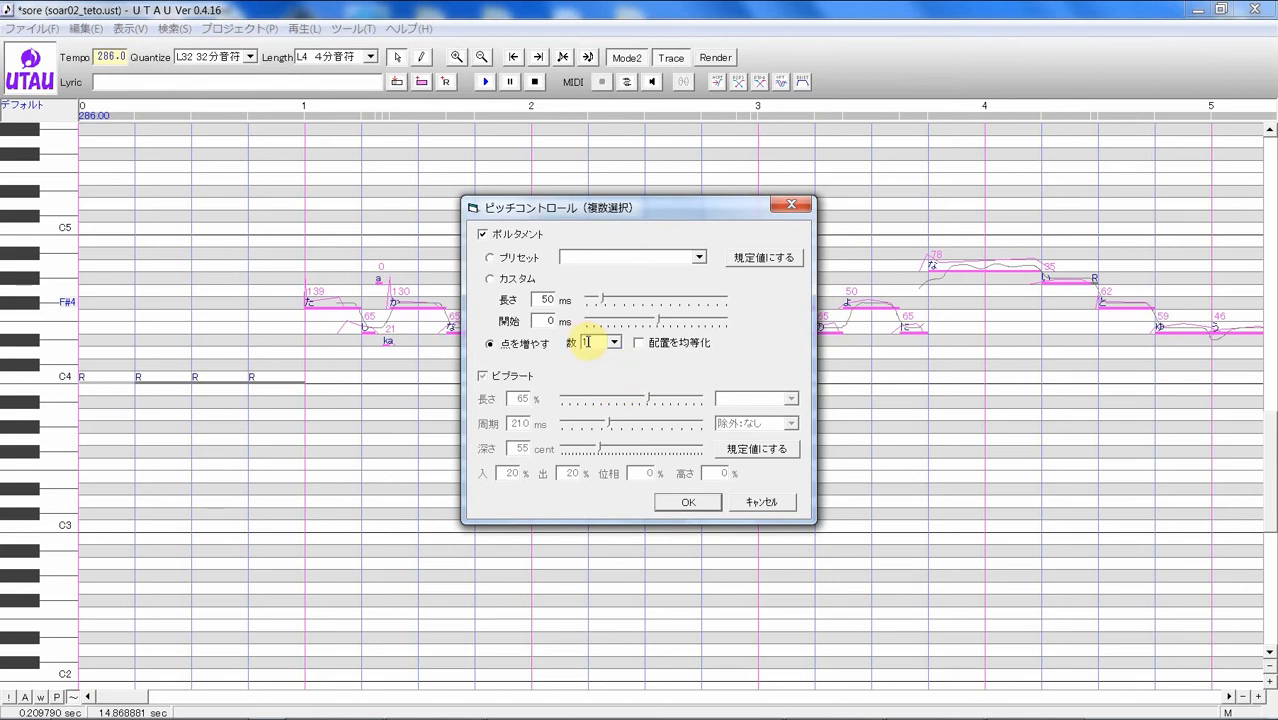
text(10)
drag(603, 341, 582, 349)
text(5)
click(689, 502)
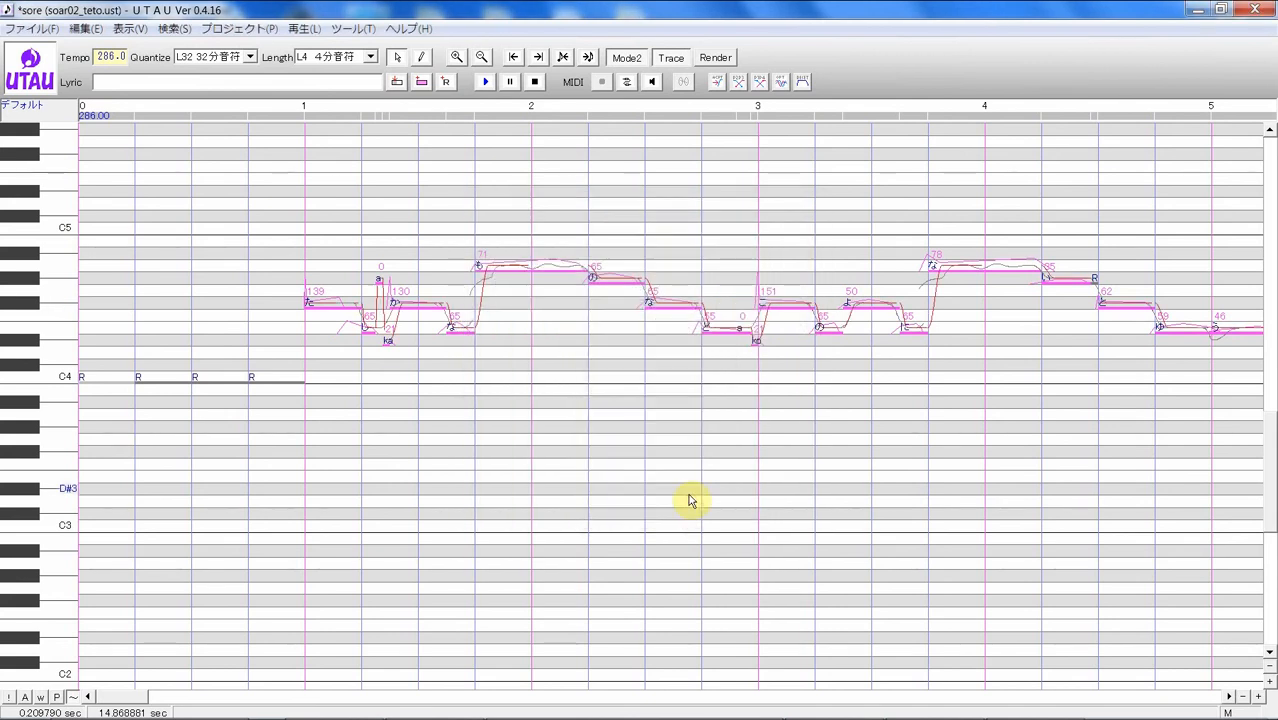
- Lower the short "a" note after し to E4 and raise the short "ka" note beside it to F#4
click(384, 371)
scroll(384, 369, up, 1)
scroll(384, 372, up, 1)
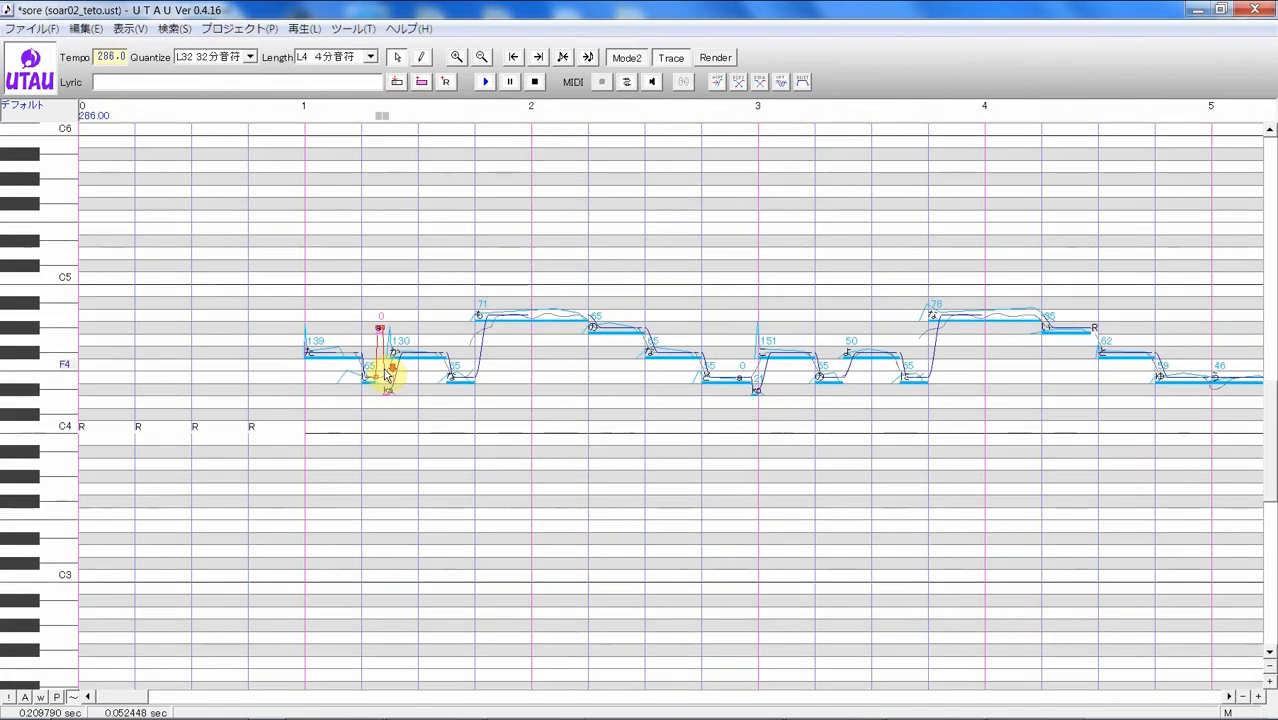
scroll(386, 355, down, 2)
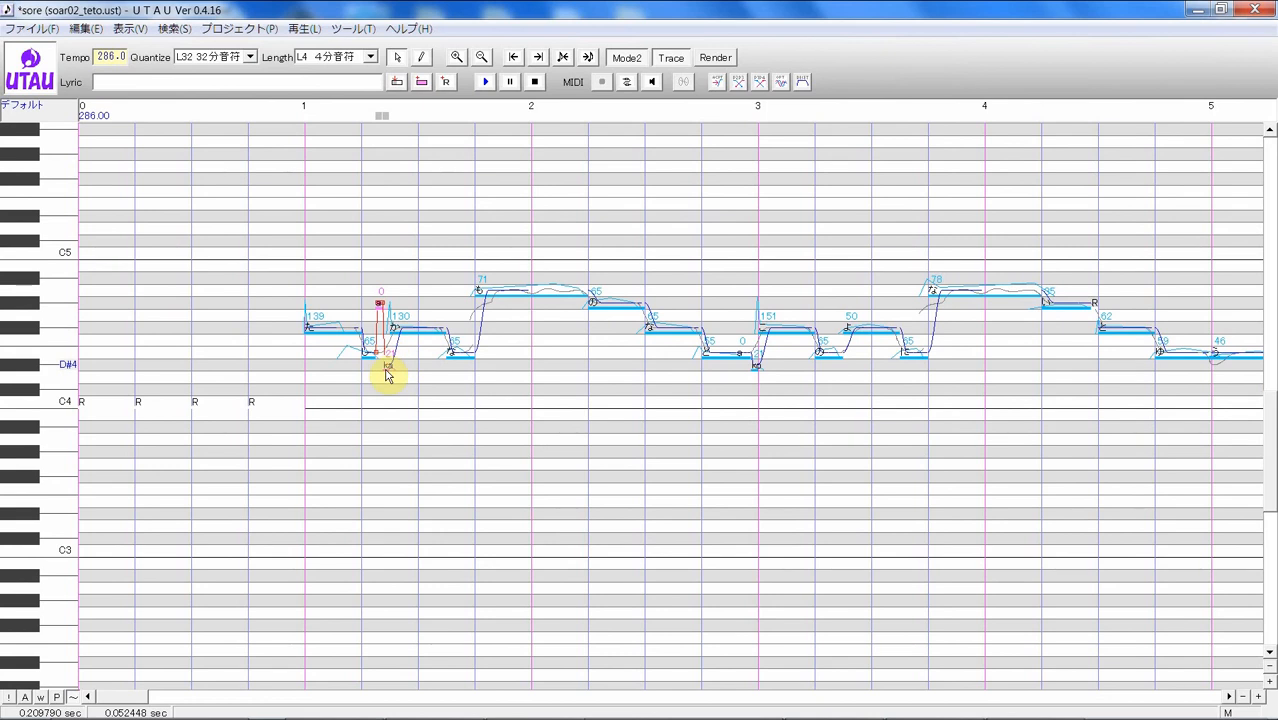
double_click(386, 369)
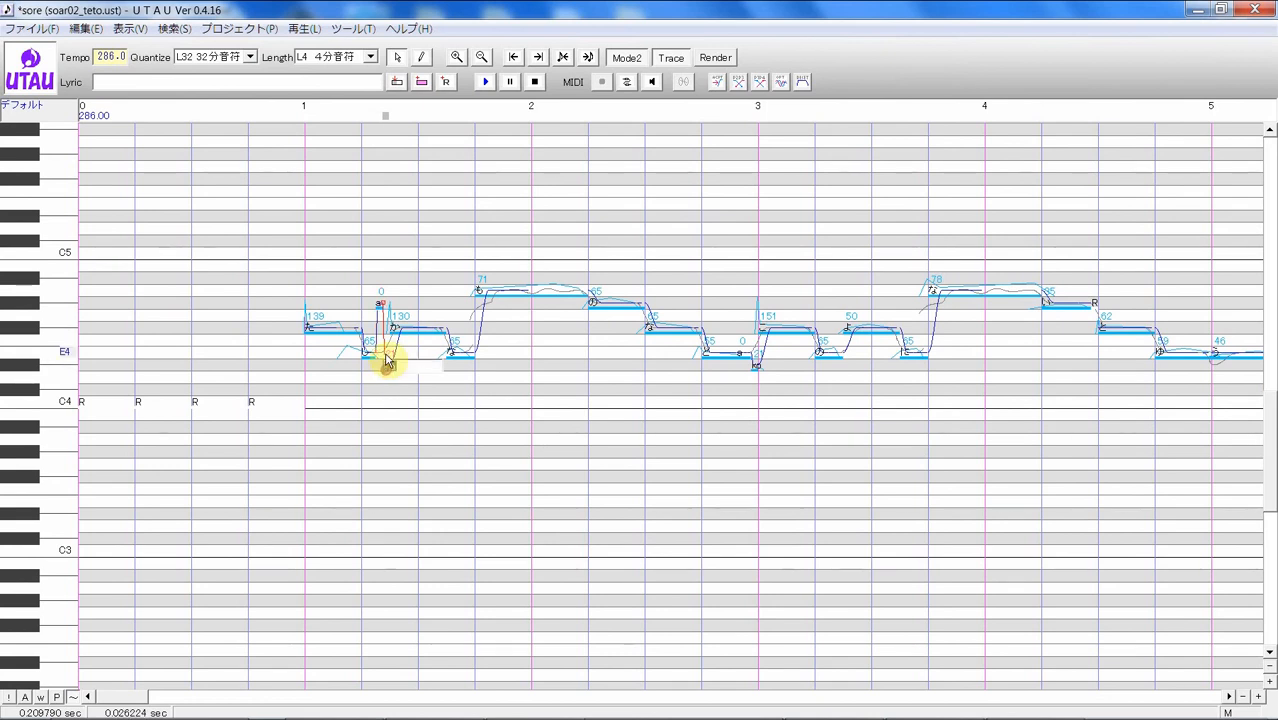
click(391, 398)
click(388, 367)
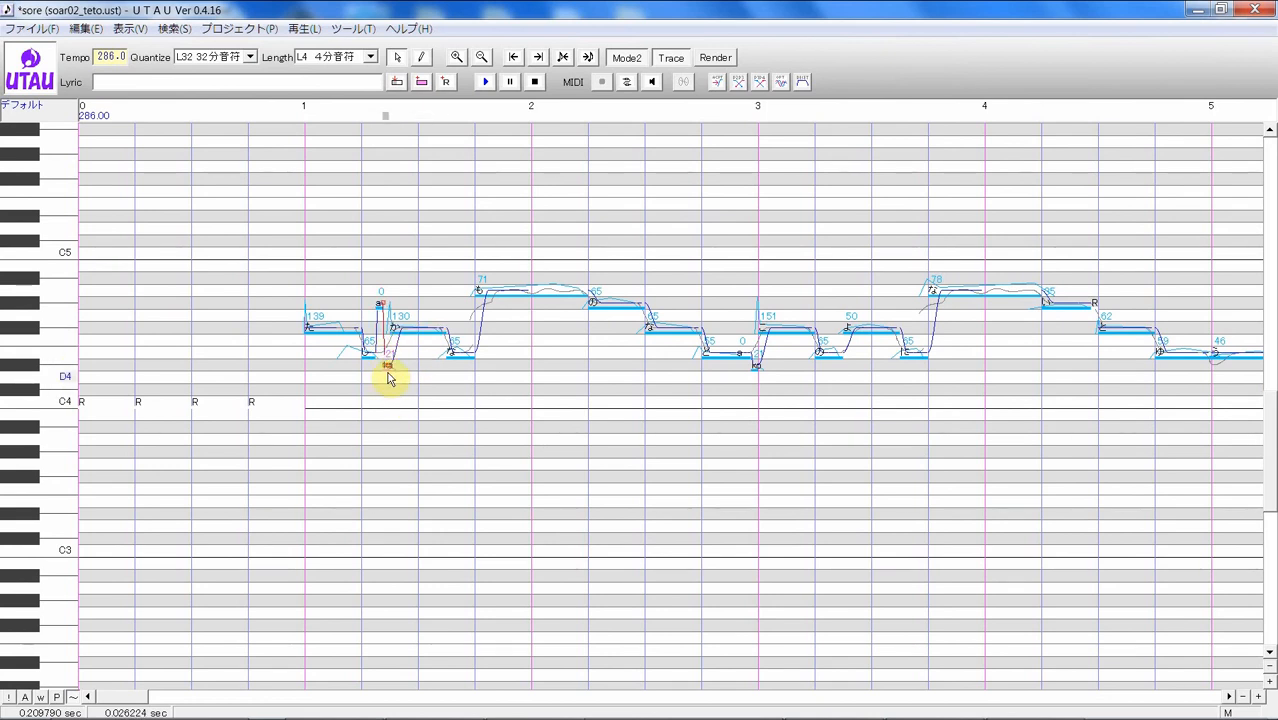
mouse_move(386, 368)
mouse_down()
mouse_move(389, 328)
mouse_move(381, 350)
mouse_up()
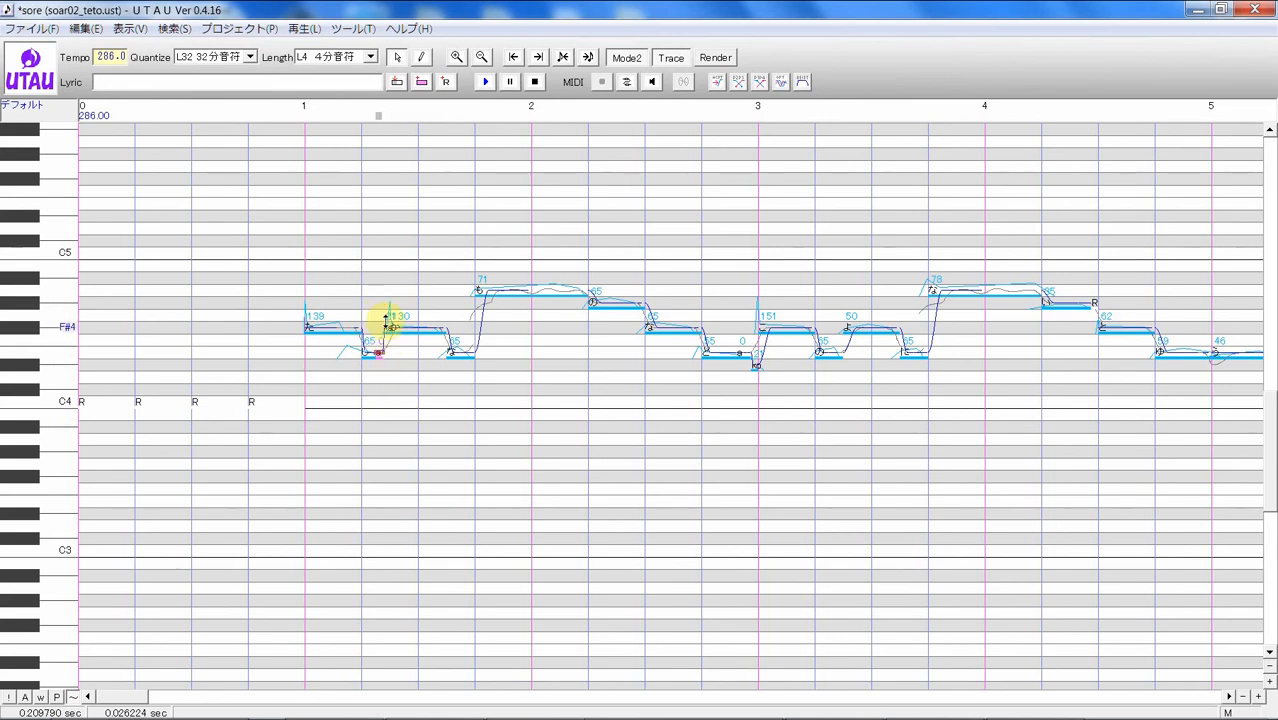
- Lower the short "ka" note before か to E4, level with the neighbouring "a" note
click(398, 330)
scroll(400, 348, up, 1)
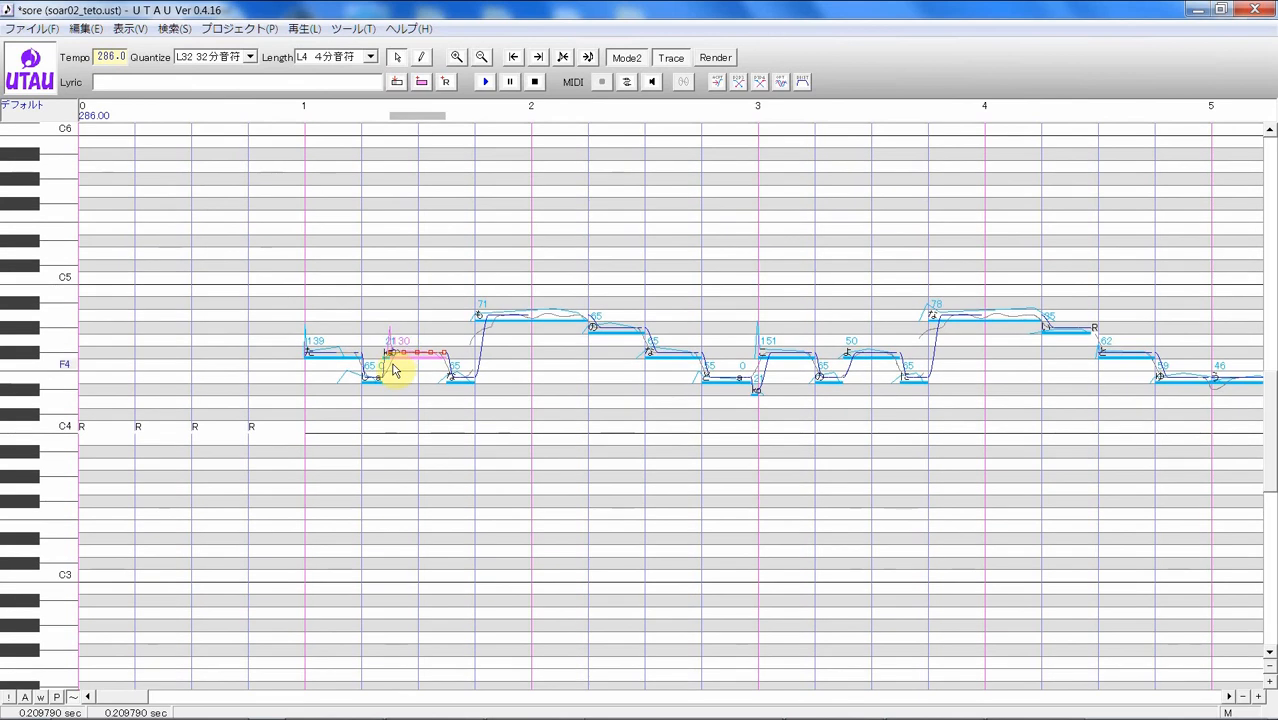
click(389, 381)
drag(388, 379, 388, 377)
click(402, 374)
click(387, 382)
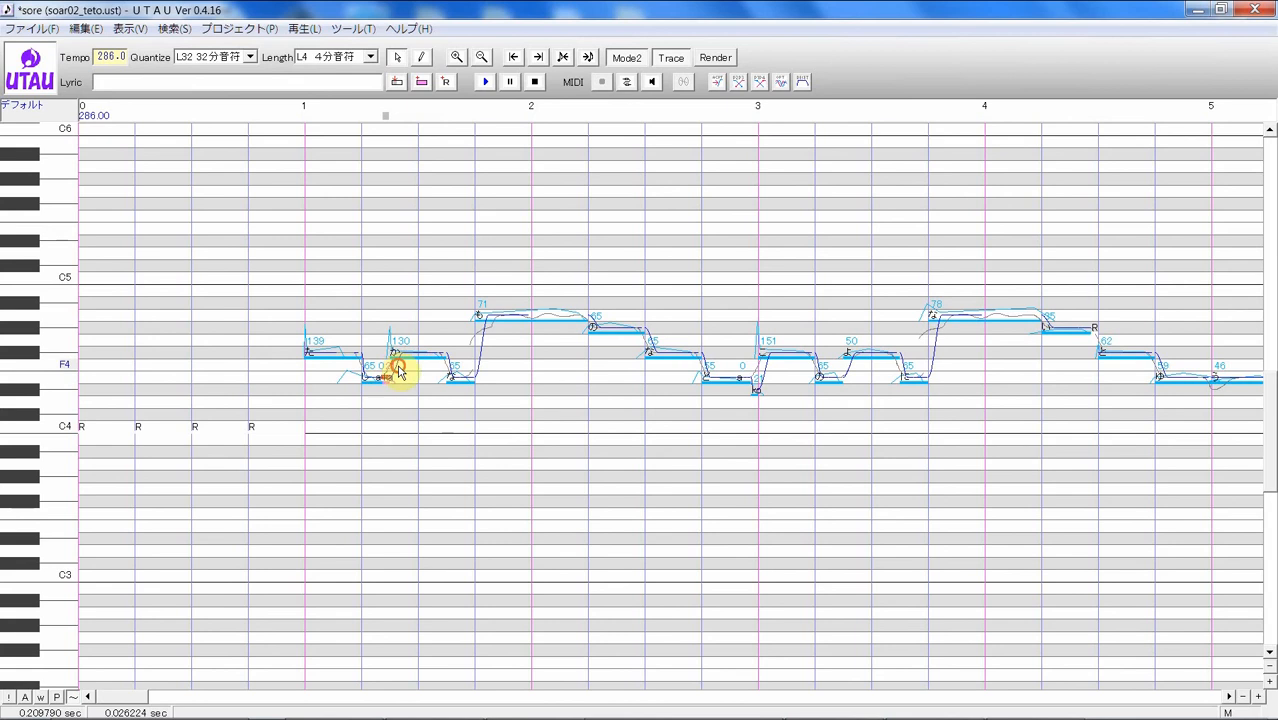
- Shift the opening pitch points of the か note to match the traced curve, starting its rise earlier over the "ka" note
click(397, 352)
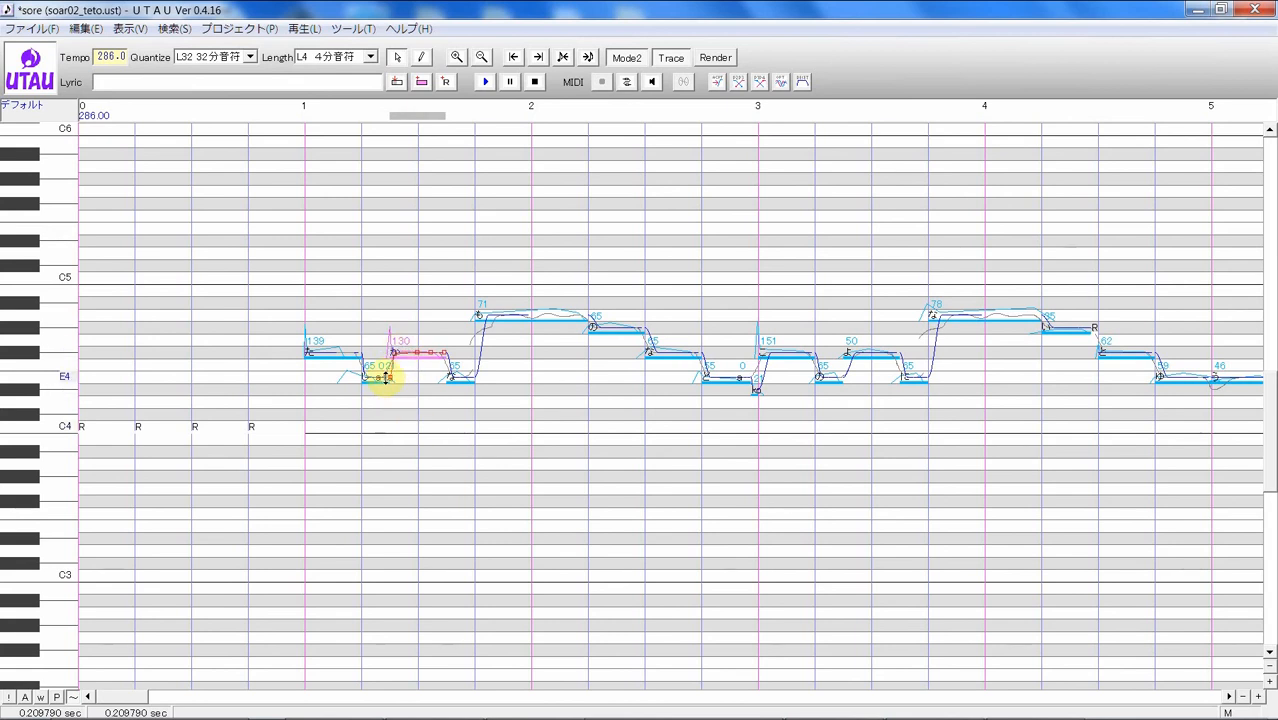
click(1259, 697)
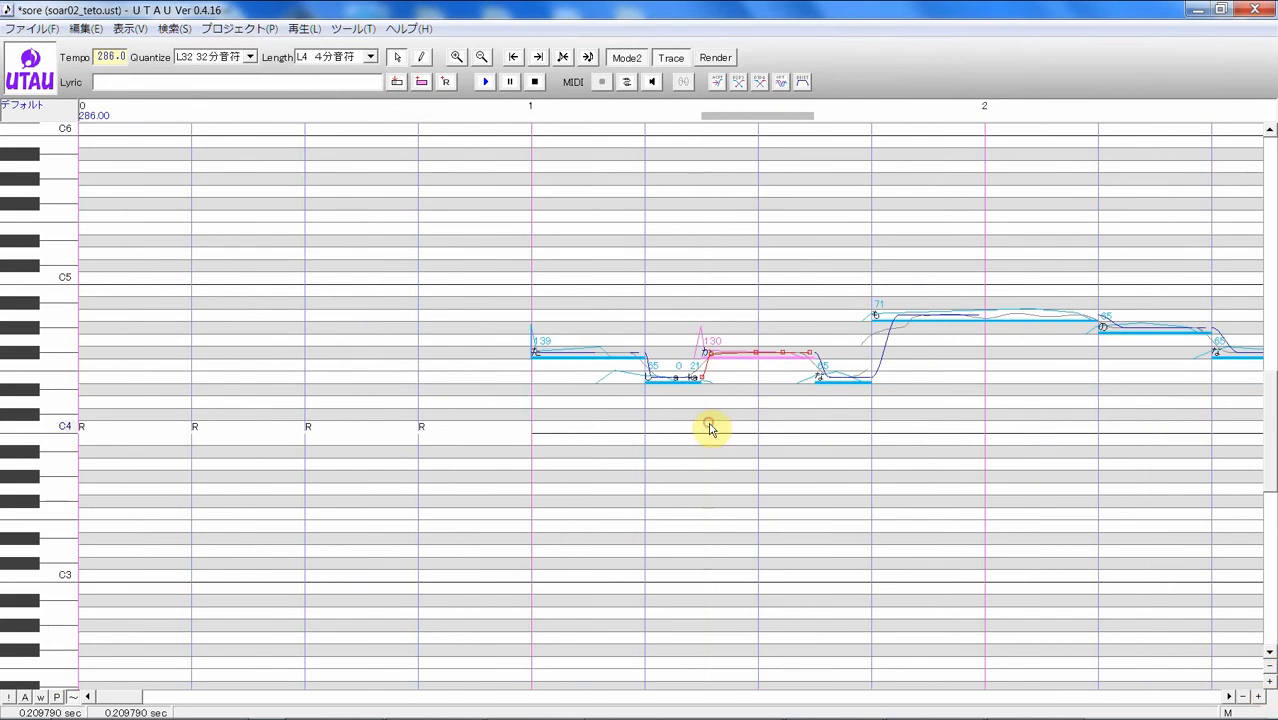
click(693, 400)
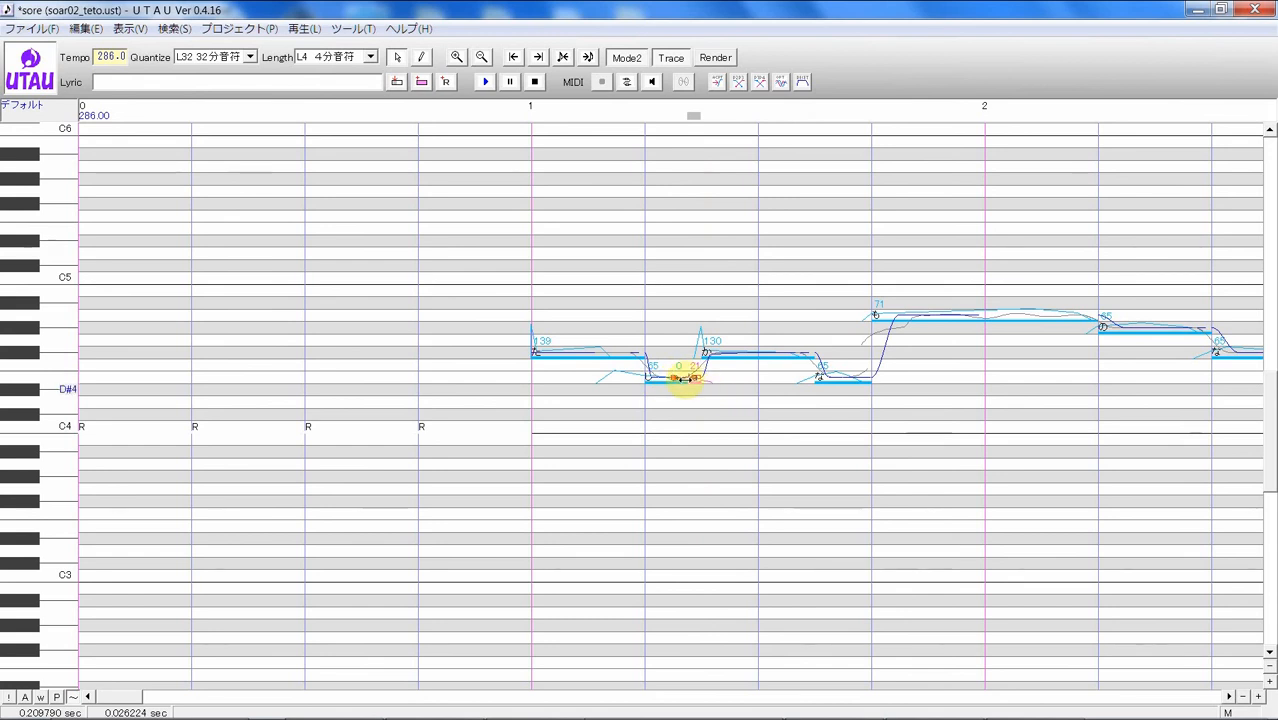
click(706, 393)
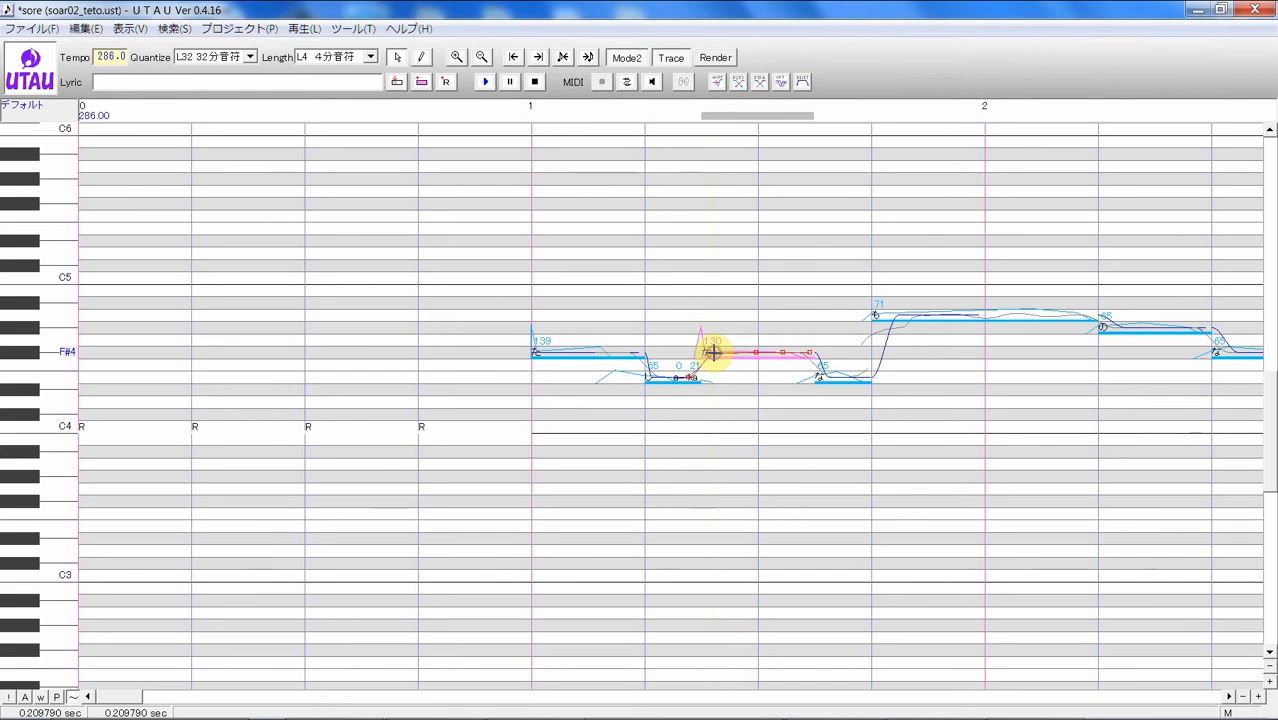
click(580, 376)
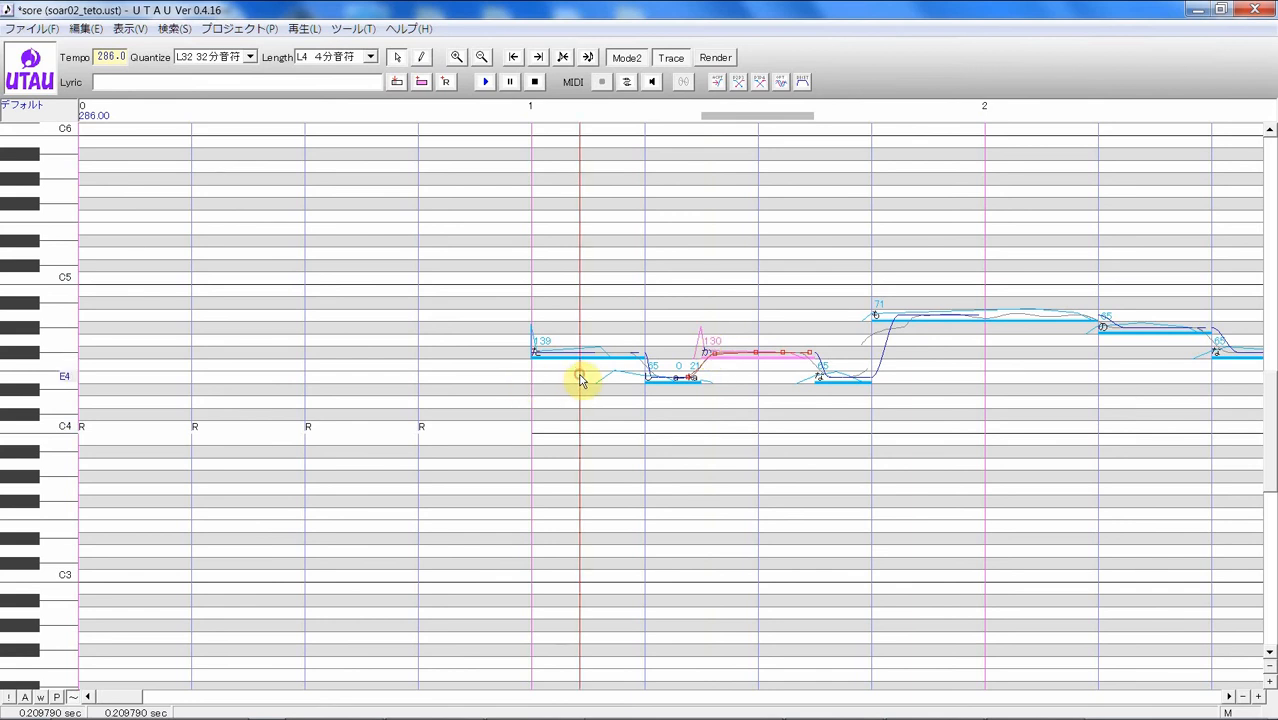
- Move the し note's first pitch point back over the た note to match the trace, and set its point count to 1
click(655, 346)
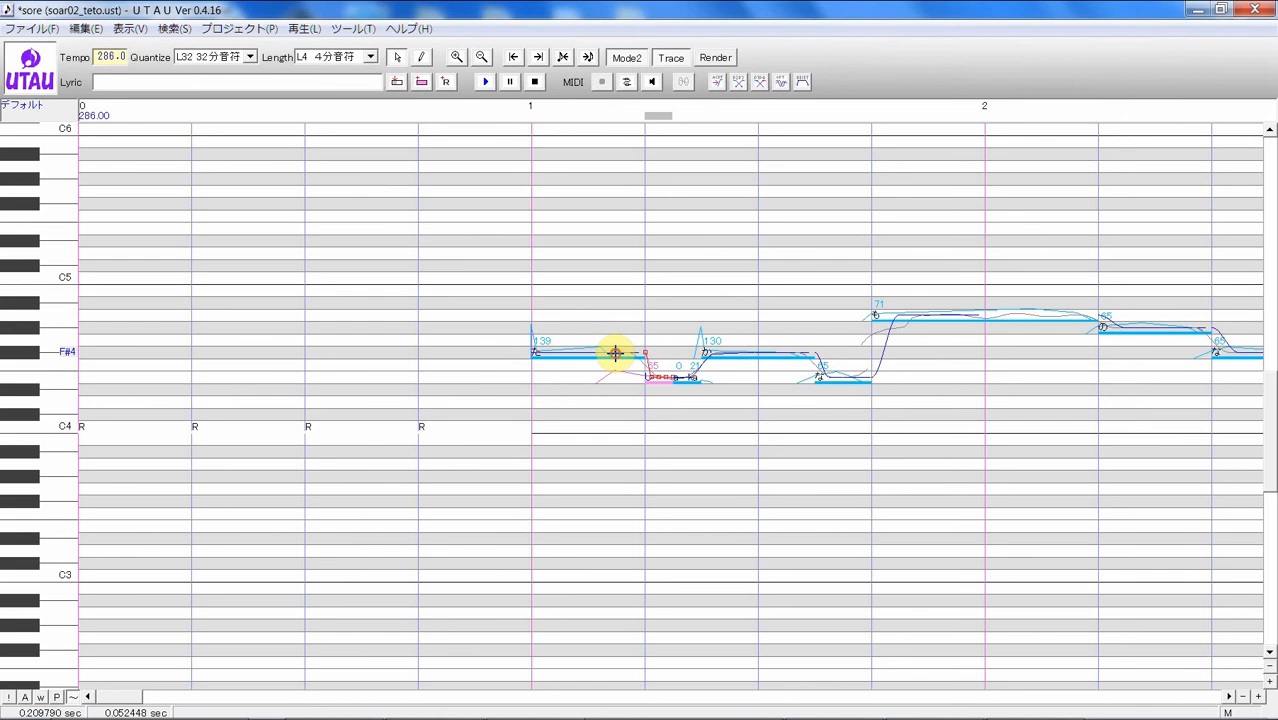
drag(645, 352, 615, 353)
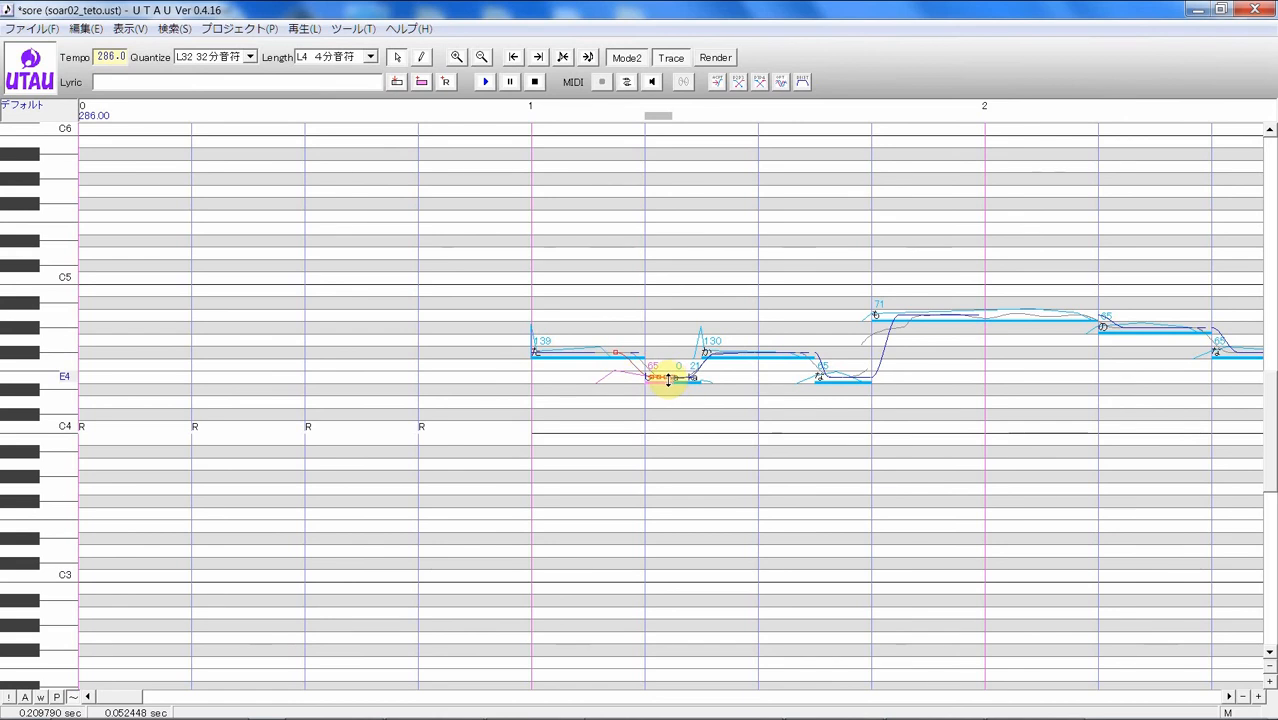
right_click(668, 380)
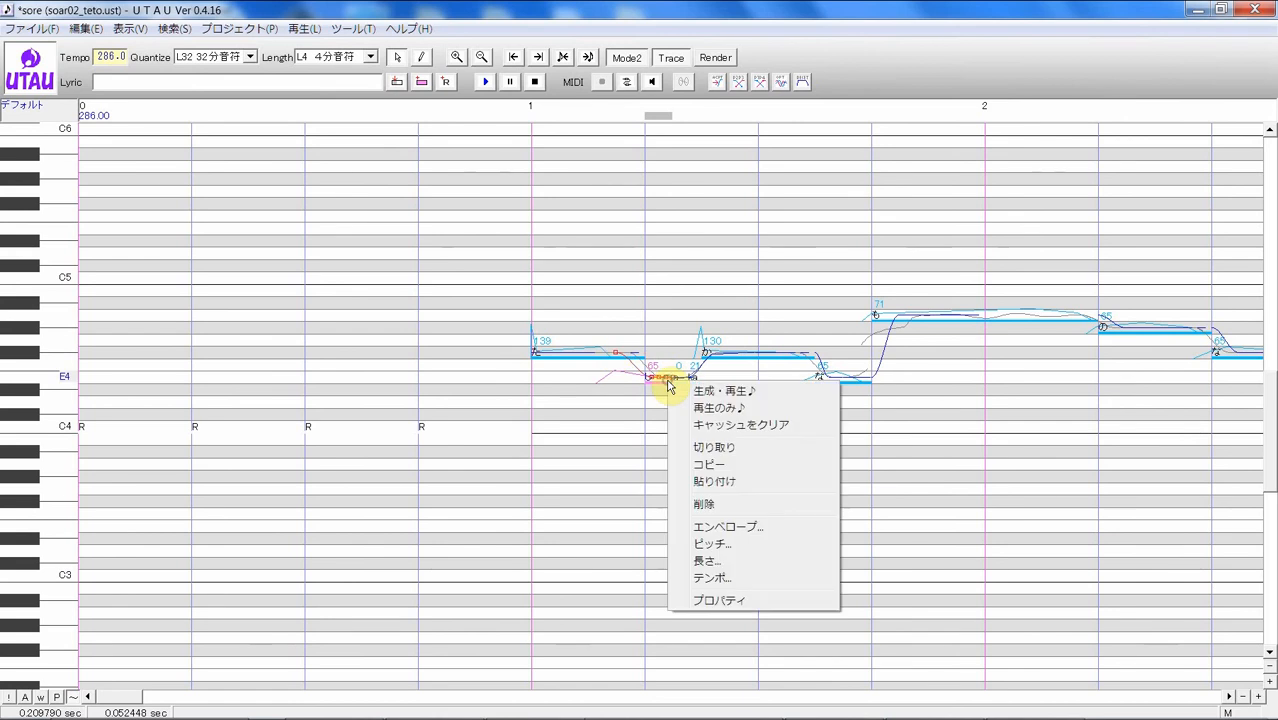
click(777, 548)
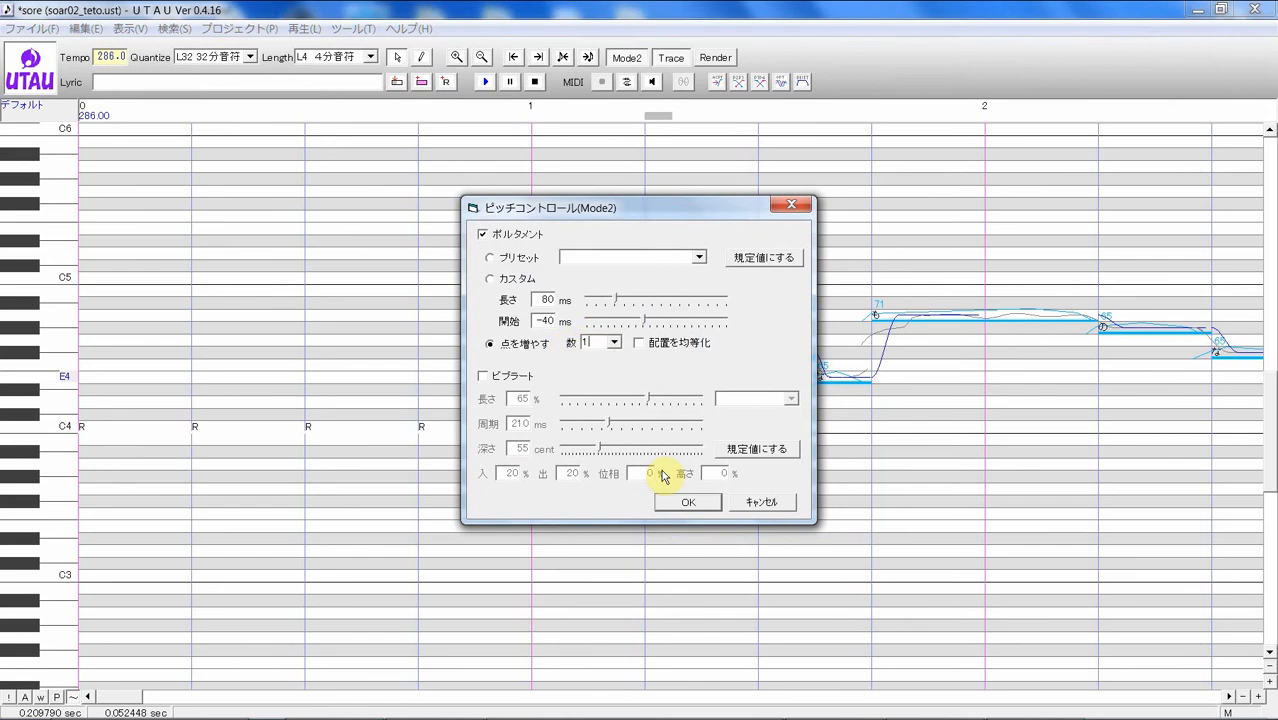
click(700, 505)
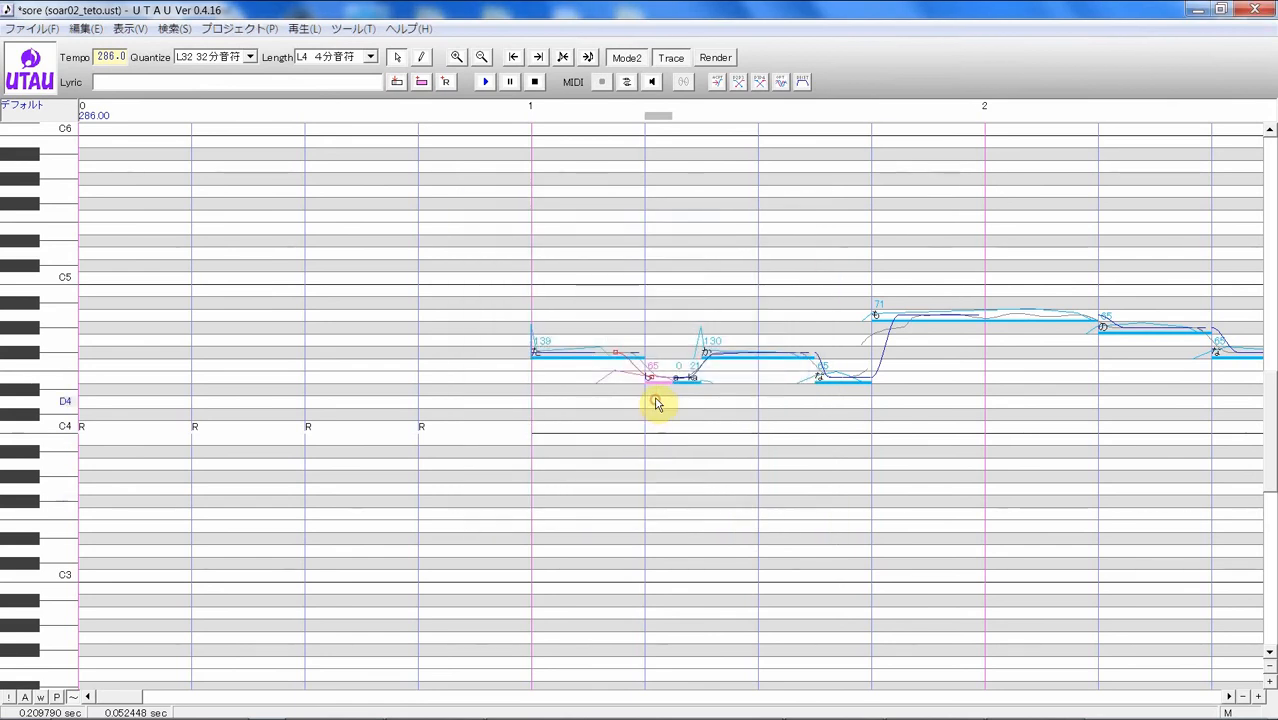
- Move the し note's two pitch points later so its fall from F#4 to E4 follows the traced curve
click(616, 354)
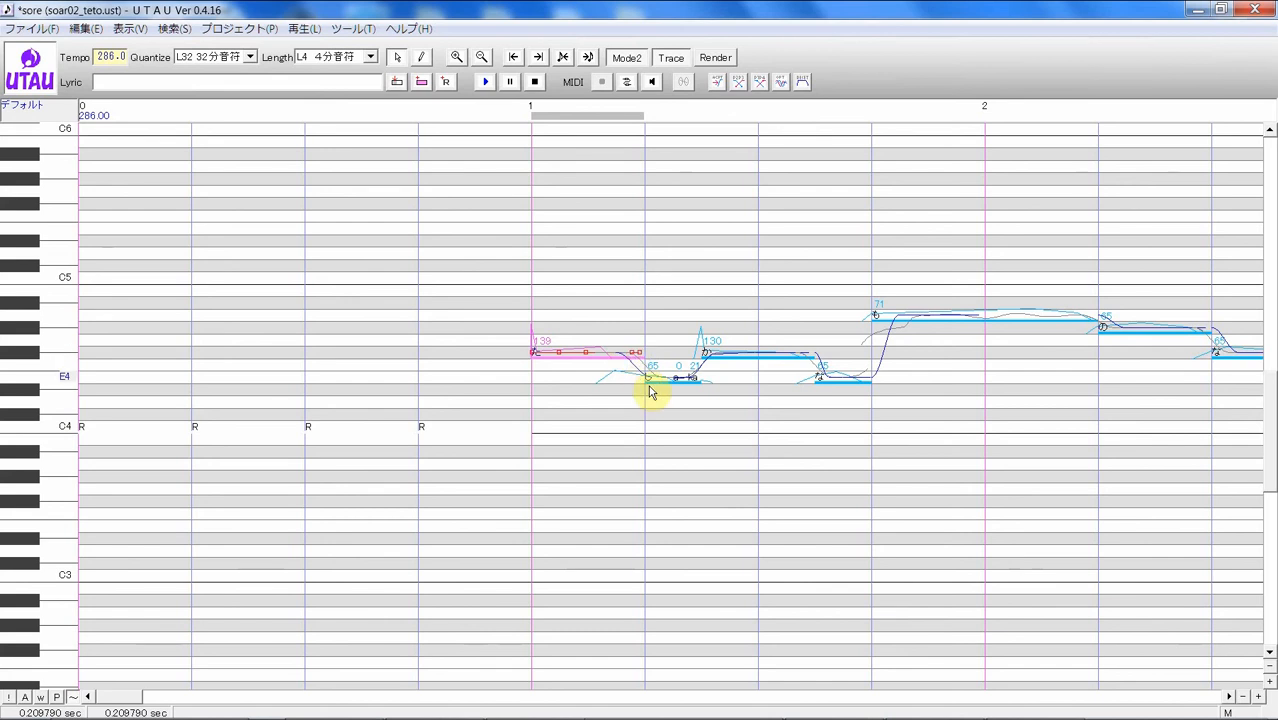
click(652, 398)
click(655, 380)
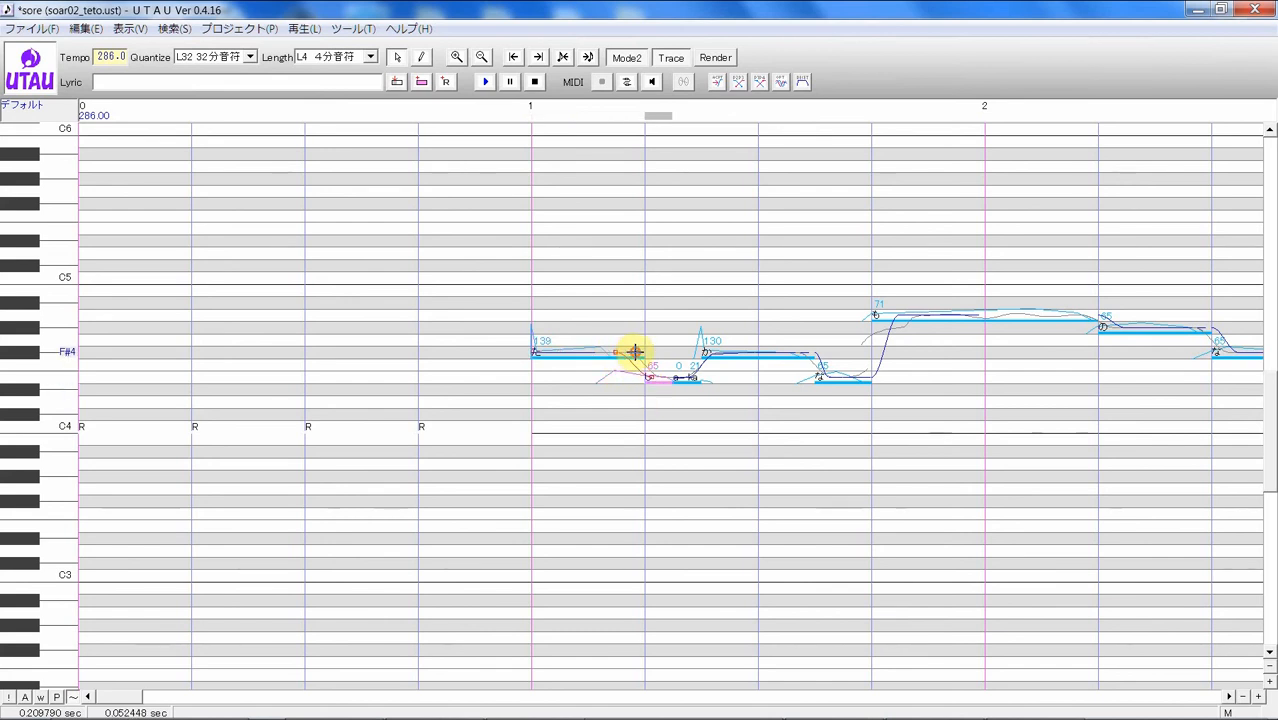
drag(635, 352, 672, 377)
- Set the curve shape at the し note's second pitch point to R形 after trying J形
right_click(672, 383)
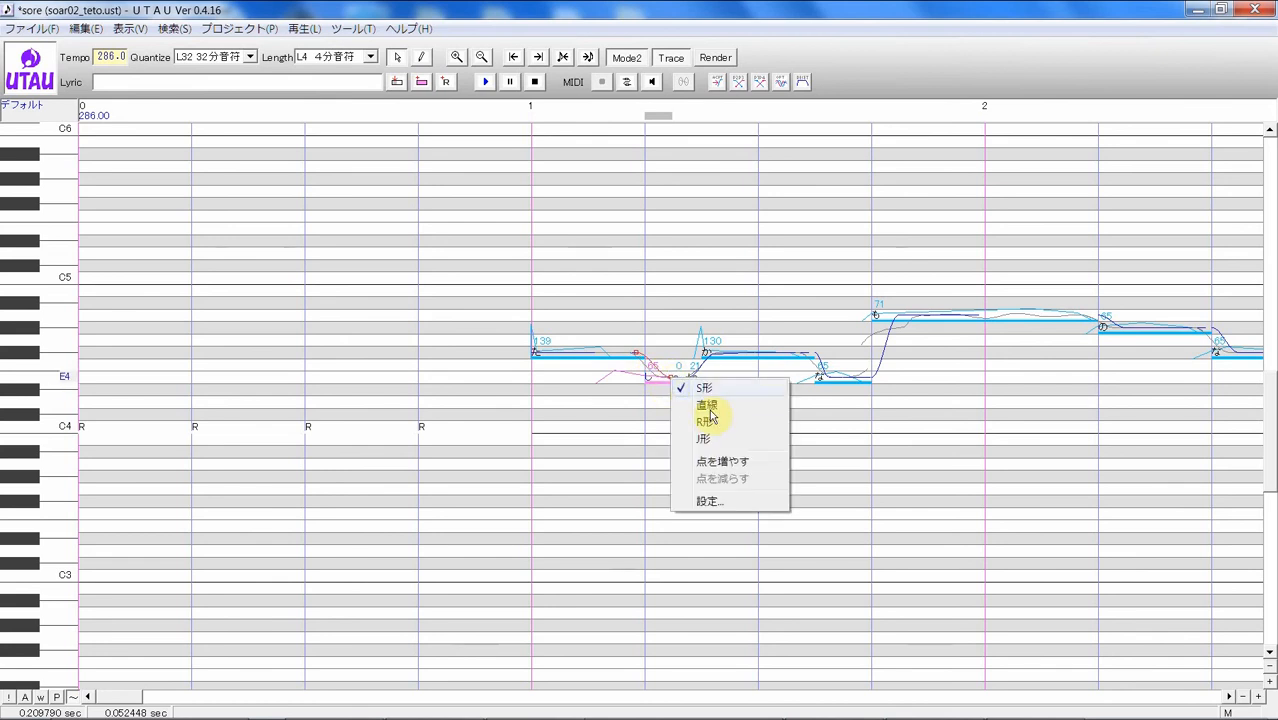
click(710, 442)
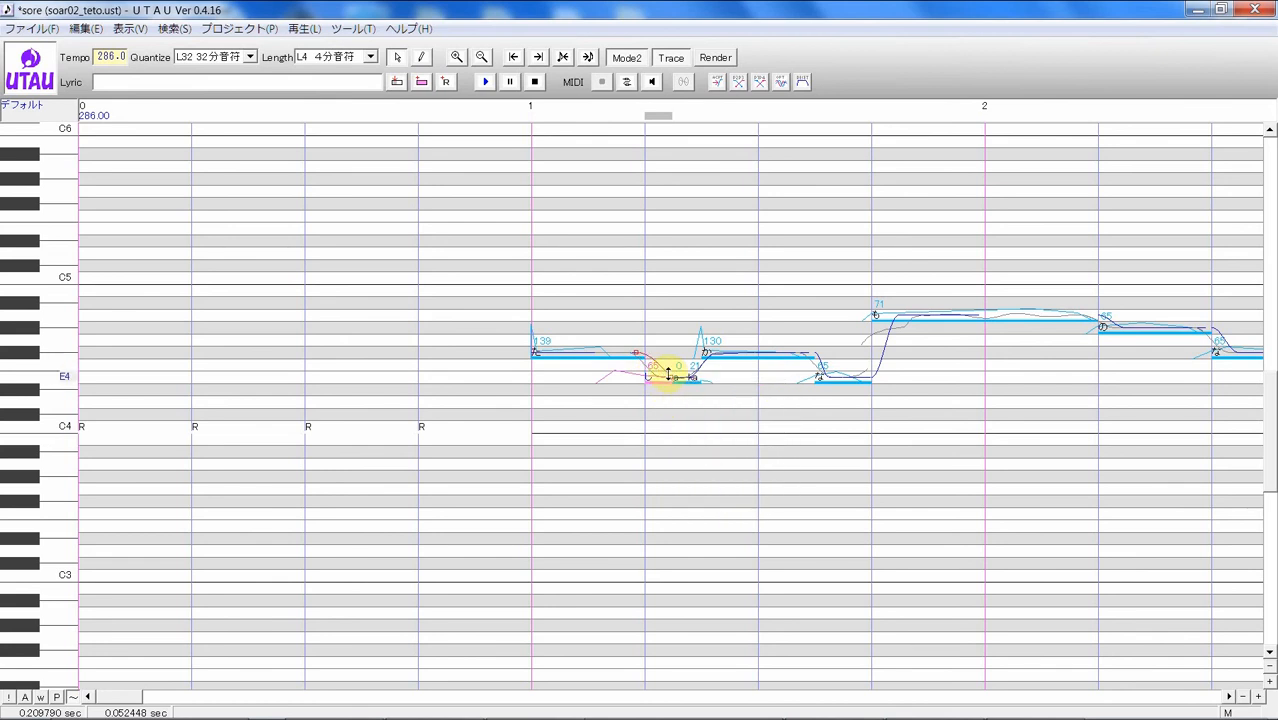
right_click(671, 375)
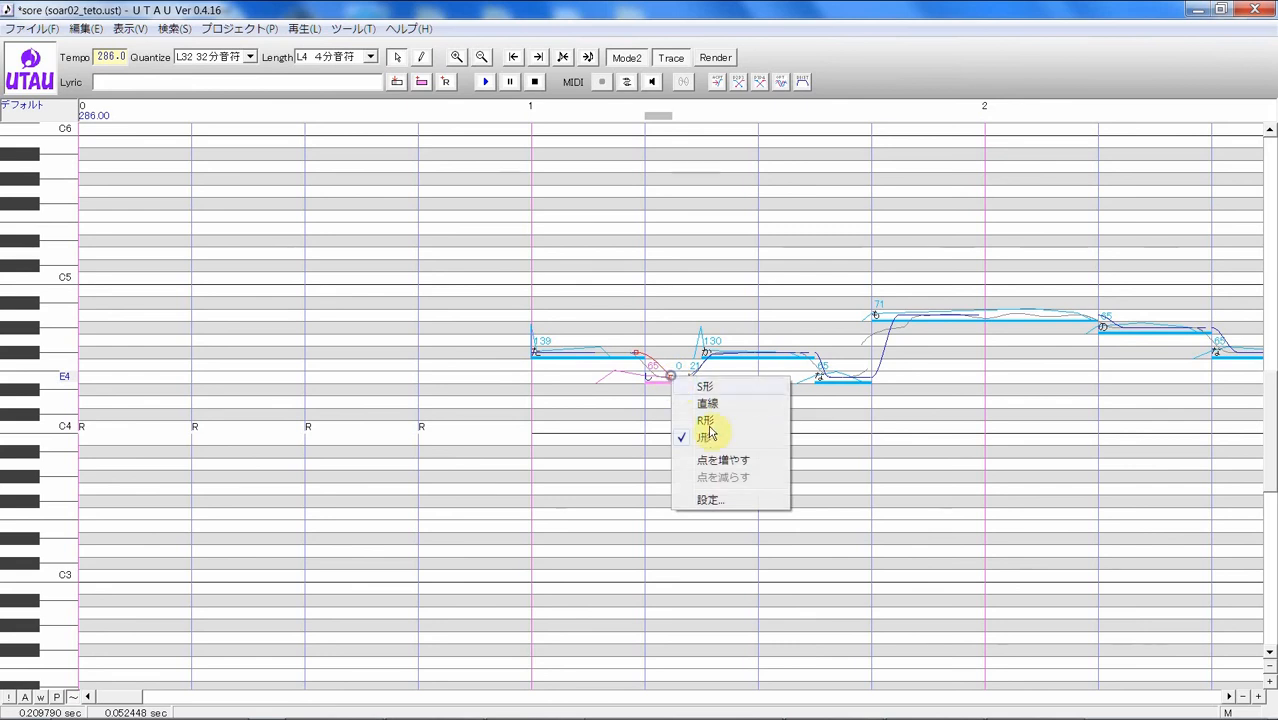
click(708, 420)
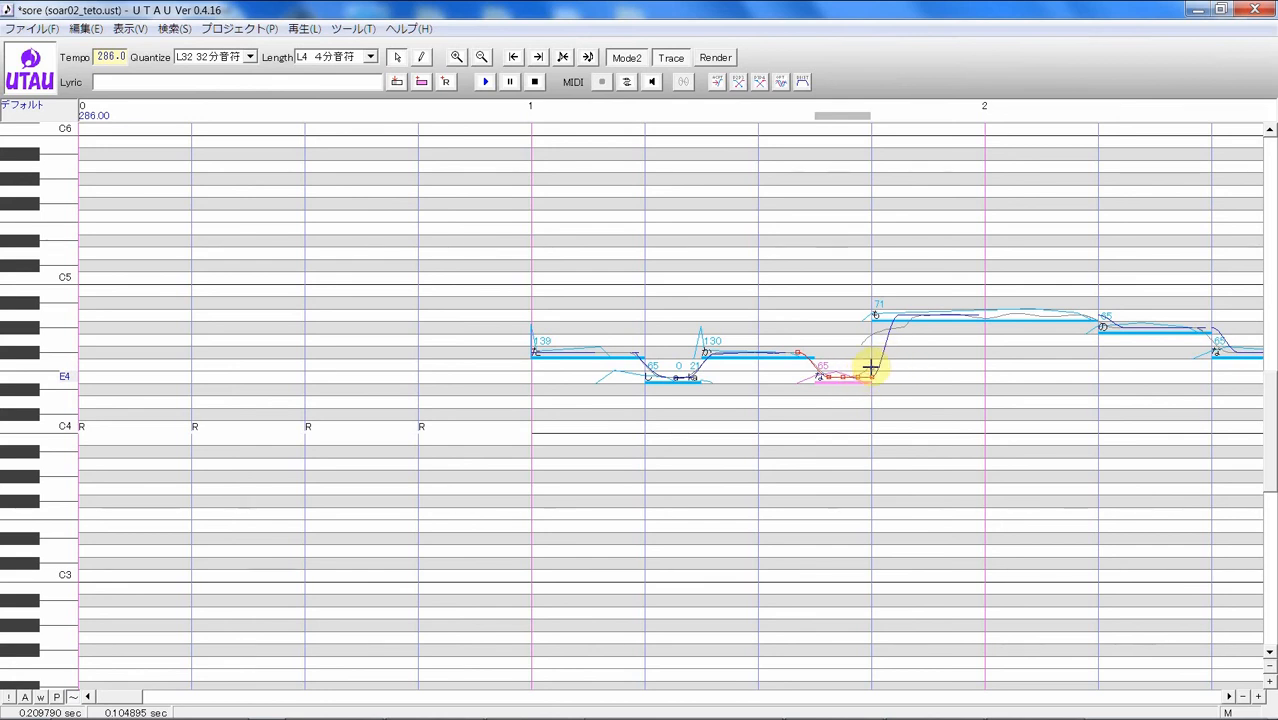
- Adjust the closing pitch points of the E4 な note before も into a slight upward bend matching the trace
drag(872, 366, 871, 366)
drag(873, 370, 862, 344)
drag(868, 370, 867, 372)
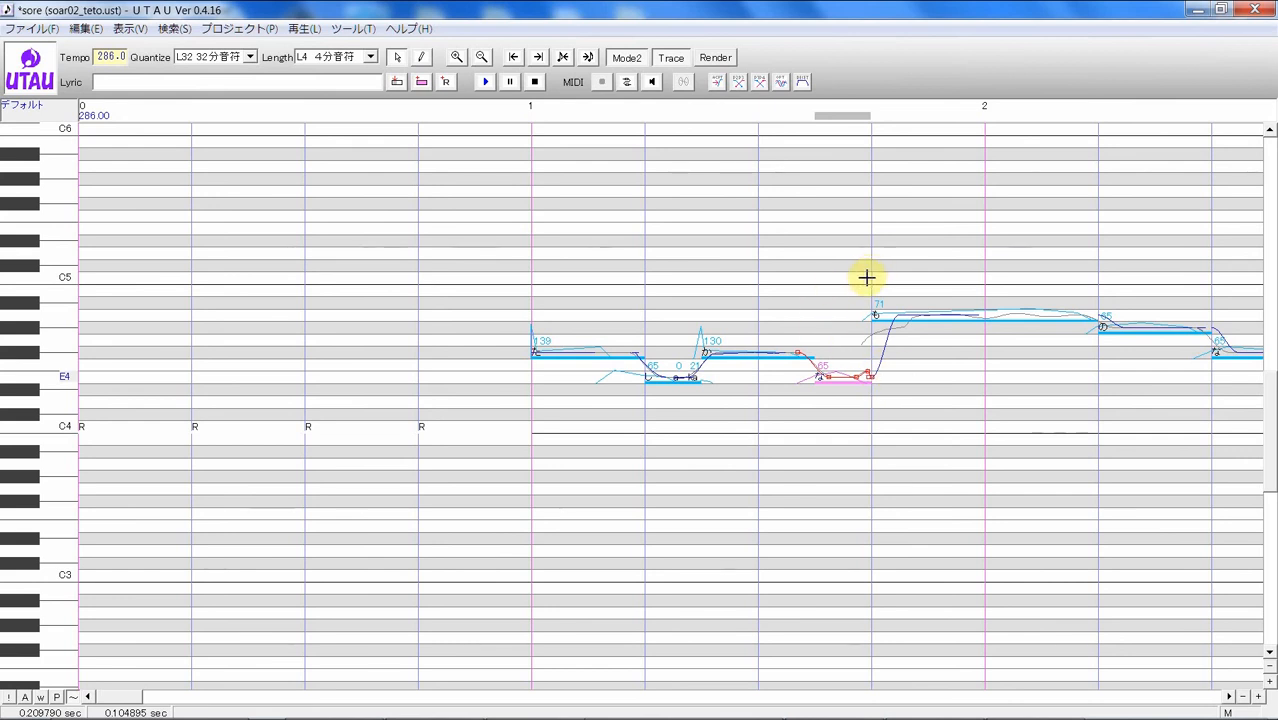
- Reshape the も note's pitch points into a gradual stepped rise from between G4 and G#4 up to A4, following the trace
click(918, 355)
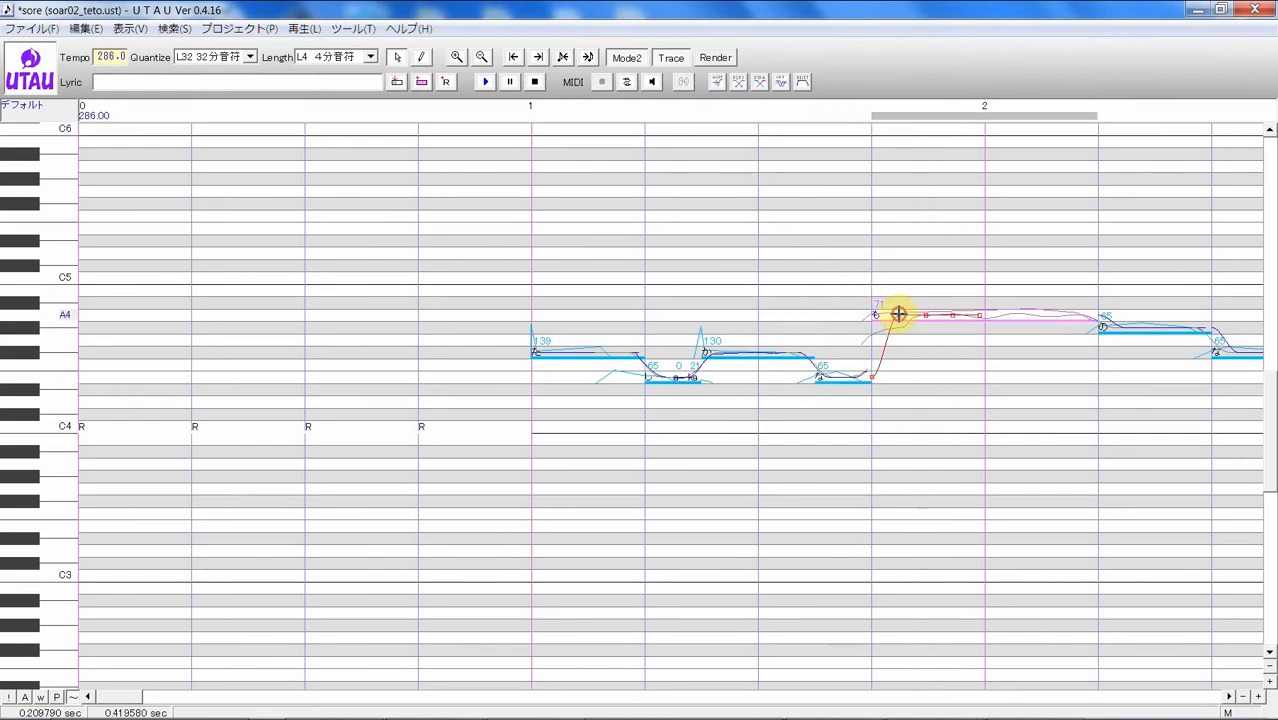
drag(898, 314, 872, 347)
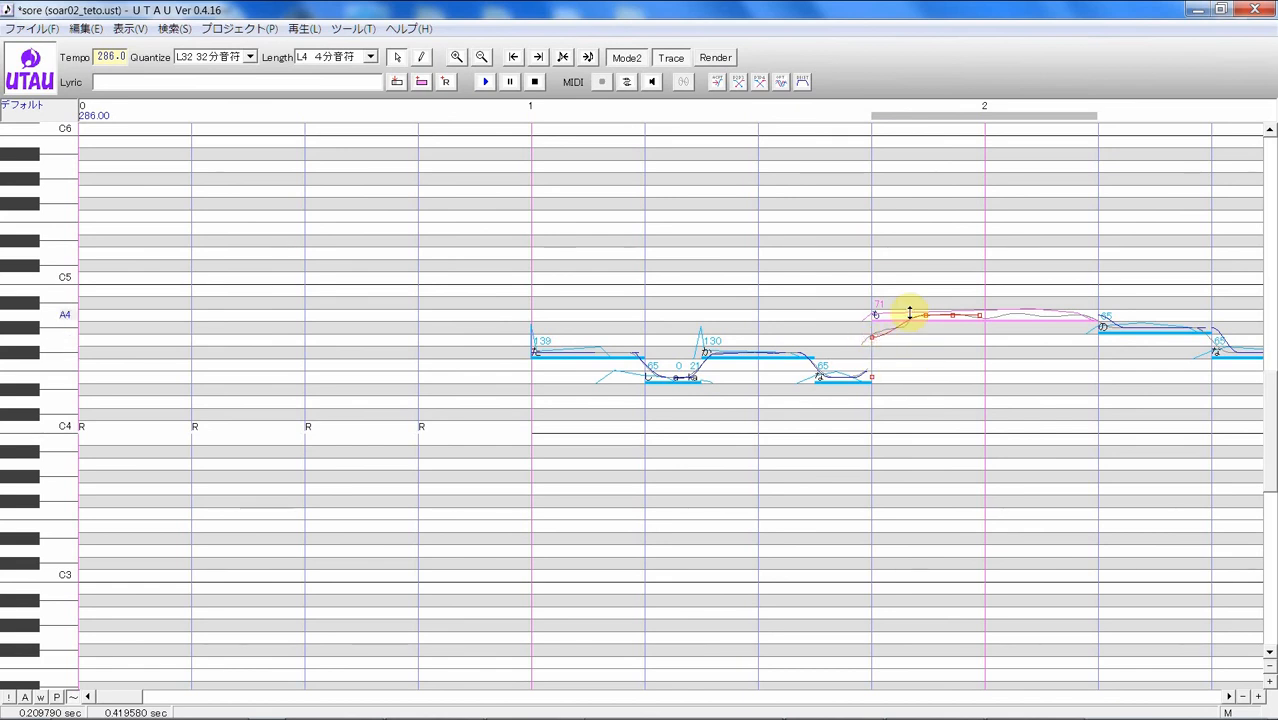
drag(925, 313, 900, 327)
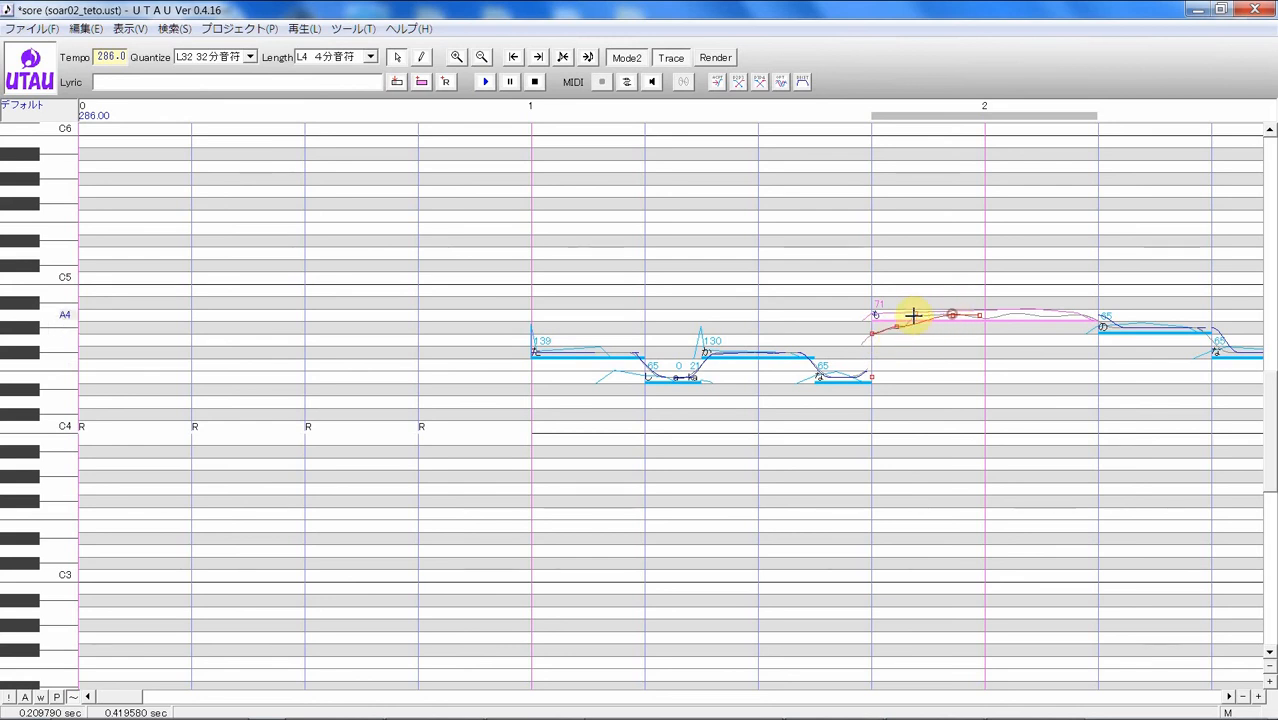
drag(914, 314, 915, 313)
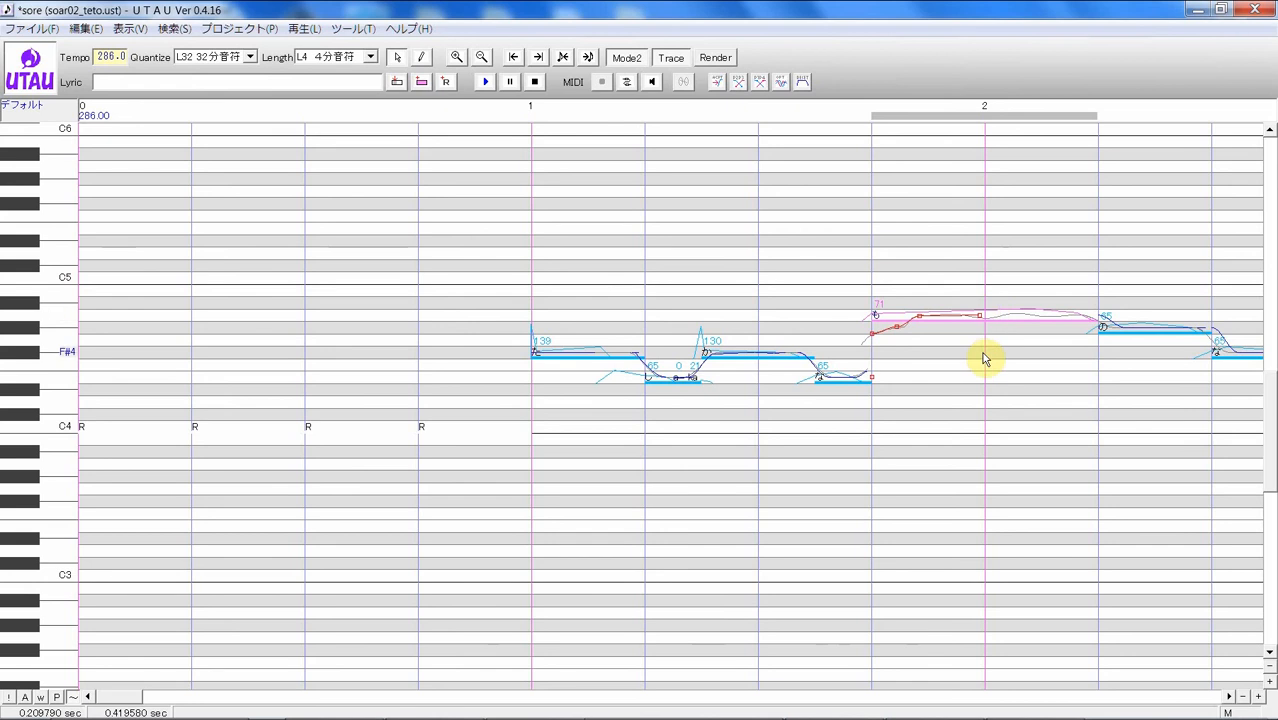
- Enable vibrato (ビブラート) for the も note in its Mode2 pitch settings
right_click(1024, 322)
click(1084, 484)
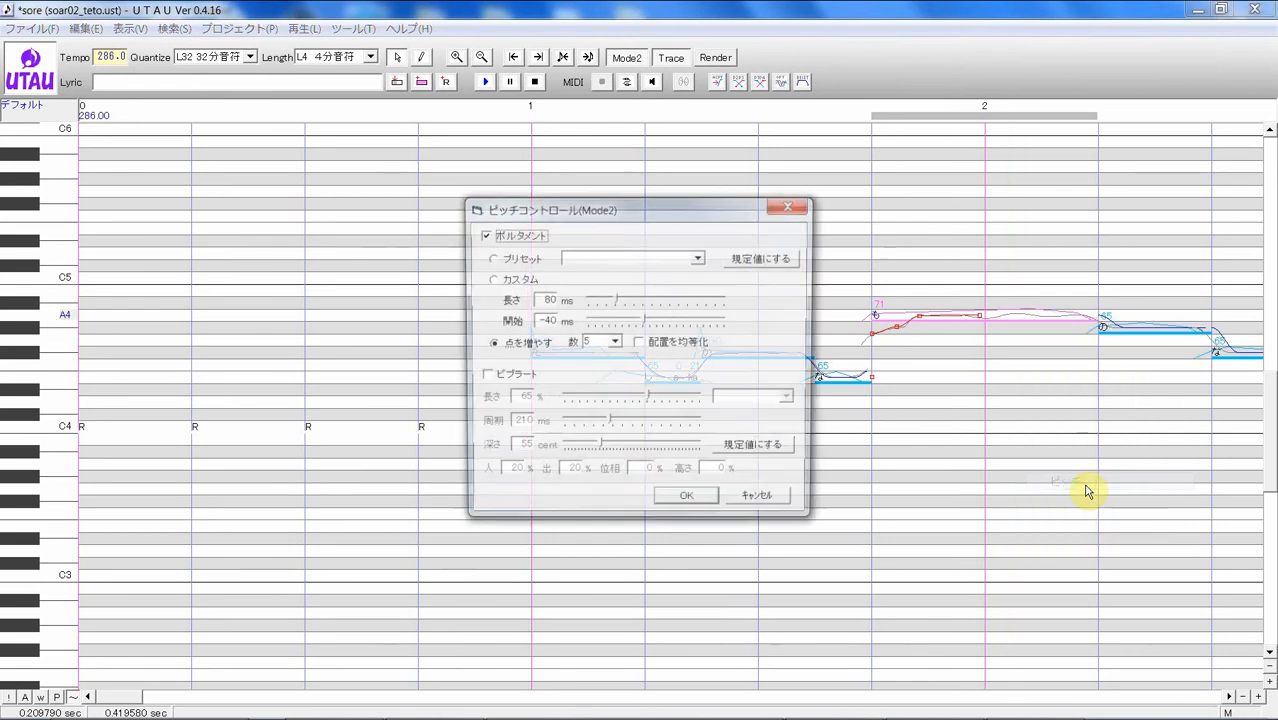
click(494, 379)
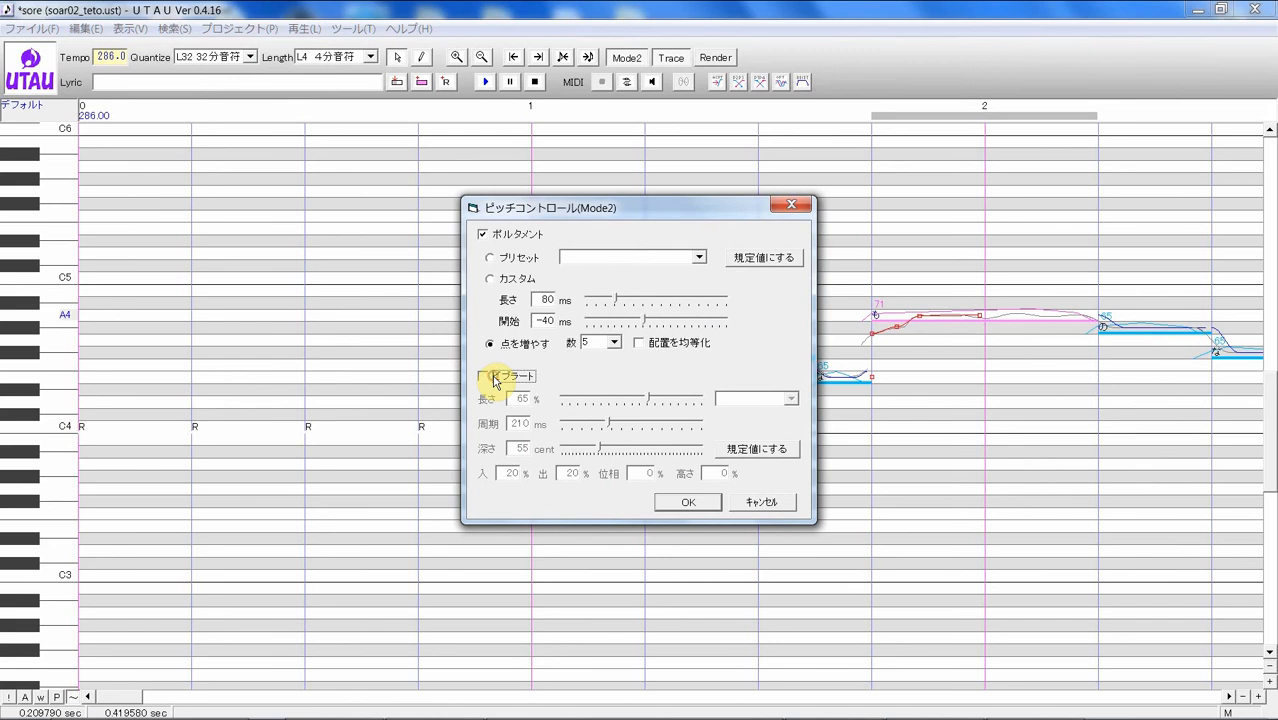
click(706, 505)
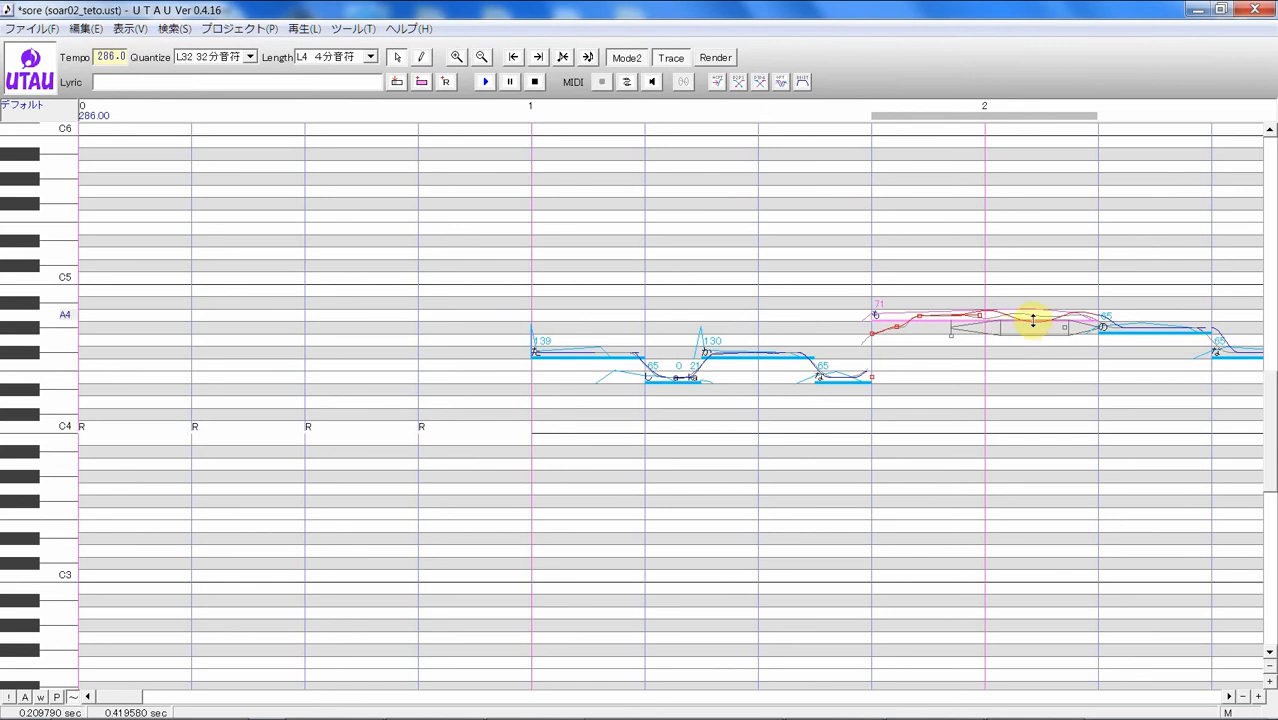
- Lengthen the も note's vibrato cycle, reduce its depth and adjust its fades to fit the trace, moving the last pitch point later
drag(1064, 328, 1141, 331)
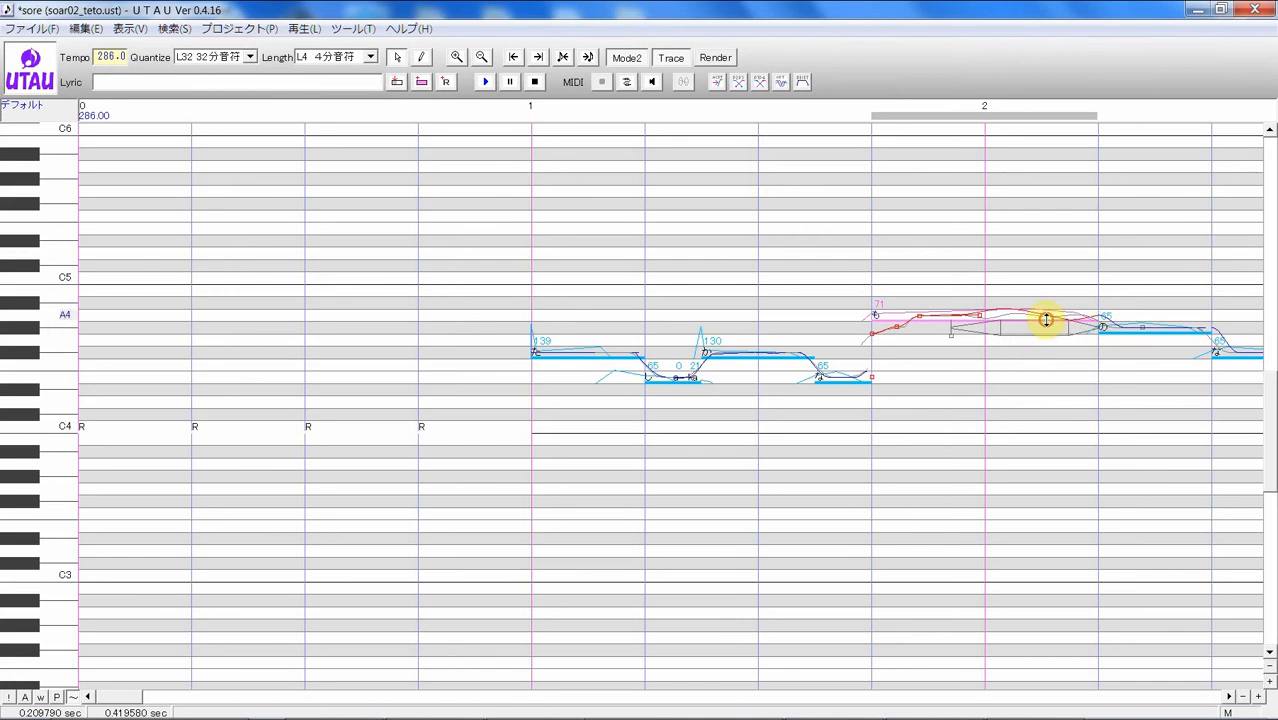
drag(1047, 317, 1051, 326)
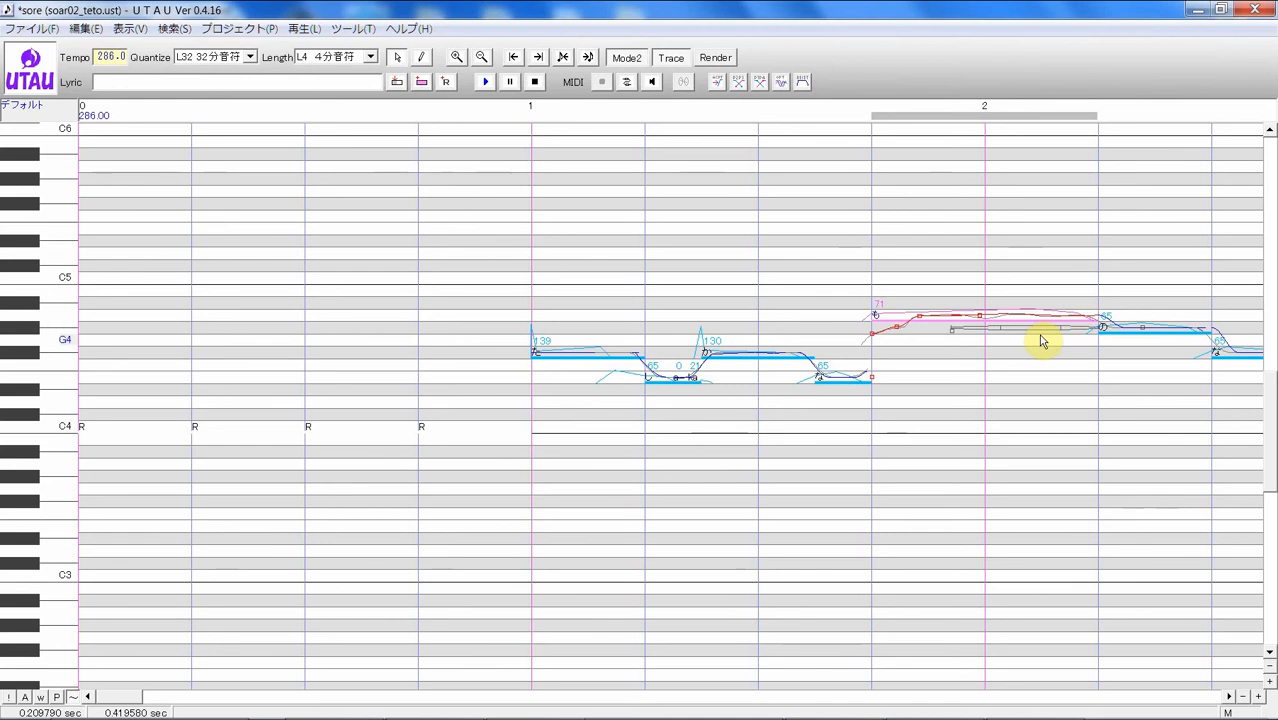
mouse_move(1039, 330)
mouse_down()
mouse_move(1087, 328)
mouse_move(986, 339)
mouse_up()
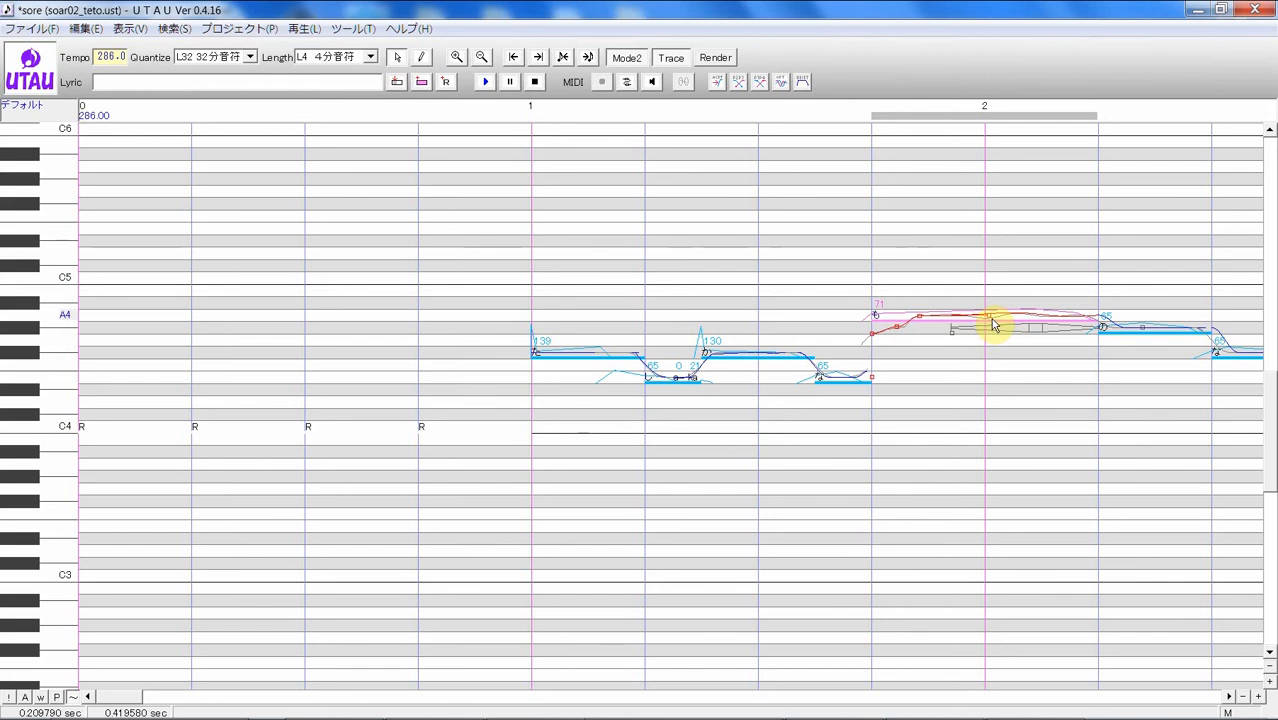
mouse_move(988, 315)
mouse_down()
mouse_move(1021, 317)
mouse_move(1008, 318)
mouse_up()
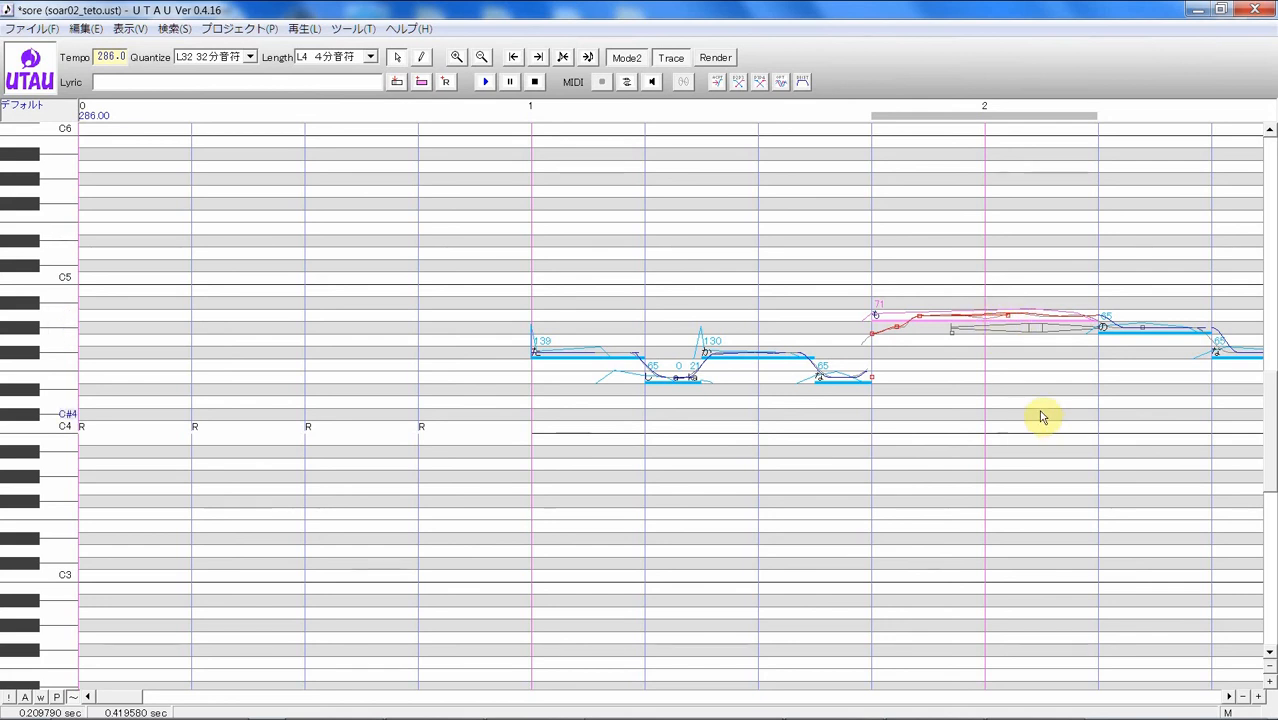
- Move the first two pitch points of the の note earlier so its fall from A4 follows the traced curve
click(1106, 326)
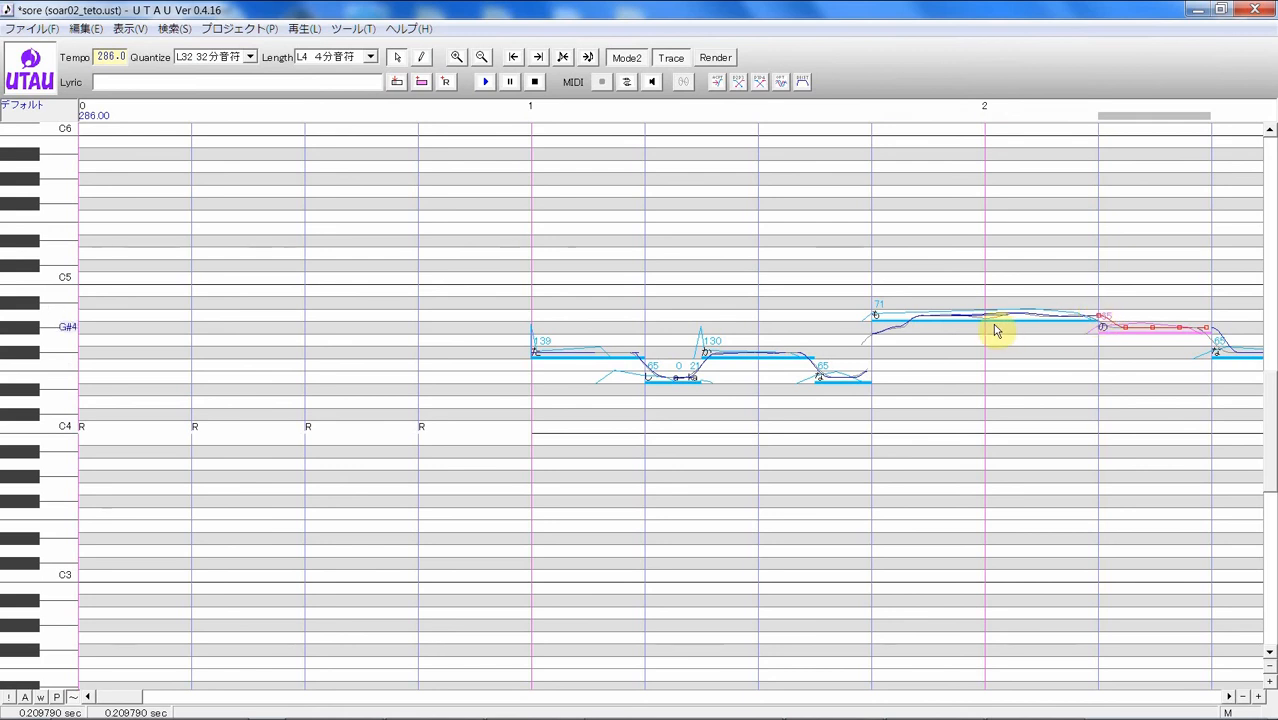
click(1111, 275)
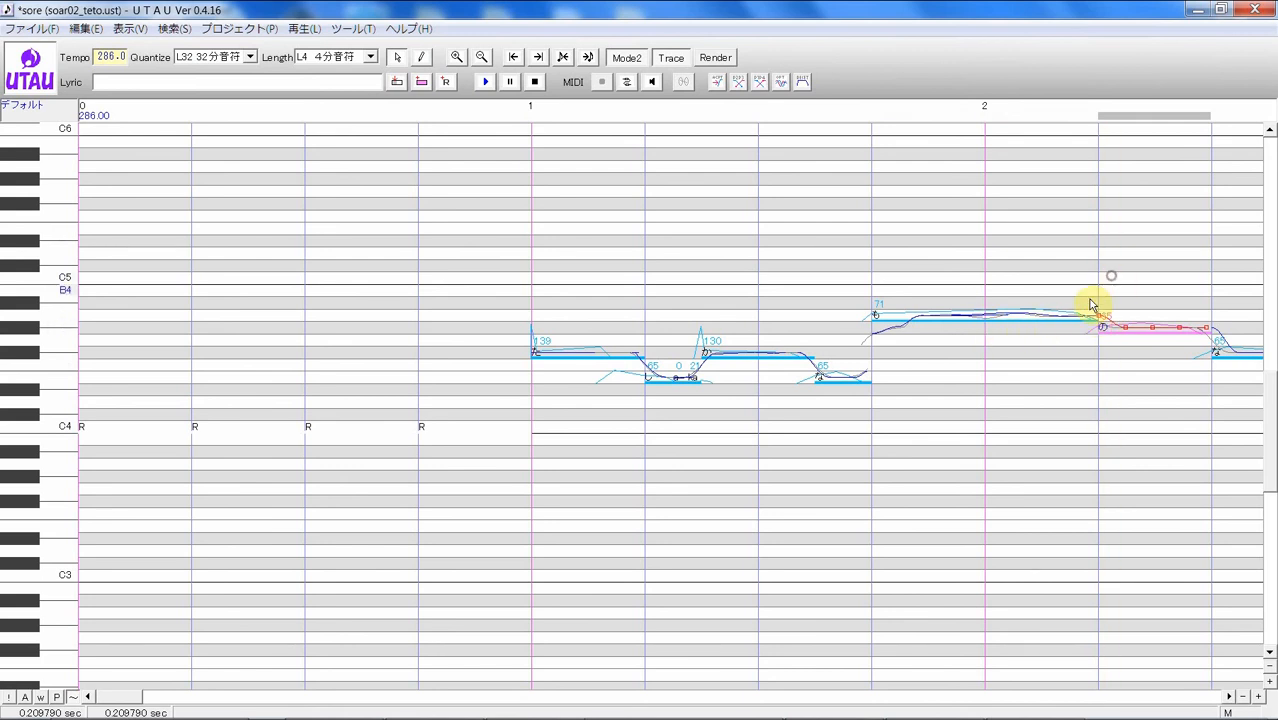
mouse_move(1100, 320)
mouse_down()
mouse_move(1073, 312)
mouse_move(1116, 326)
mouse_up()
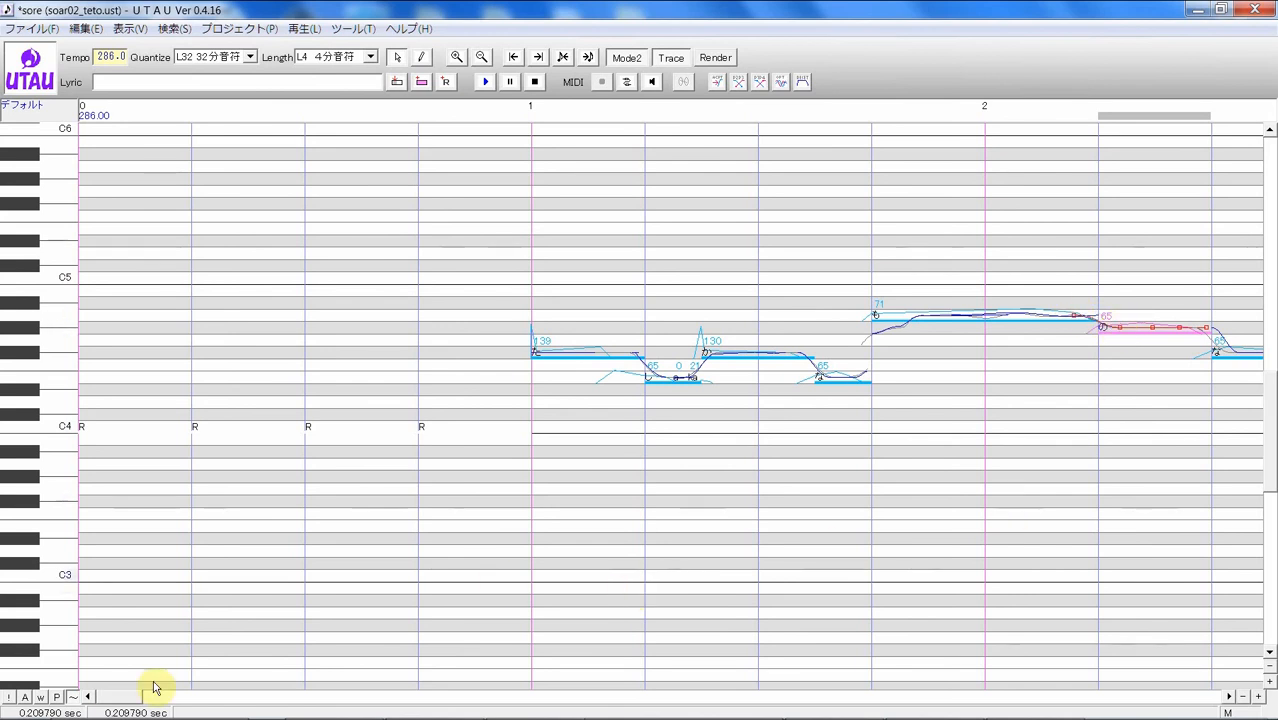
- Pull the の note's last pitch points earlier and shift the opening points of the following な note back over の
click(114, 697)
drag(114, 697, 177, 685)
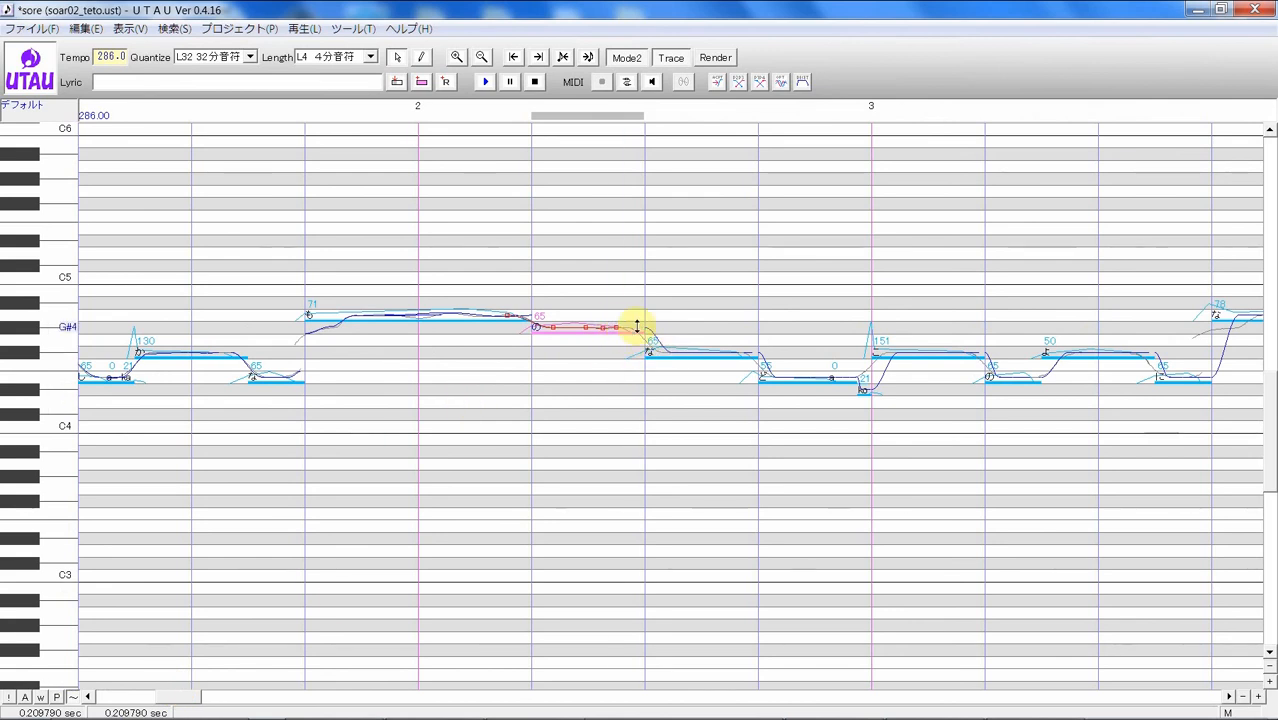
click(652, 345)
click(642, 326)
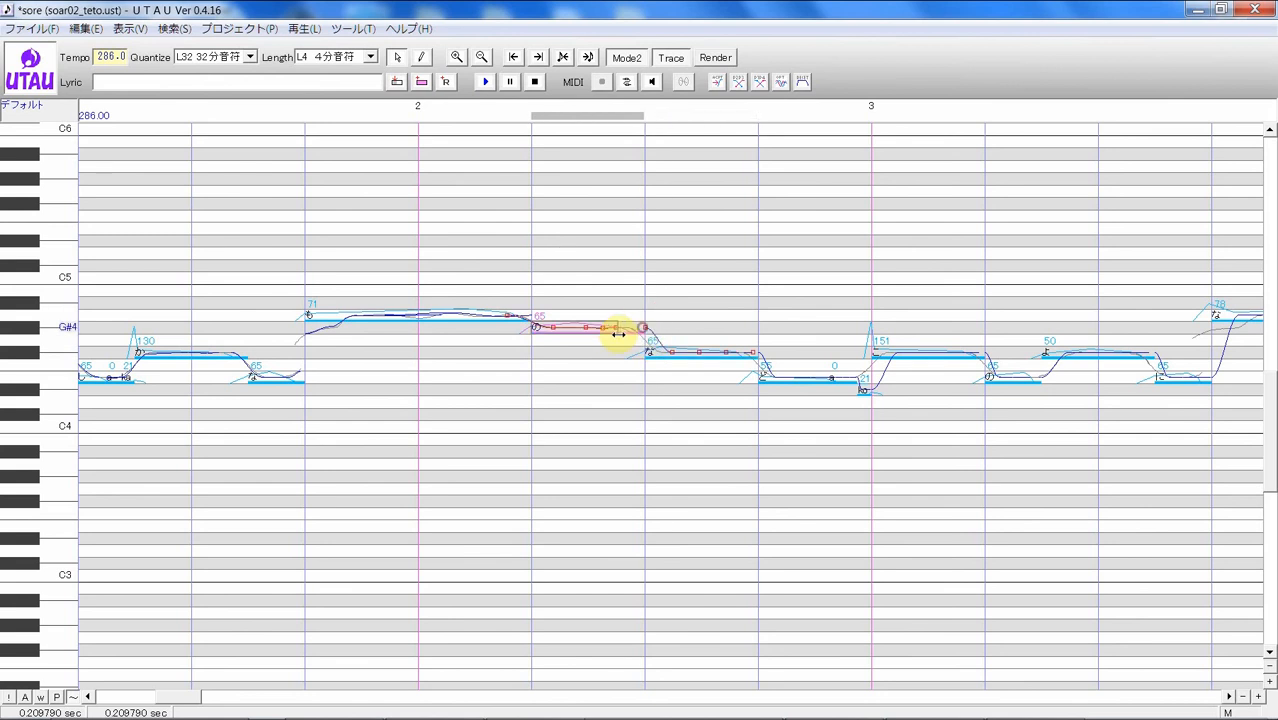
click(654, 344)
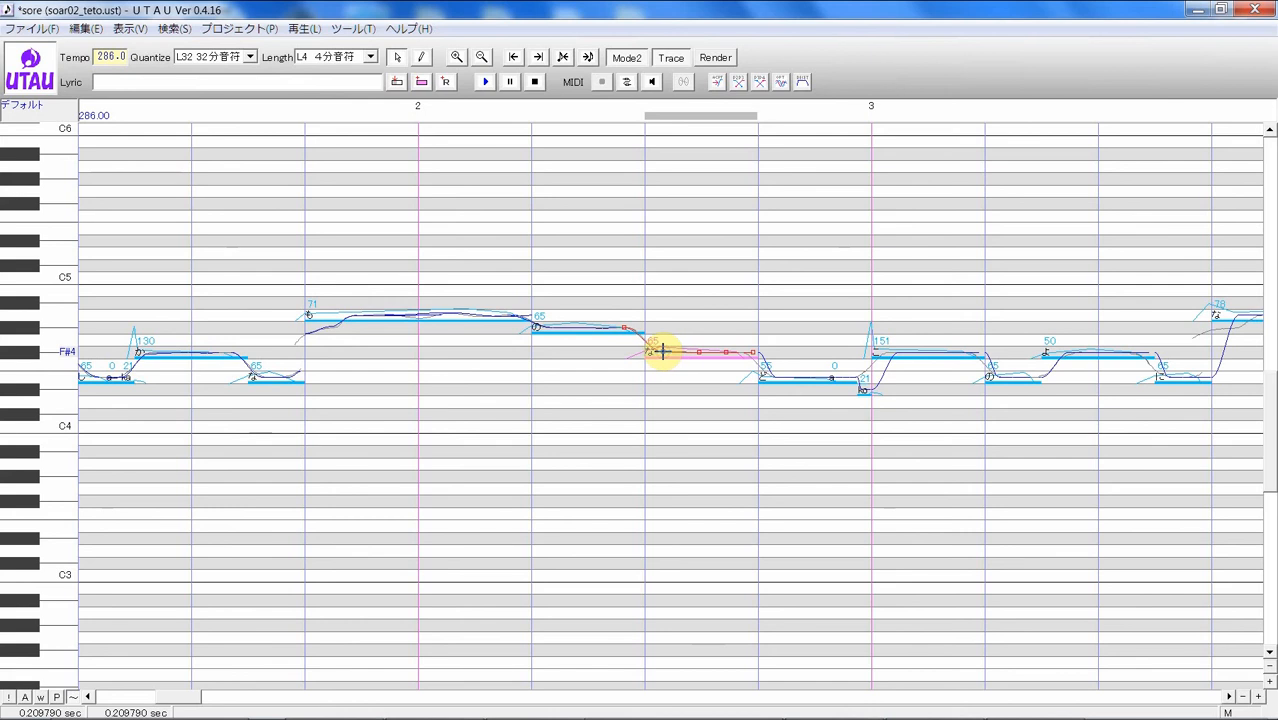
- Move the opening pitch points of the E4 note after な earlier so its fall from F#4 follows the traced curve
click(764, 334)
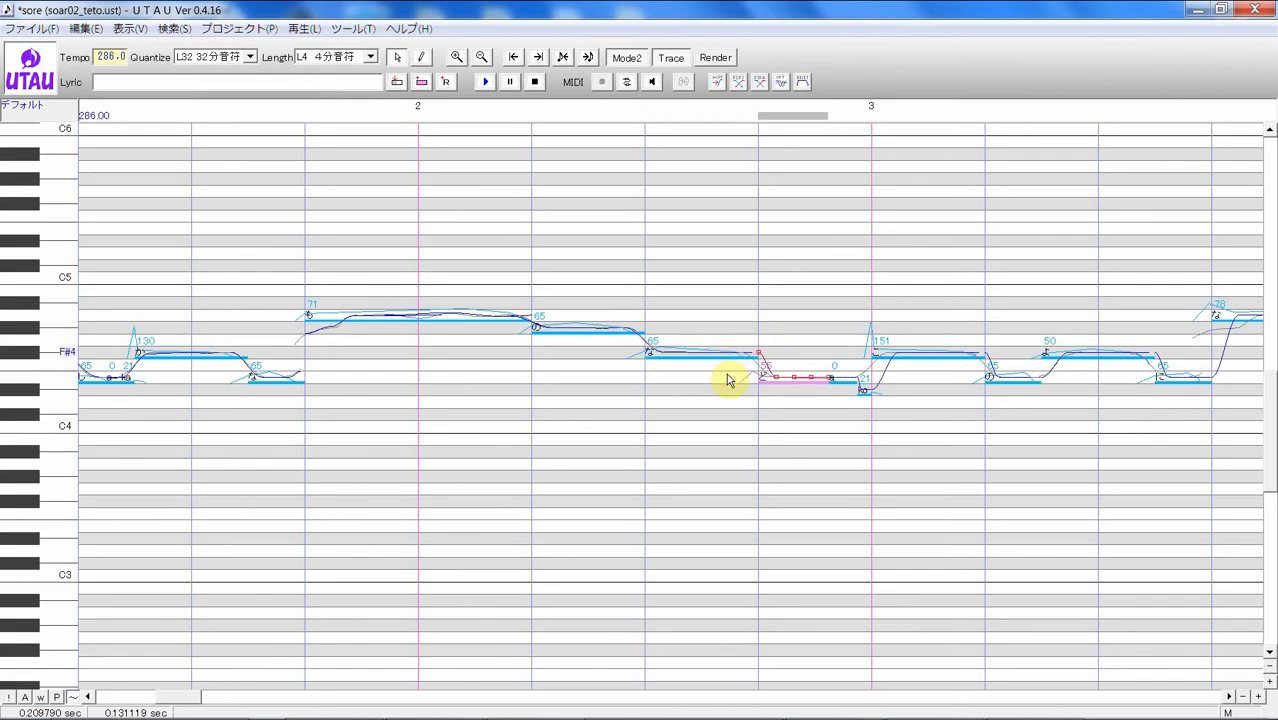
click(727, 374)
click(920, 378)
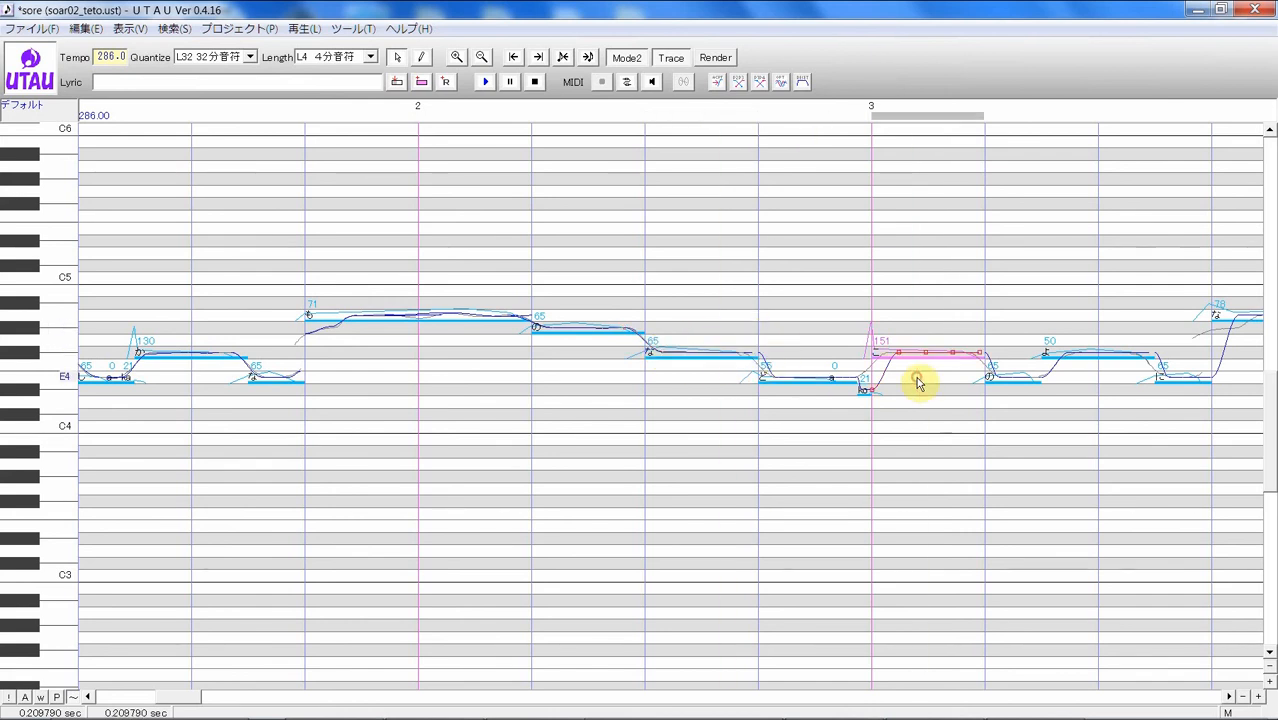
drag(877, 395, 919, 399)
click(899, 404)
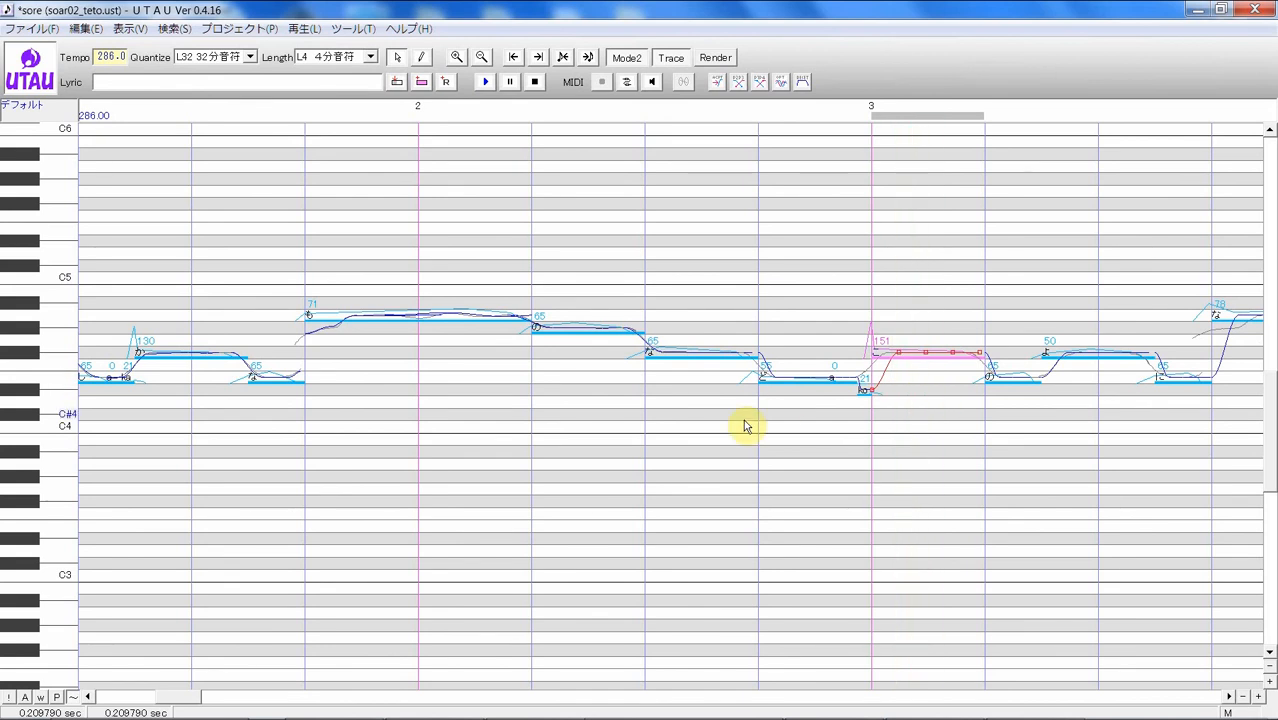
click(727, 376)
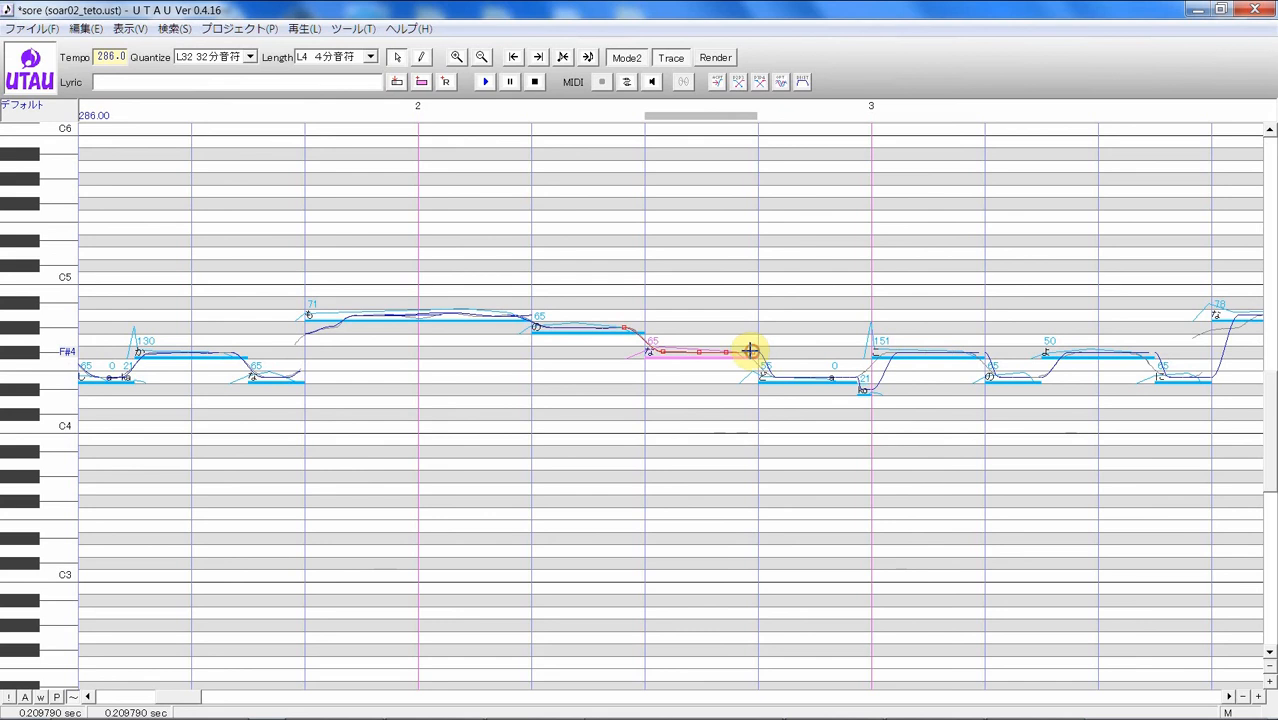
click(764, 350)
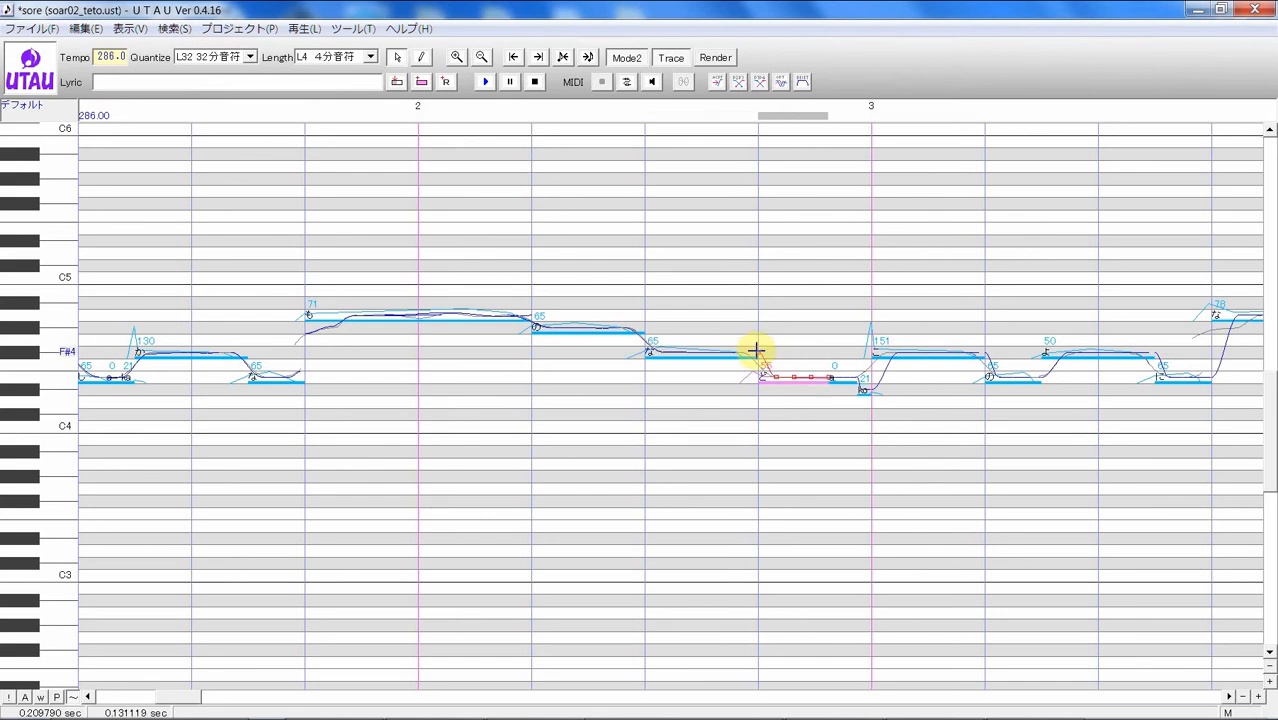
click(756, 350)
drag(737, 351, 738, 352)
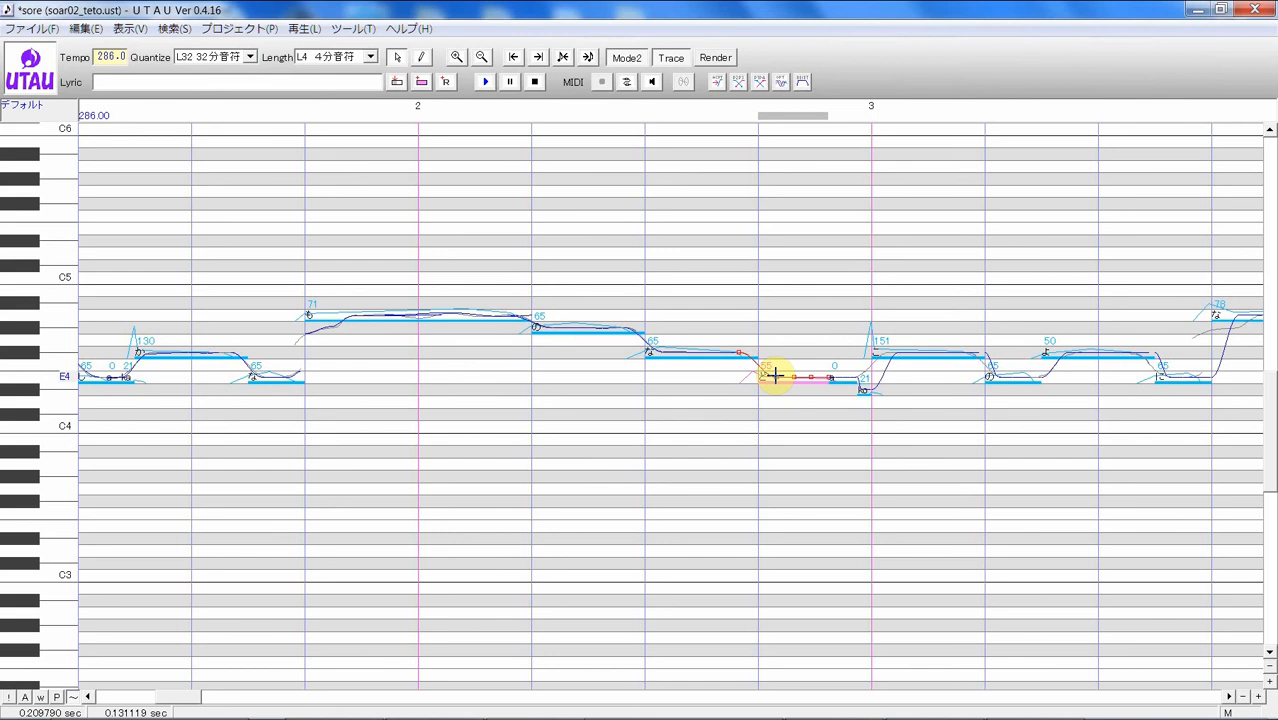
- Move the second pitch point of the F#4 note at measure 3 close to its start, and raise the short note before it to F4
click(905, 397)
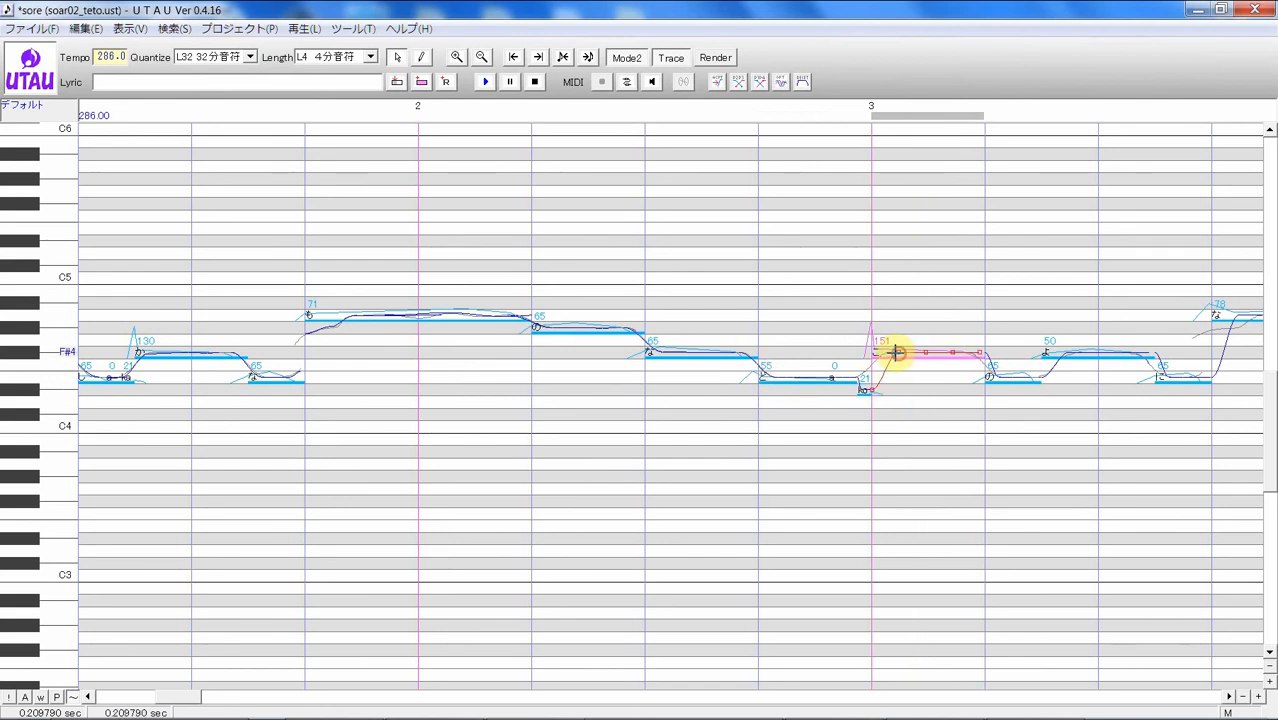
drag(895, 352, 882, 352)
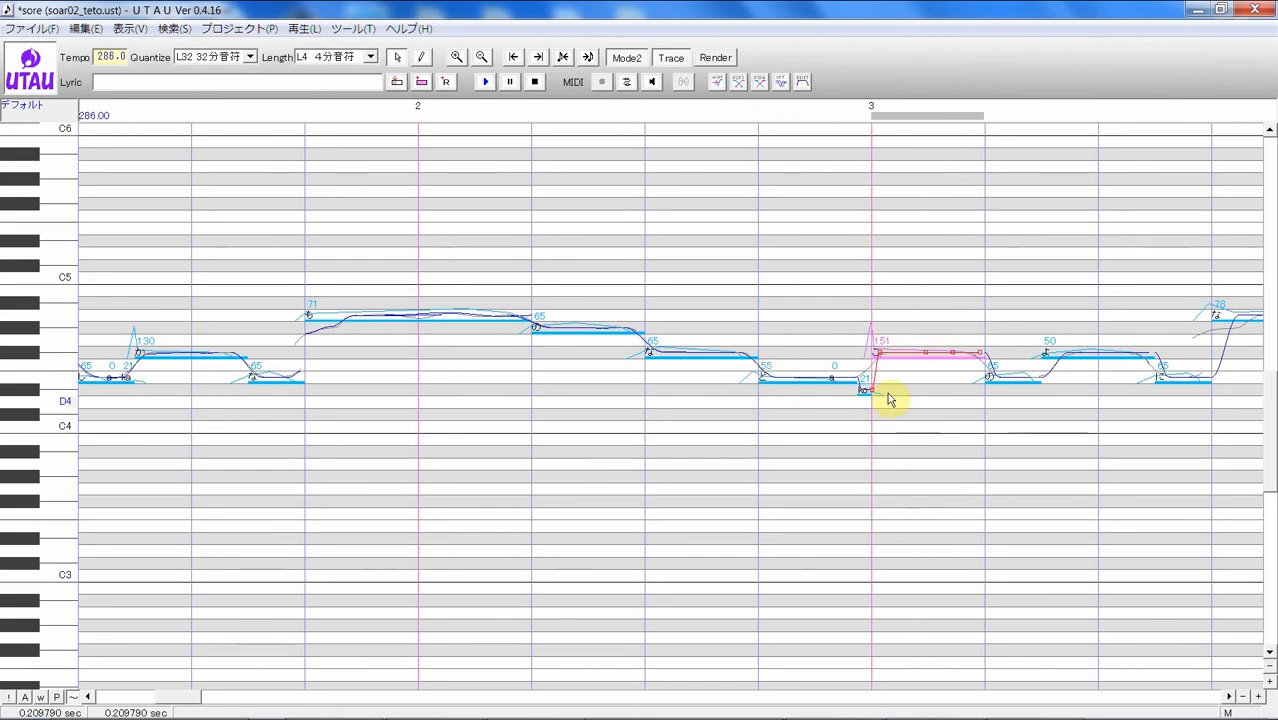
click(868, 392)
drag(868, 398, 865, 374)
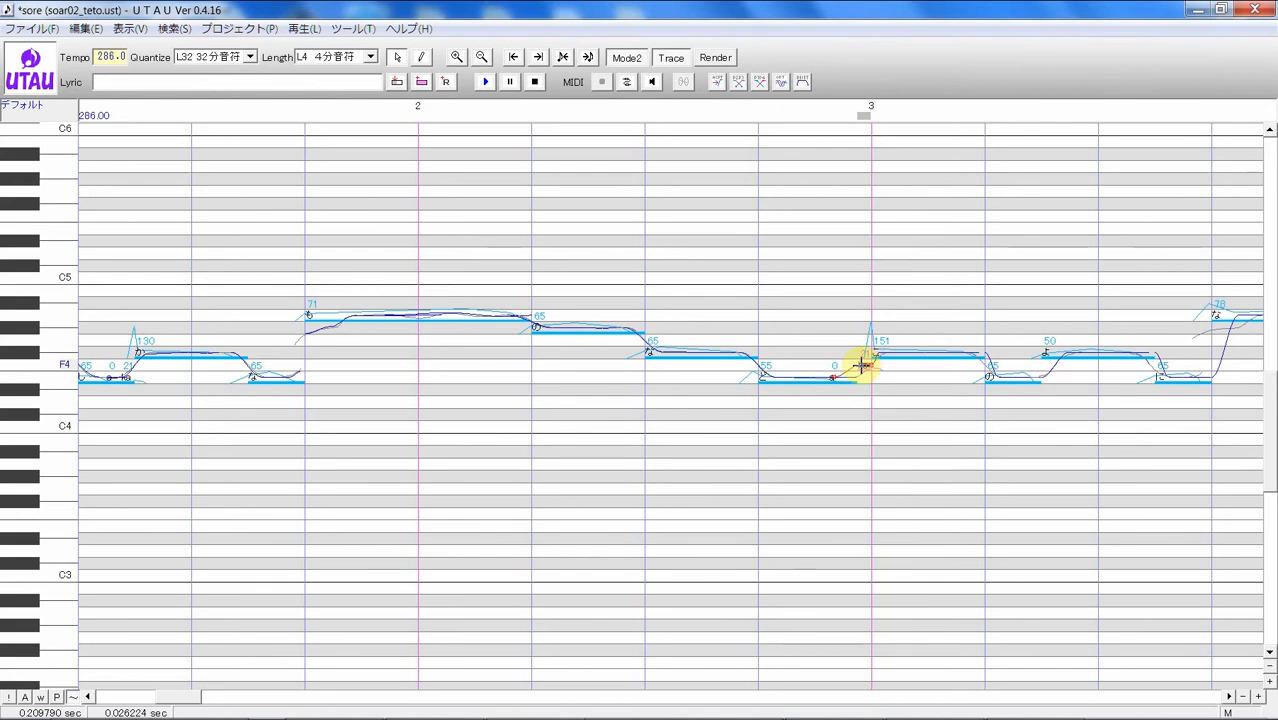
- Give the short F4 note before measure 3 a J形 pitch curve and set its number of added pitch points to 1
right_click(861, 366)
click(878, 437)
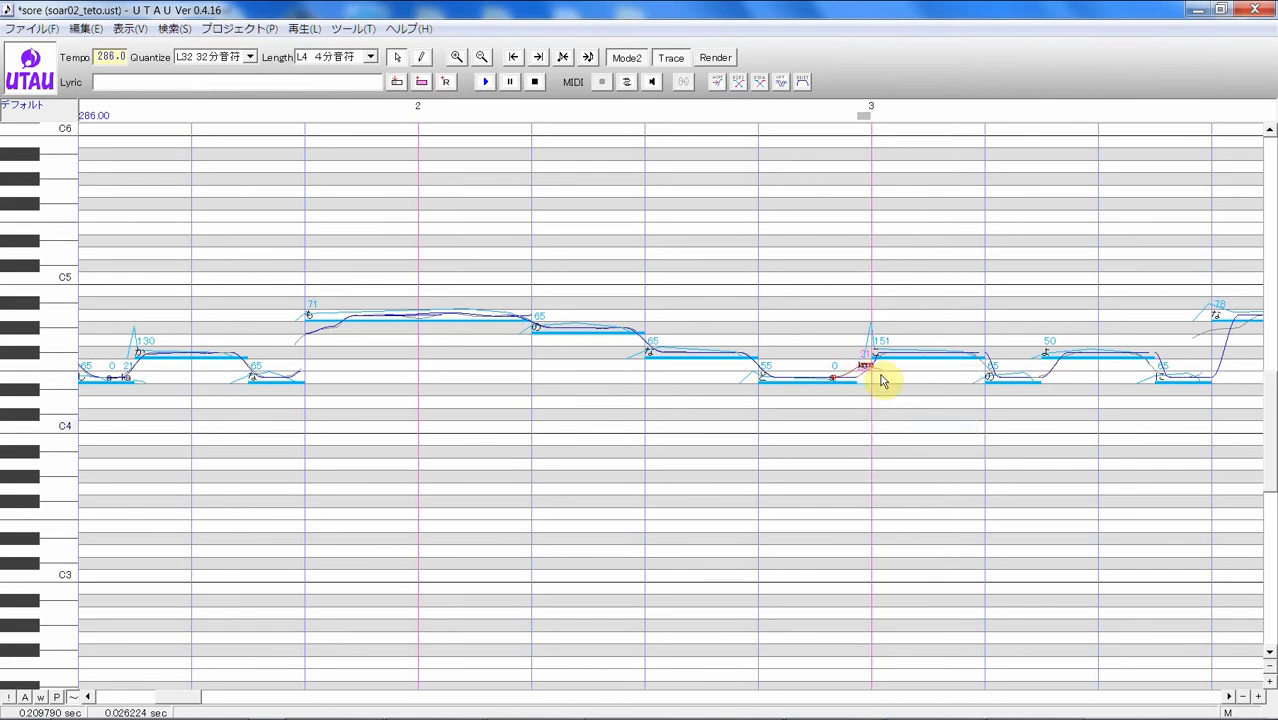
right_click(871, 369)
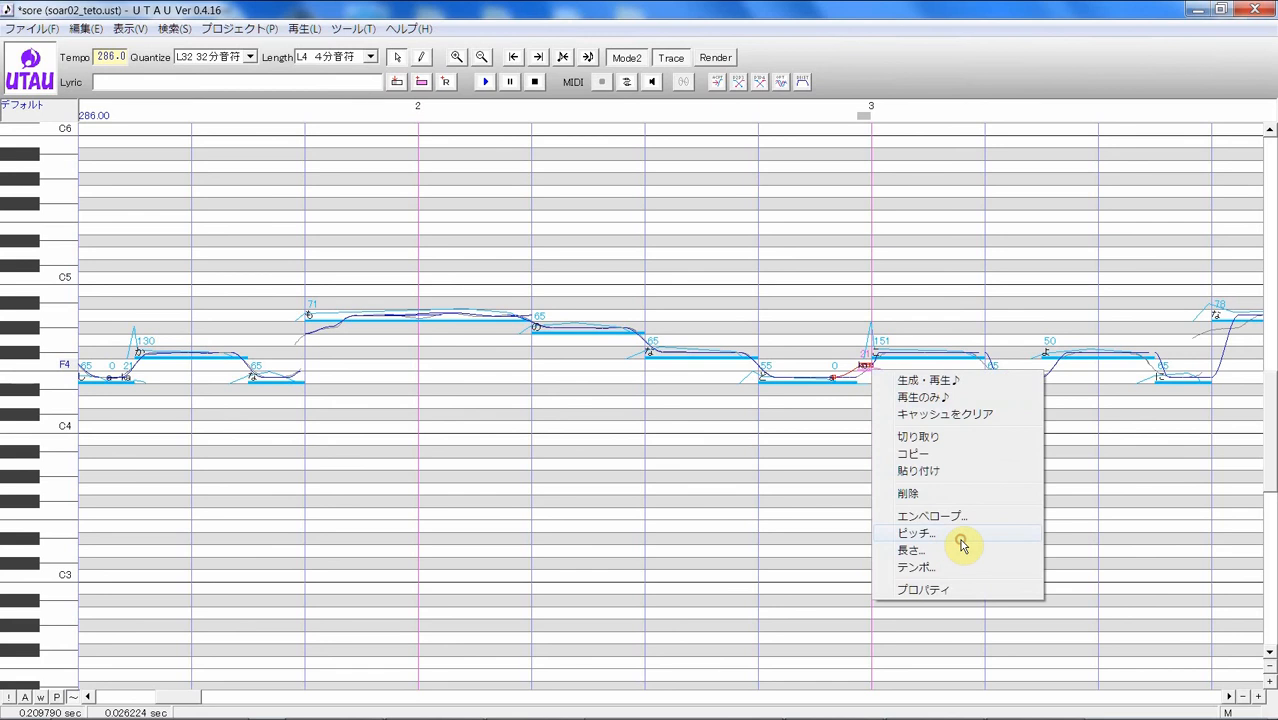
click(960, 539)
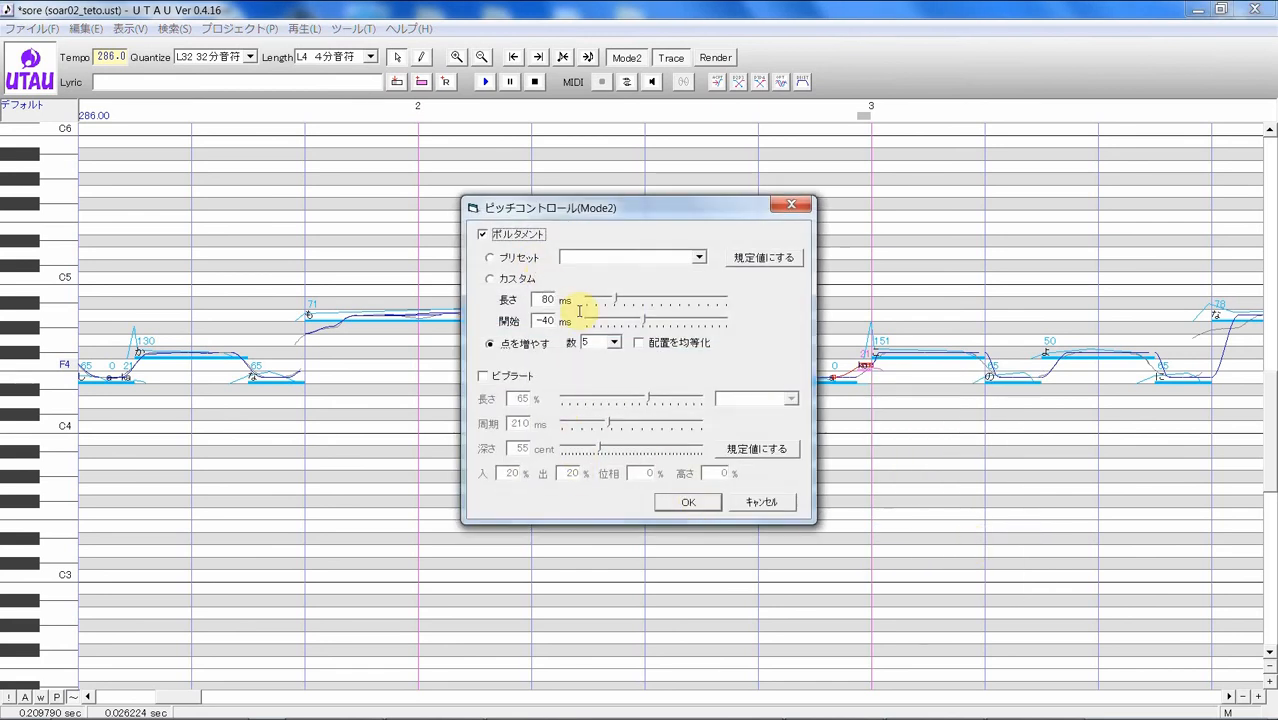
click(590, 342)
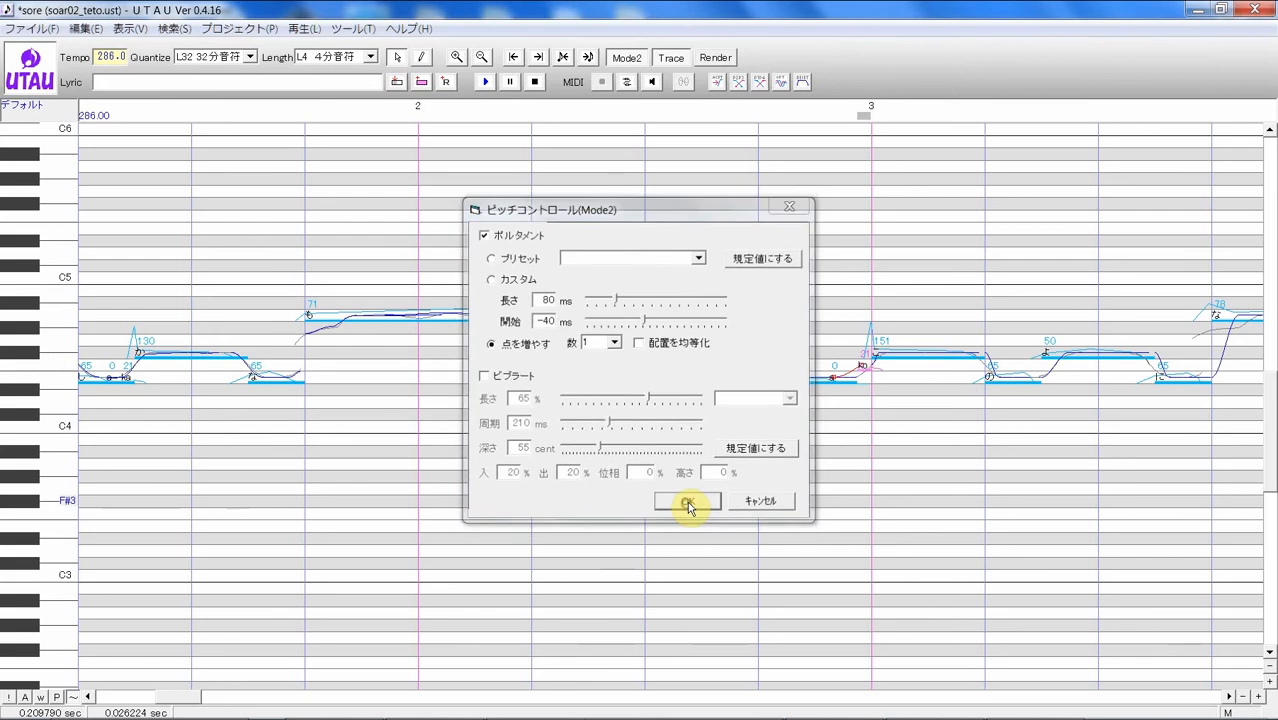
click(688, 502)
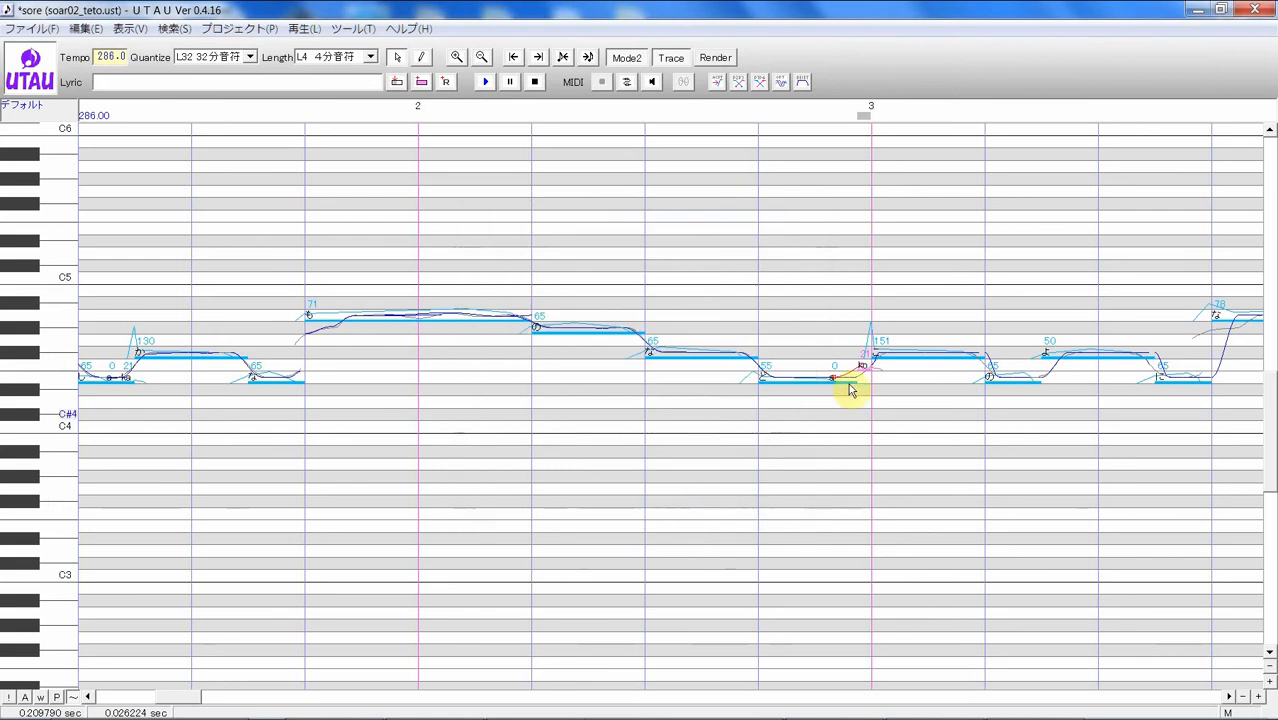
- Add a pitch point to the short F4 note before measure 3 and place it low on the rise, following the traced curve
click(1259, 698)
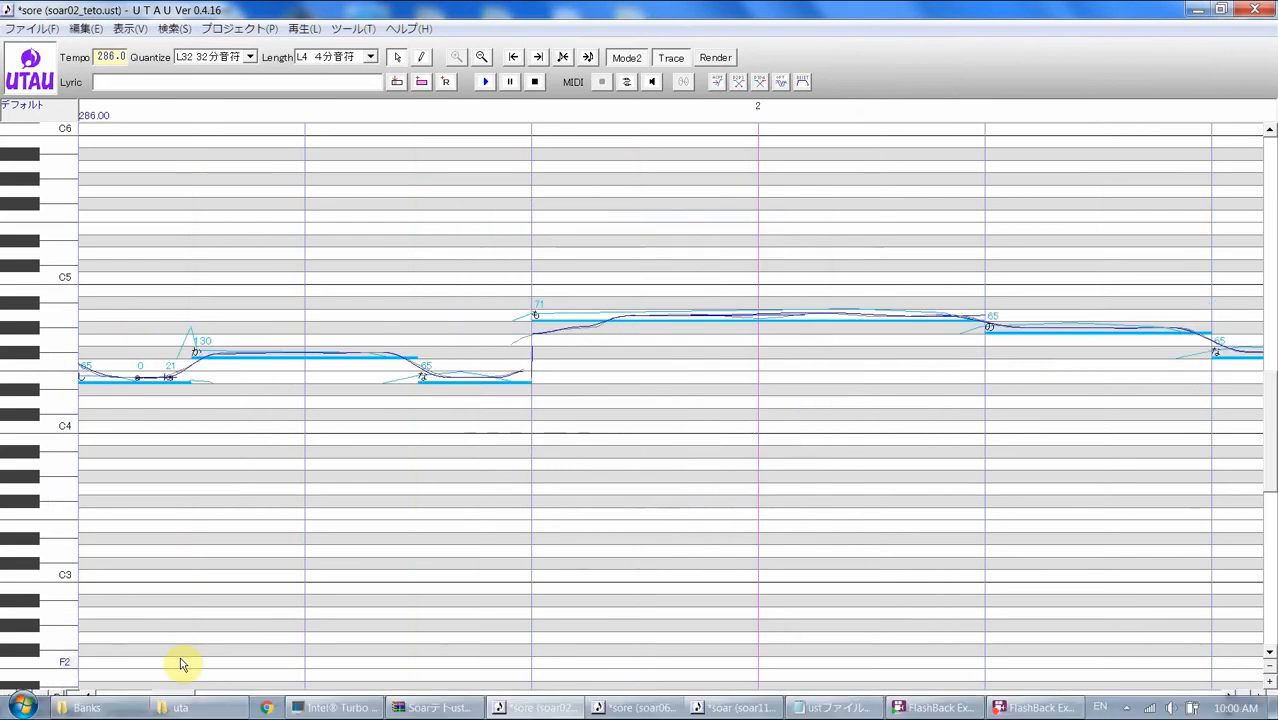
drag(177, 695, 240, 694)
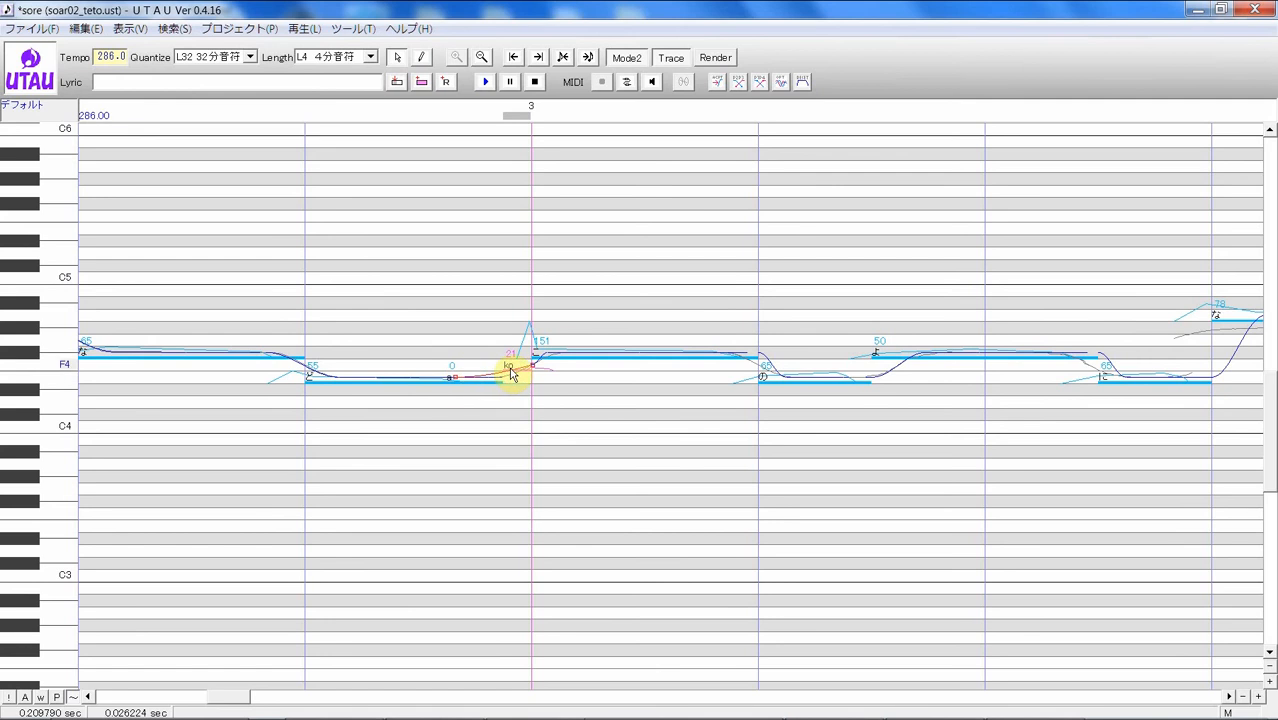
right_click(535, 368)
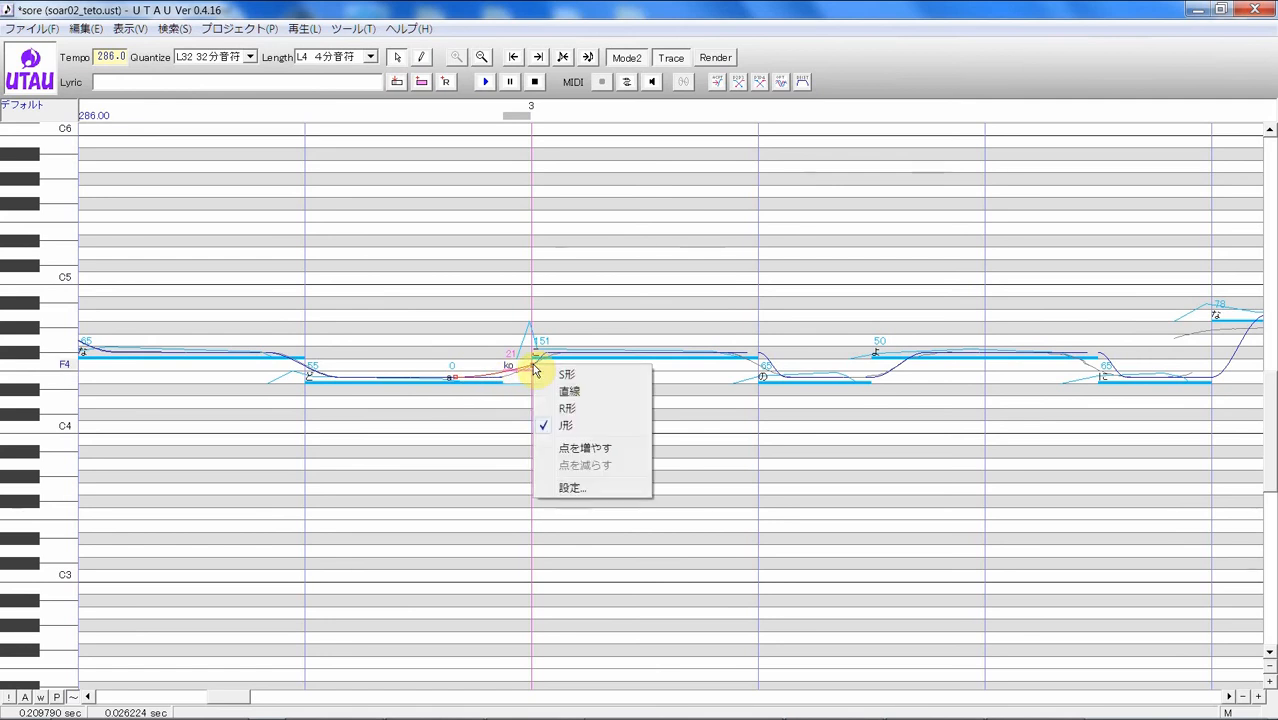
click(620, 451)
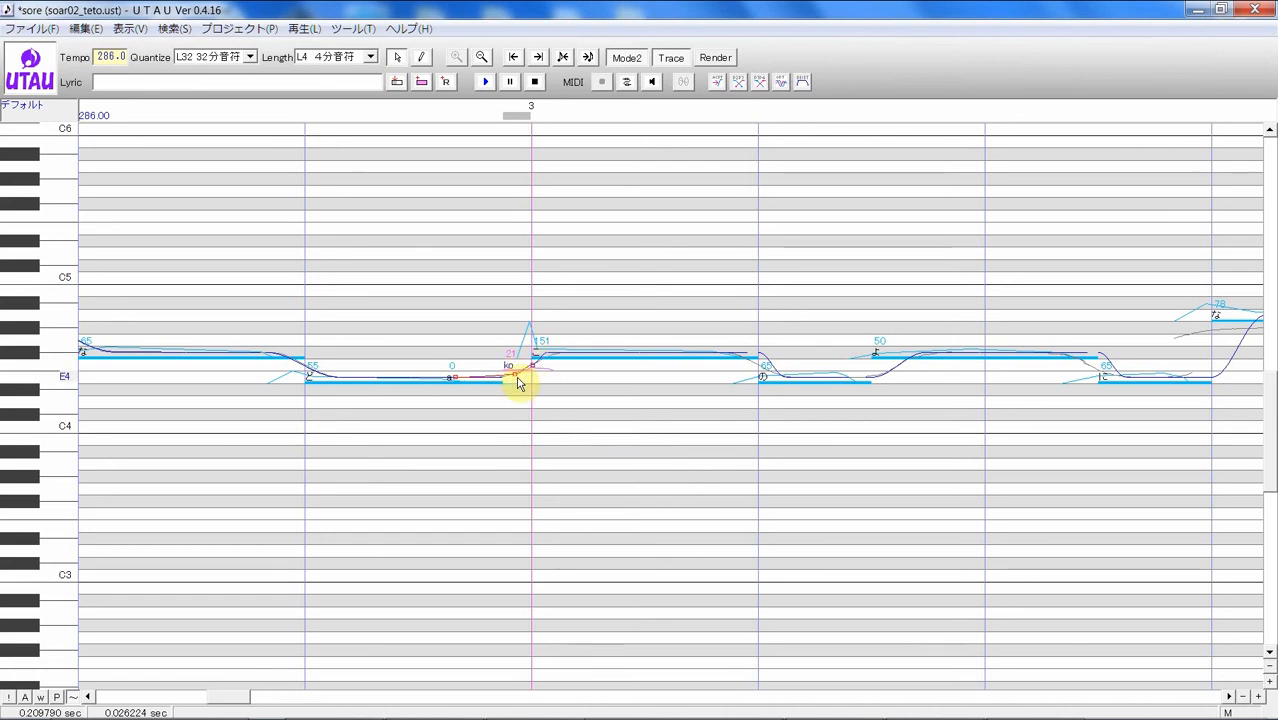
- Pull the last pitch points of the F#4 note at measure 3 earlier and start the following の note's fall over that note
click(547, 352)
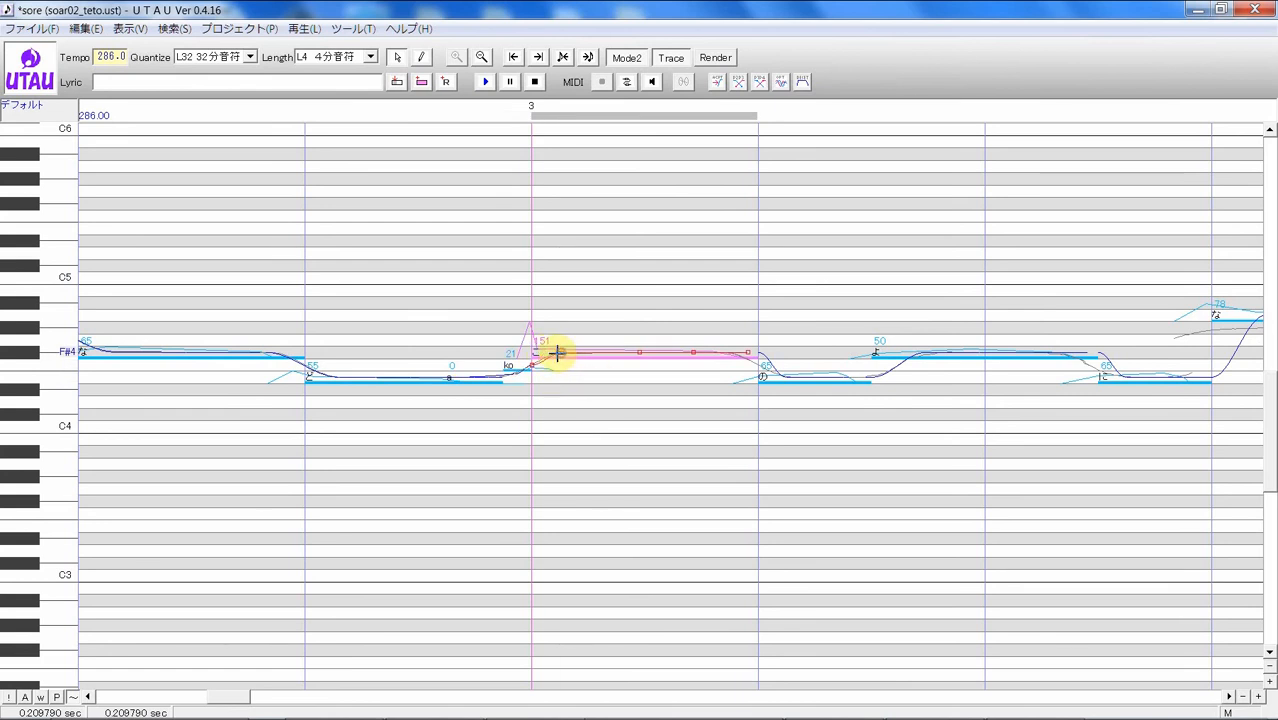
click(675, 352)
right_click(694, 351)
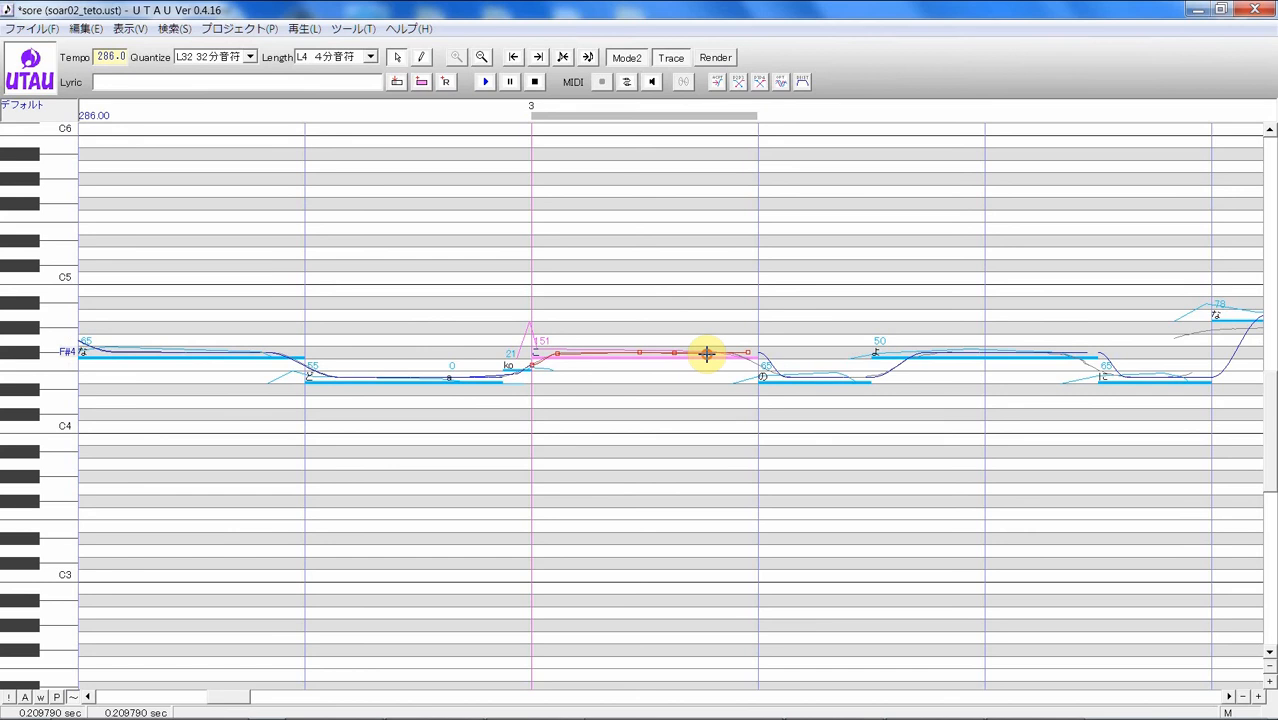
click(766, 356)
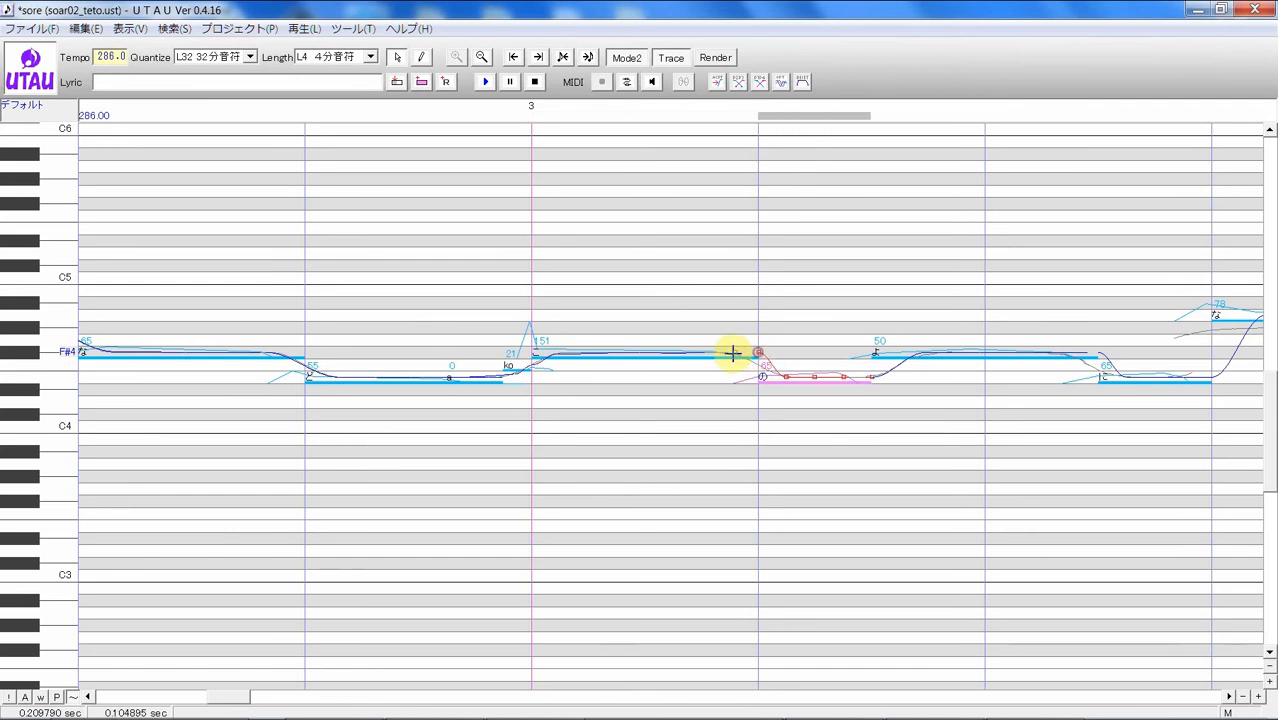
drag(733, 353, 719, 352)
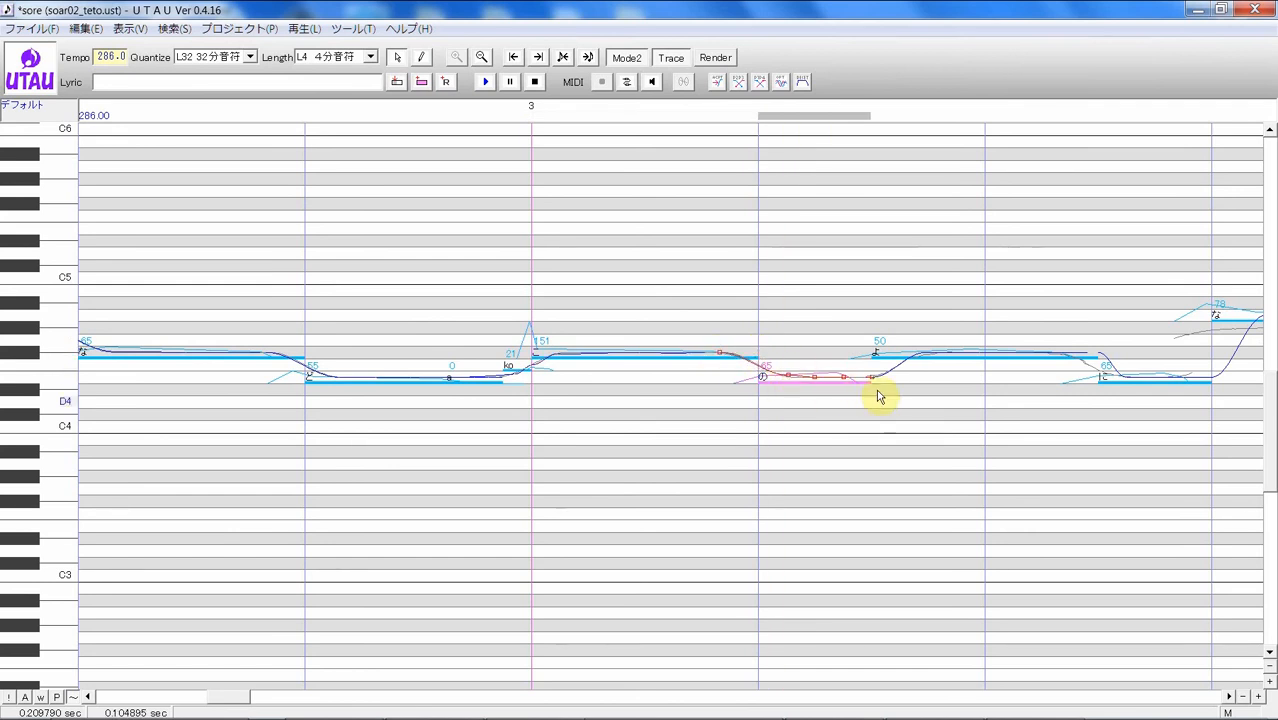
- Move the よ note's first and last pitch points earlier and pull the に note's first point back over よ along the traced curve
click(873, 381)
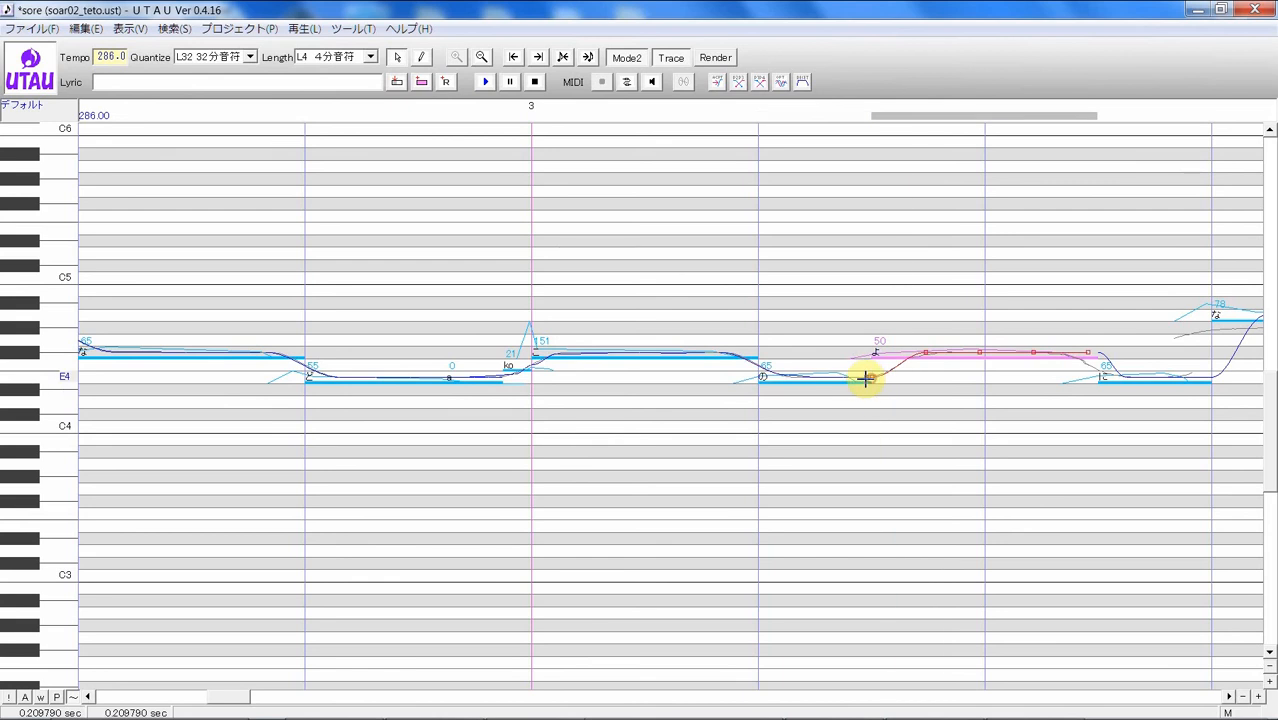
click(1107, 336)
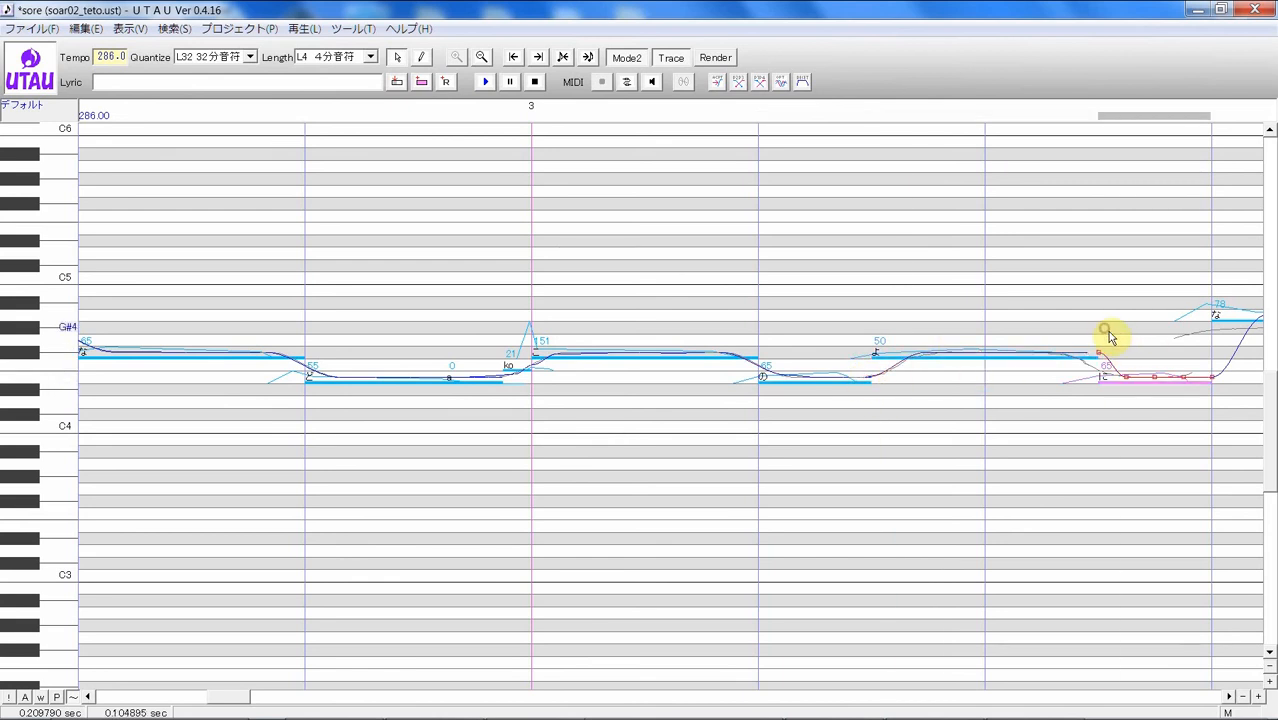
click(1050, 356)
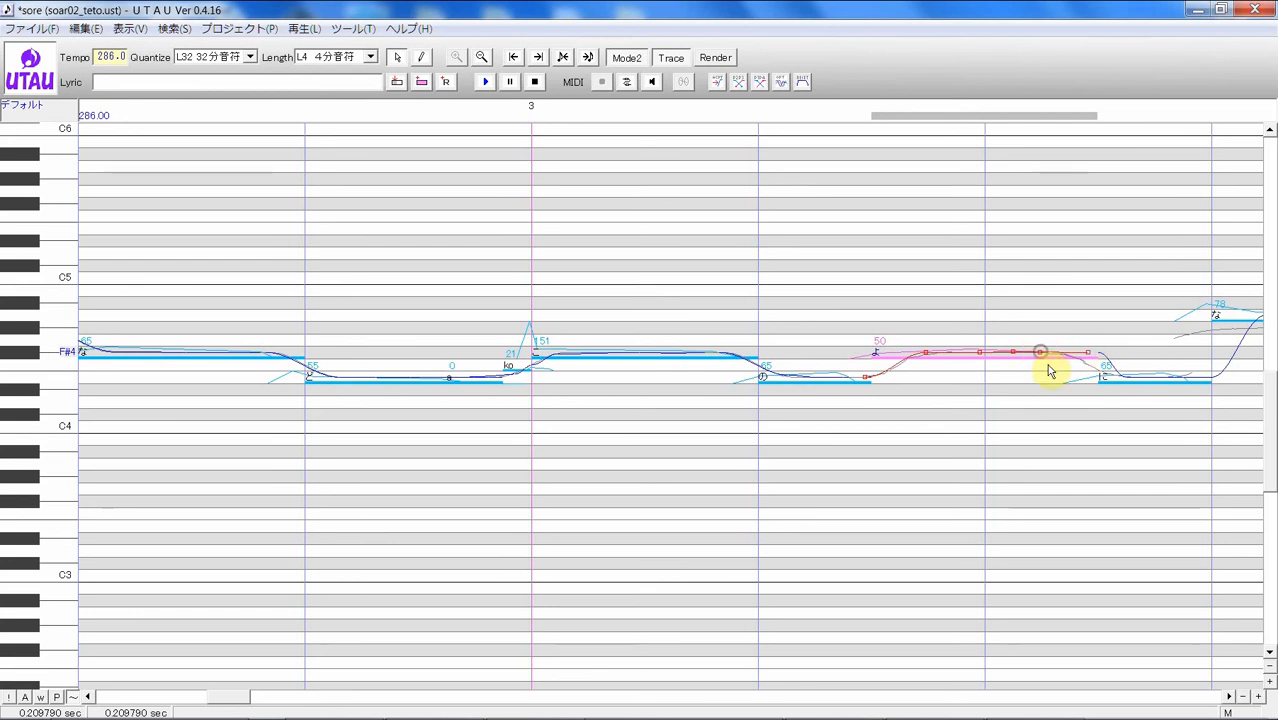
click(1104, 348)
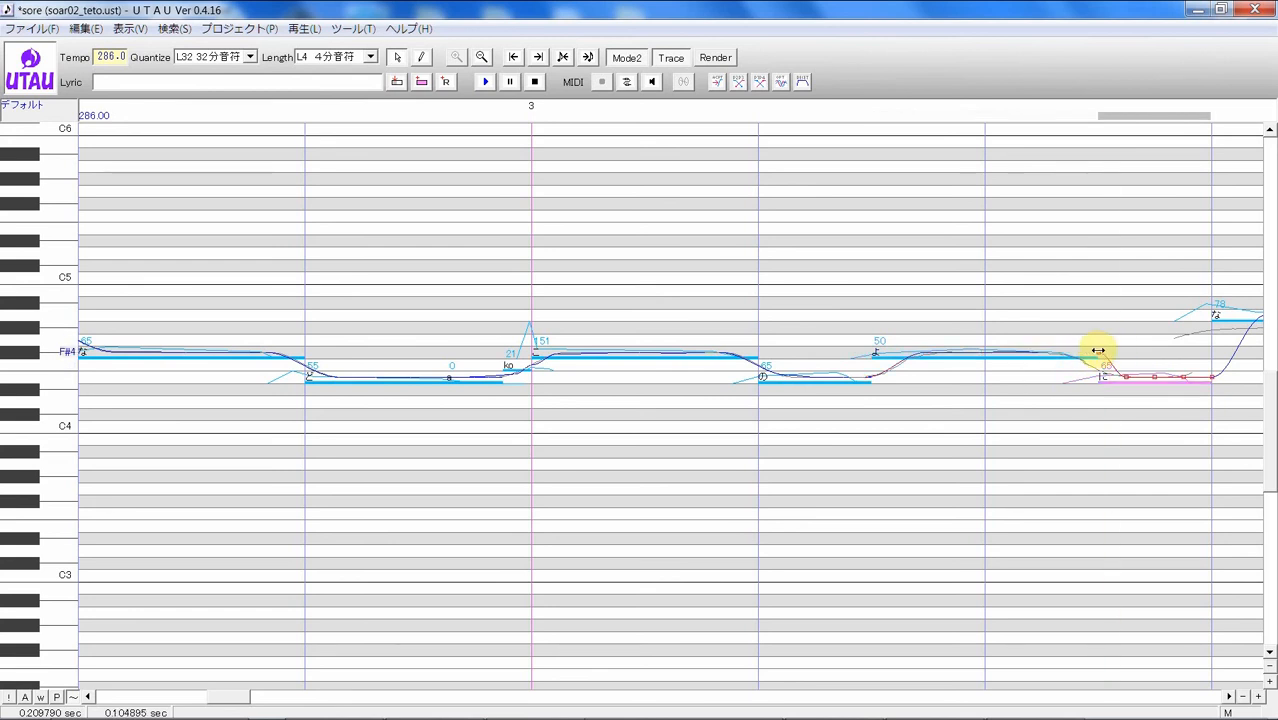
drag(1101, 355, 1047, 351)
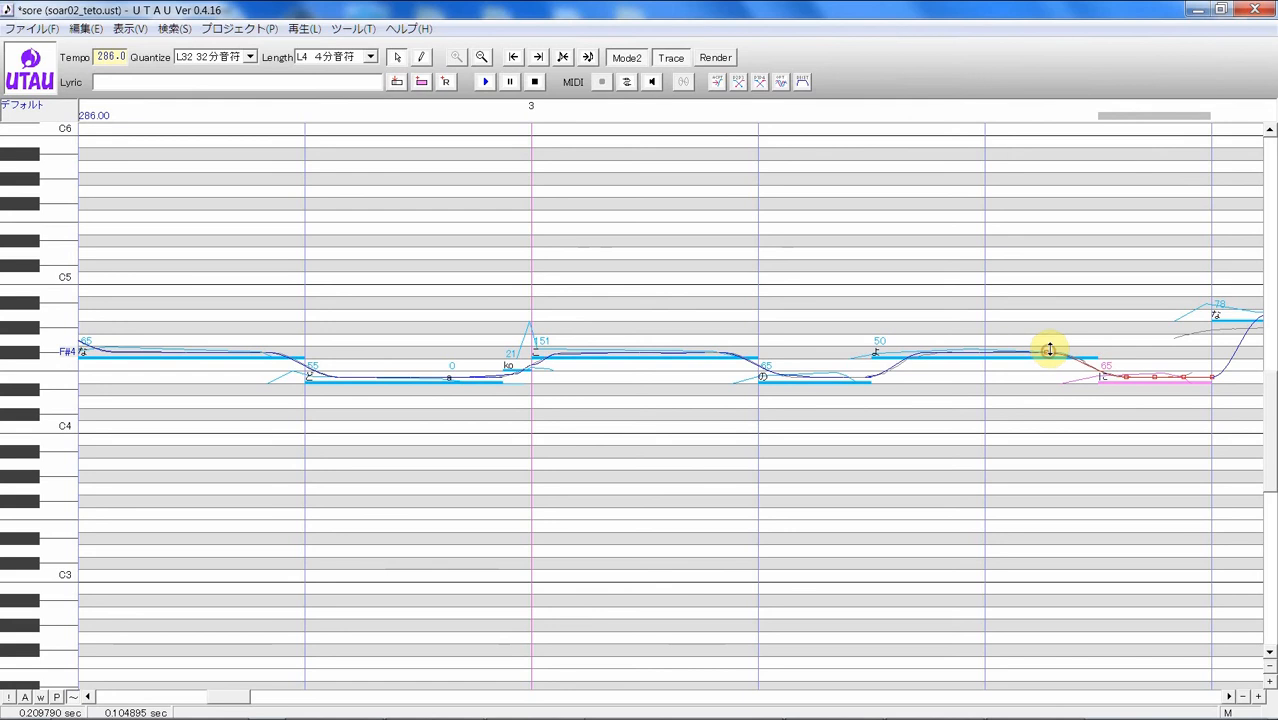
- Try the J形, R形 and 直線 shapes on the に note's second pitch point and restore S形
right_click(1124, 375)
click(1168, 437)
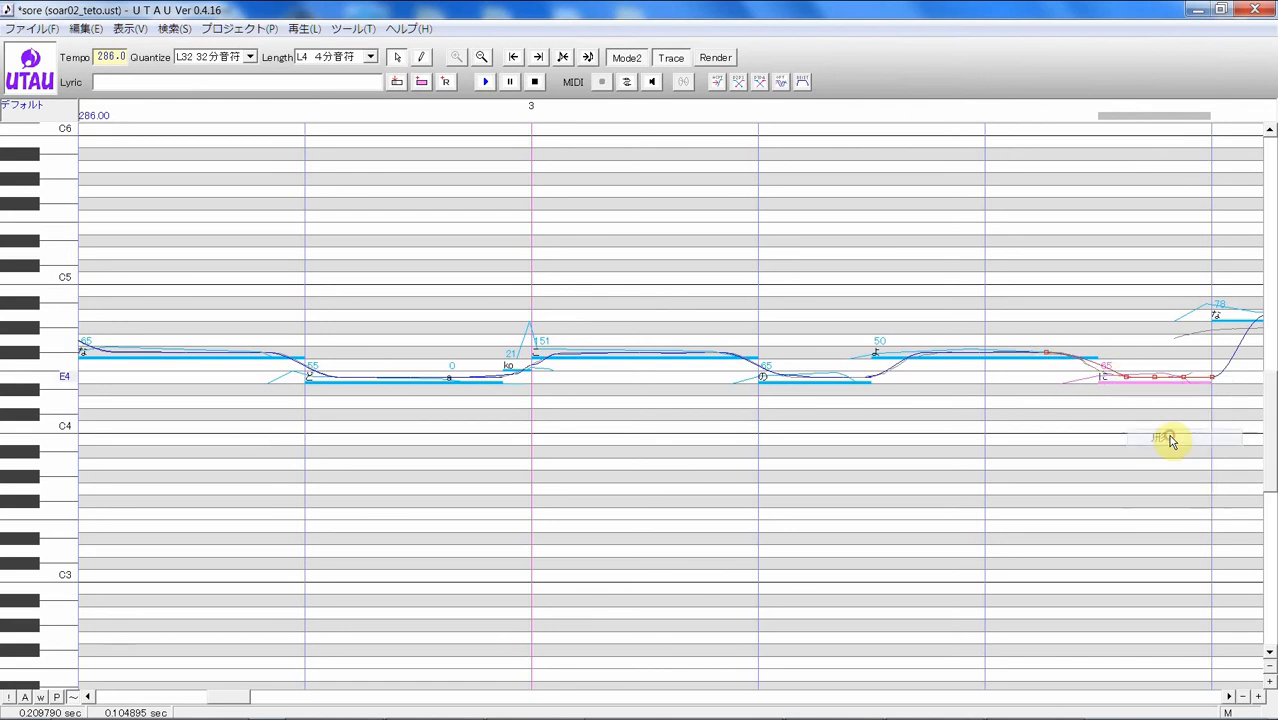
right_click(1130, 377)
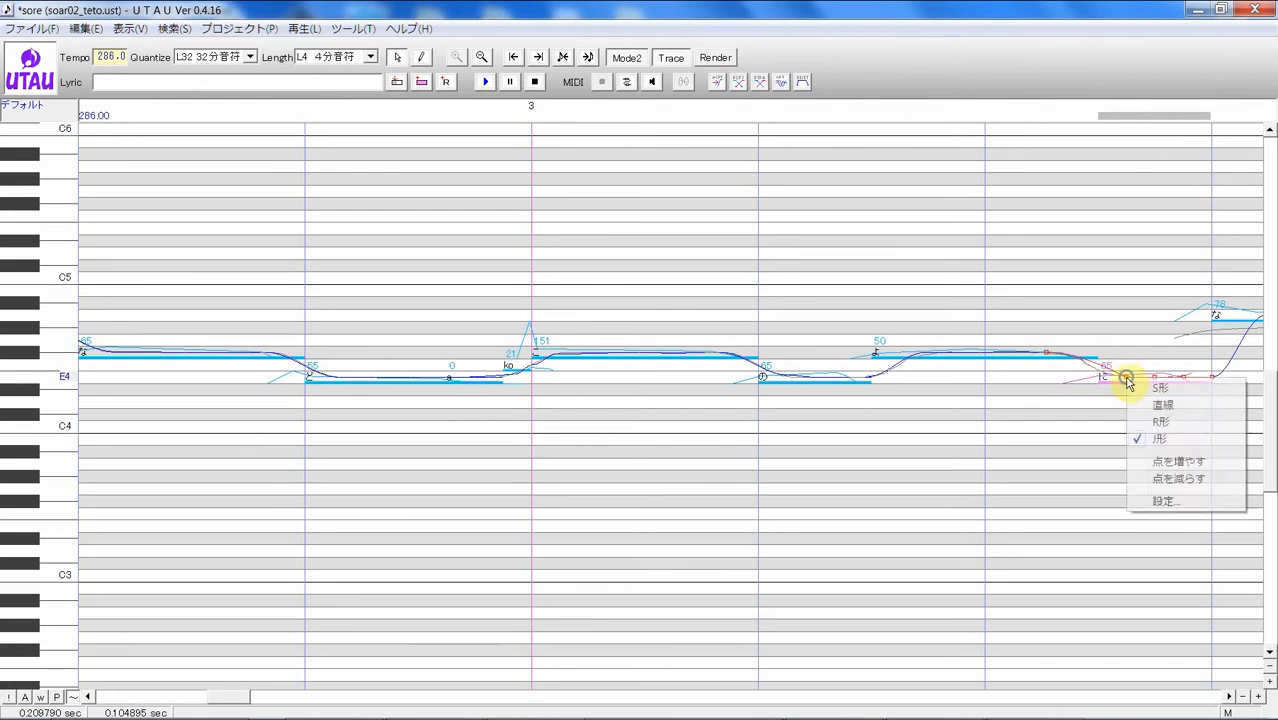
click(1159, 430)
right_click(1126, 377)
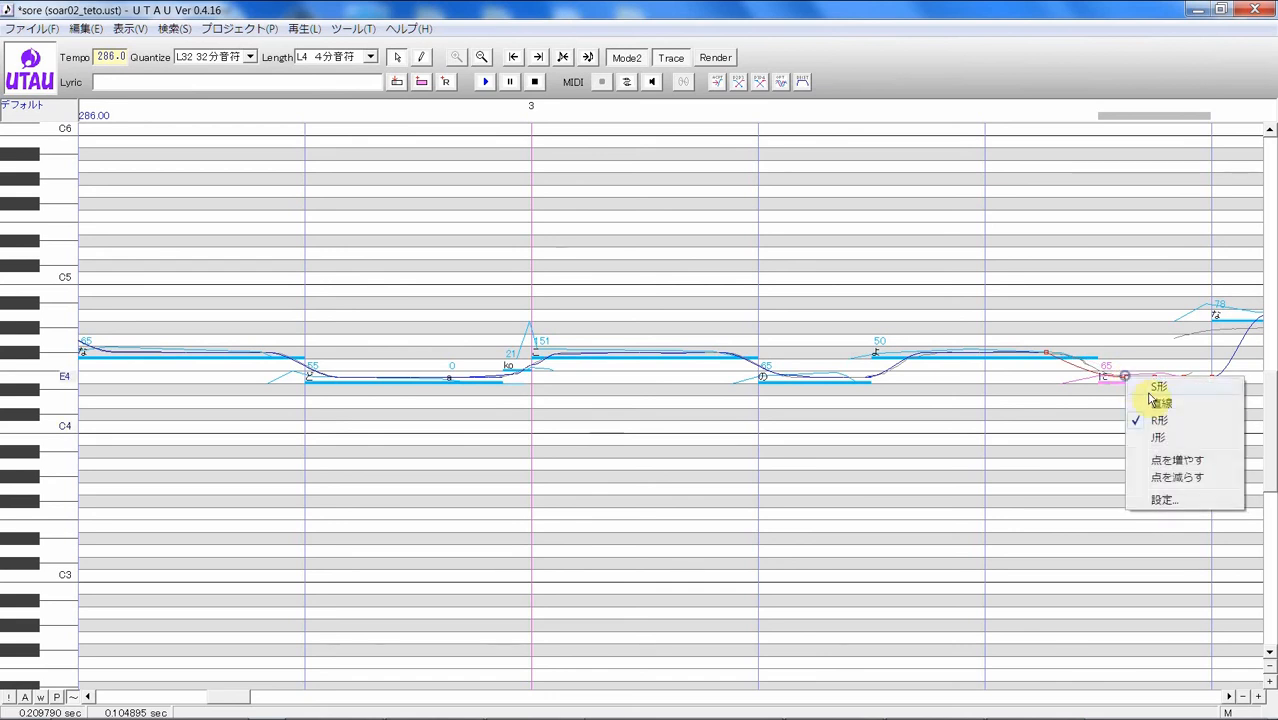
click(1157, 404)
right_click(1126, 377)
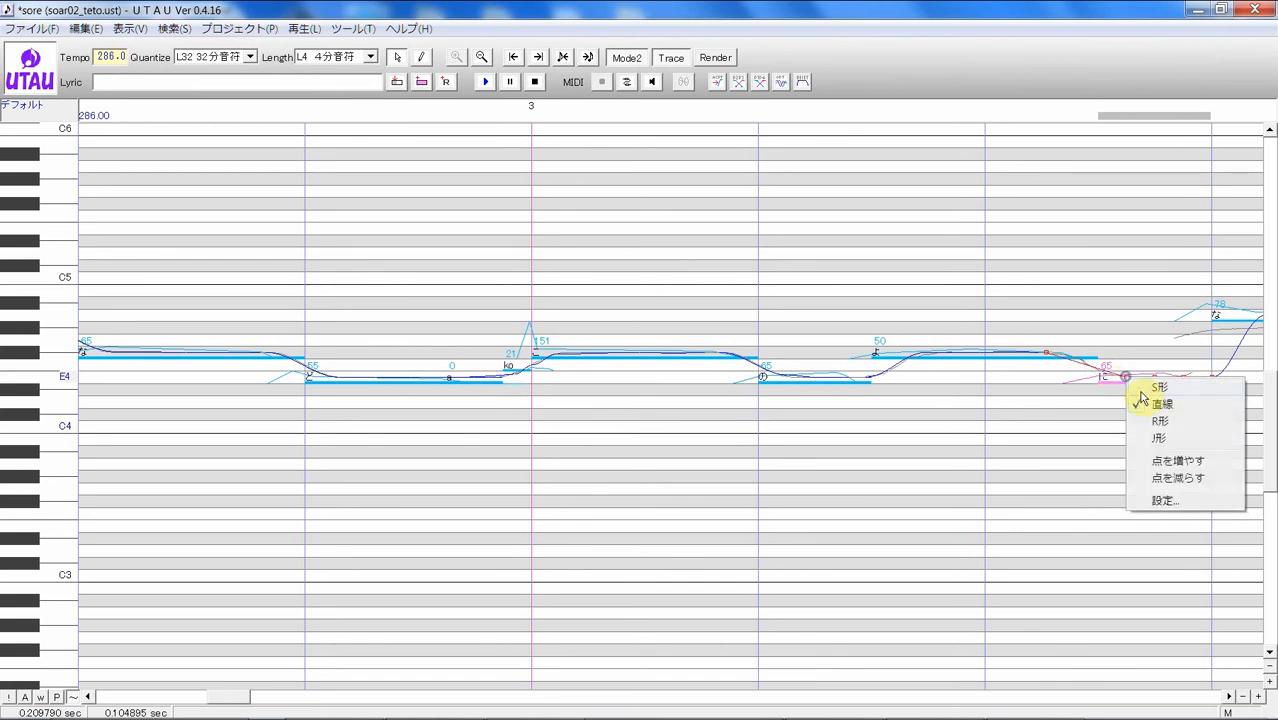
click(1150, 389)
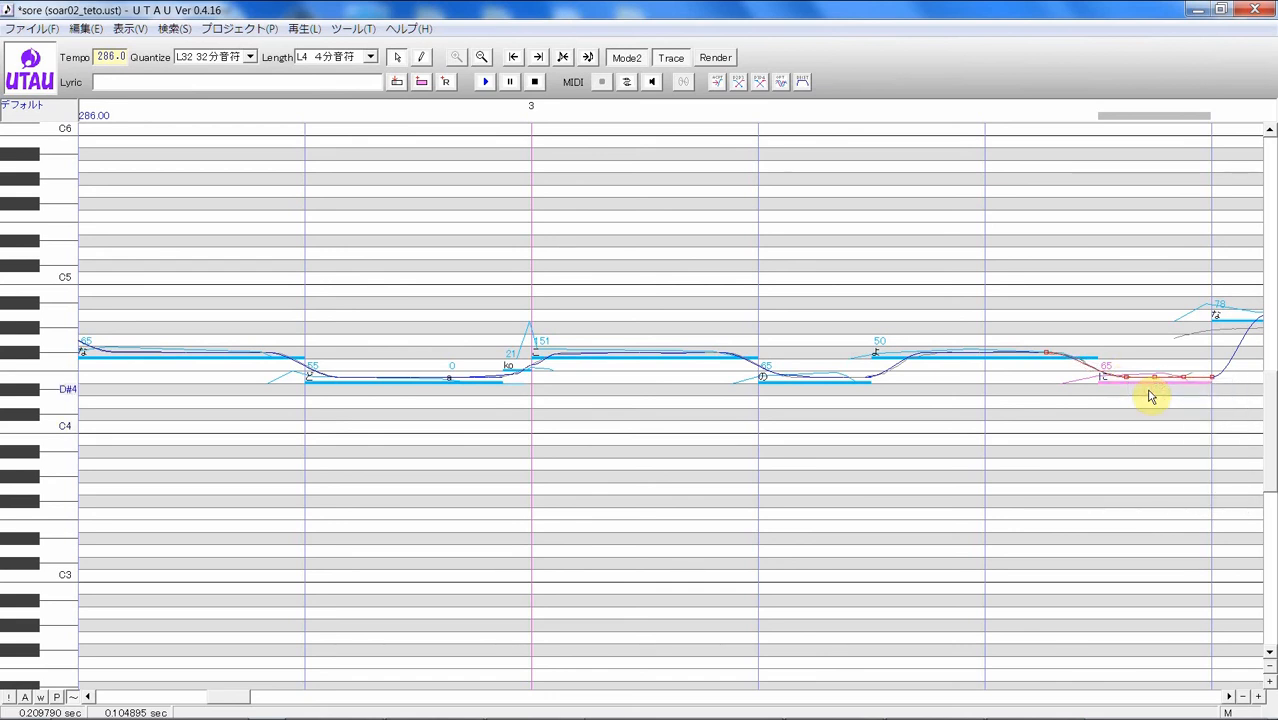
- Move the last two pitch points of the に note earlier at E4 so the curve ends before the note does
click(1049, 352)
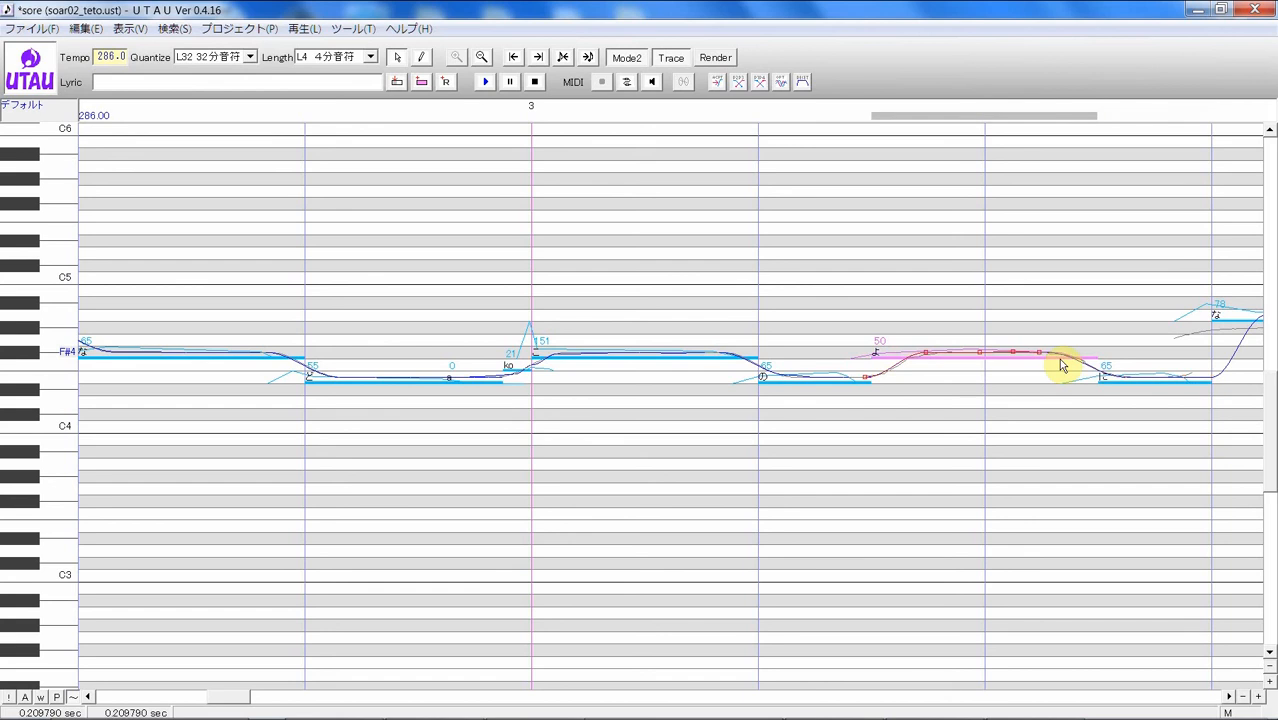
click(1208, 460)
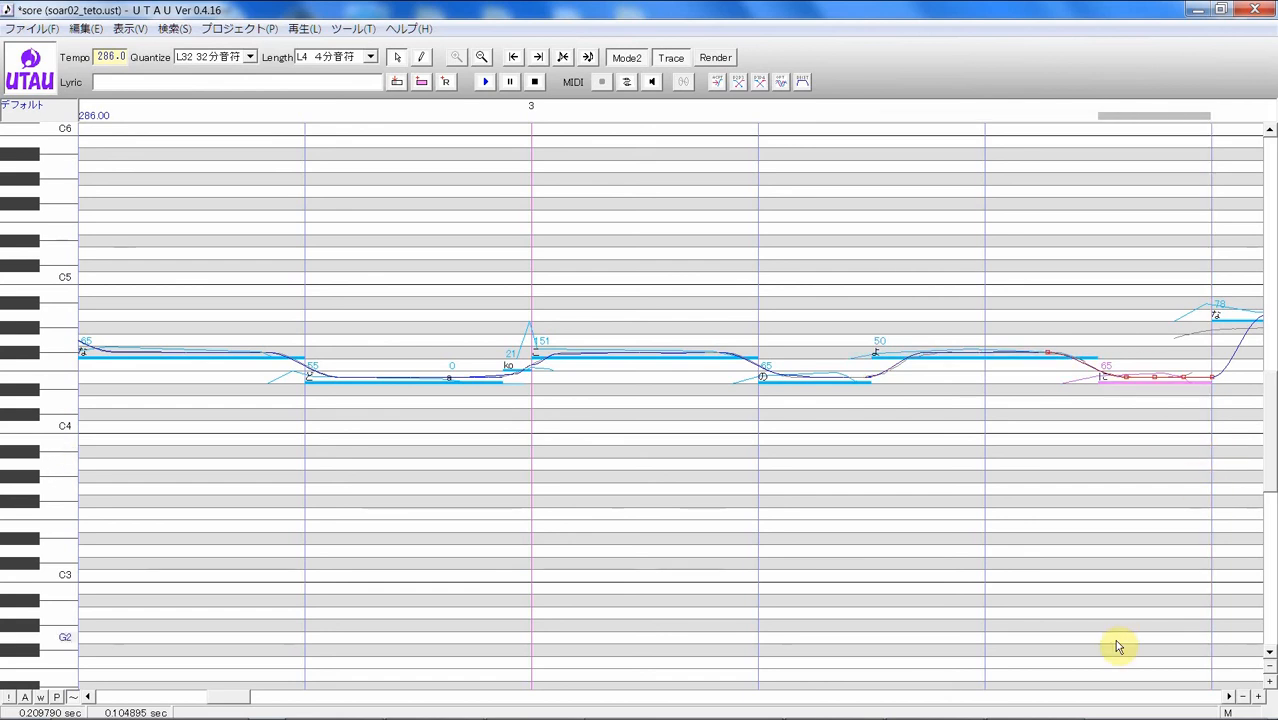
click(1229, 696)
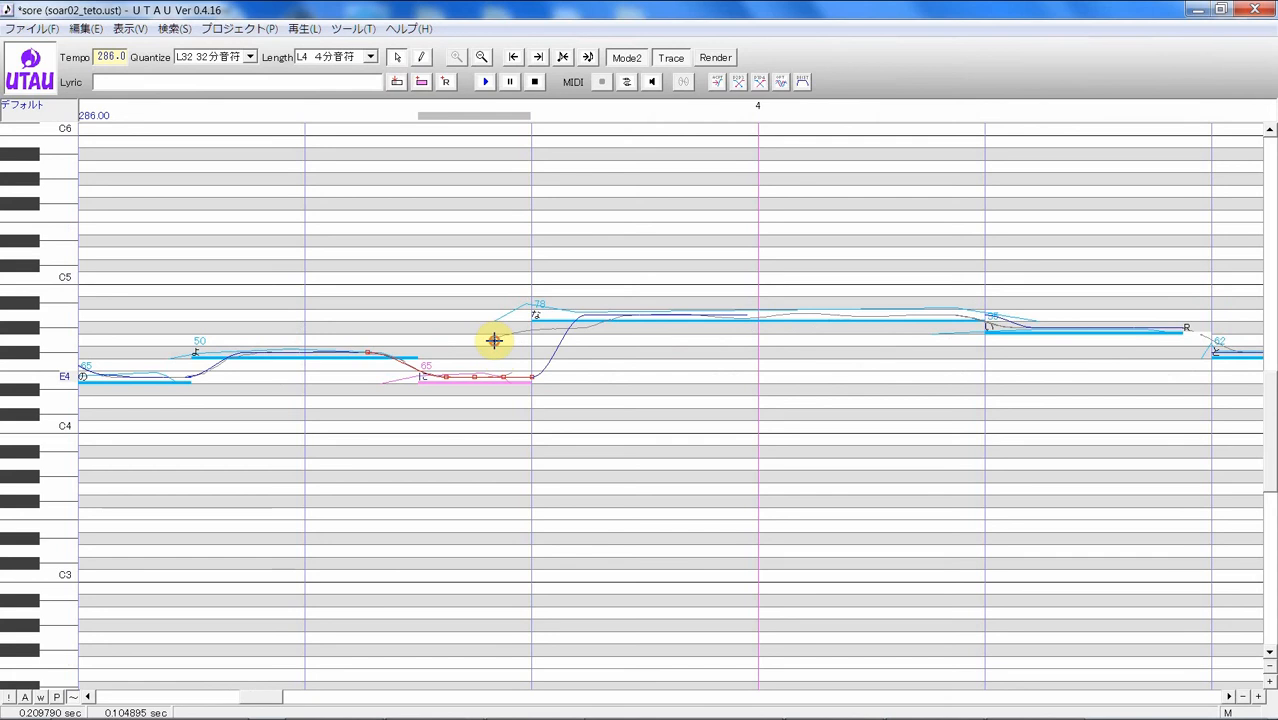
drag(494, 341, 492, 341)
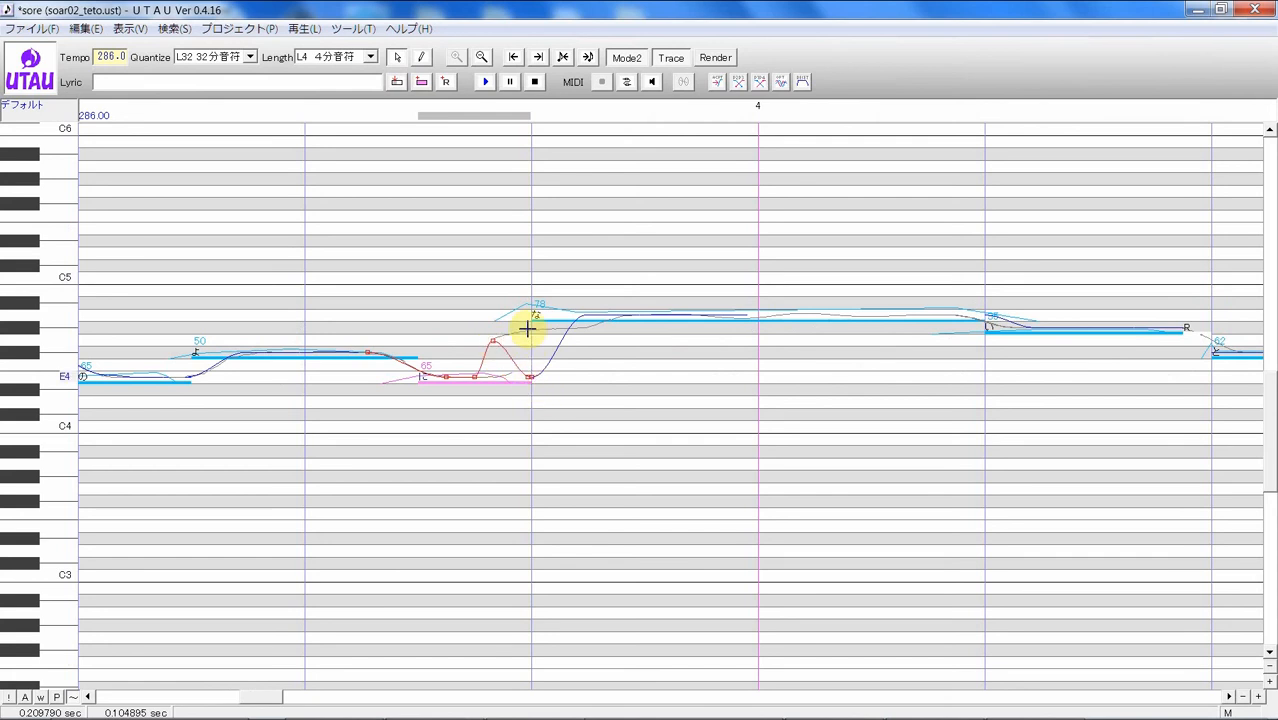
drag(492, 341, 494, 373)
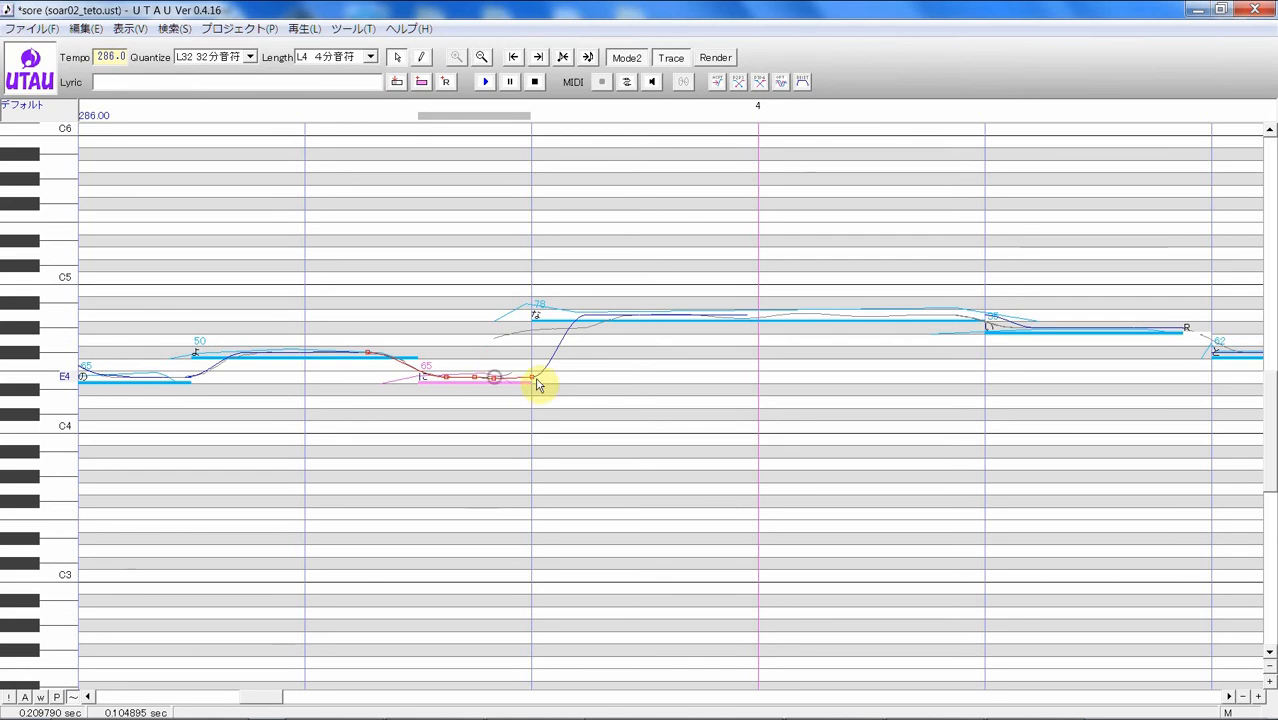
drag(530, 377, 508, 369)
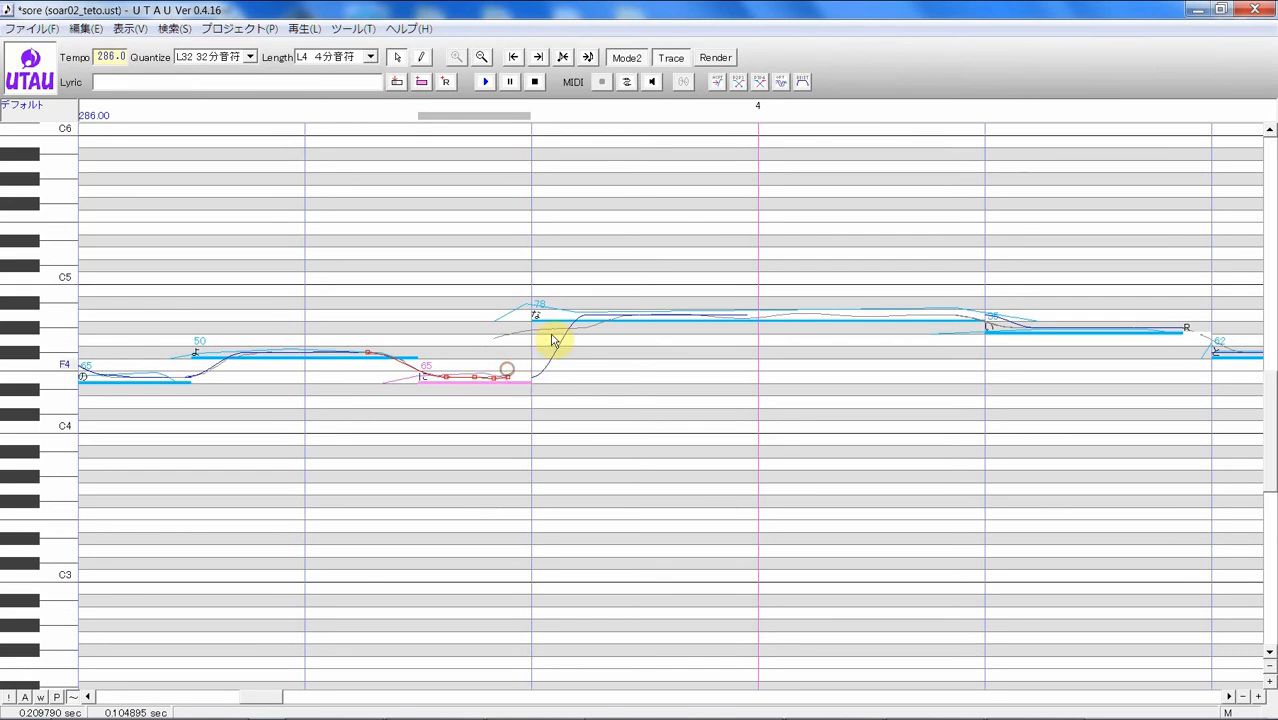
- Move the な note's first two pitch points earlier, placing the second near G#4 at the note's start, and shape the rise as J形
click(571, 338)
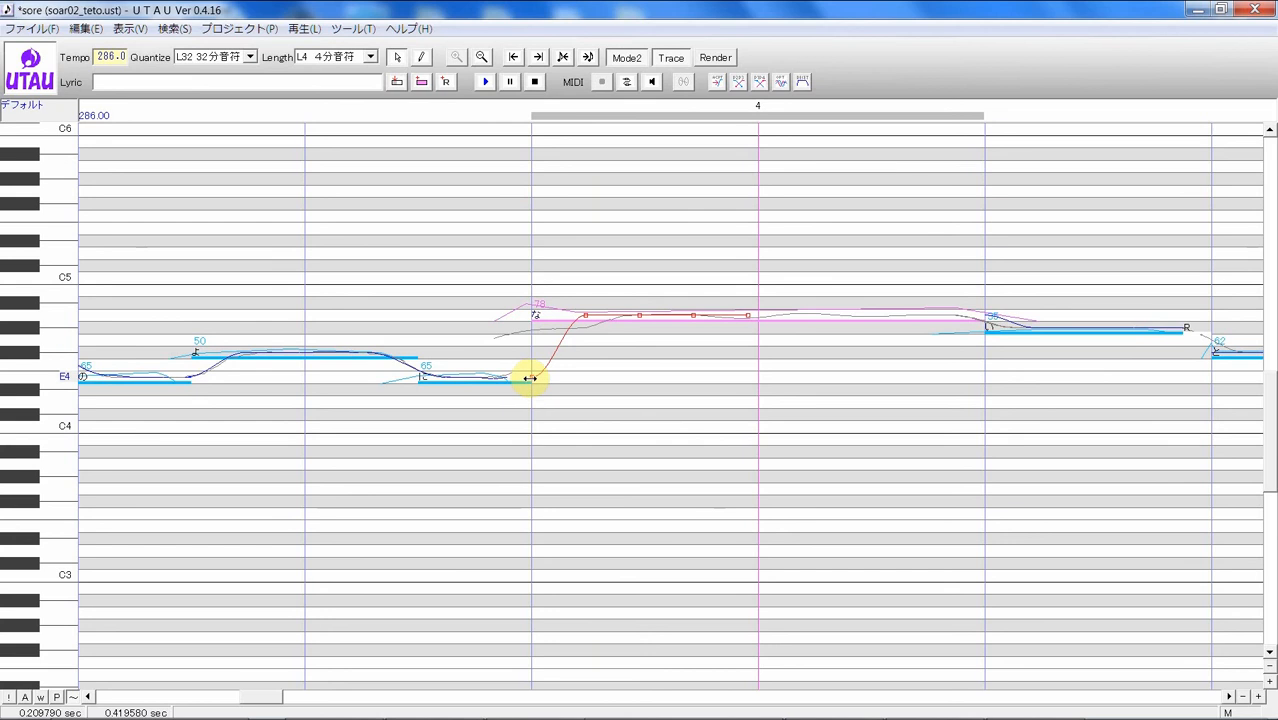
click(508, 330)
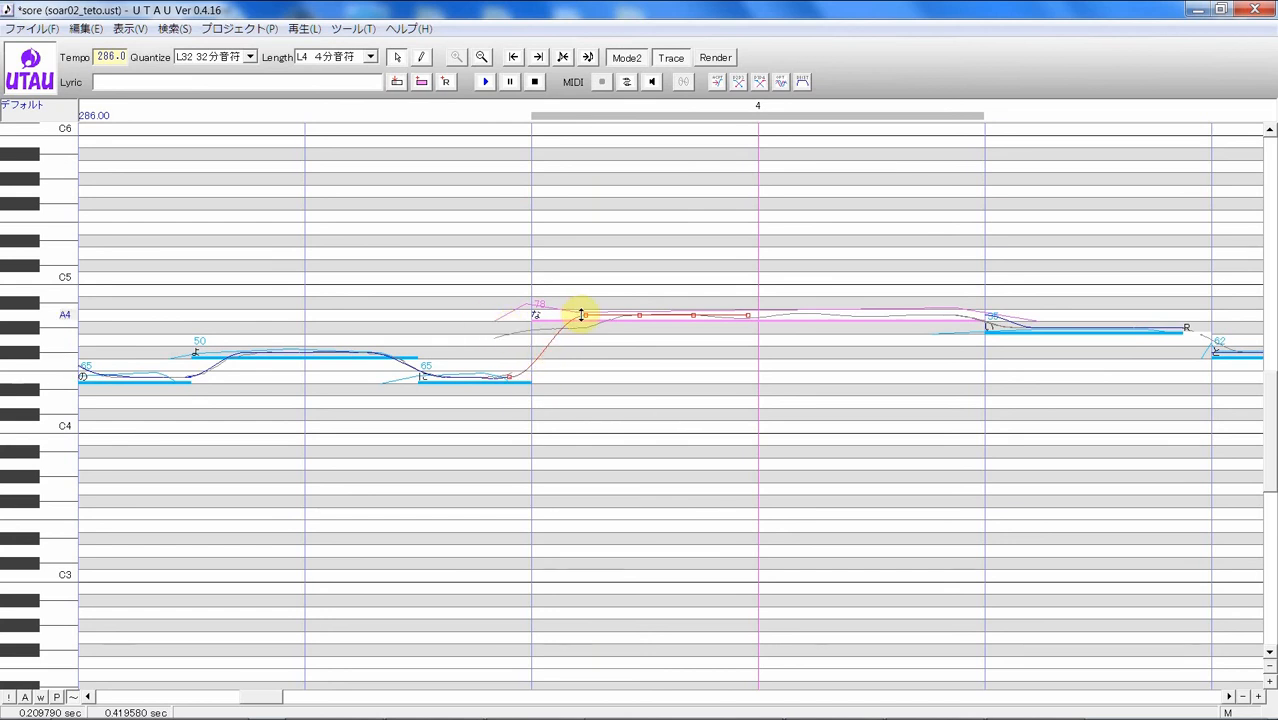
right_click(582, 315)
click(619, 345)
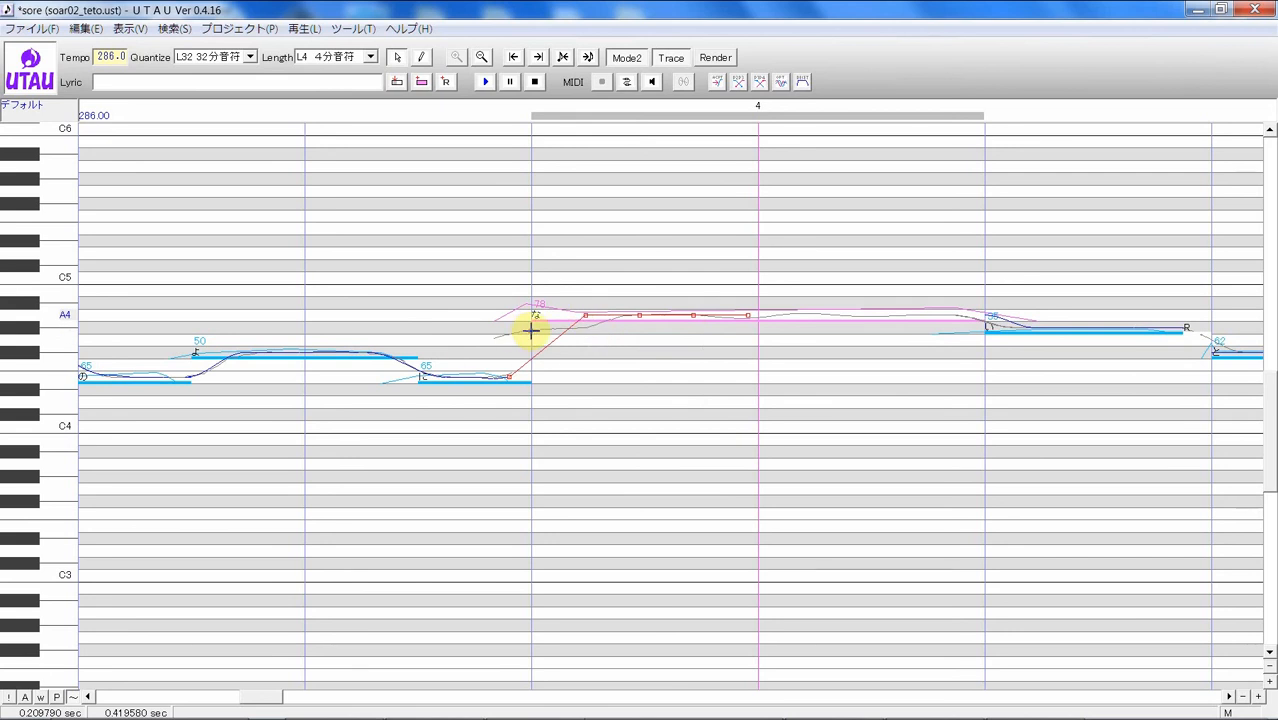
drag(526, 332, 530, 331)
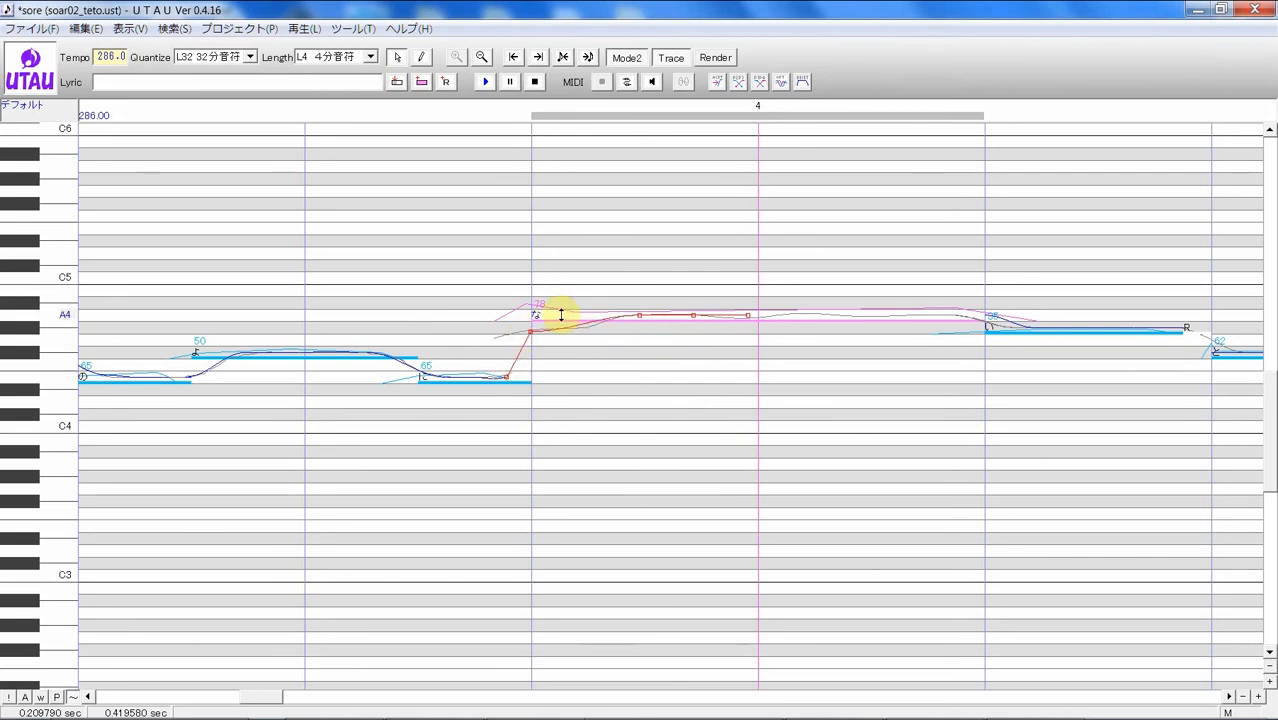
right_click(527, 331)
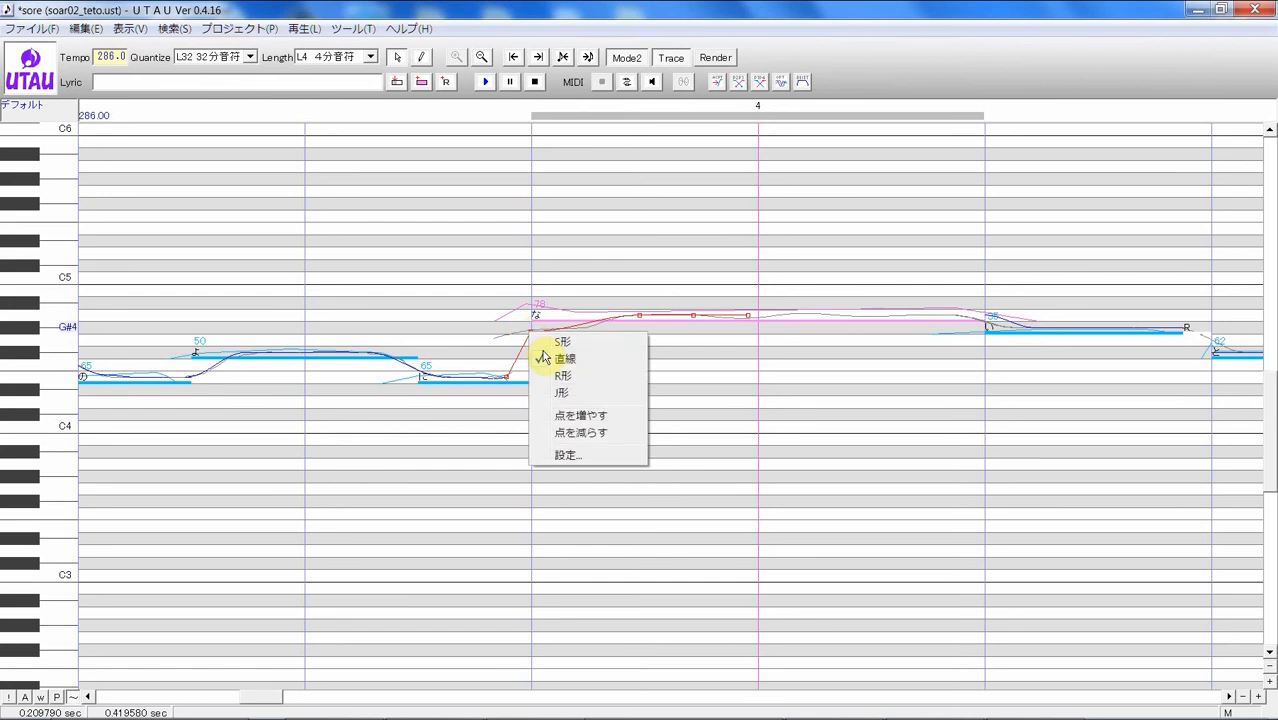
click(567, 392)
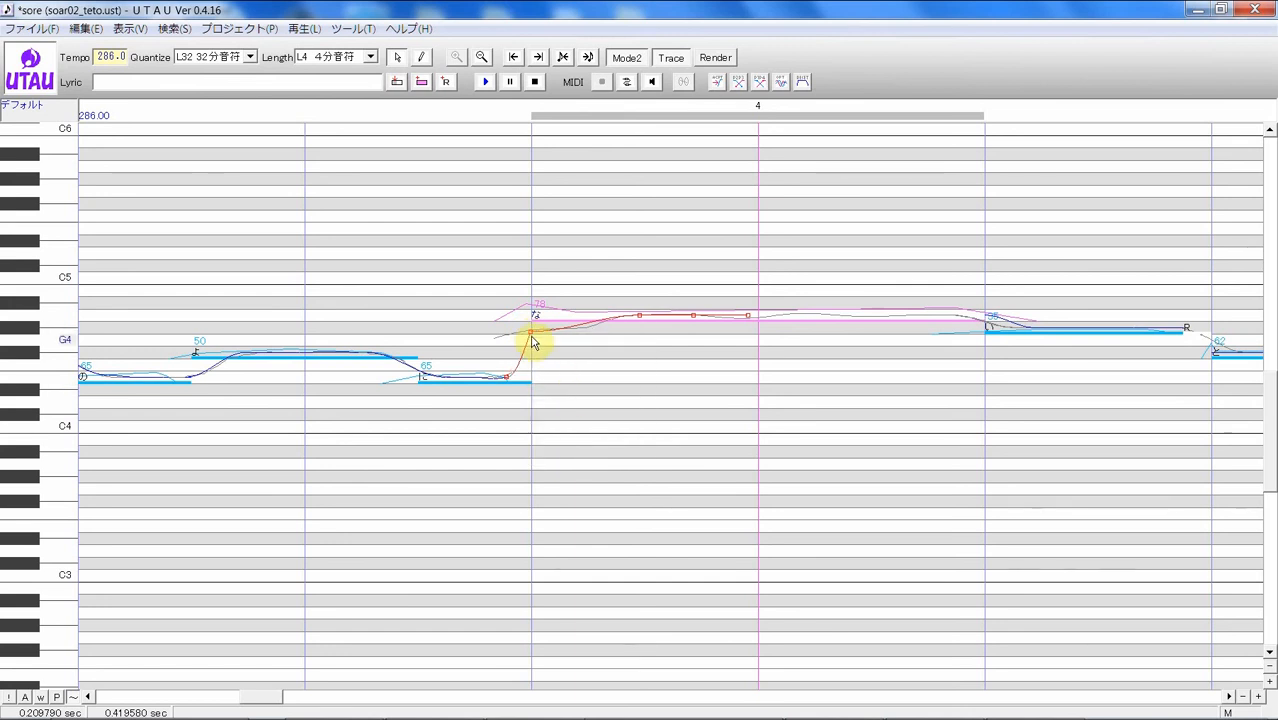
- Add a pitch point to the な note and rearrange its later points along the traced rise, ending the curve well before the note's end
right_click(529, 331)
click(558, 348)
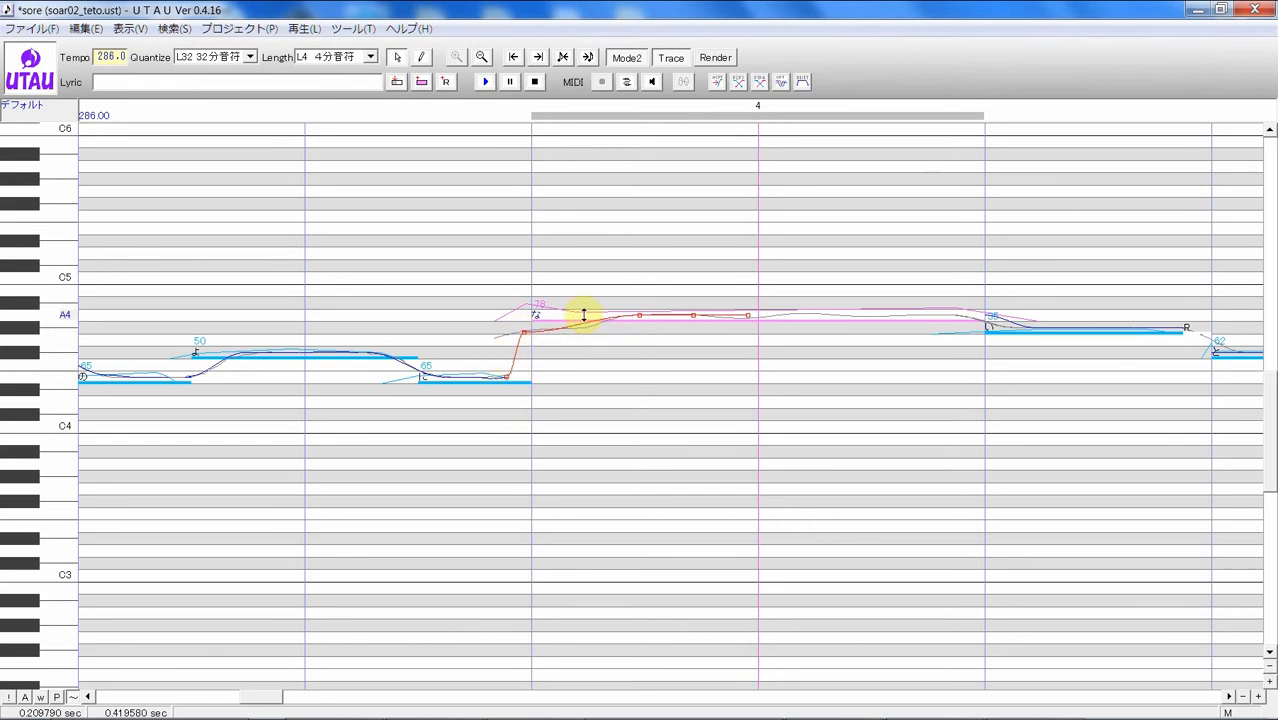
right_click(640, 318)
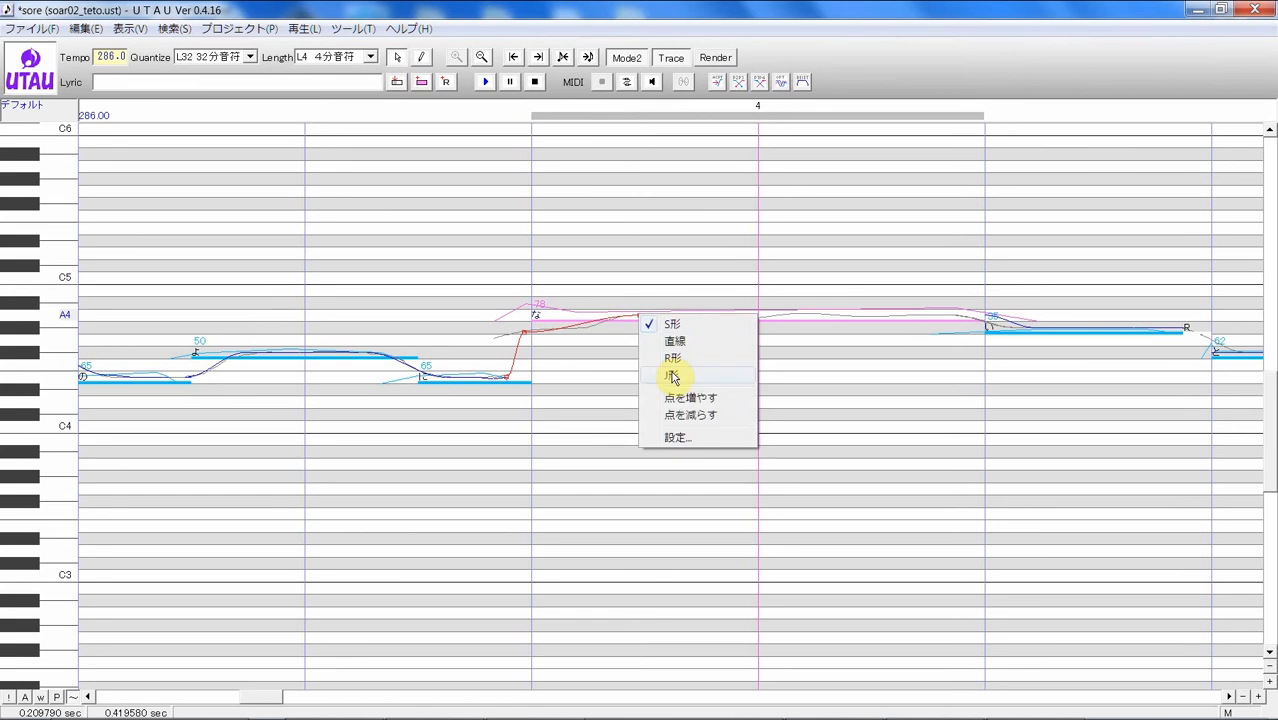
click(670, 410)
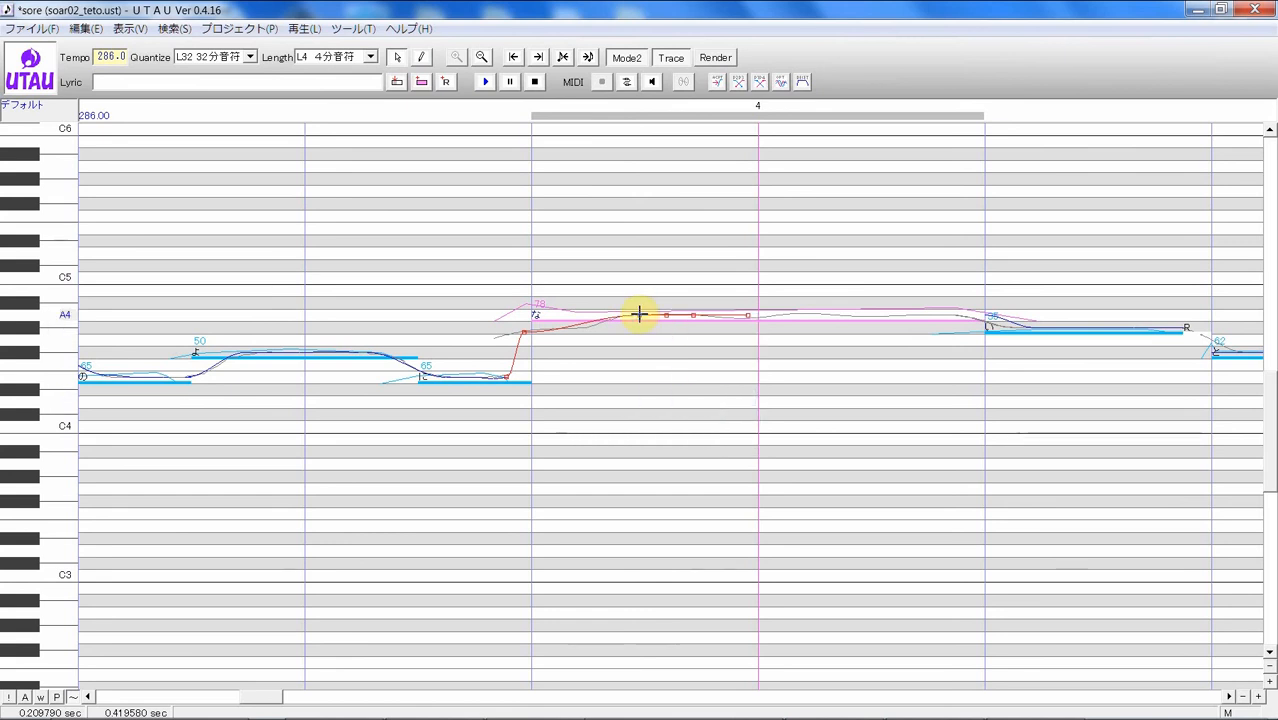
drag(590, 325, 590, 326)
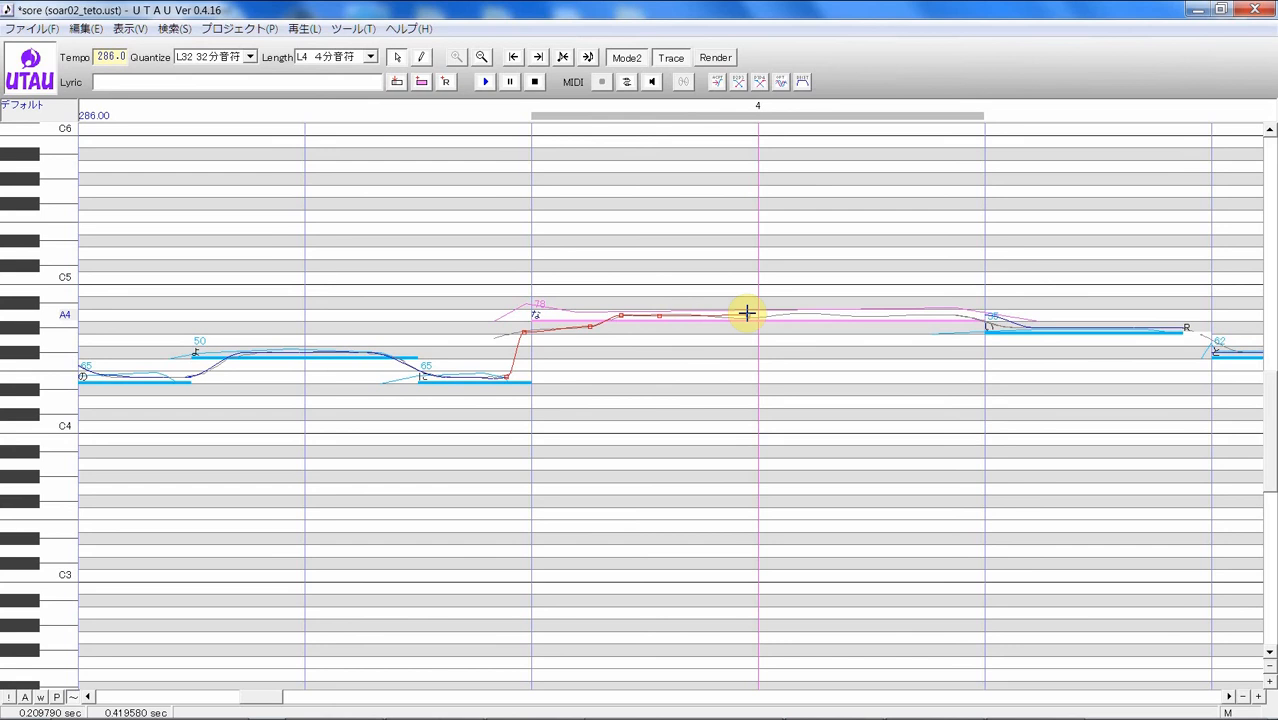
drag(748, 316, 778, 317)
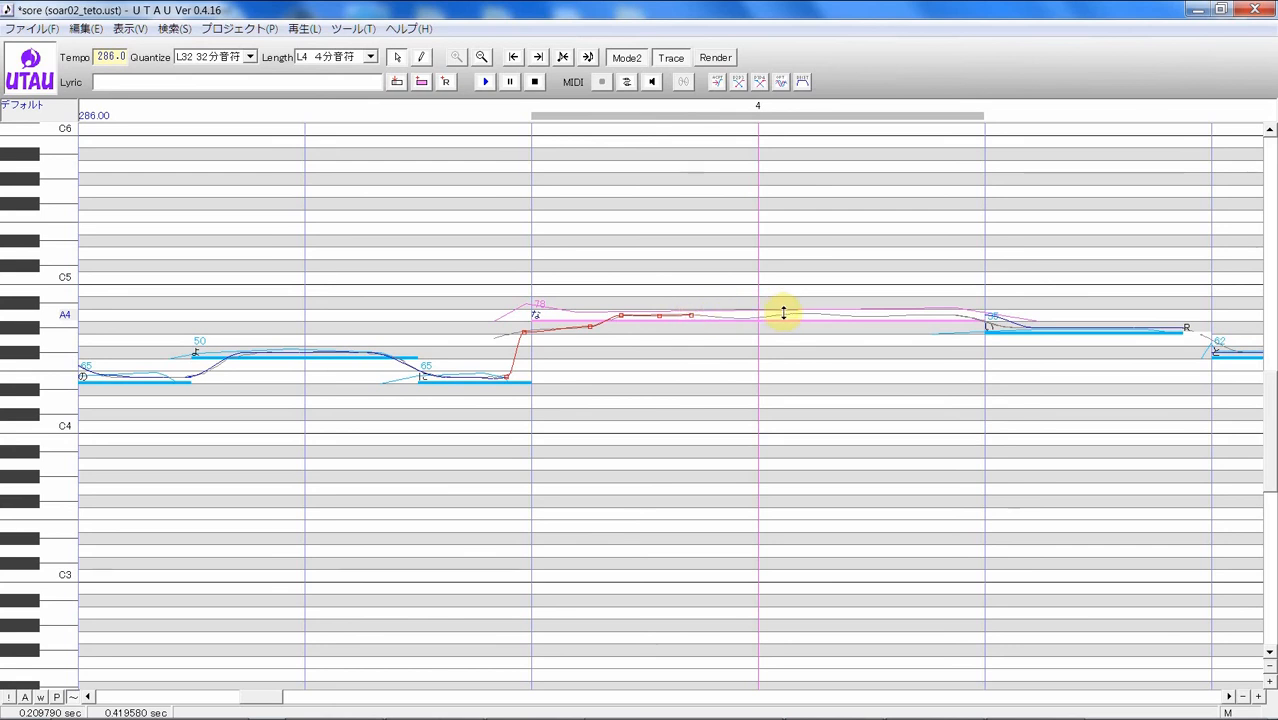
- Move the い note's first two pitch points earlier so the descent from な follows the traced curve
click(990, 338)
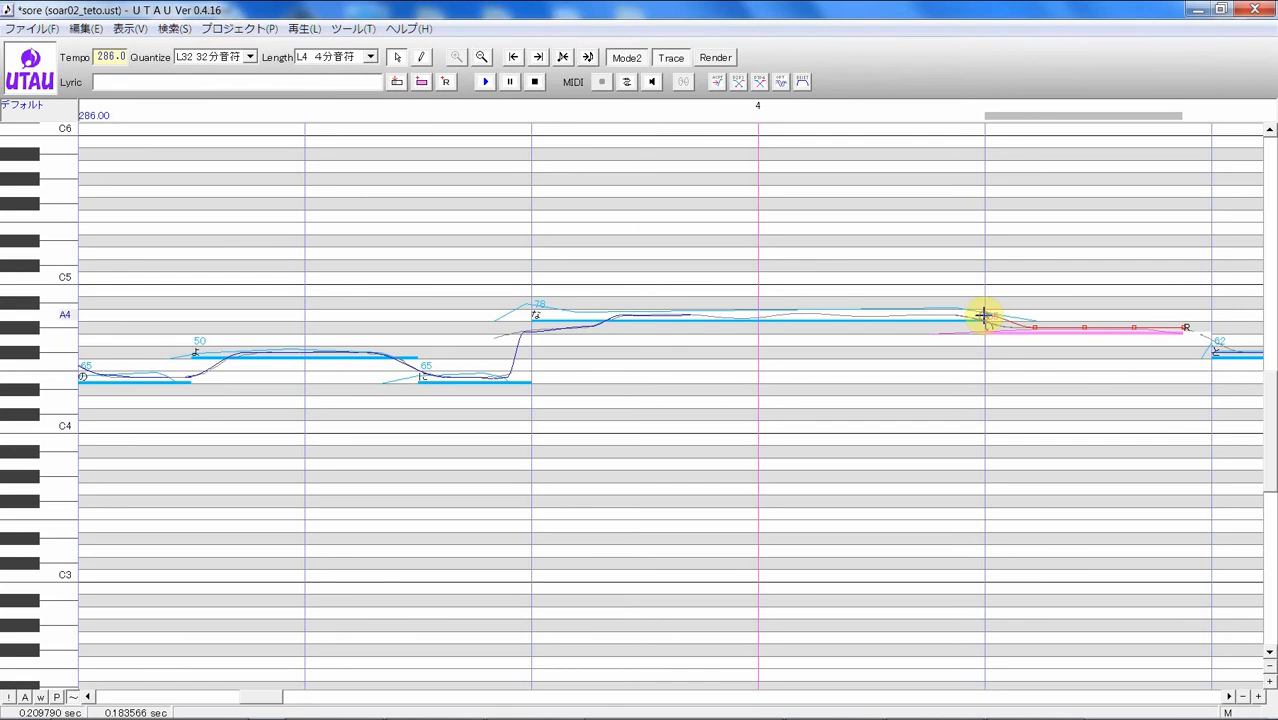
drag(985, 316, 947, 316)
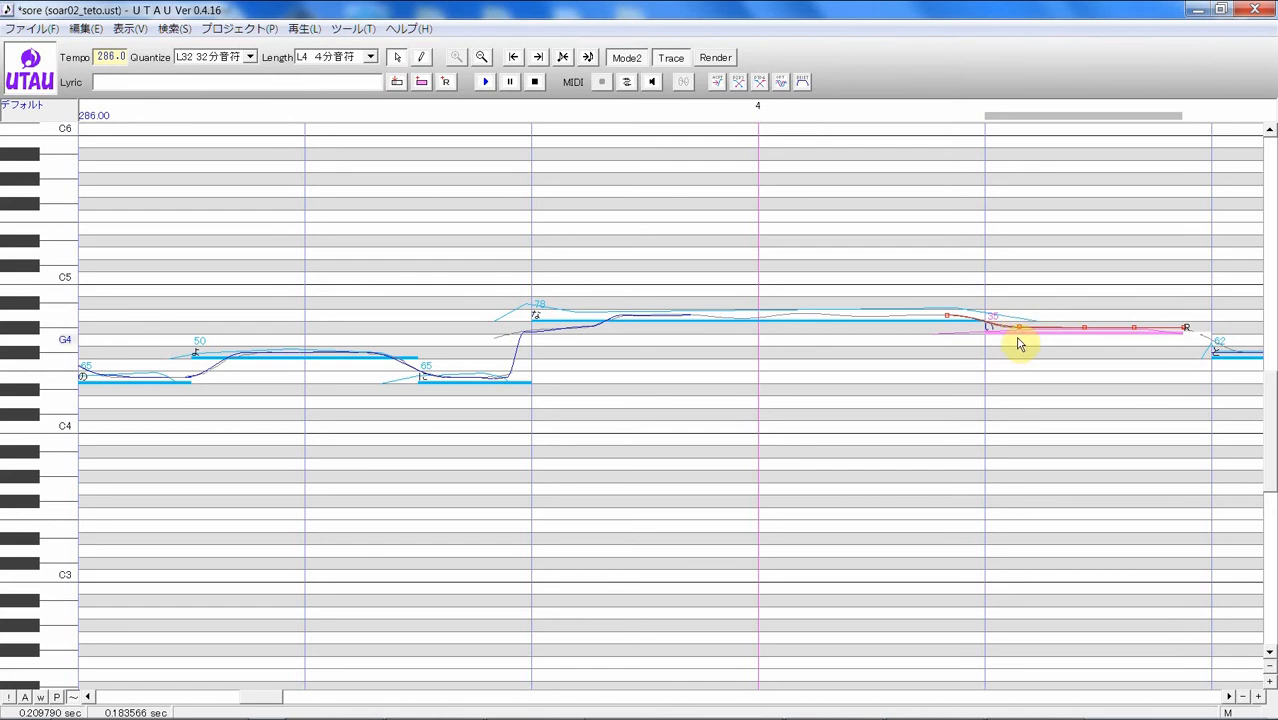
- Enable vibrato (ビブラート) on the な note with 65% length, 210 ms period and 55 cent depth
click(882, 320)
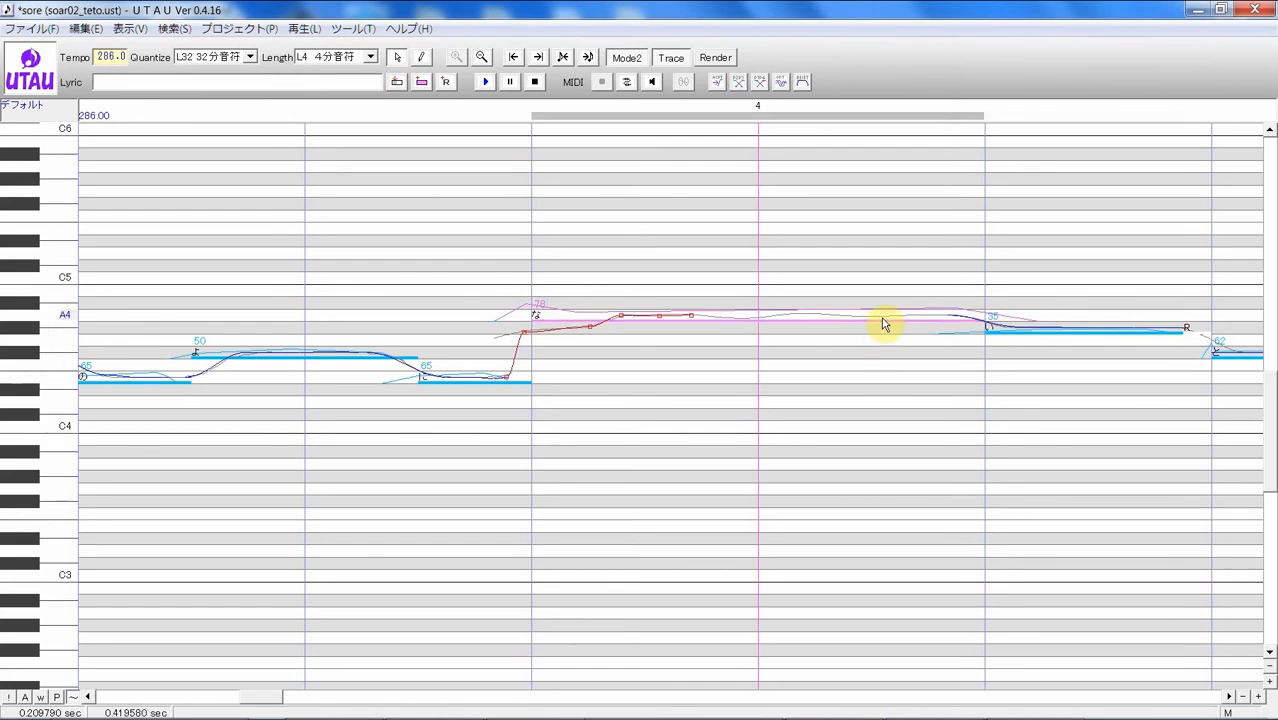
right_click(882, 320)
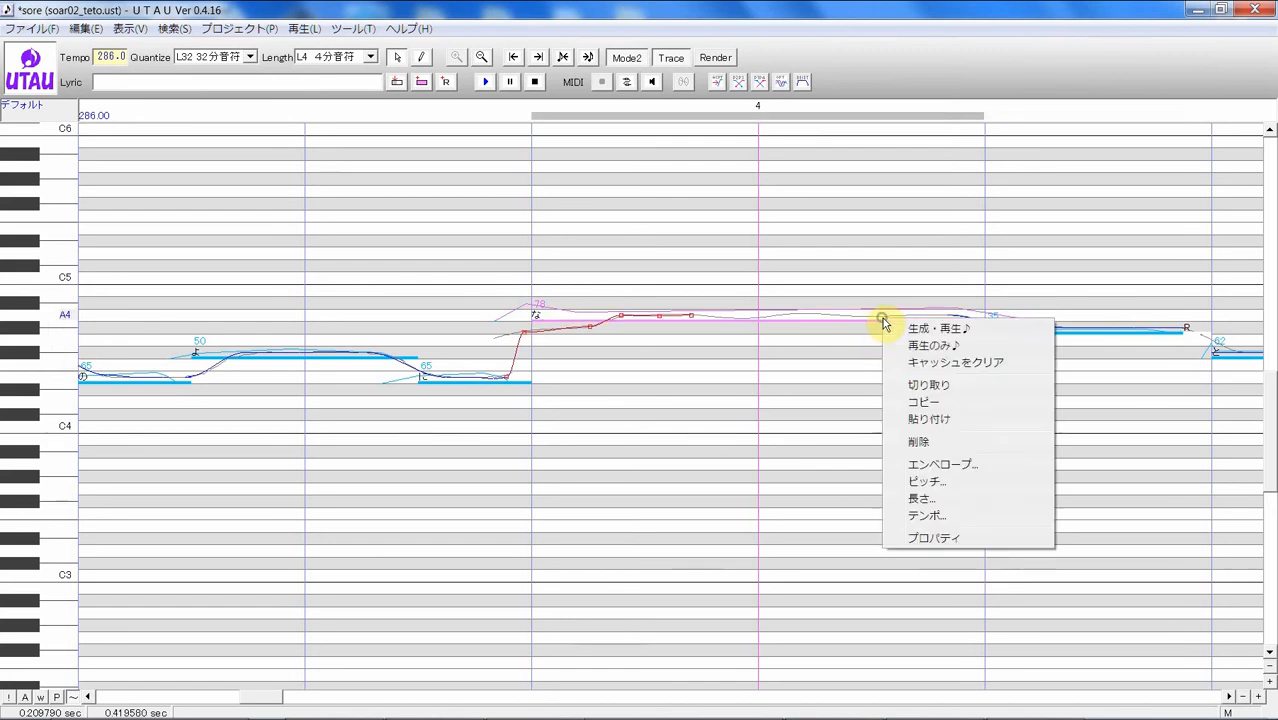
click(975, 487)
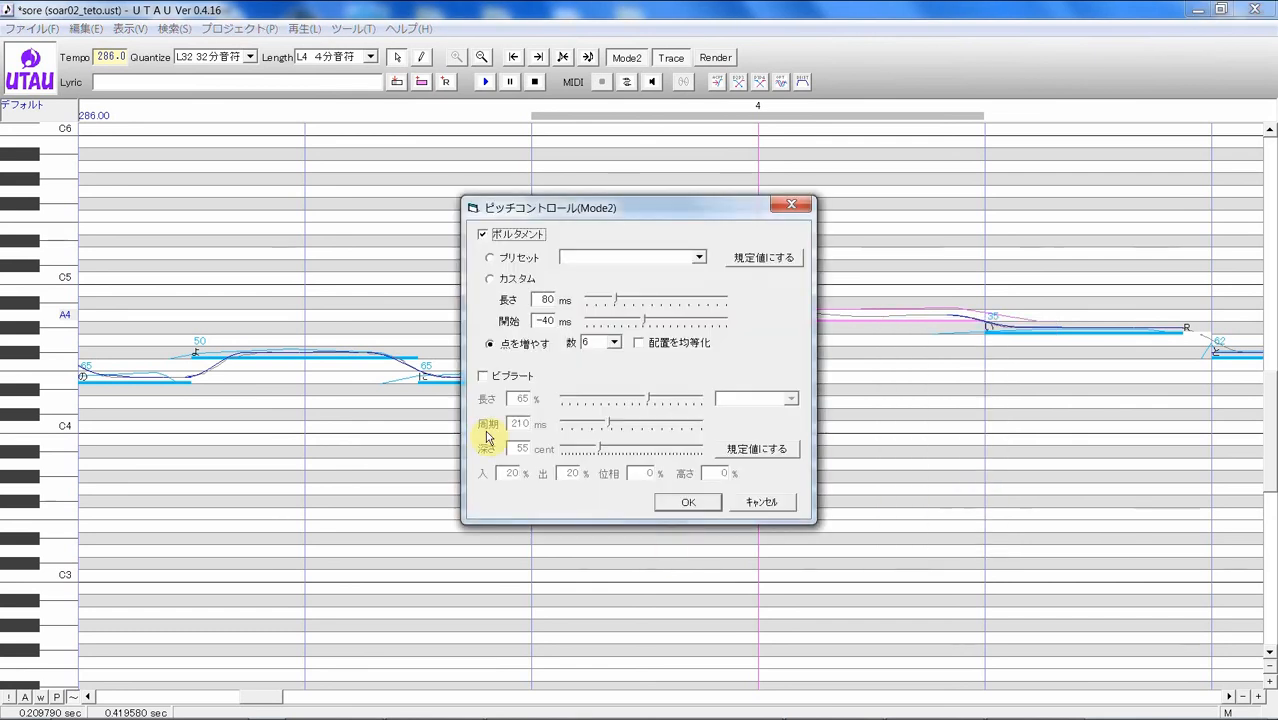
click(526, 380)
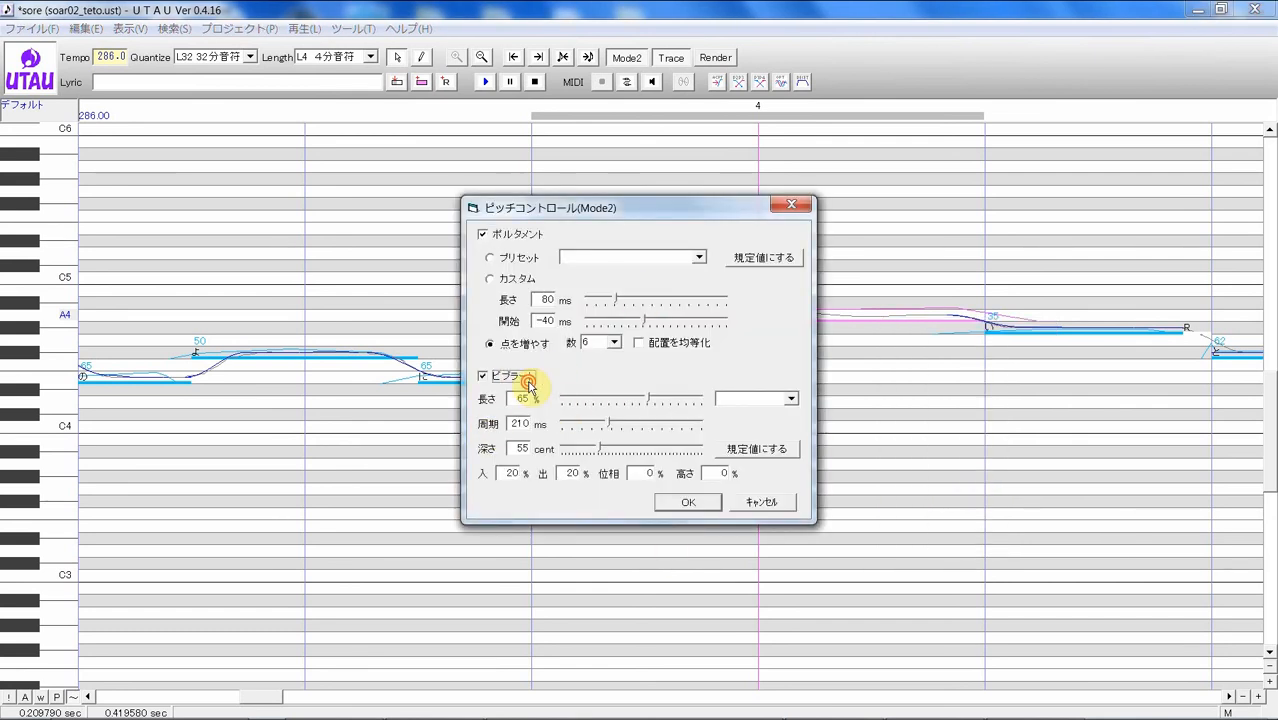
click(527, 381)
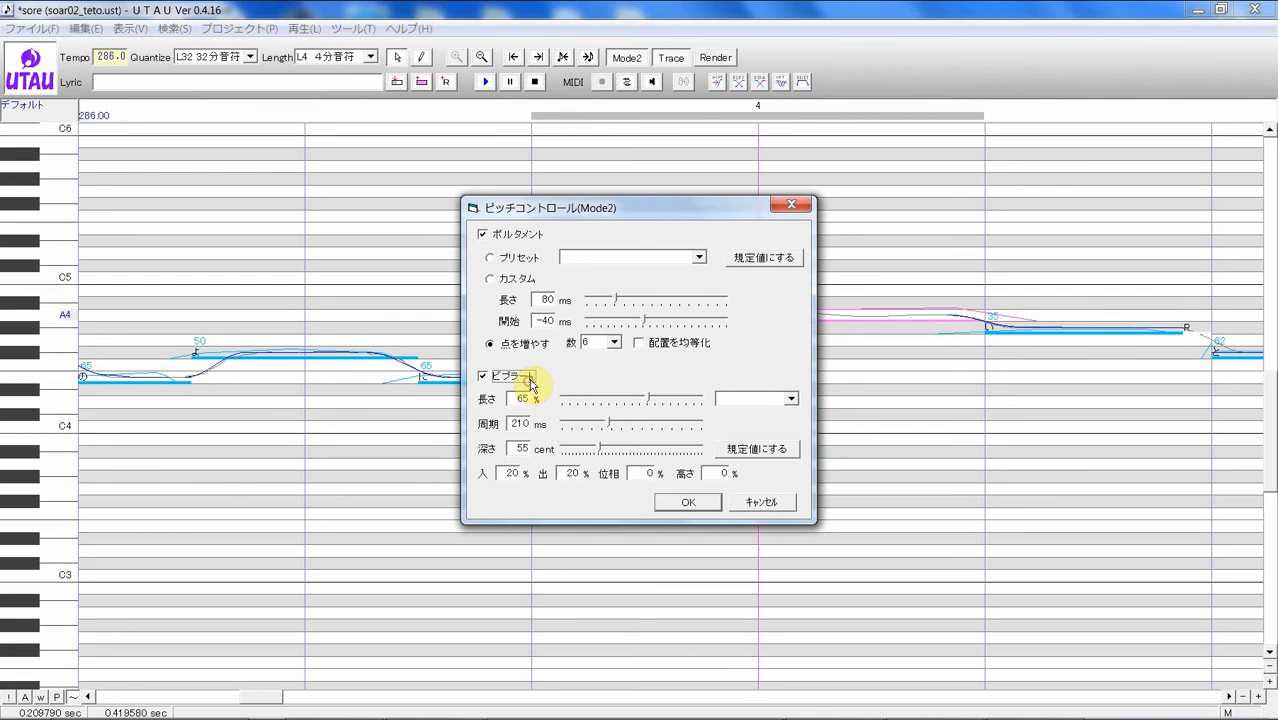
click(686, 502)
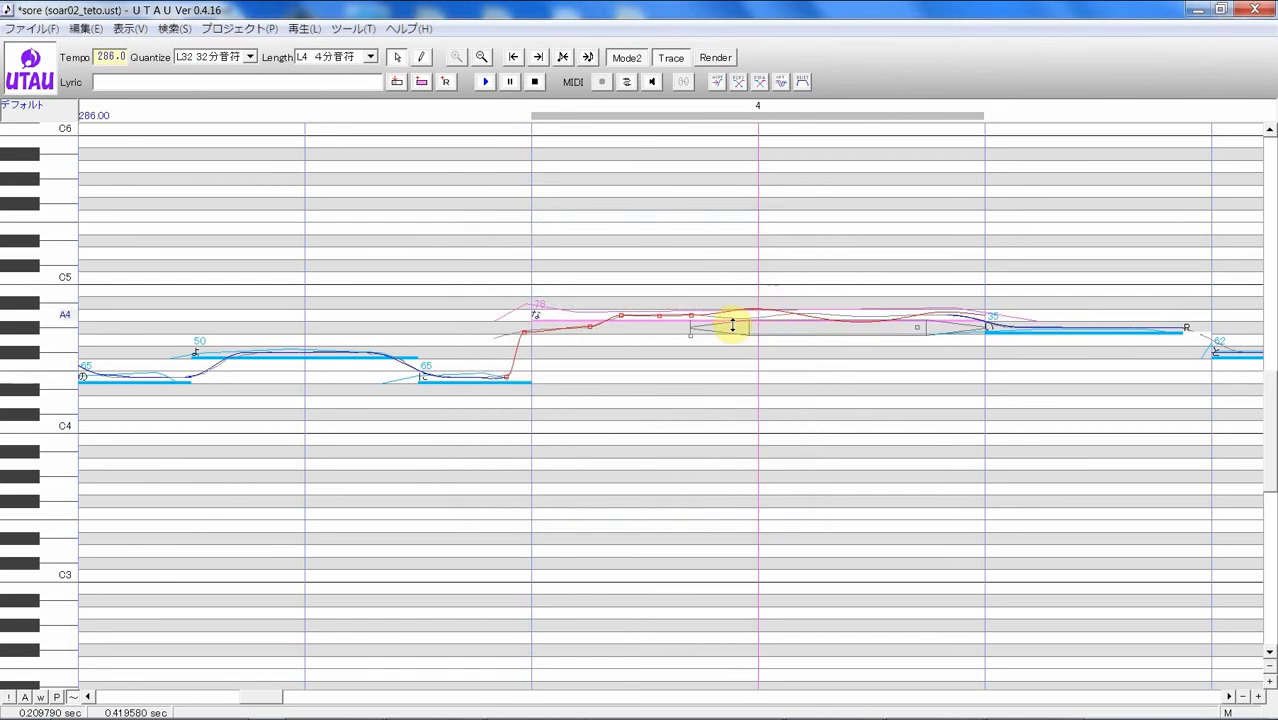
- Lengthen the fade-in and period of the な note's vibrato and start the vibrato earlier, just after its second-to-last pitch point
mouse_move(754, 326)
mouse_down()
mouse_move(791, 322)
mouse_move(762, 328)
mouse_up()
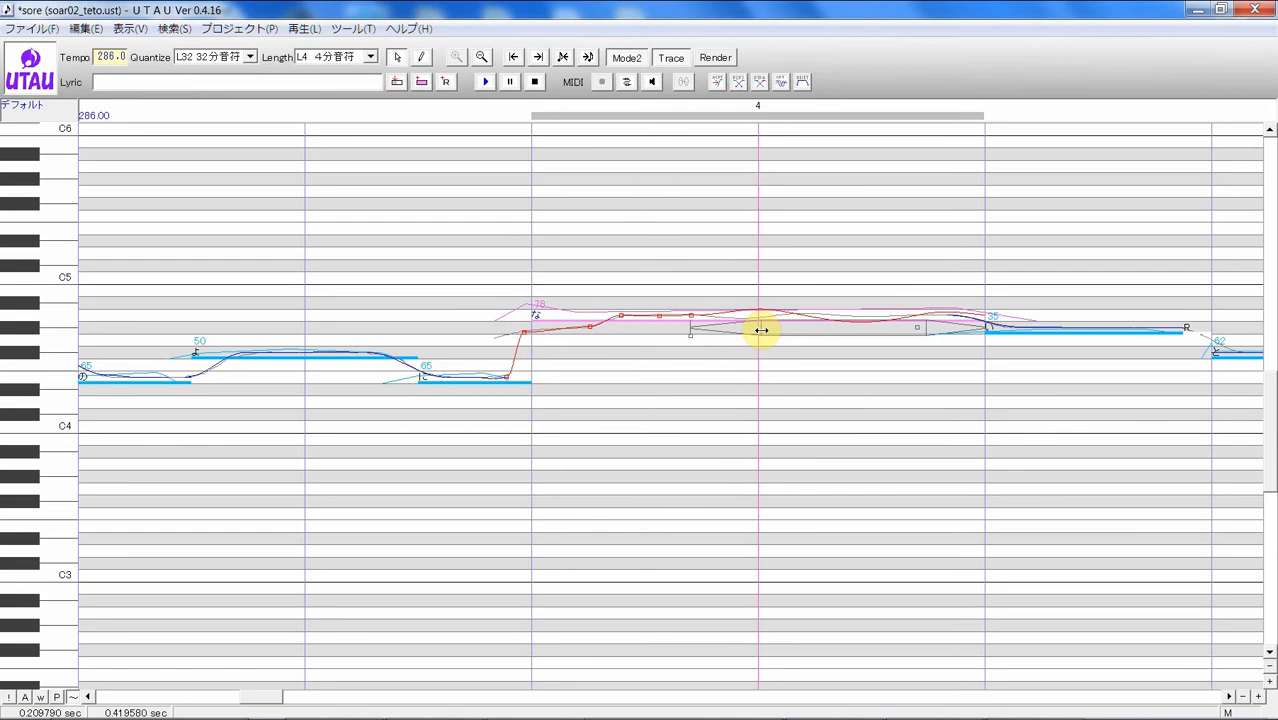
drag(912, 329, 938, 329)
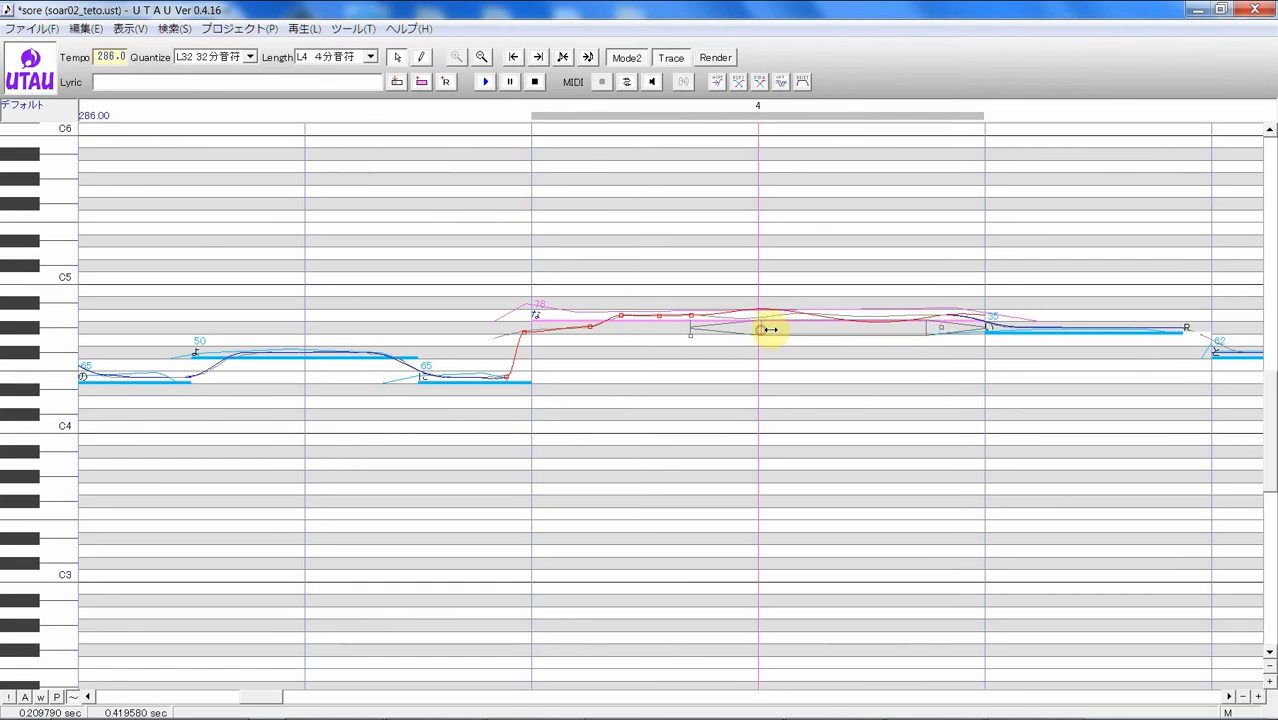
drag(769, 329, 831, 329)
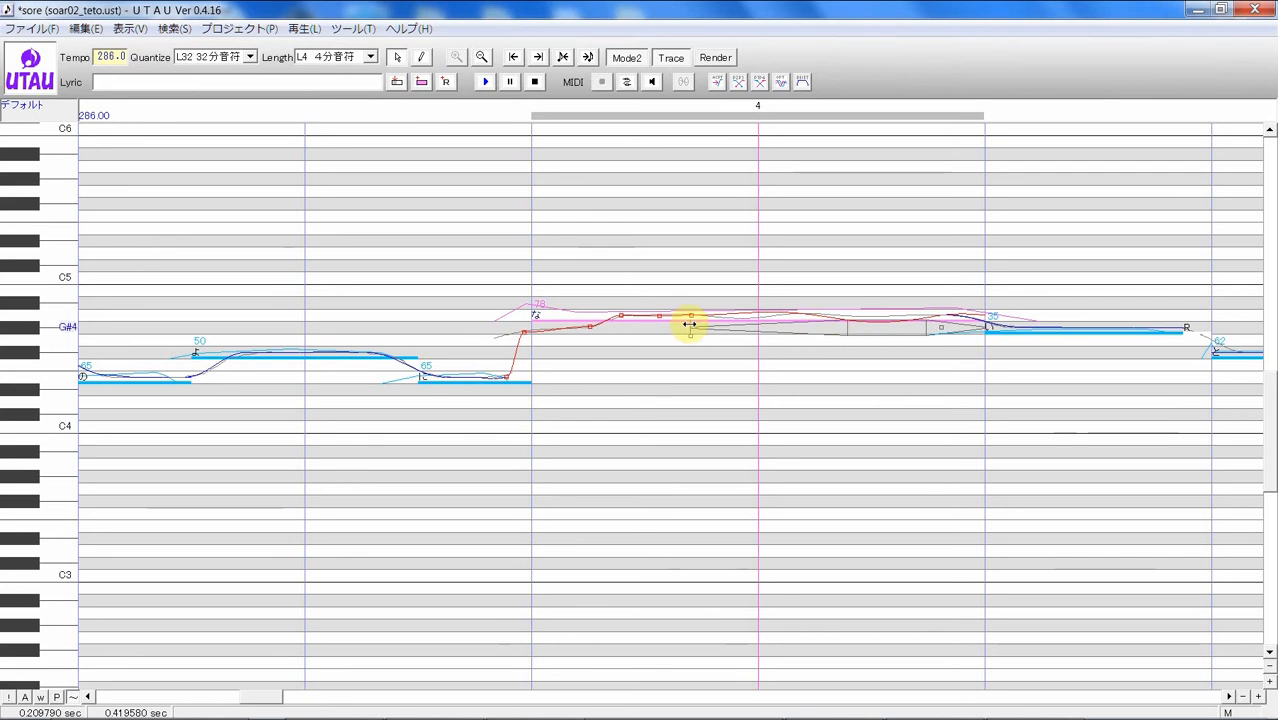
mouse_move(688, 324)
mouse_down()
mouse_move(724, 334)
mouse_move(622, 336)
mouse_move(668, 334)
mouse_up()
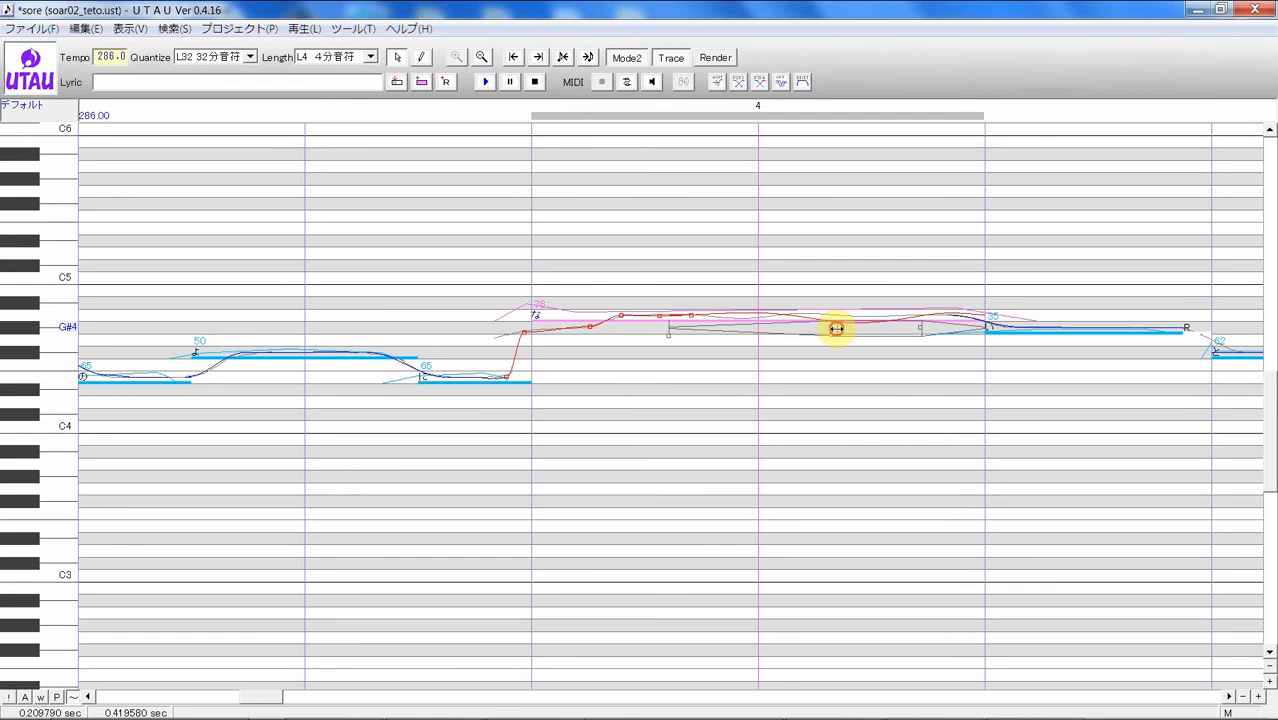
- Reduce the depth of the な note's vibrato and shorten its period to approximate the traced wave
drag(916, 332, 876, 333)
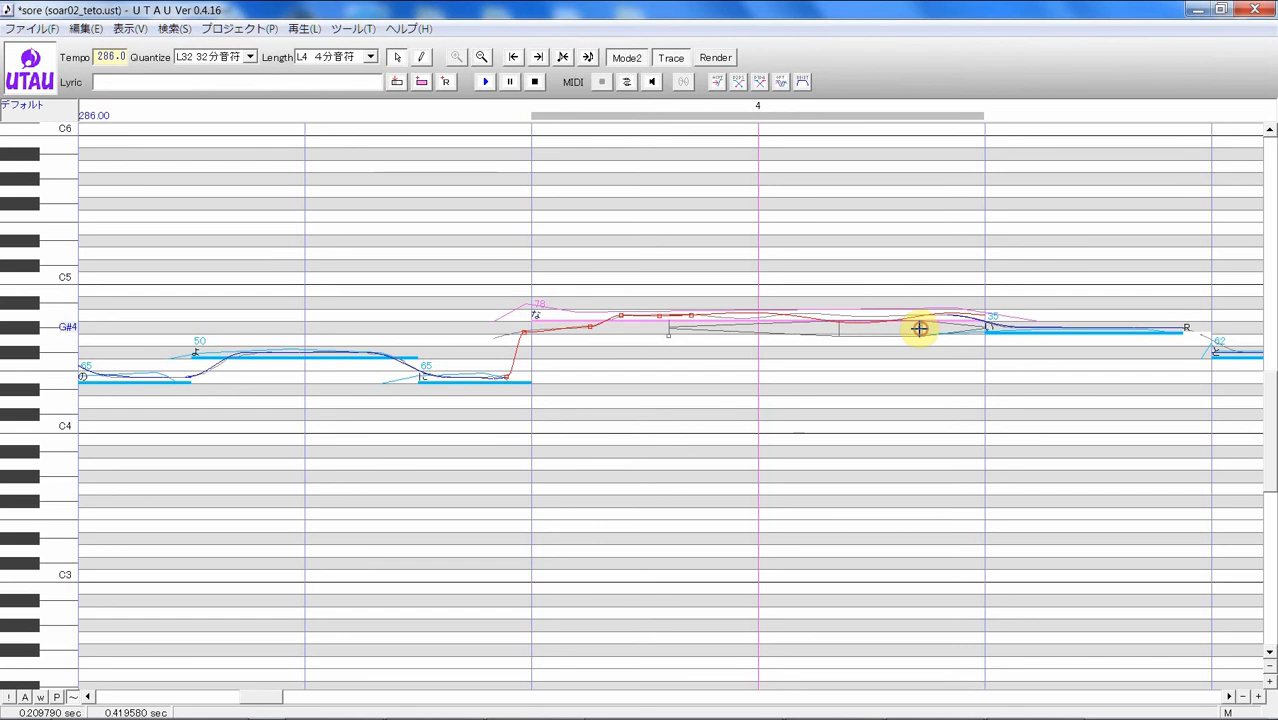
drag(919, 328, 884, 326)
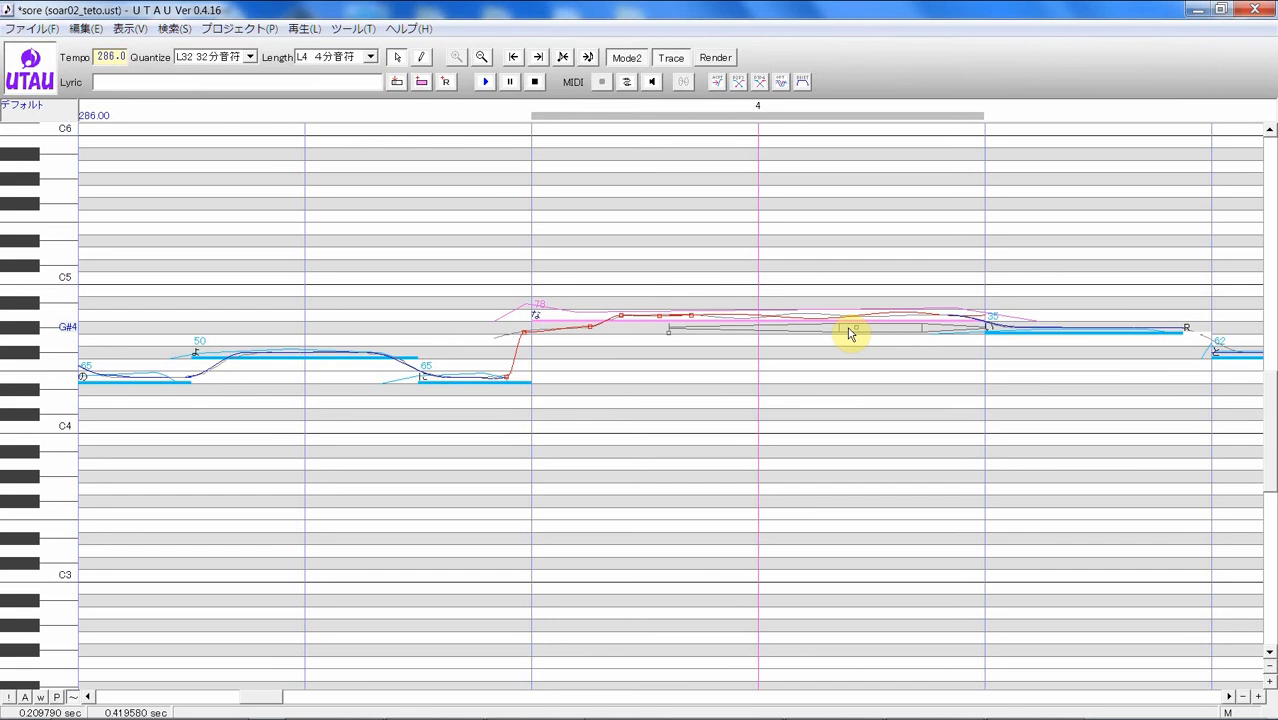
drag(865, 328, 818, 332)
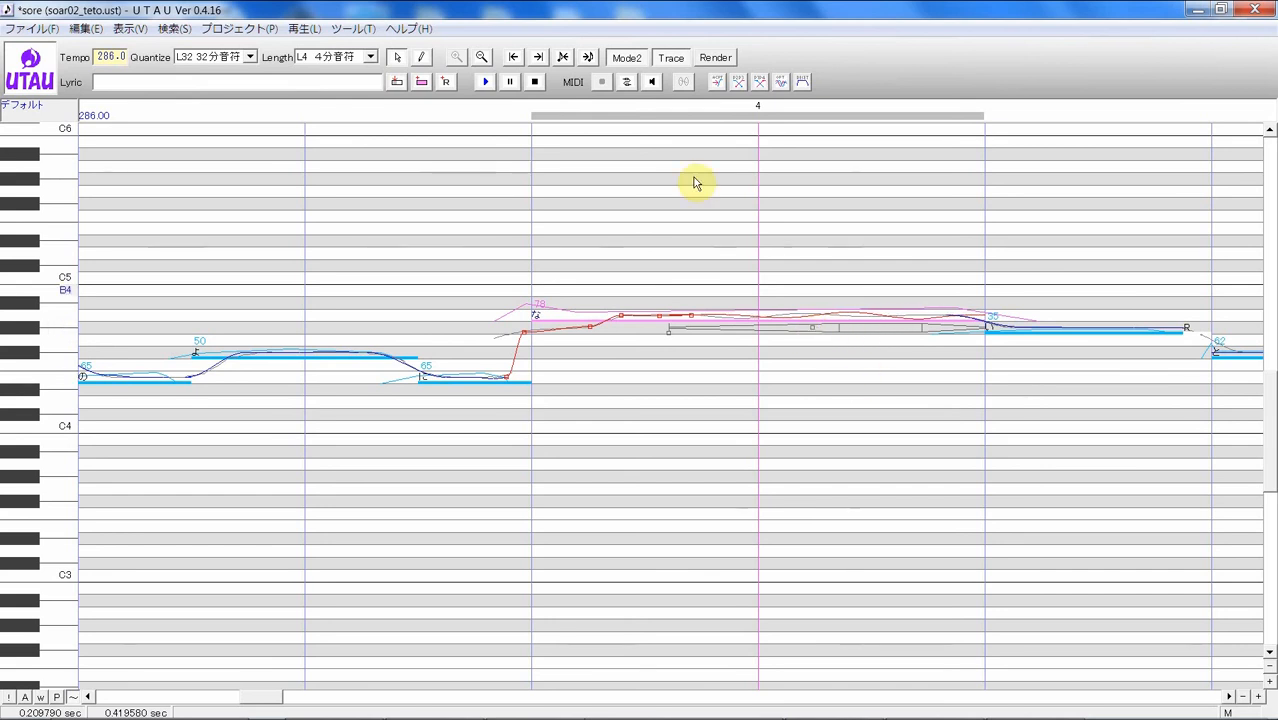
- Play back the な note, declining to update Soarテトustファイル.zip and closing the archive window
click(485, 82)
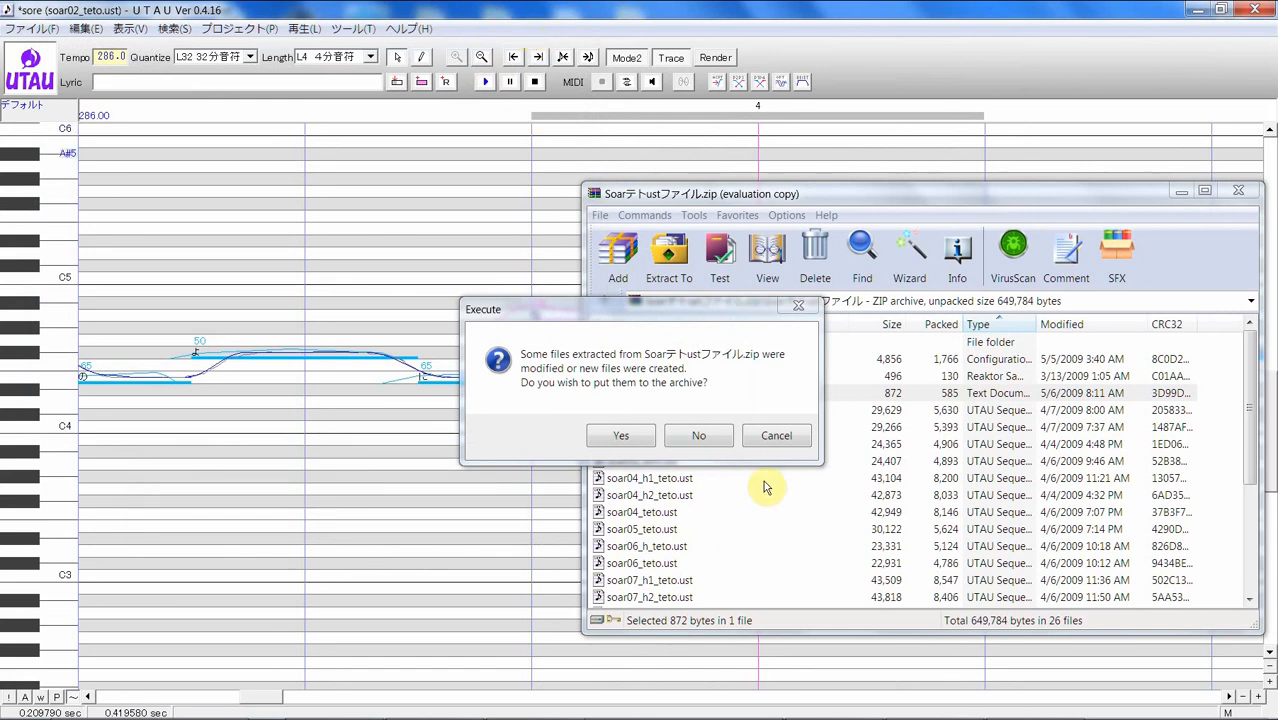
click(698, 436)
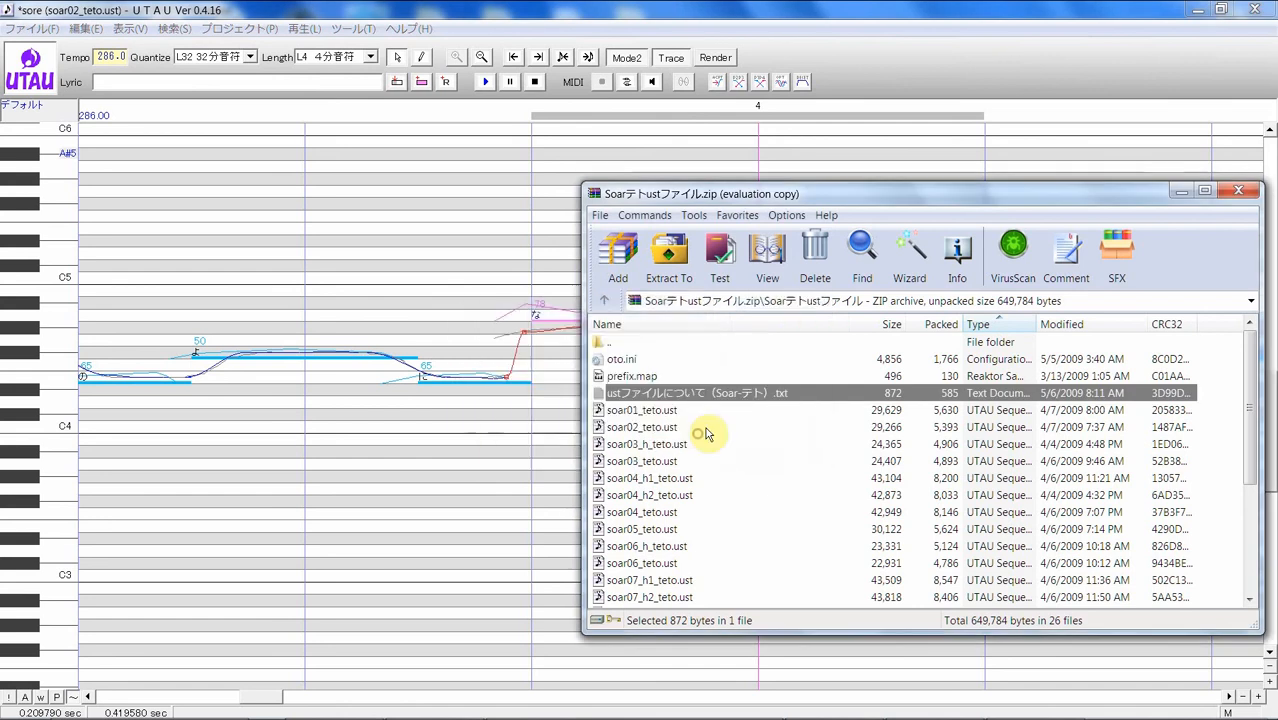
click(1238, 190)
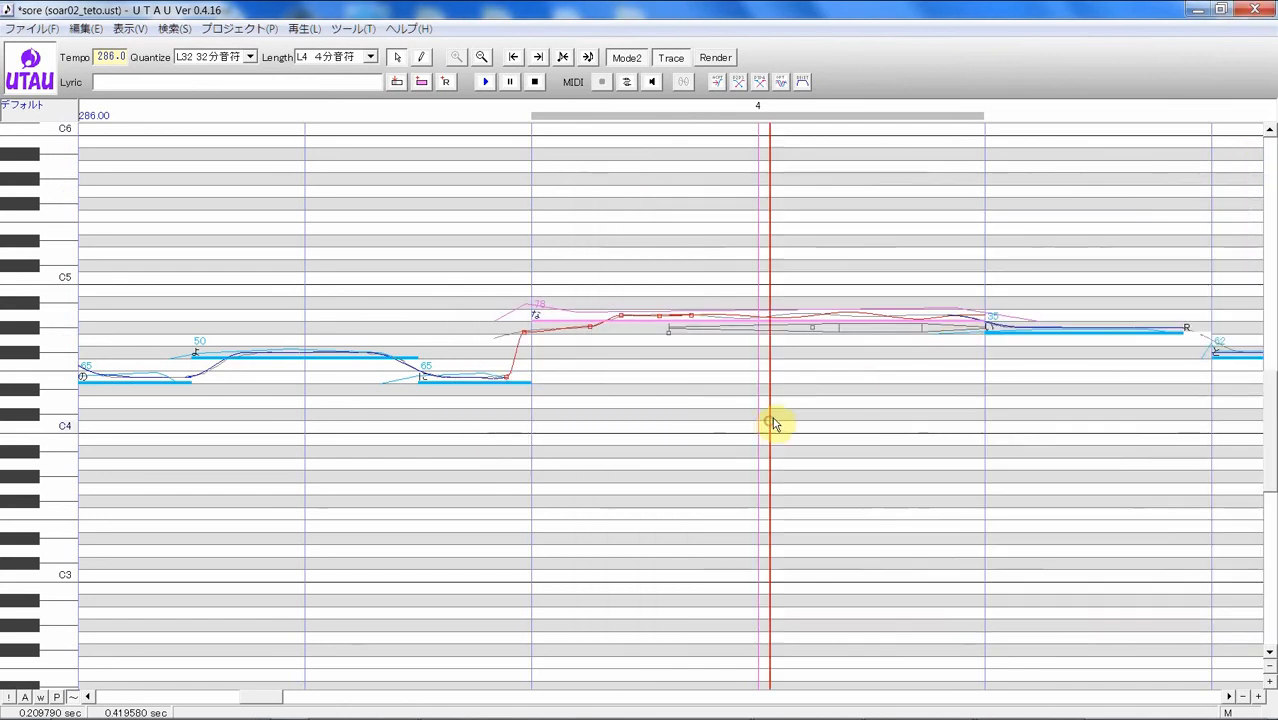
click(487, 82)
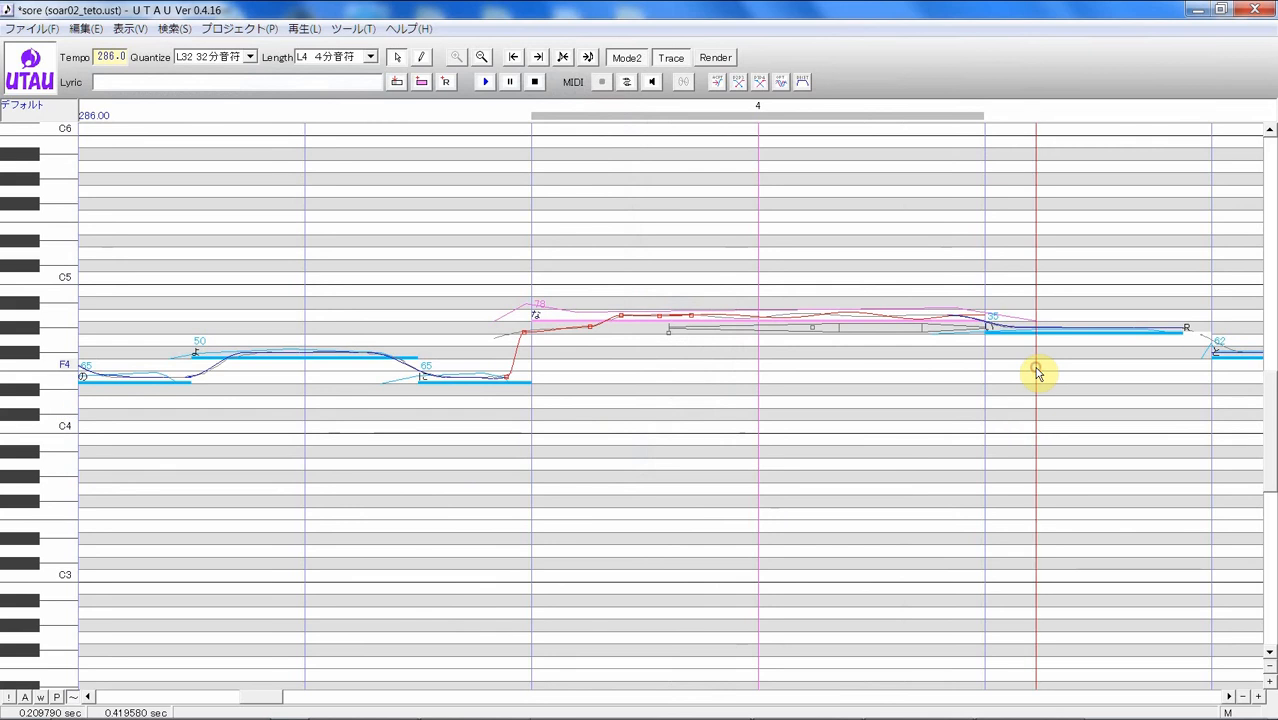
- Move the と note's first two pitch points earlier so the descent after the rest matches the traced curve
click(1227, 696)
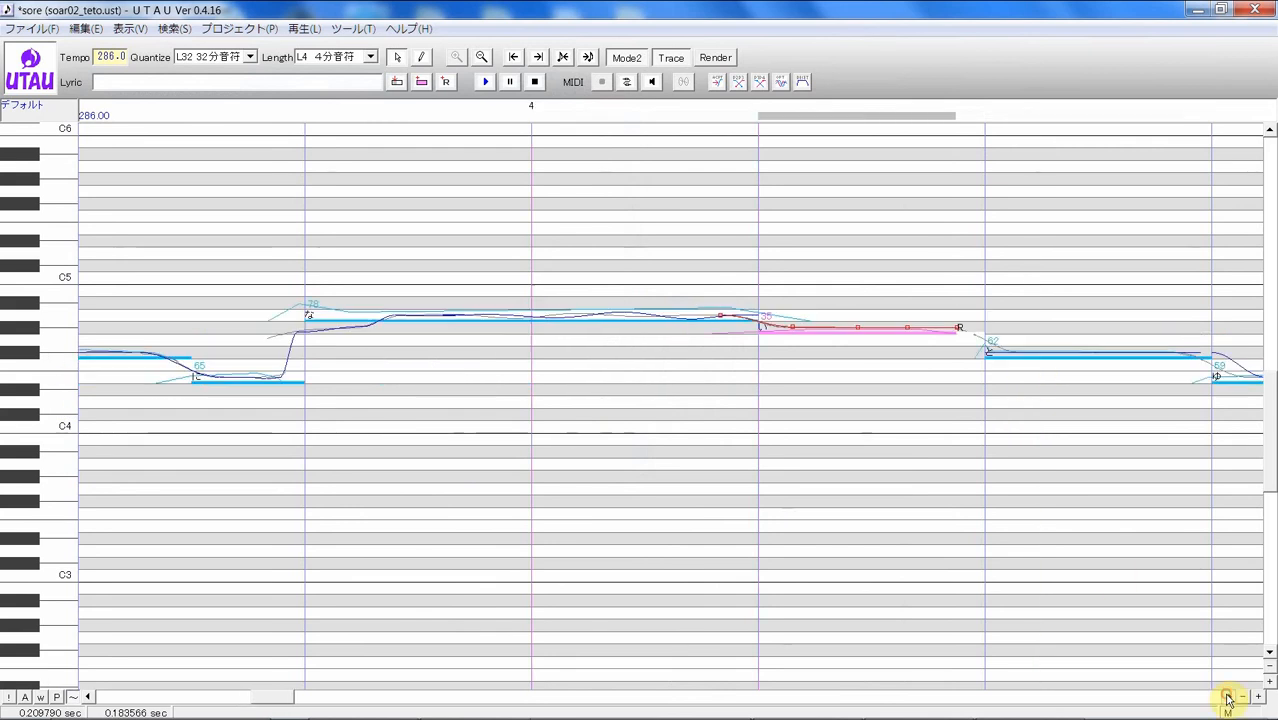
click(1227, 696)
click(1227, 696)
click(1227, 696)
click(307, 354)
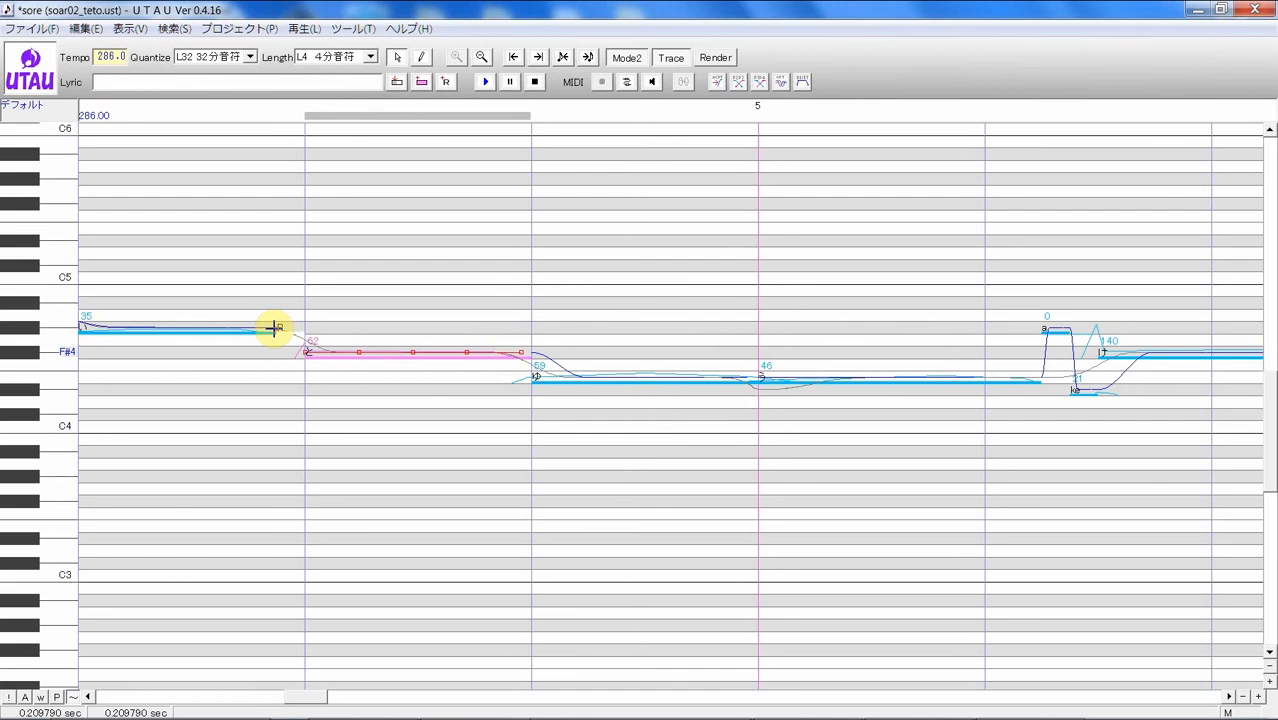
drag(275, 328, 277, 328)
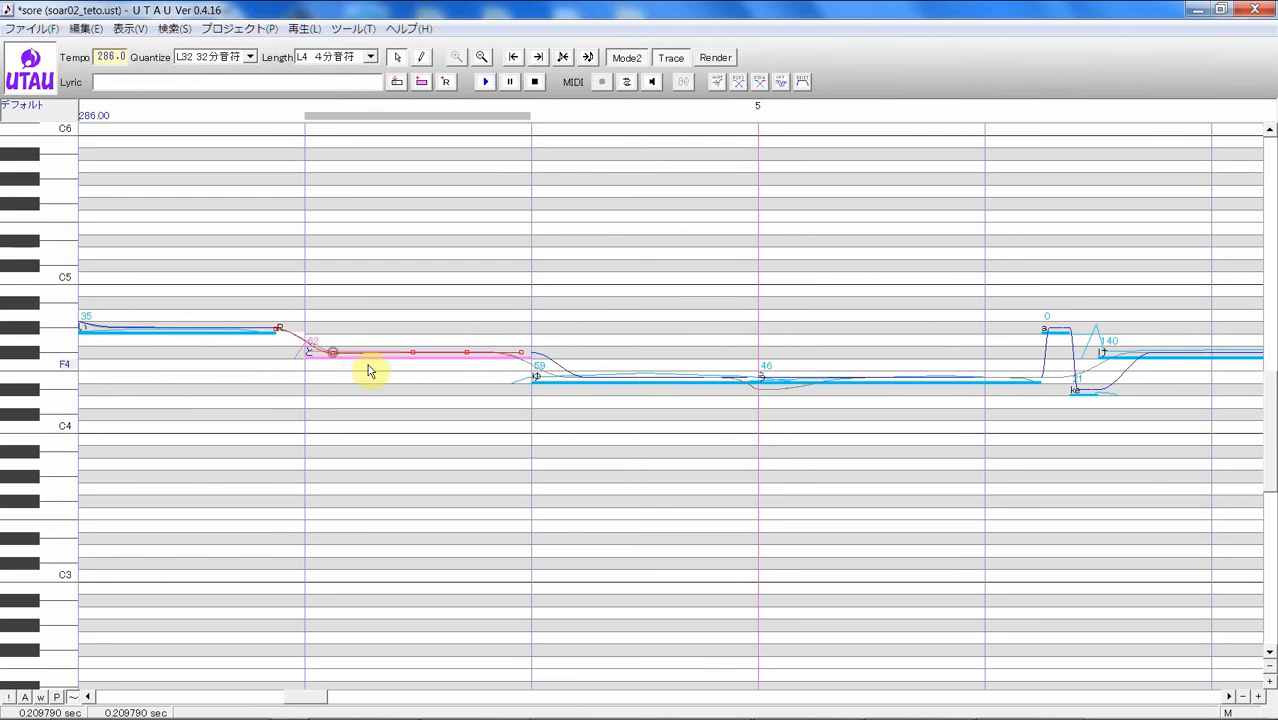
- Pull the ゆ note's first pitch point back over と and move its second point earlier at E4 along the traced descent
click(538, 356)
drag(533, 357, 491, 351)
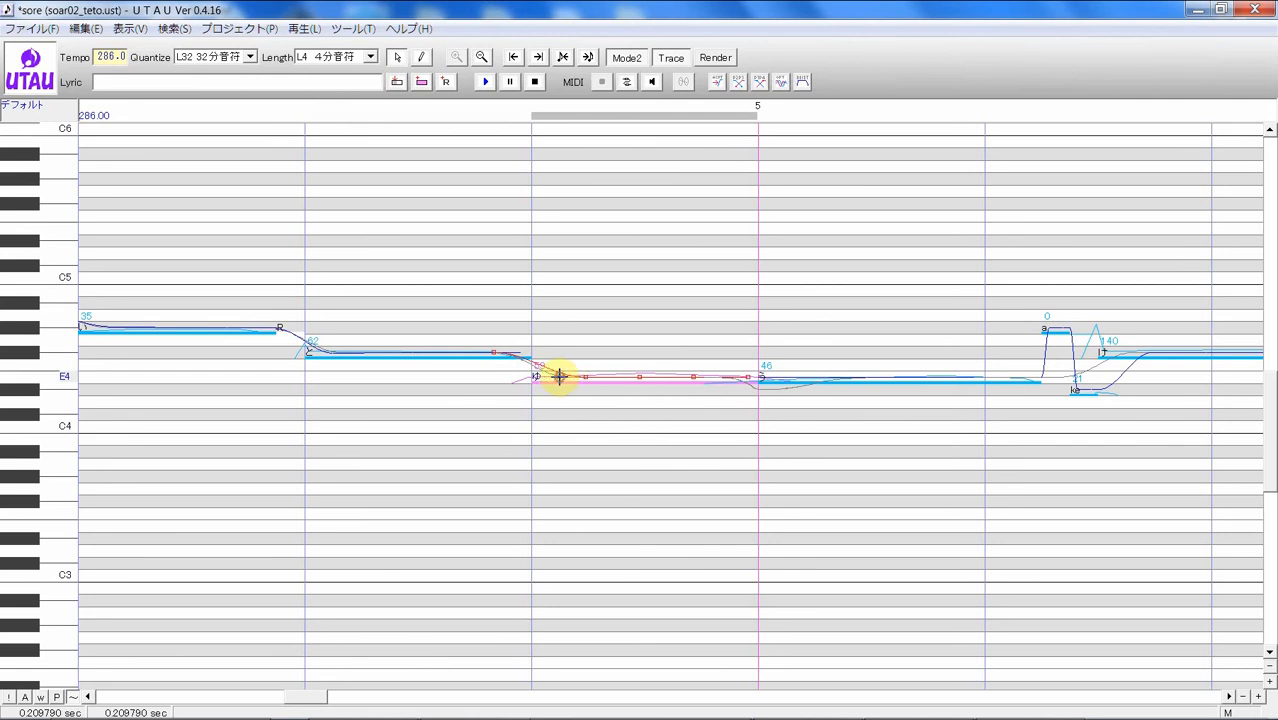
drag(585, 377, 557, 377)
- Move the first pitch point of the E4 note at bar 5 earlier and lower its second point to D#4 near the note's start
click(838, 408)
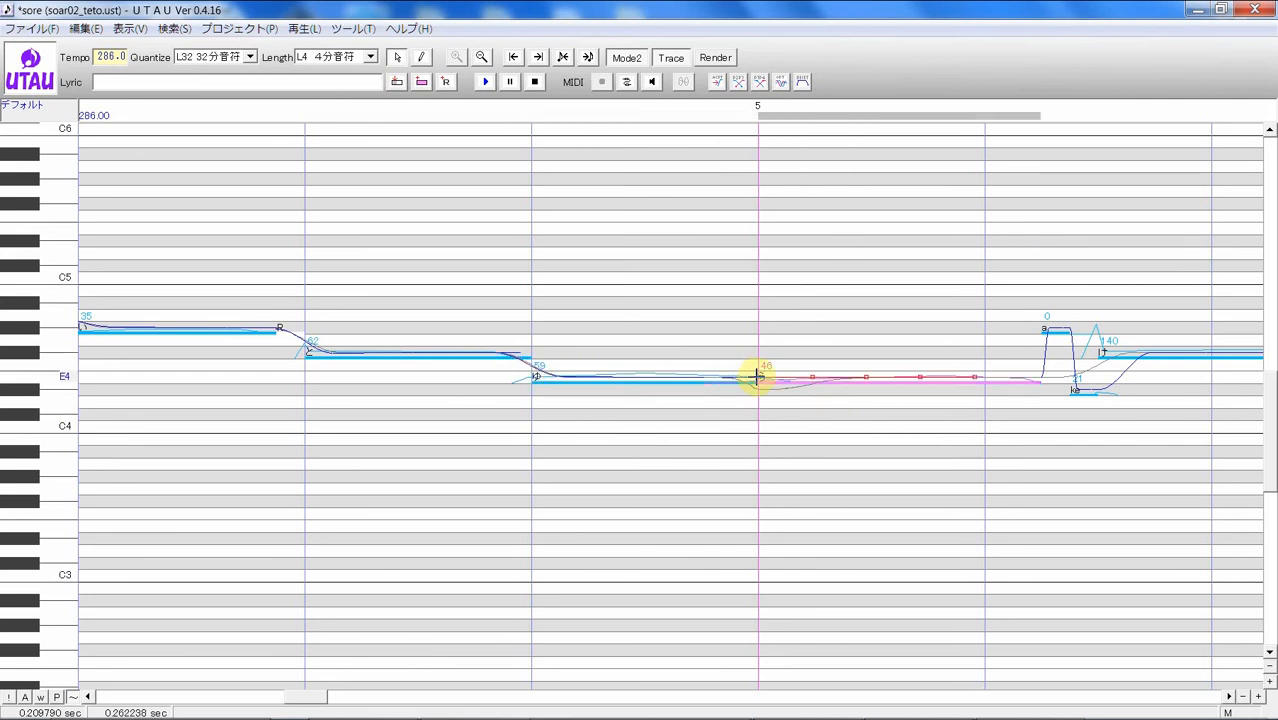
drag(757, 377, 731, 377)
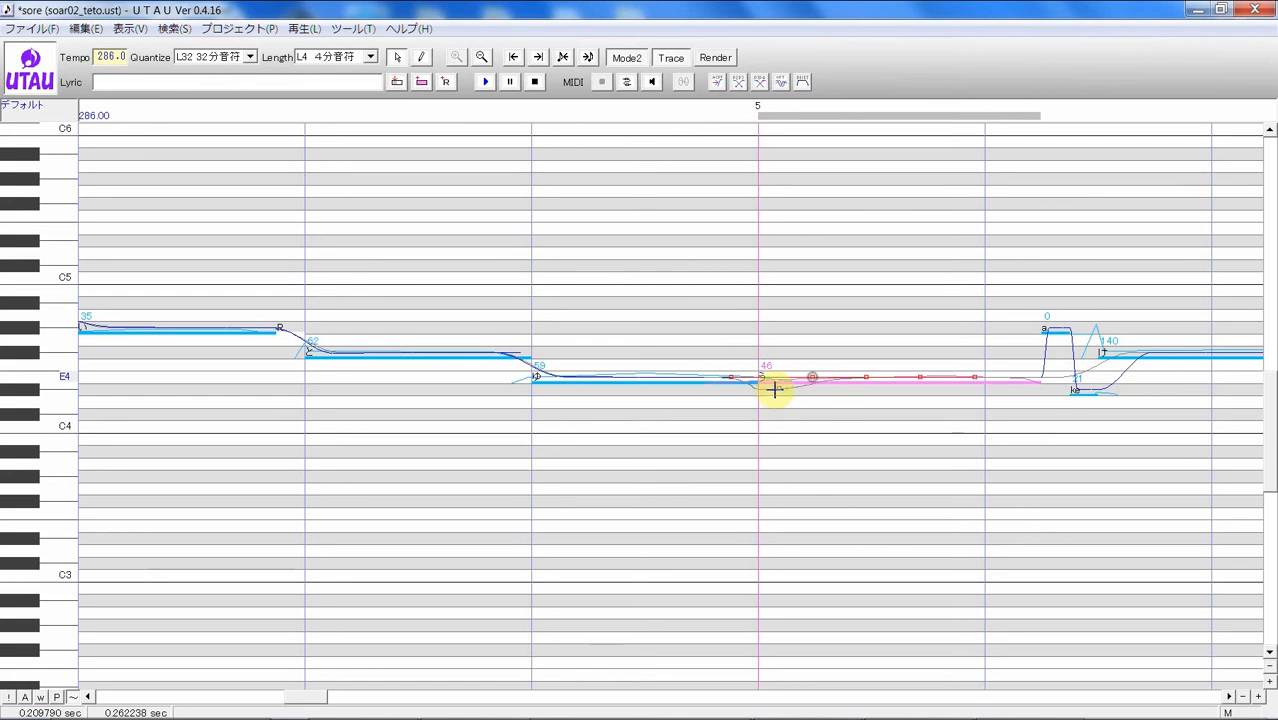
drag(767, 389, 767, 389)
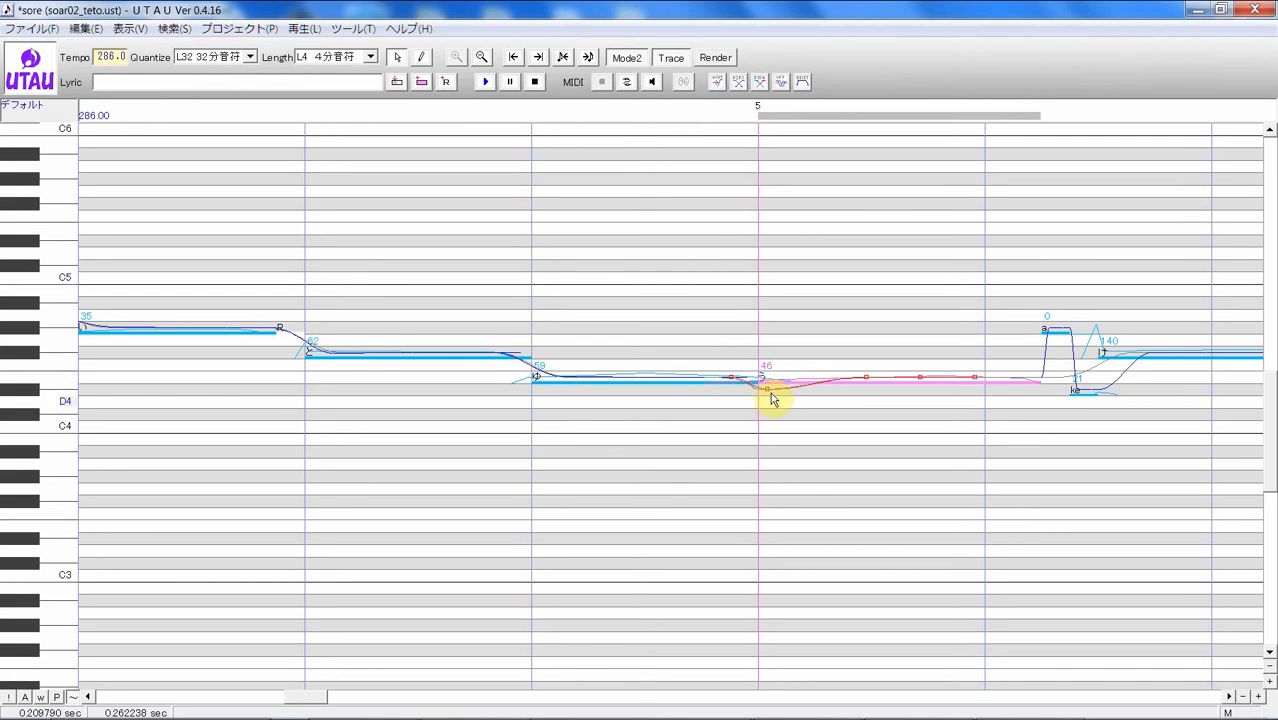
- Move the two short notes just before the け note to E4
click(1041, 373)
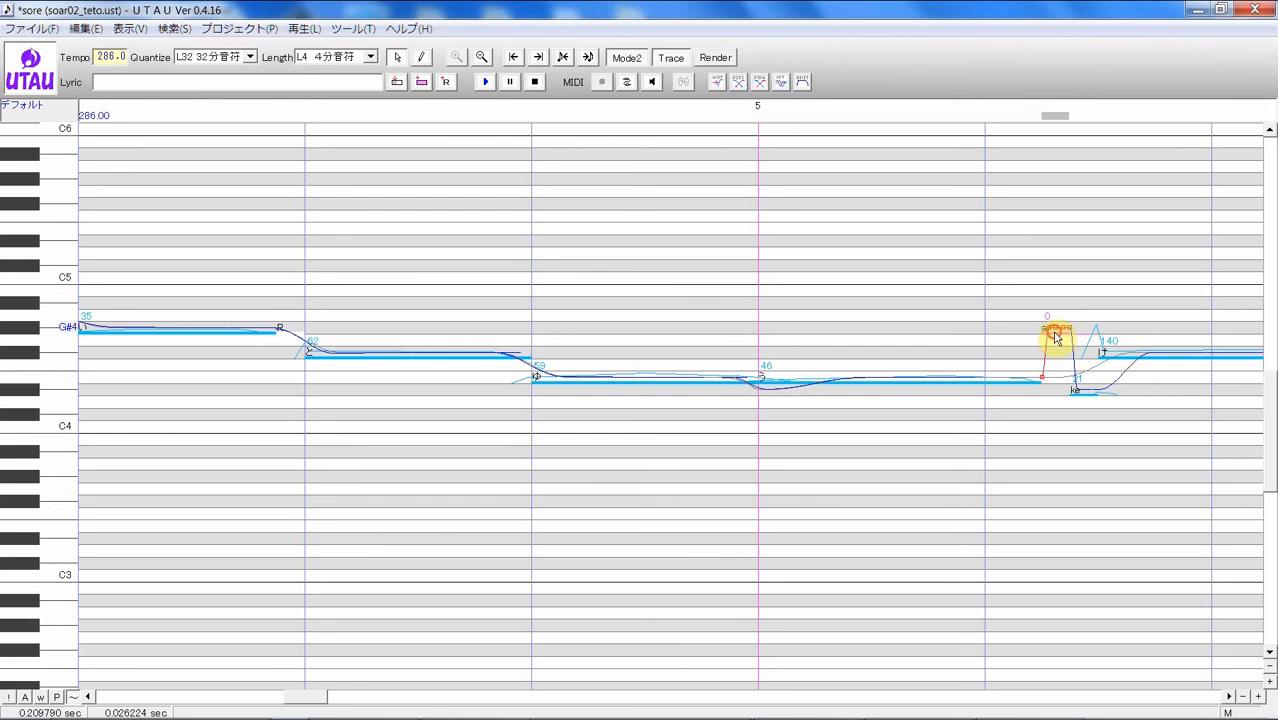
drag(1056, 338, 1056, 375)
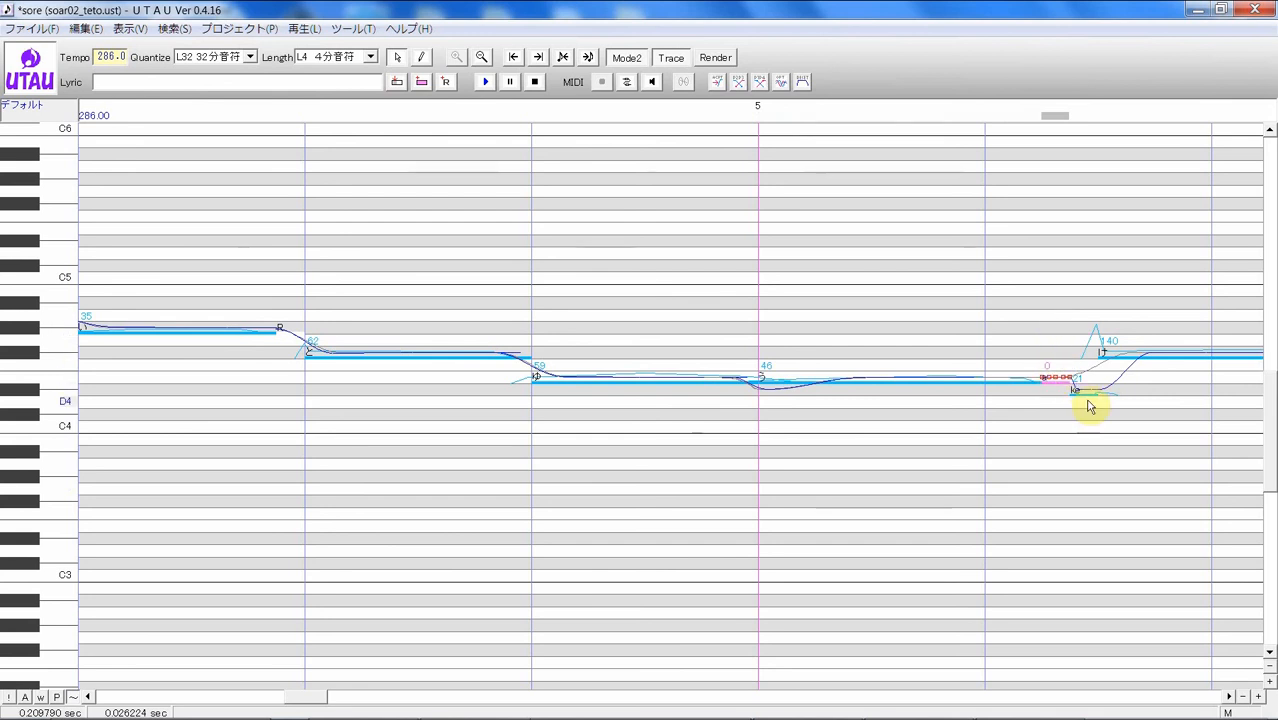
click(1084, 388)
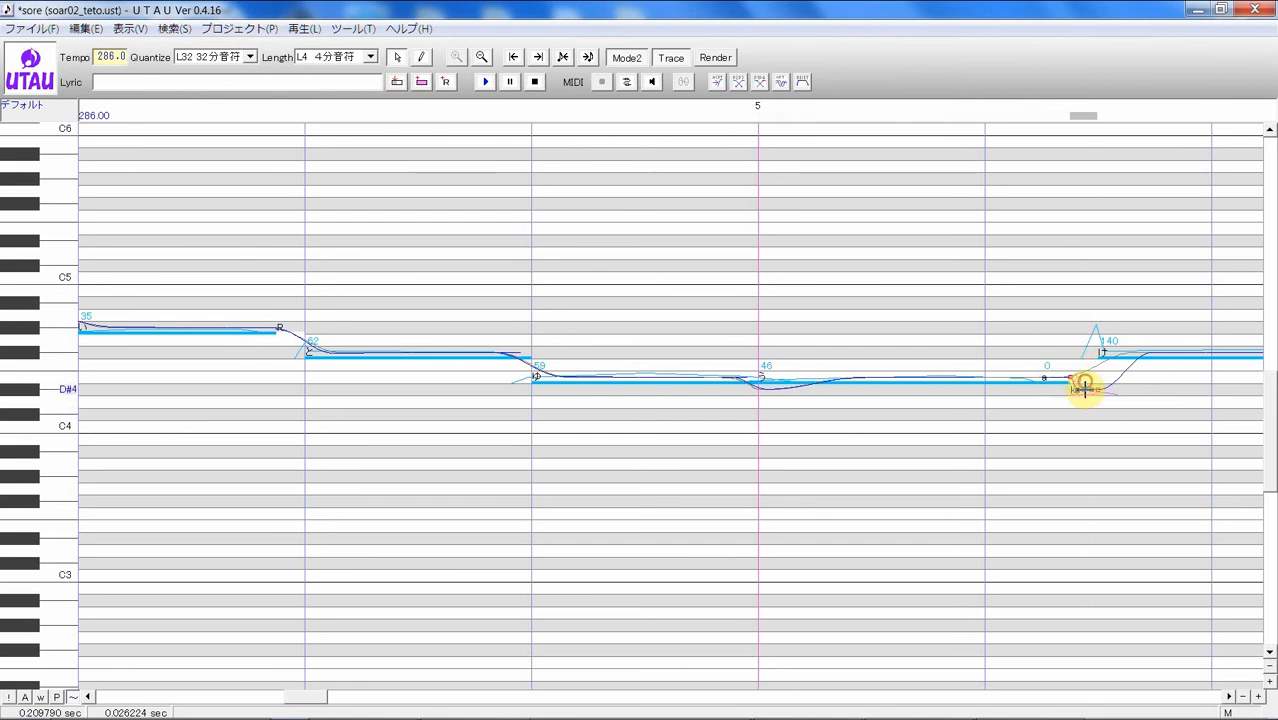
drag(1086, 392, 1085, 377)
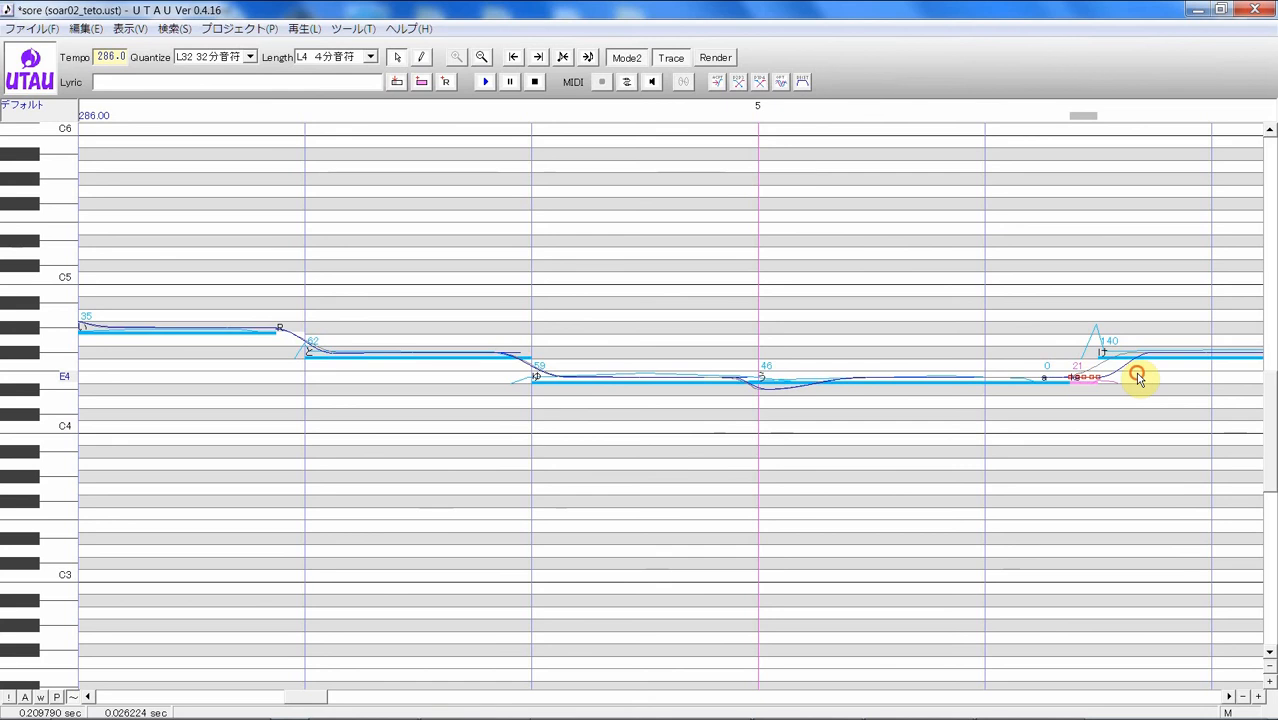
- Move the け note's first two pitch points earlier so its rise from E4 follows the traced curve
click(1133, 368)
scroll(1126, 373, down, 1)
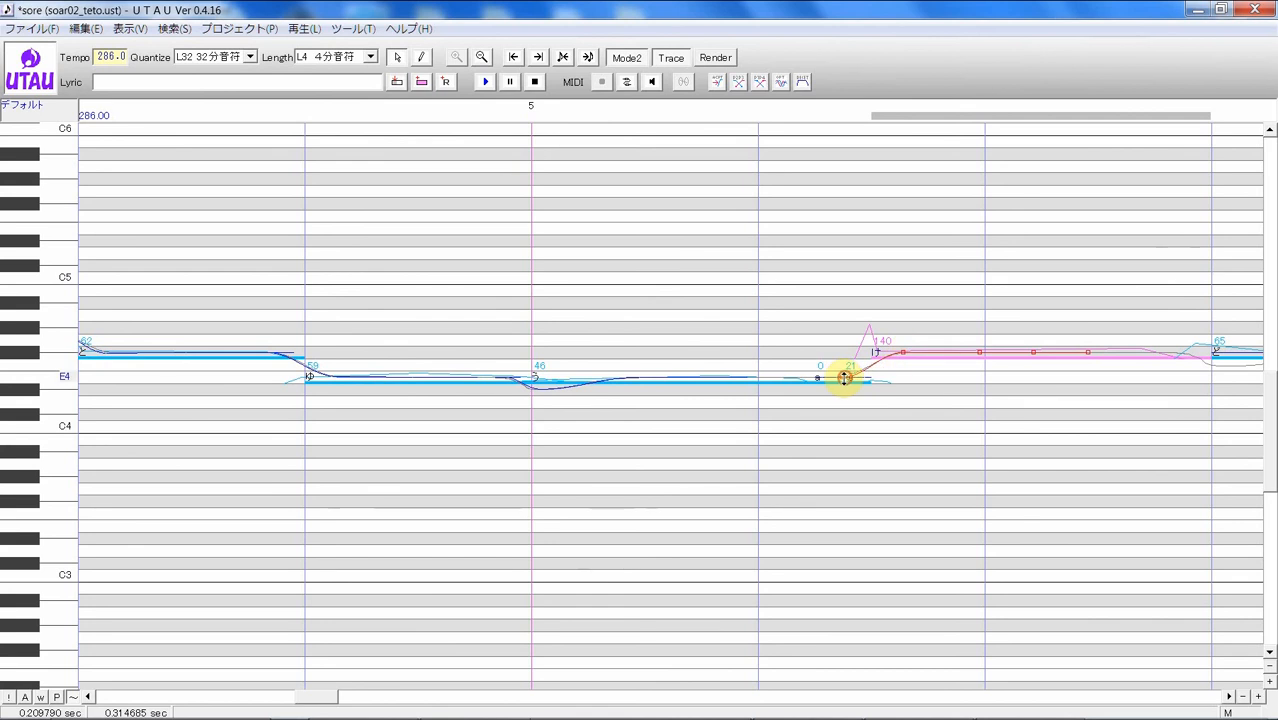
drag(844, 378, 860, 395)
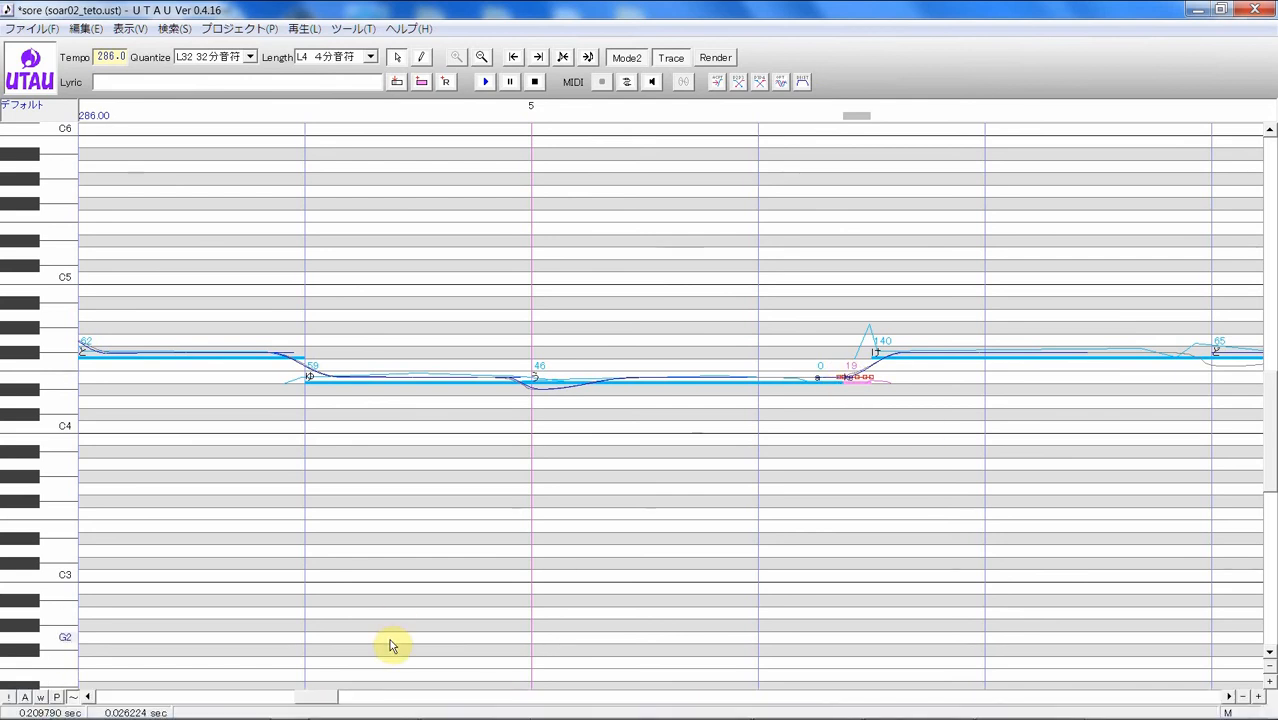
- Move the first pitch point of the long F#4 note before bar 6 earlier and lower its second point to F4 near the note's start
drag(328, 693, 365, 694)
click(476, 404)
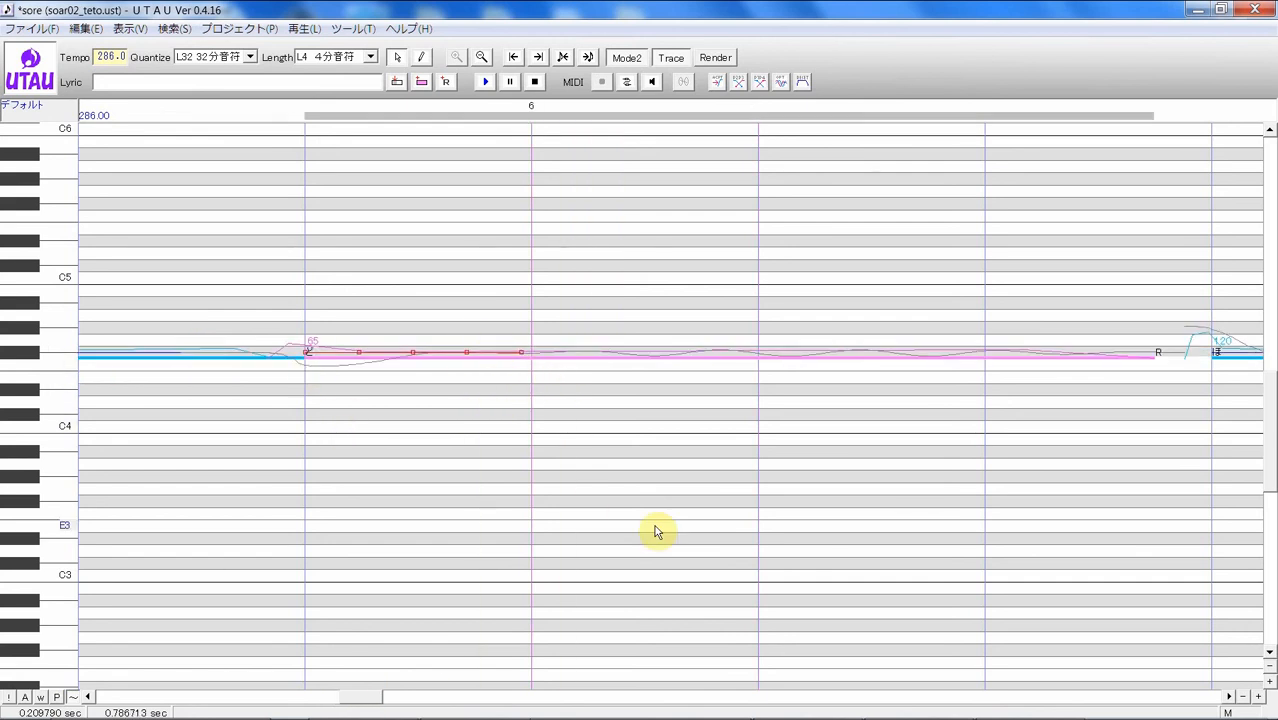
click(1244, 698)
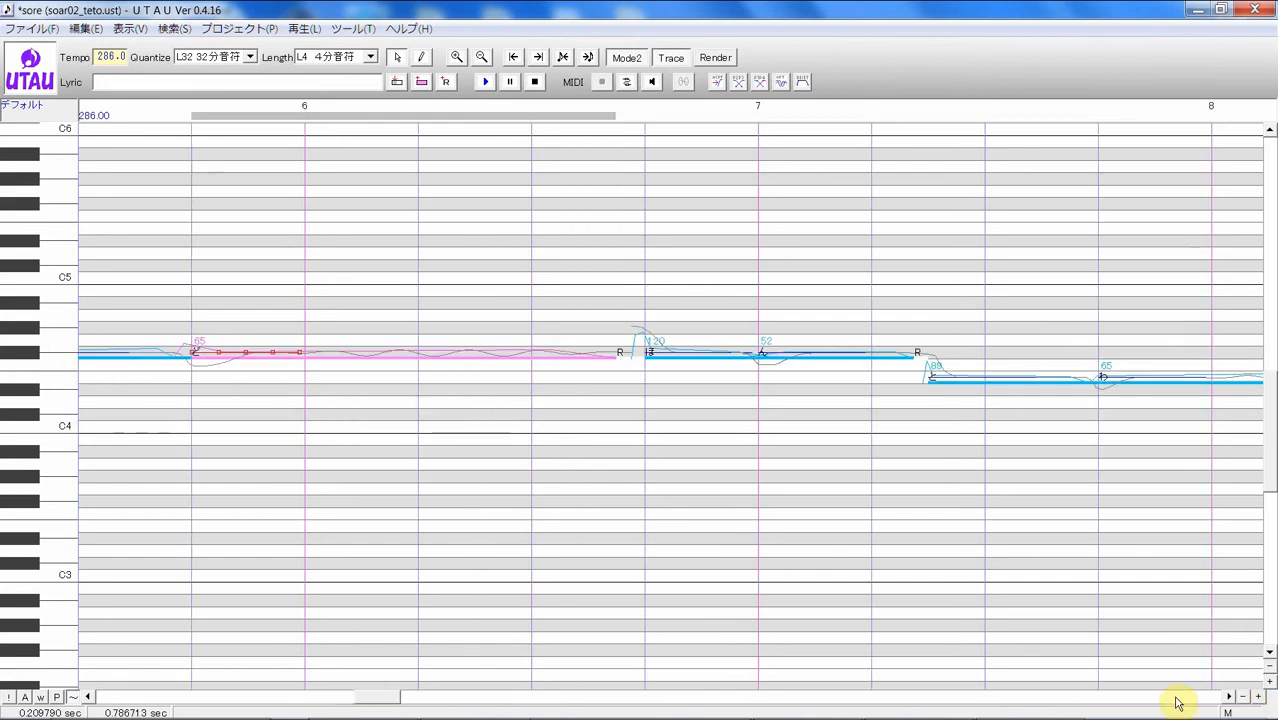
click(360, 700)
click(360, 700)
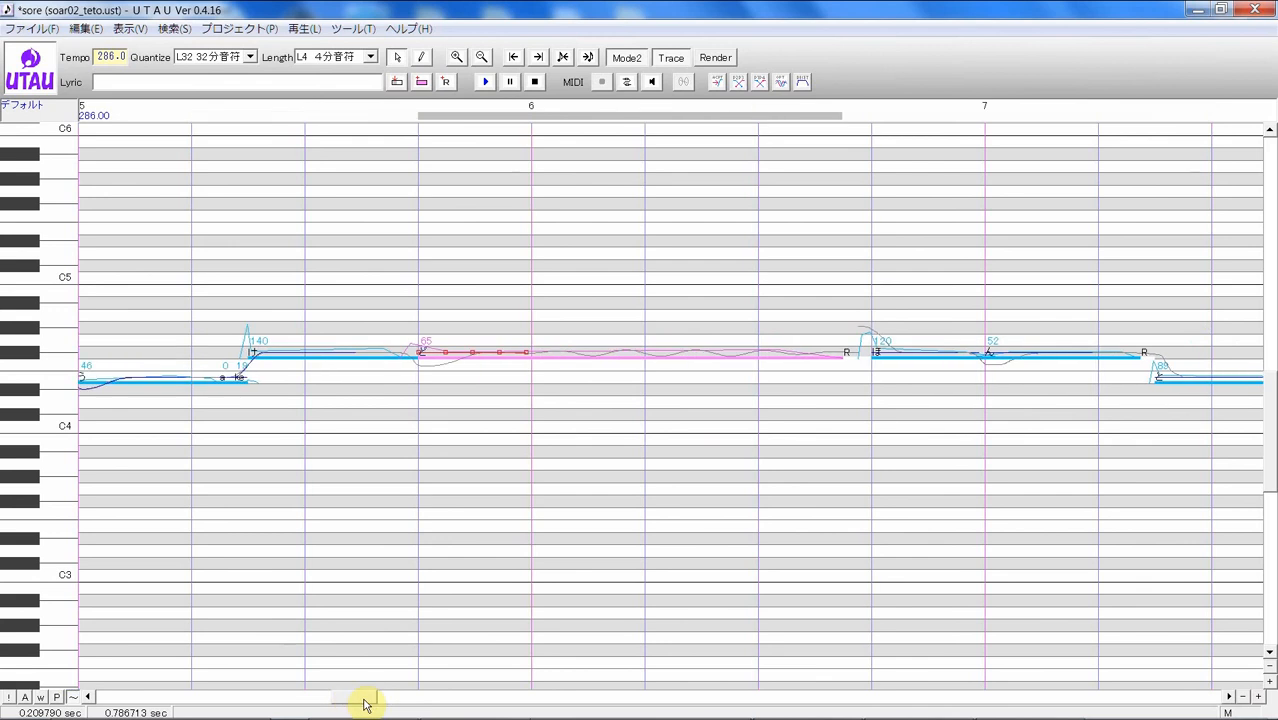
drag(418, 352, 357, 352)
drag(447, 352, 426, 367)
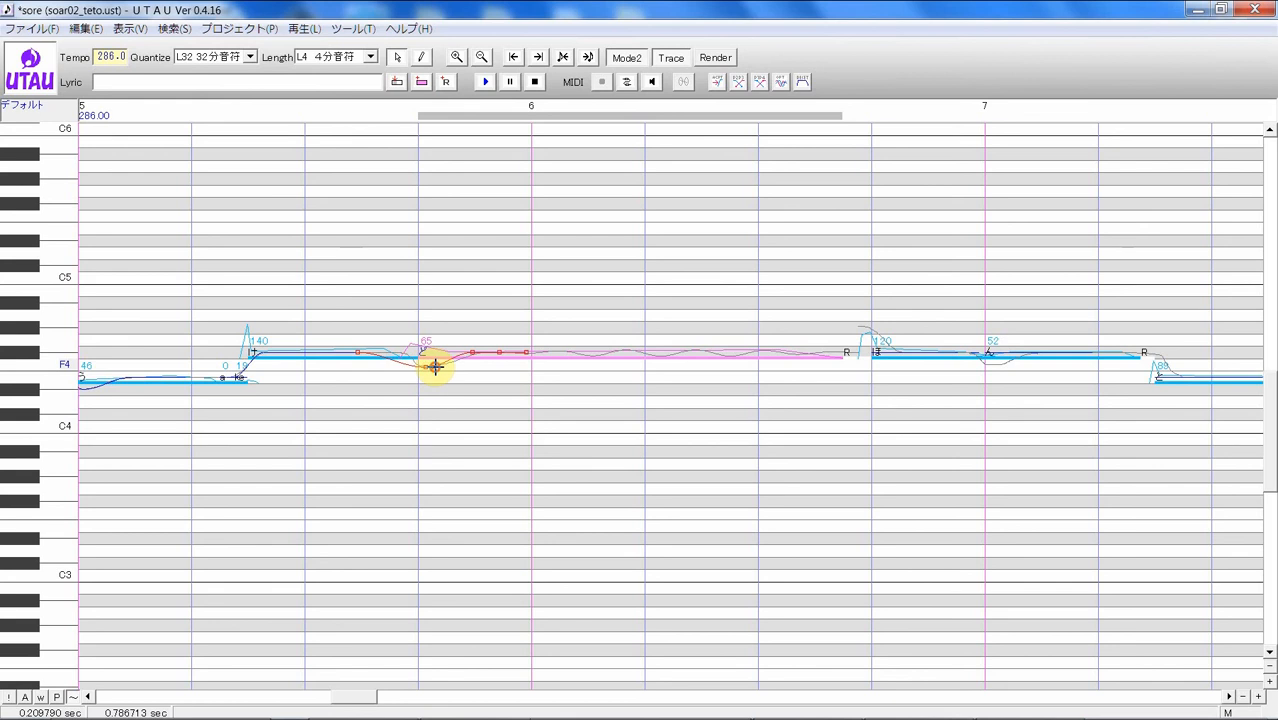
- Add a pitch point to the long F#4 note and arrange the points so the dip to F4 follows the traced curve
right_click(434, 366)
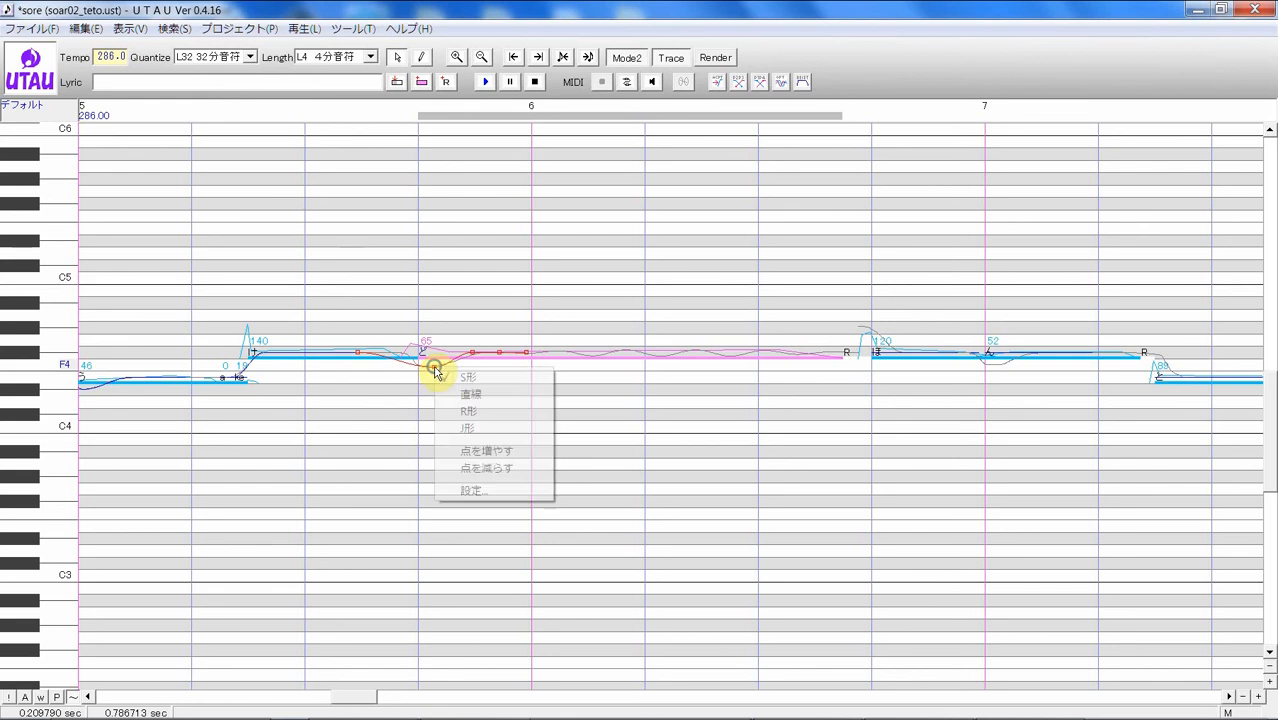
click(533, 451)
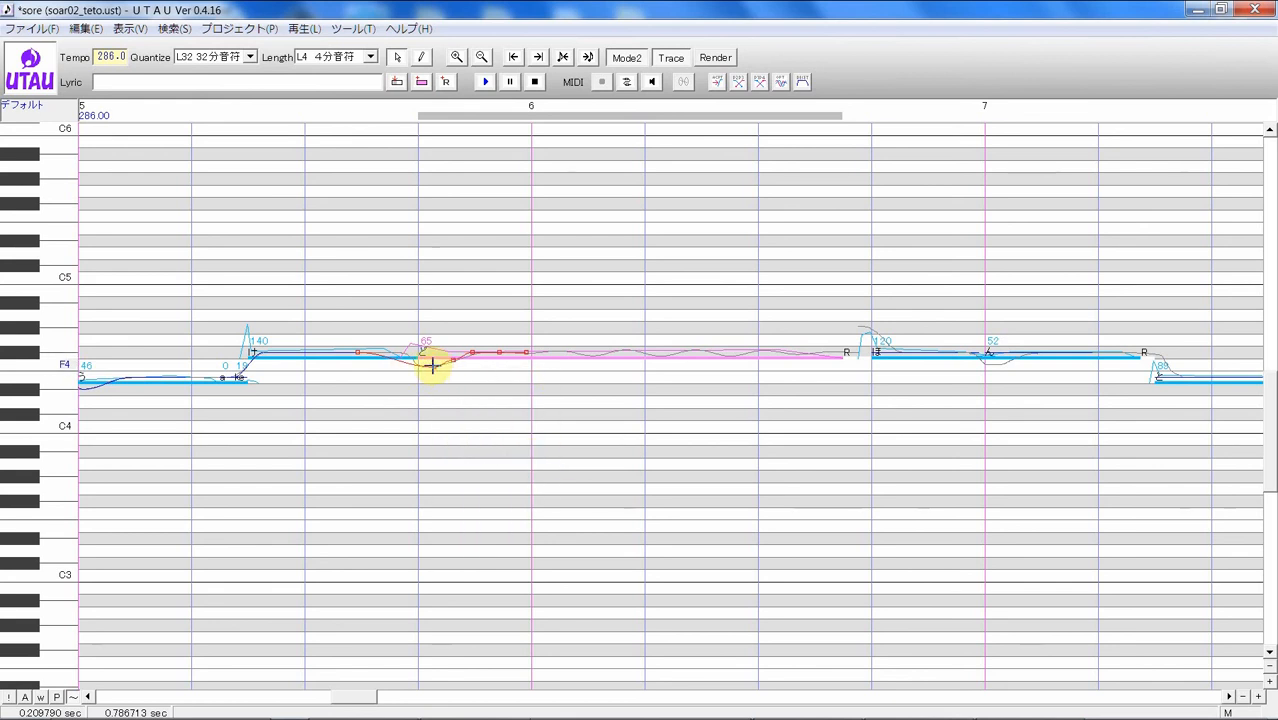
click(432, 366)
click(404, 354)
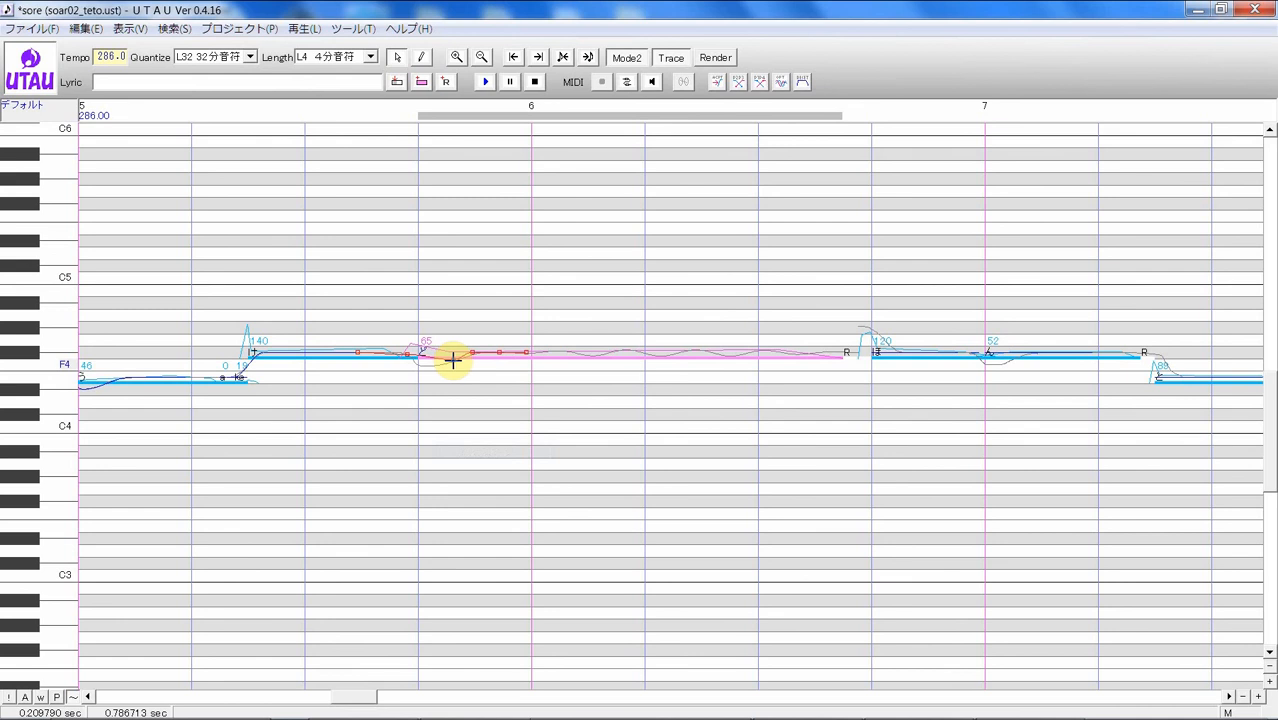
click(452, 360)
click(471, 352)
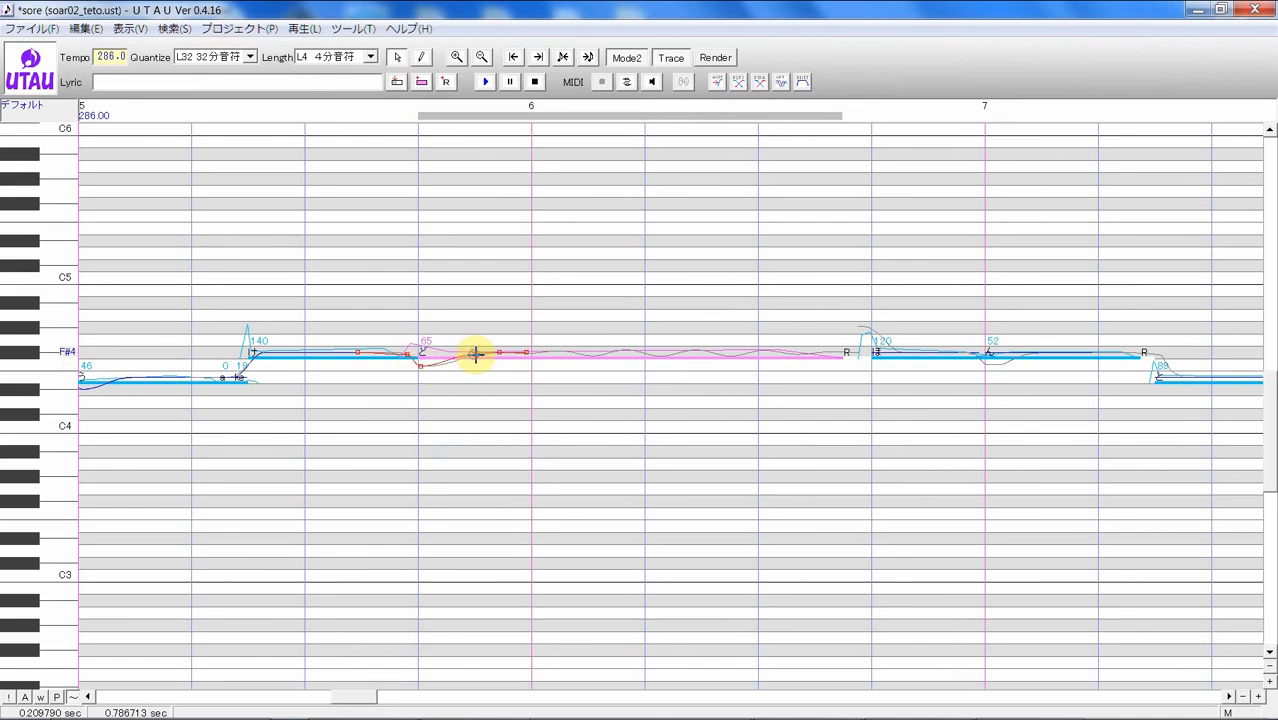
- Enable vibrato on the long F#4 note with 65% length, 210 ms cycle and 55 cent depth
right_click(659, 355)
click(730, 519)
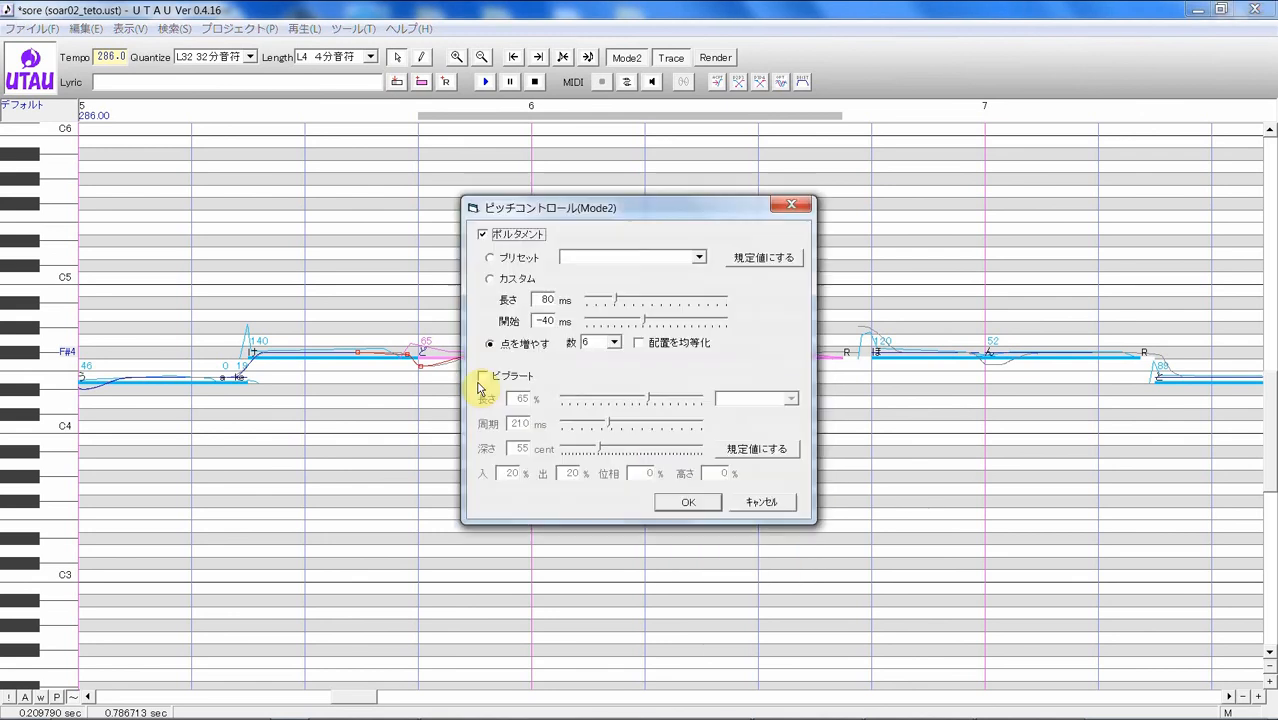
click(483, 377)
click(688, 502)
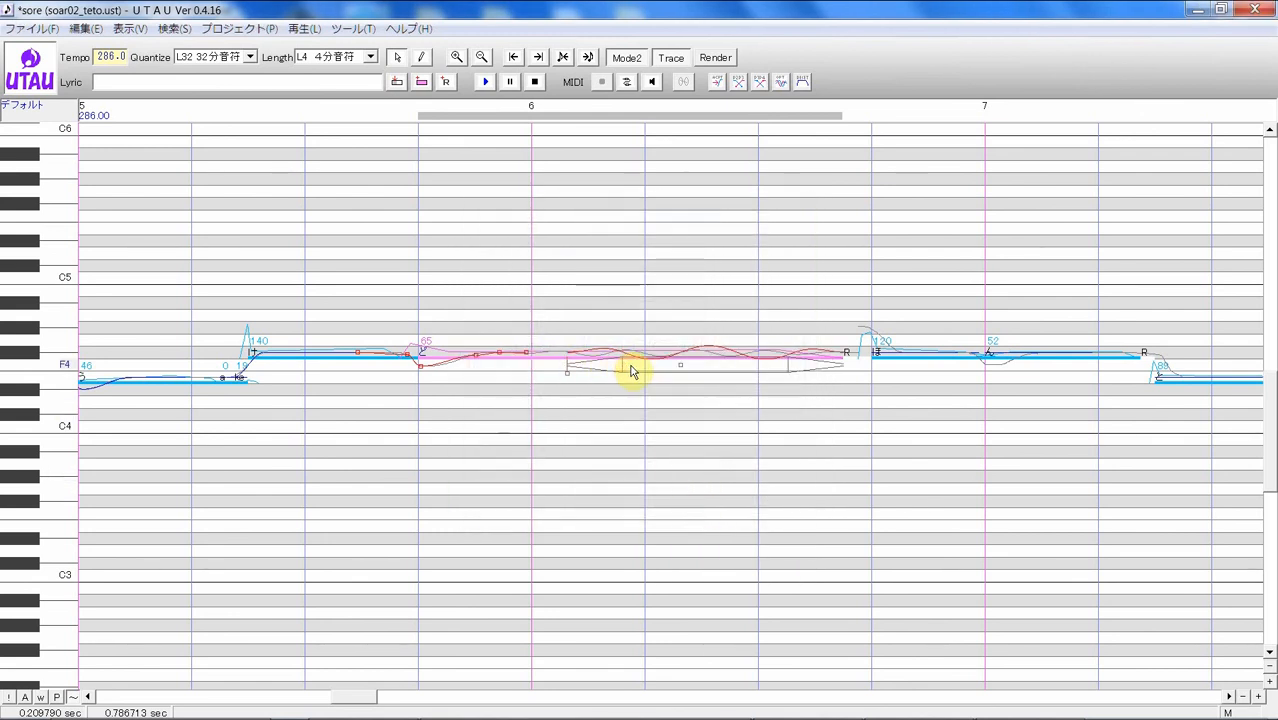
- Match the long F#4 note's vibrato to the trace with an earlier start, longer fade-out and shallower depth, and play the note
mouse_move(567, 371)
mouse_down()
mouse_move(585, 367)
mouse_move(536, 371)
mouse_move(547, 370)
mouse_up()
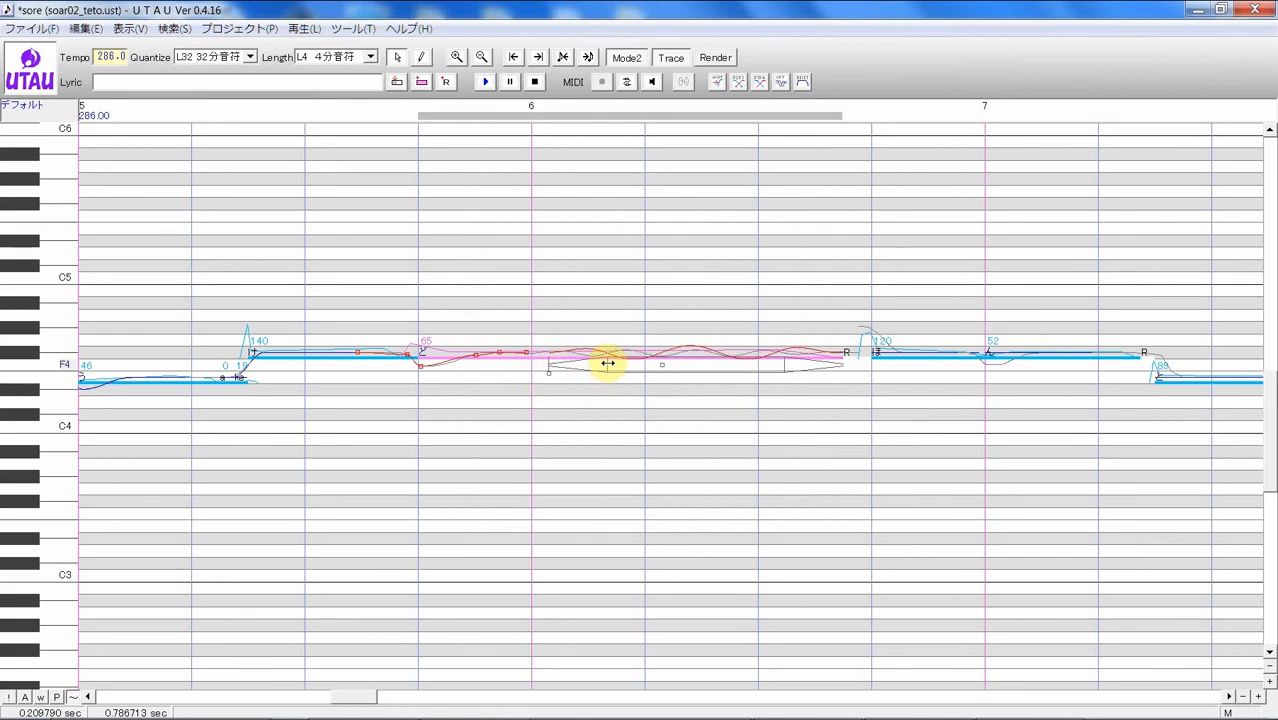
drag(625, 362, 659, 367)
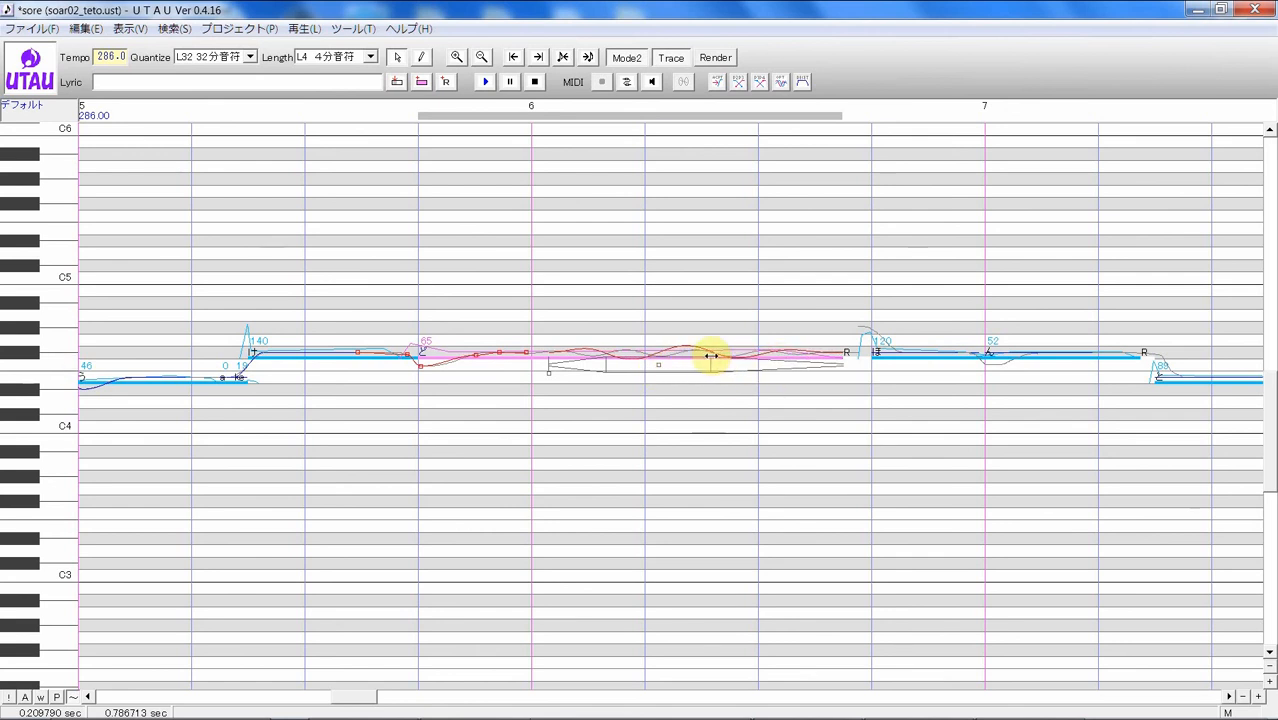
drag(687, 356, 690, 360)
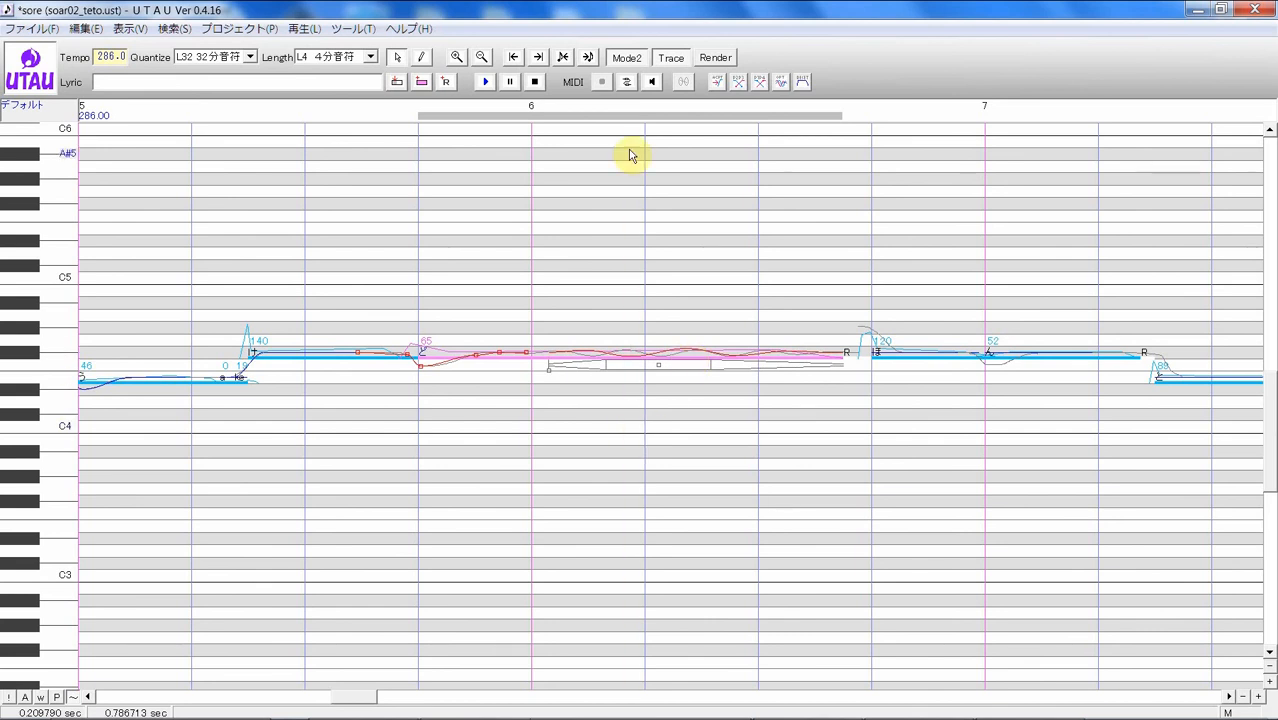
click(488, 82)
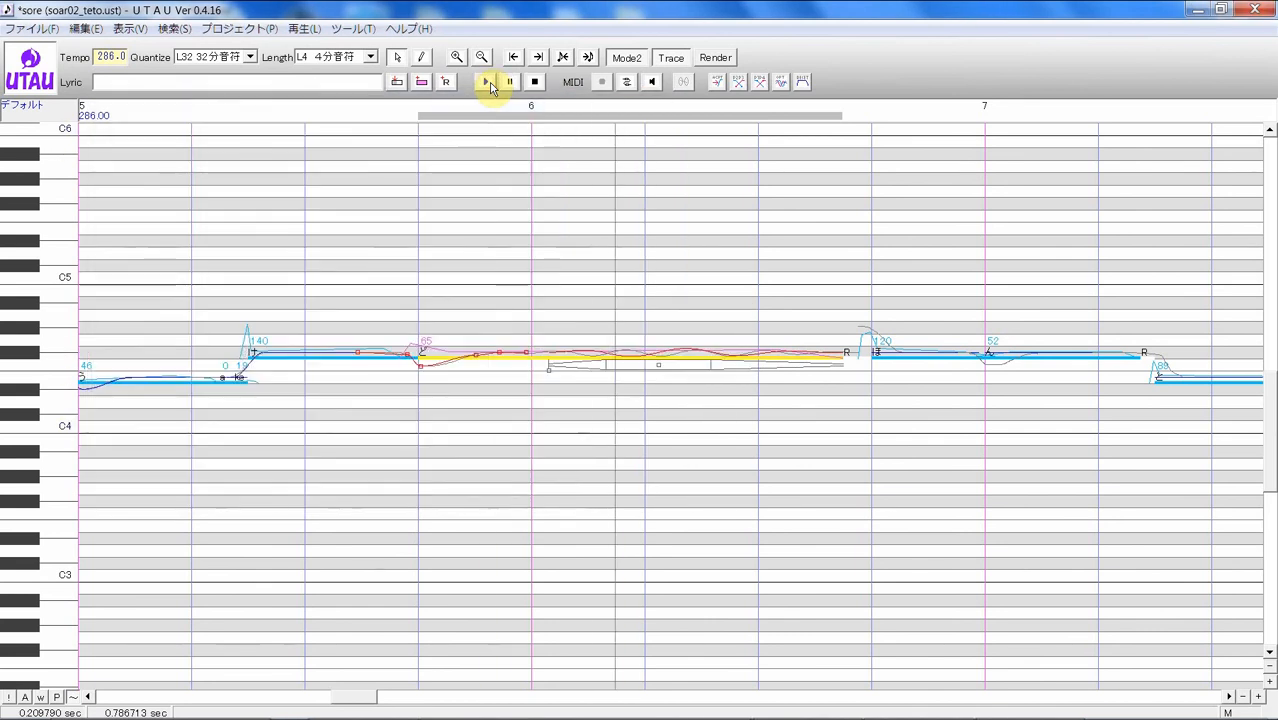
click(492, 85)
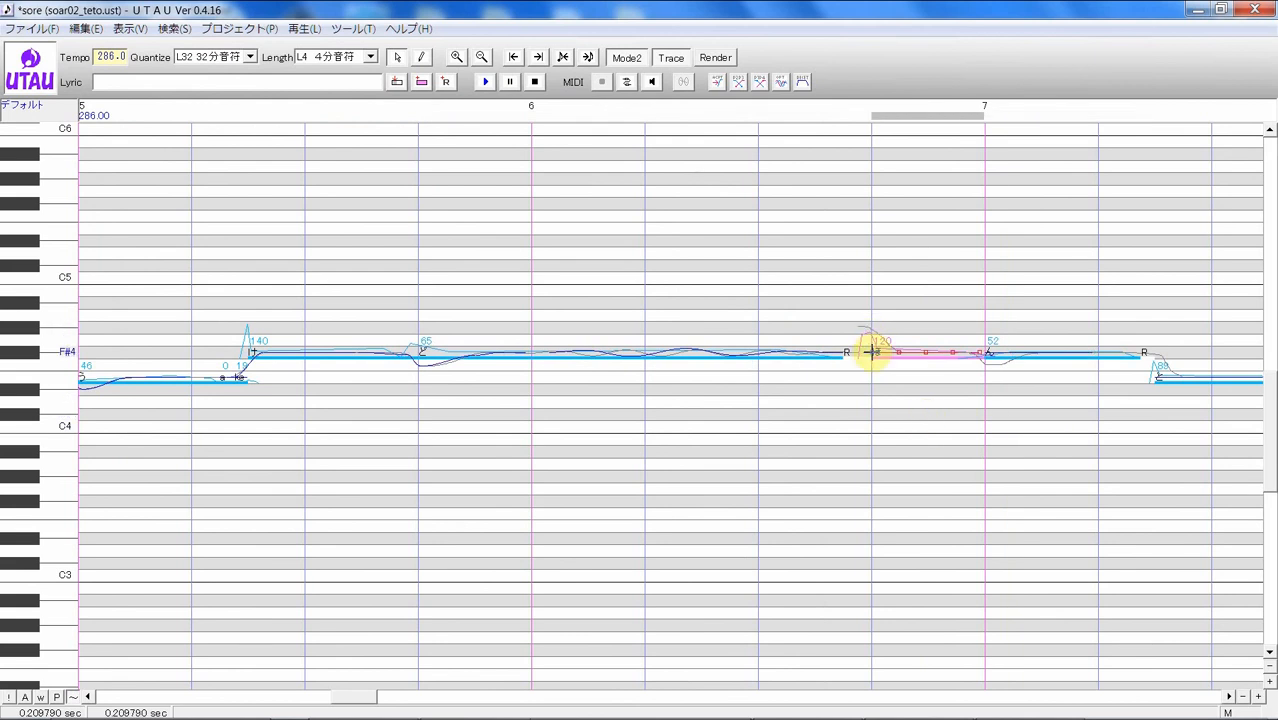
- Raise the ほ note's first two pitch points to about G#4 and shape a dip to F4 at the ん note's start using an added point
drag(844, 305, 872, 329)
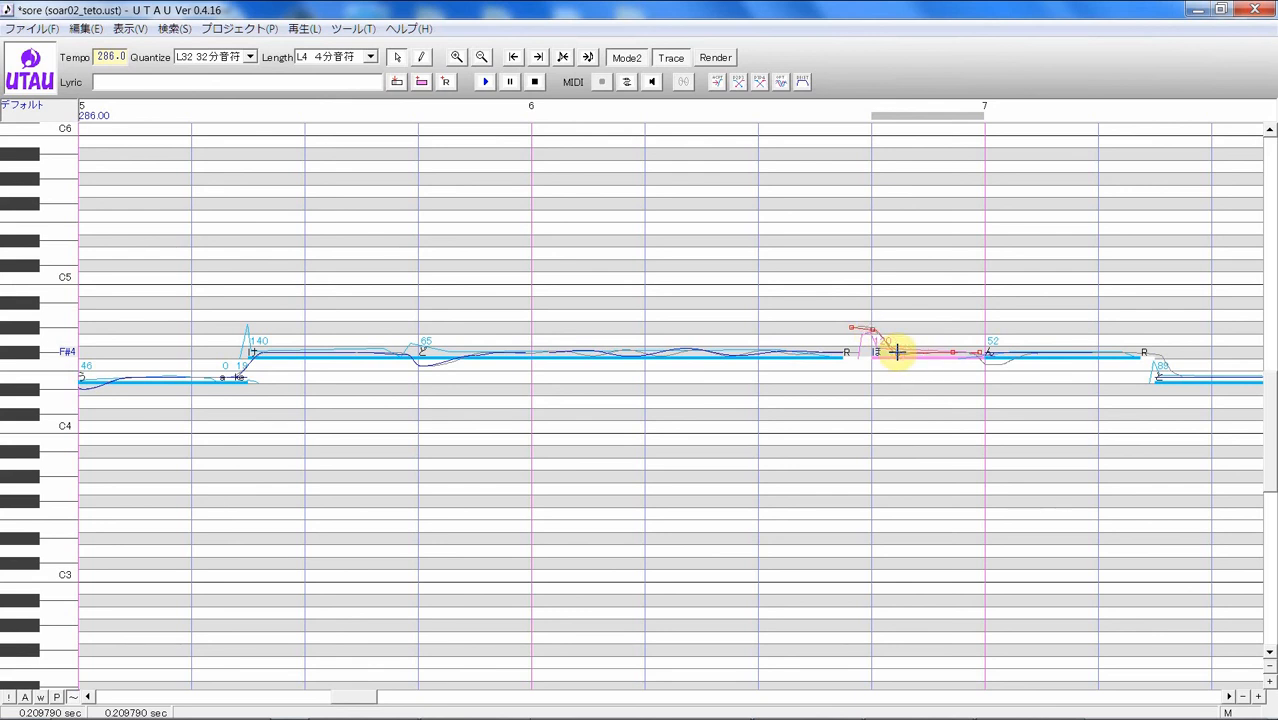
click(1066, 357)
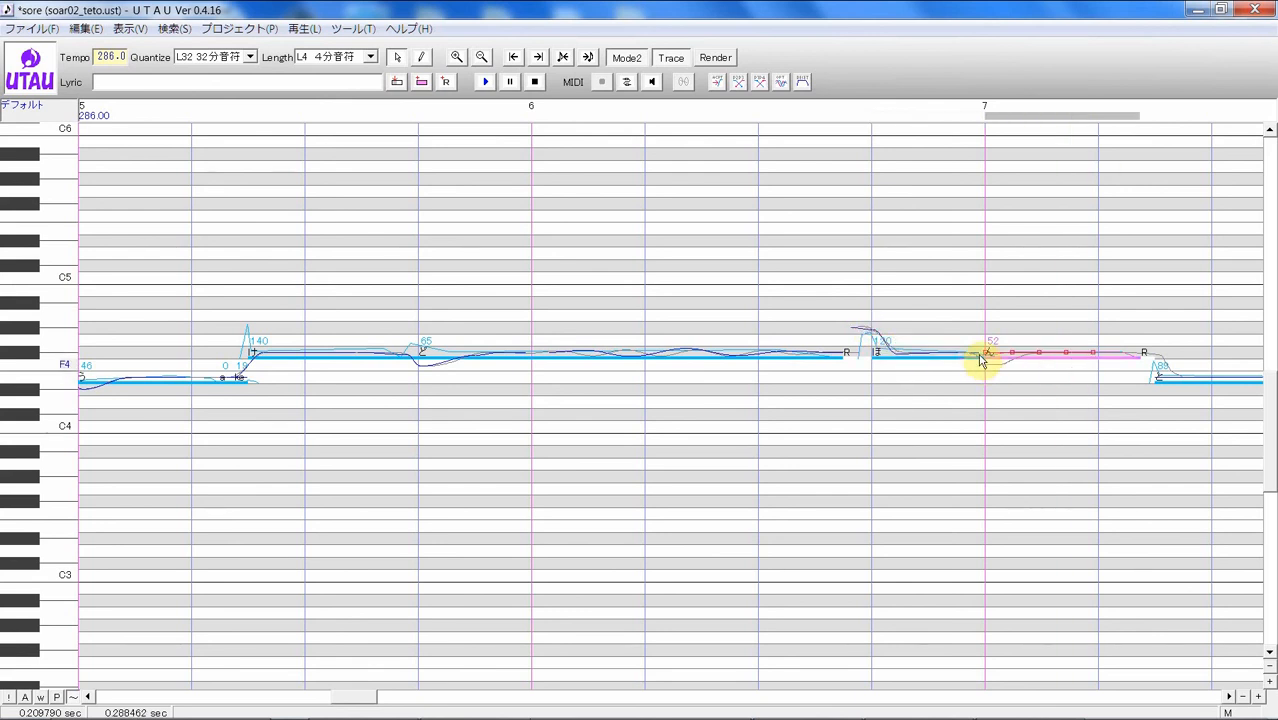
drag(984, 352, 956, 352)
drag(1012, 352, 996, 366)
right_click(998, 370)
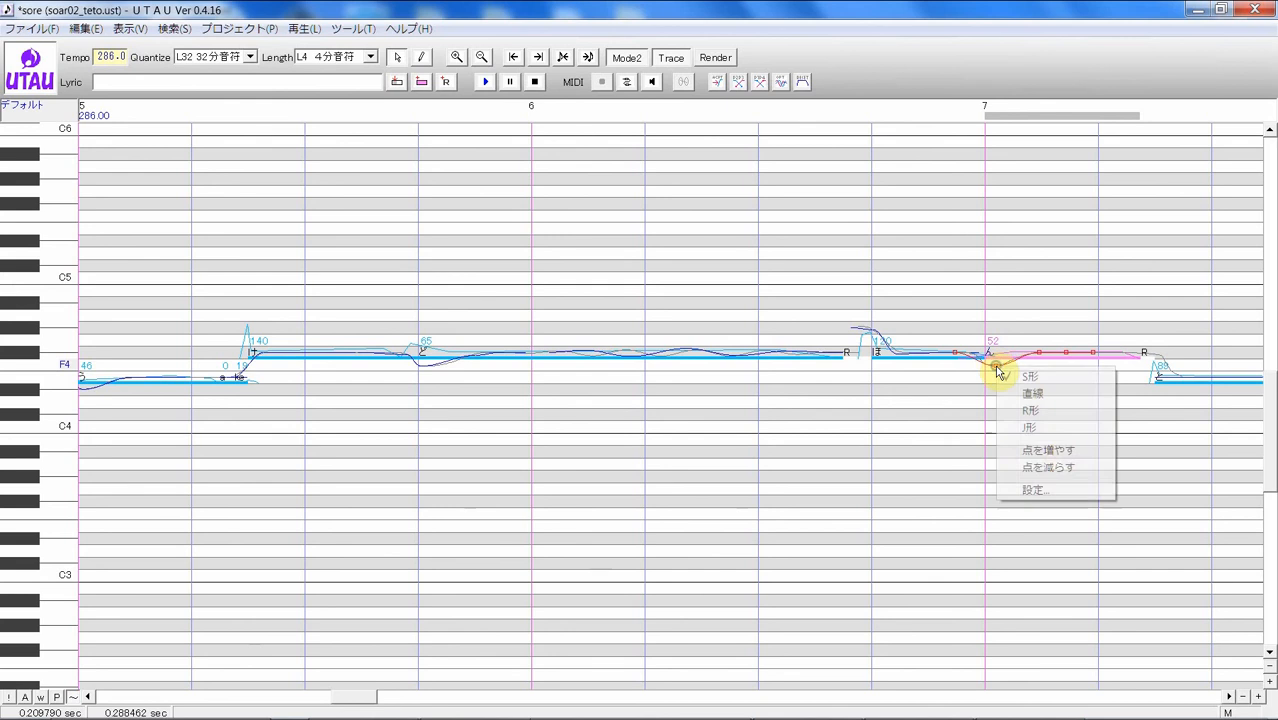
click(1068, 451)
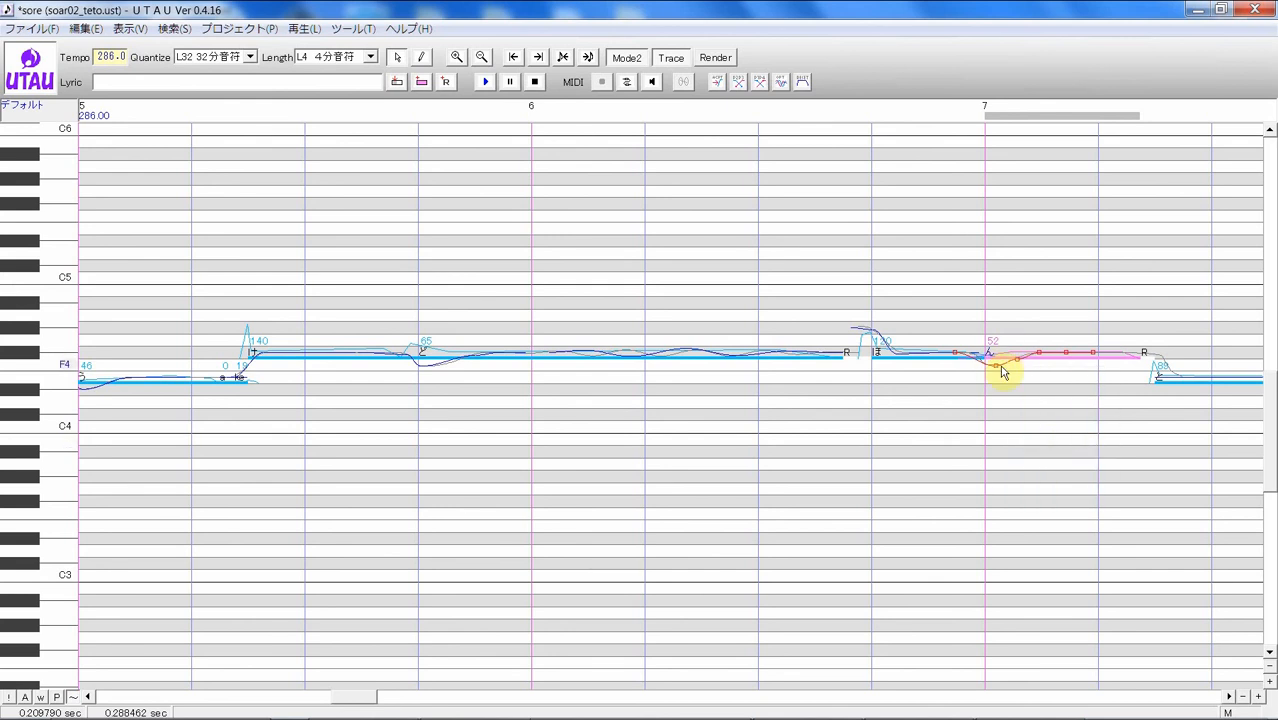
click(995, 366)
drag(977, 360, 977, 361)
- Move the first two pitch points of the E4 と note after the rest up to about F#4 and shape the traced descent to E4
click(1206, 426)
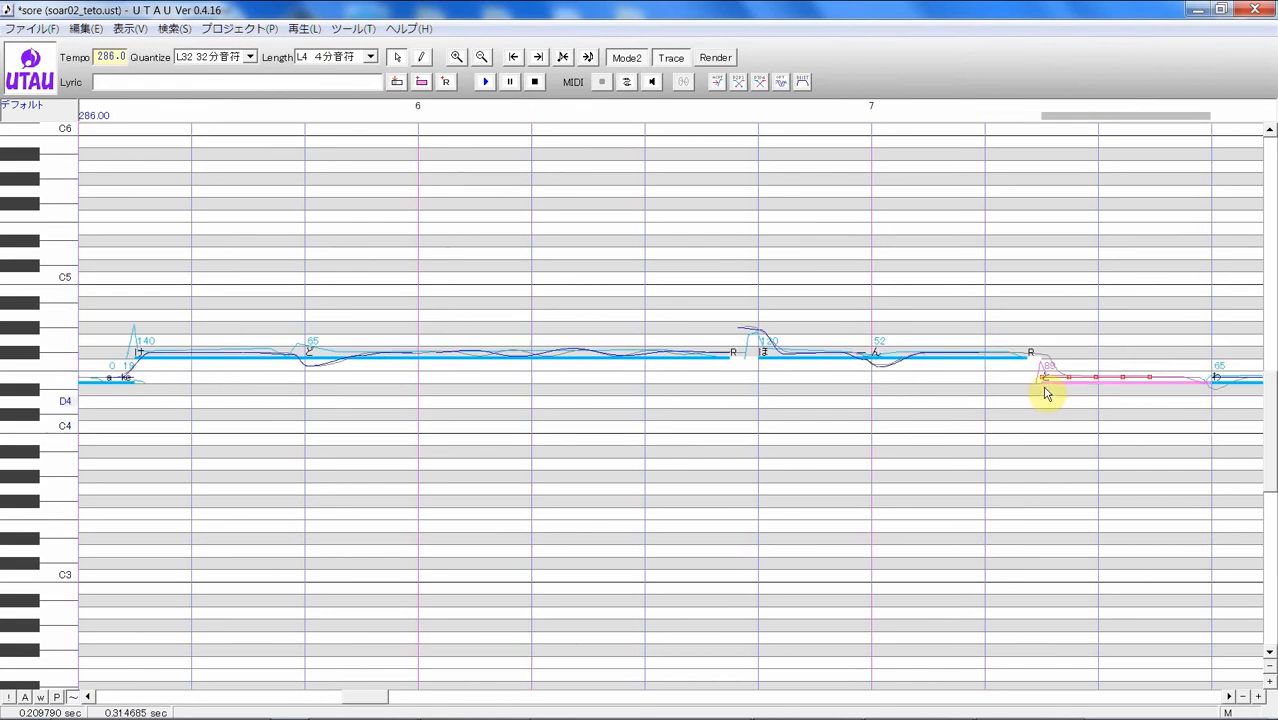
mouse_move(1040, 370)
mouse_down()
mouse_move(1014, 354)
mouse_move(1029, 352)
mouse_up()
drag(1048, 353, 1049, 355)
click(1048, 357)
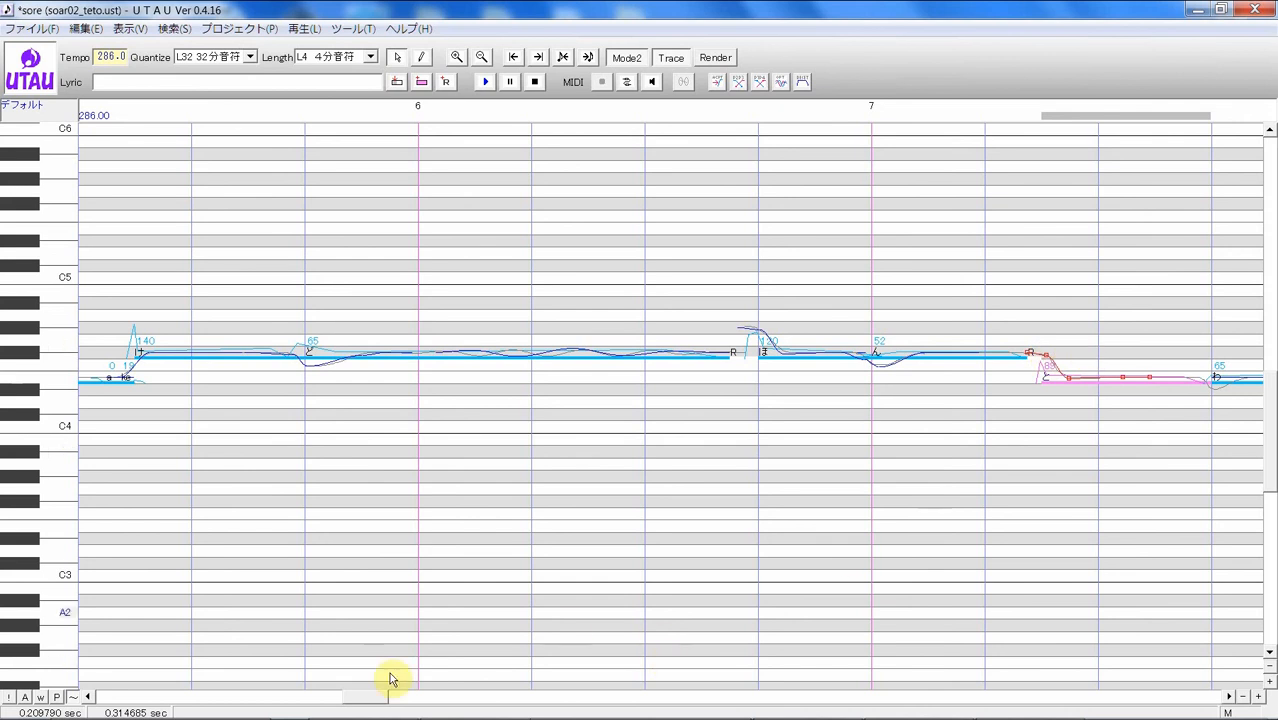
- Move the わ note's first pitch point earlier and lower its second point to D#4 at the note's start
drag(389, 699, 397, 701)
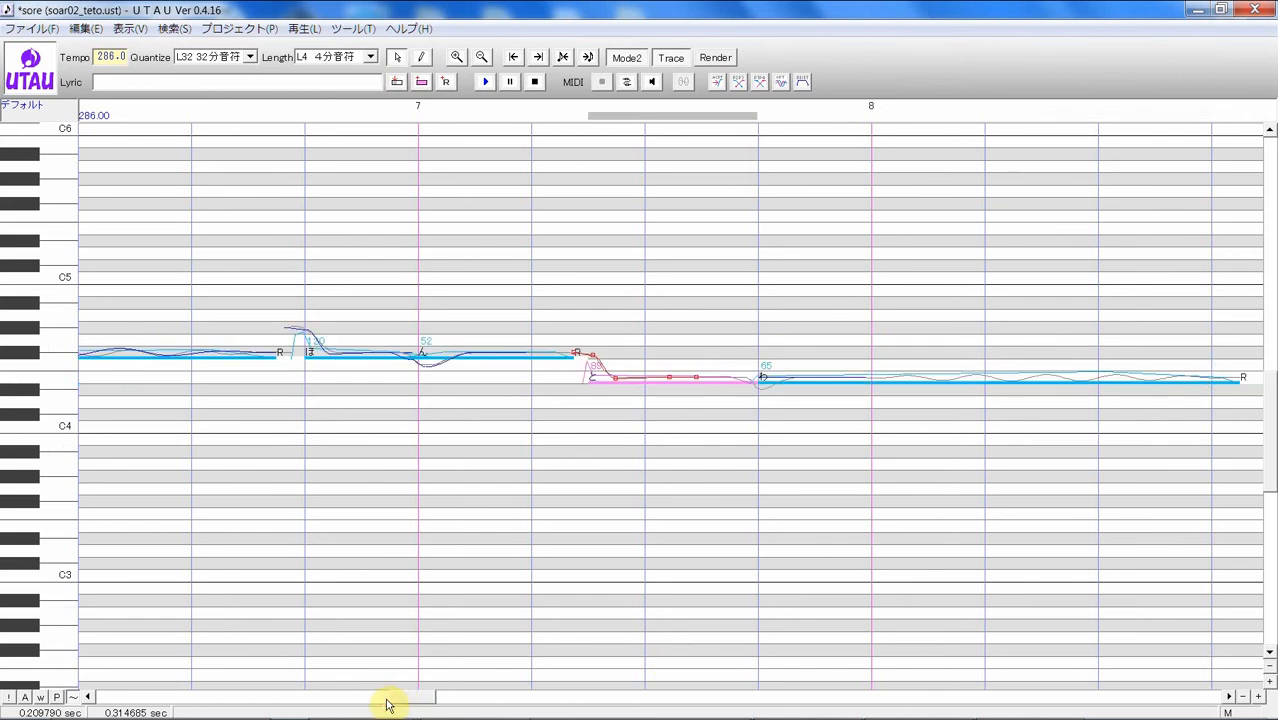
click(855, 380)
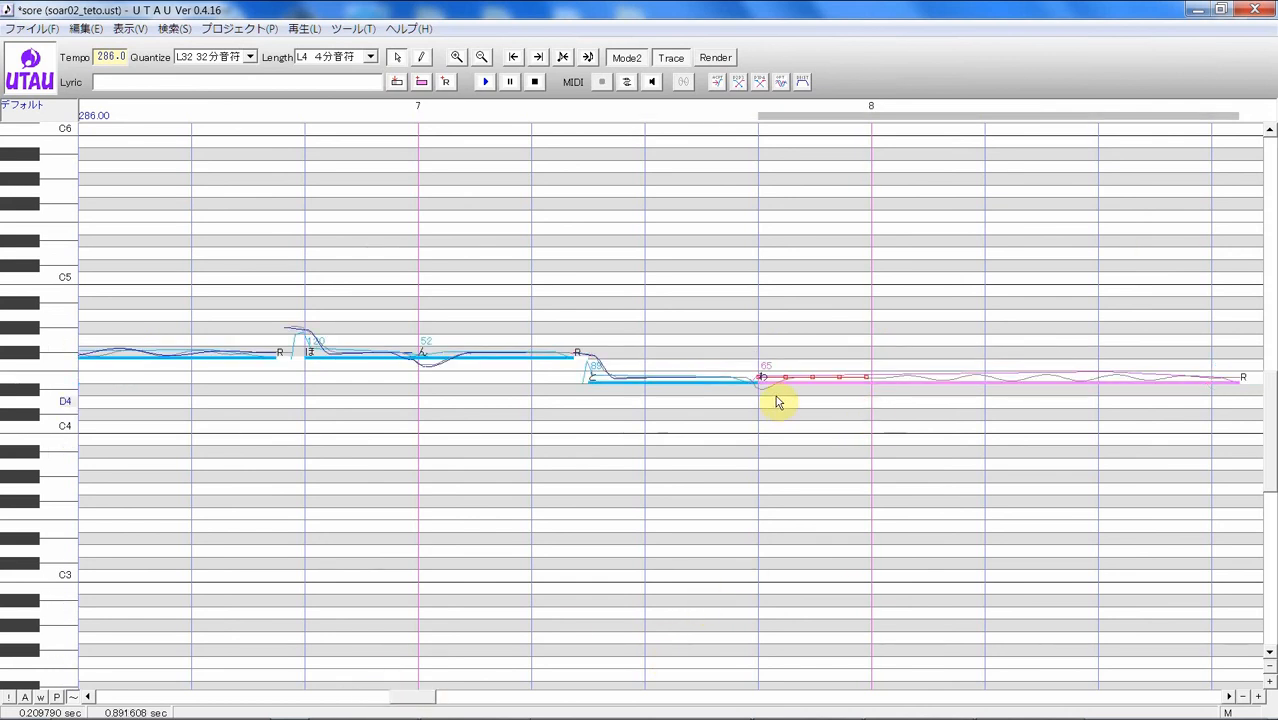
drag(758, 377, 727, 377)
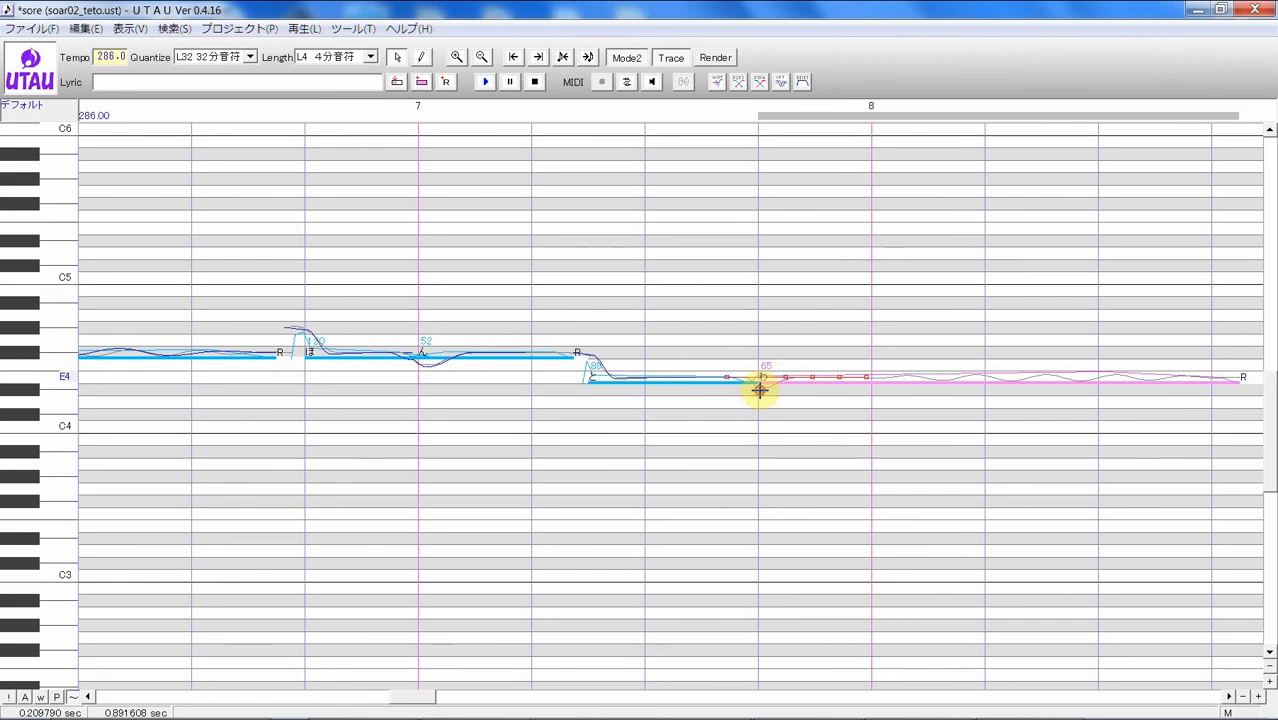
drag(785, 377, 758, 395)
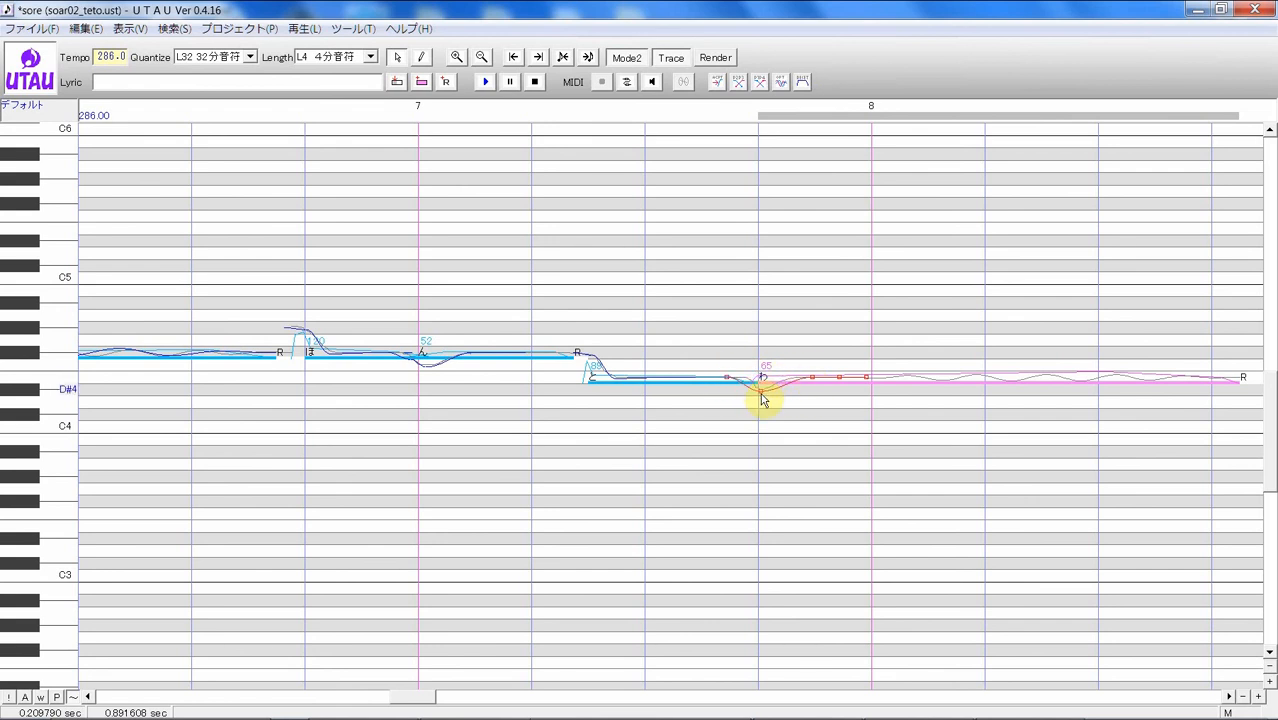
- Add a pitch point to the わ note and arrange the points so the dip to D#4 follows the traced curve
right_click(763, 399)
click(833, 485)
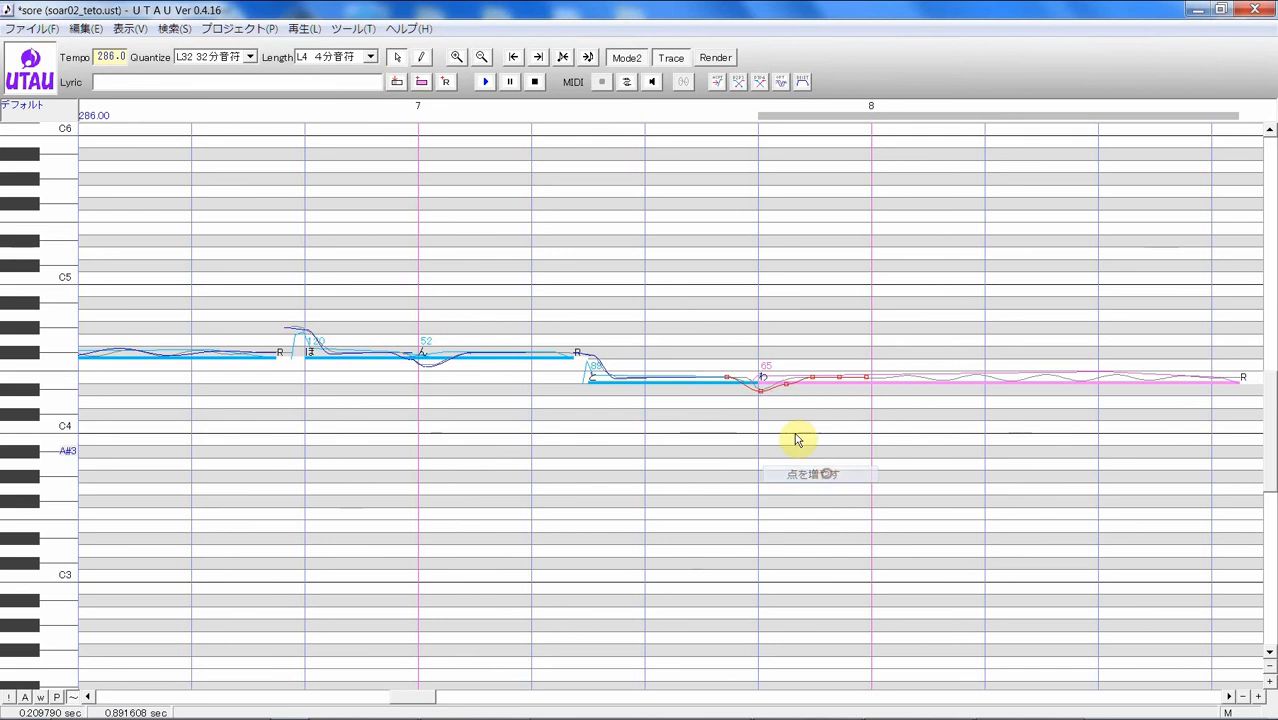
mouse_move(748, 377)
mouse_down()
mouse_move(785, 392)
mouse_move(758, 389)
mouse_up()
click(799, 400)
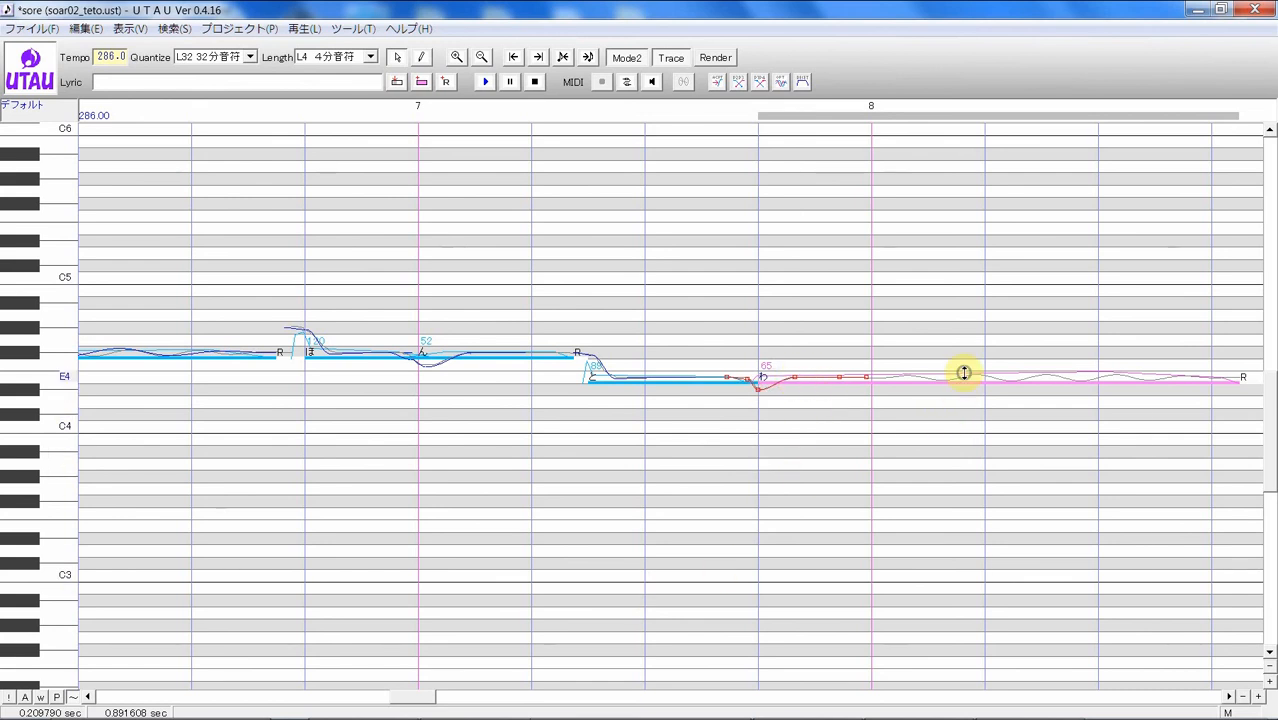
- Enable vibrato on the わ note with 65% length, 210 ms cycle and 55 cent depth
right_click(964, 373)
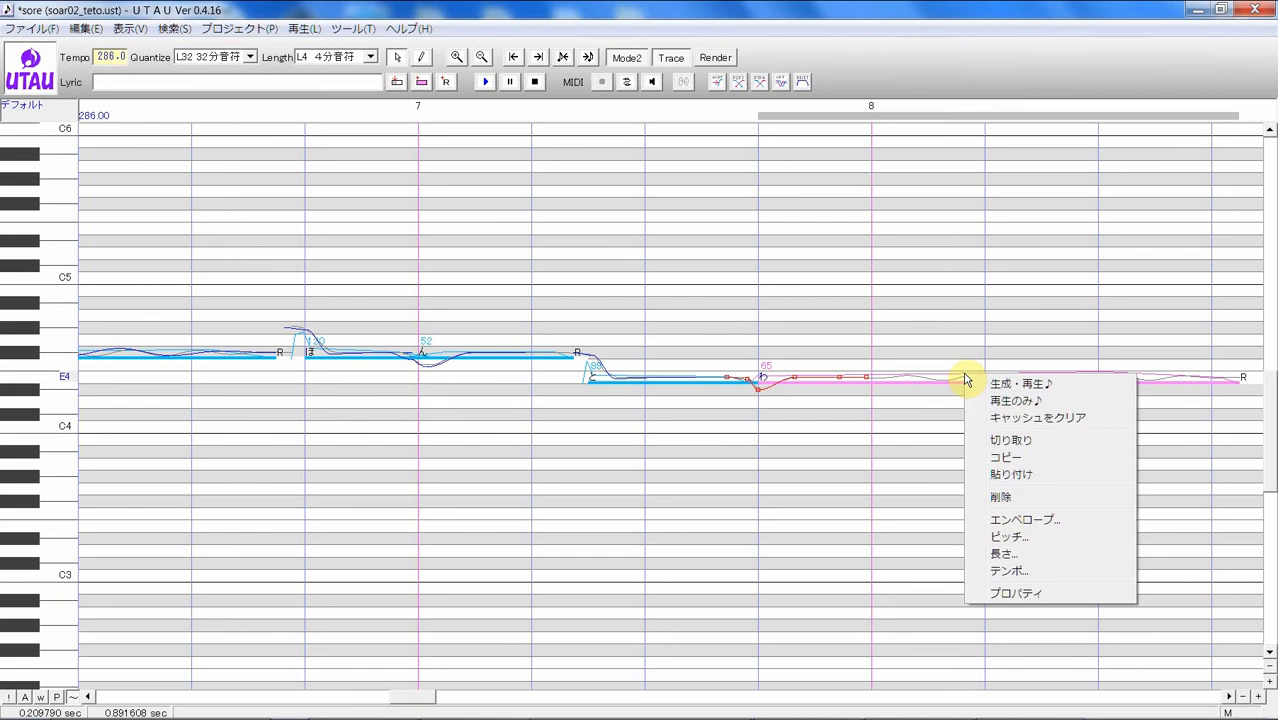
click(1041, 540)
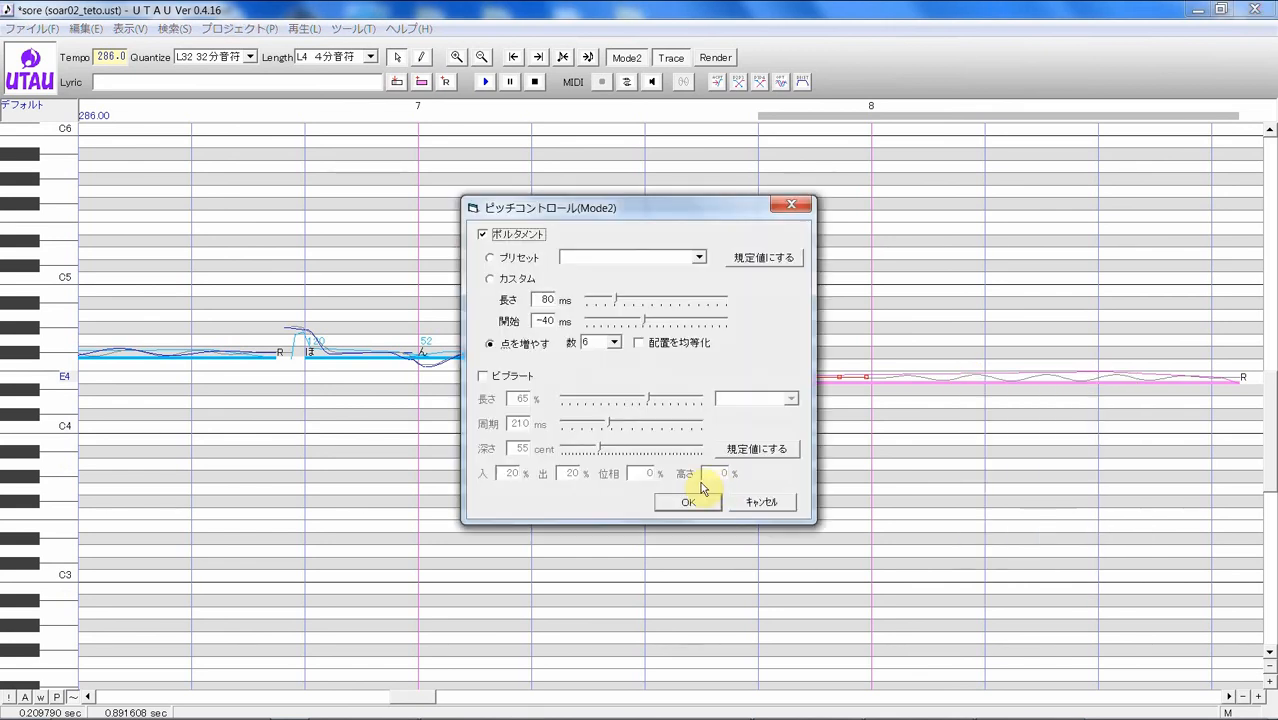
click(506, 376)
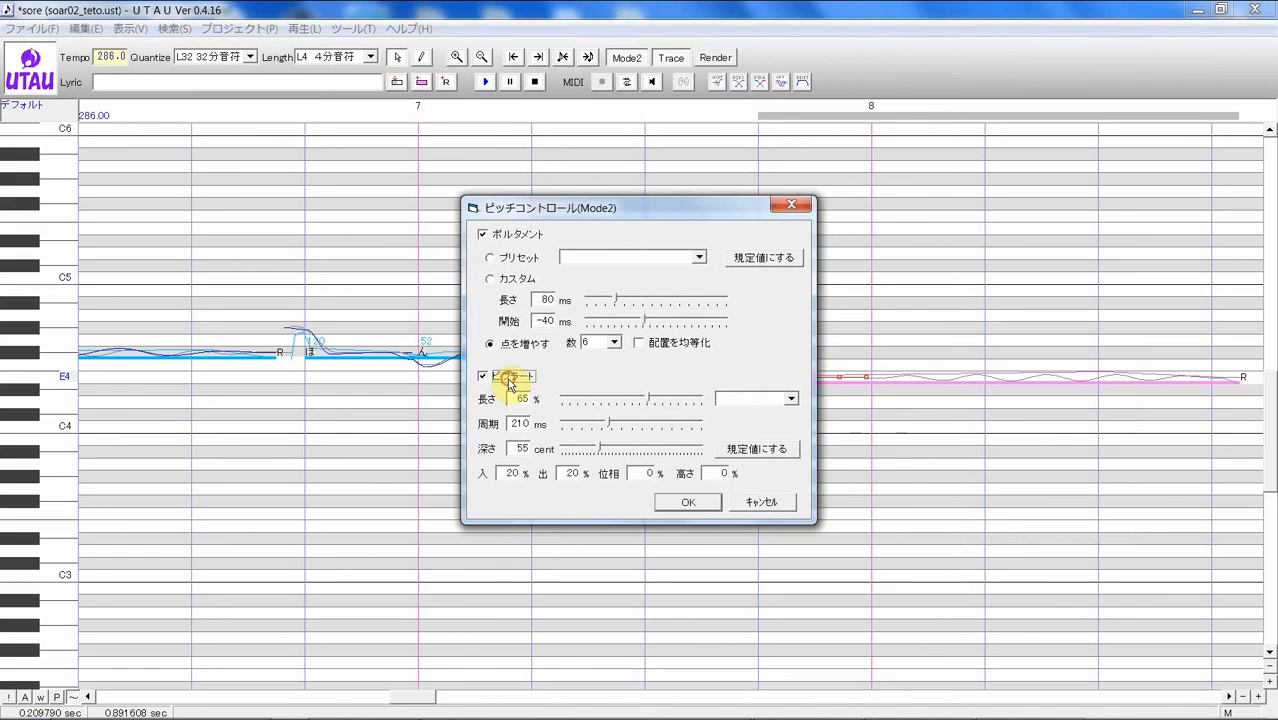
click(696, 503)
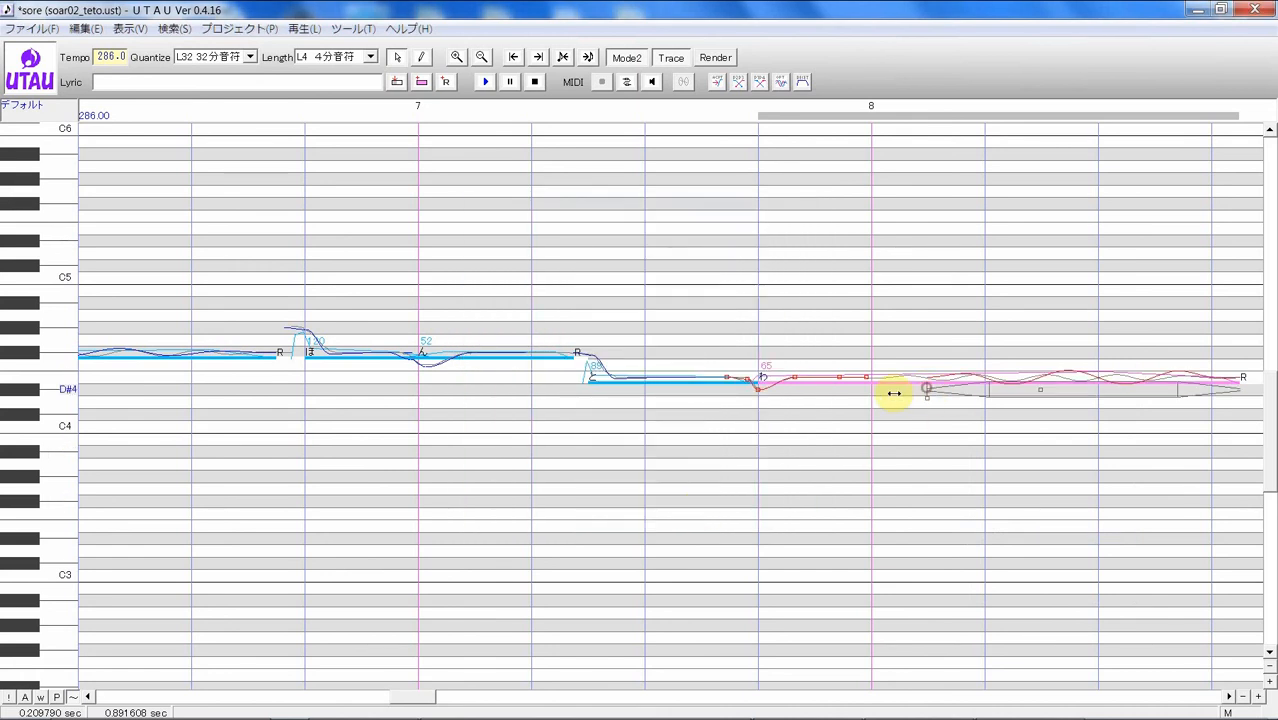
- Extend the わ note's vibrato to start just before bar 8, shorten its cycle, lengthen both fades and reduce its depth
drag(894, 393, 859, 398)
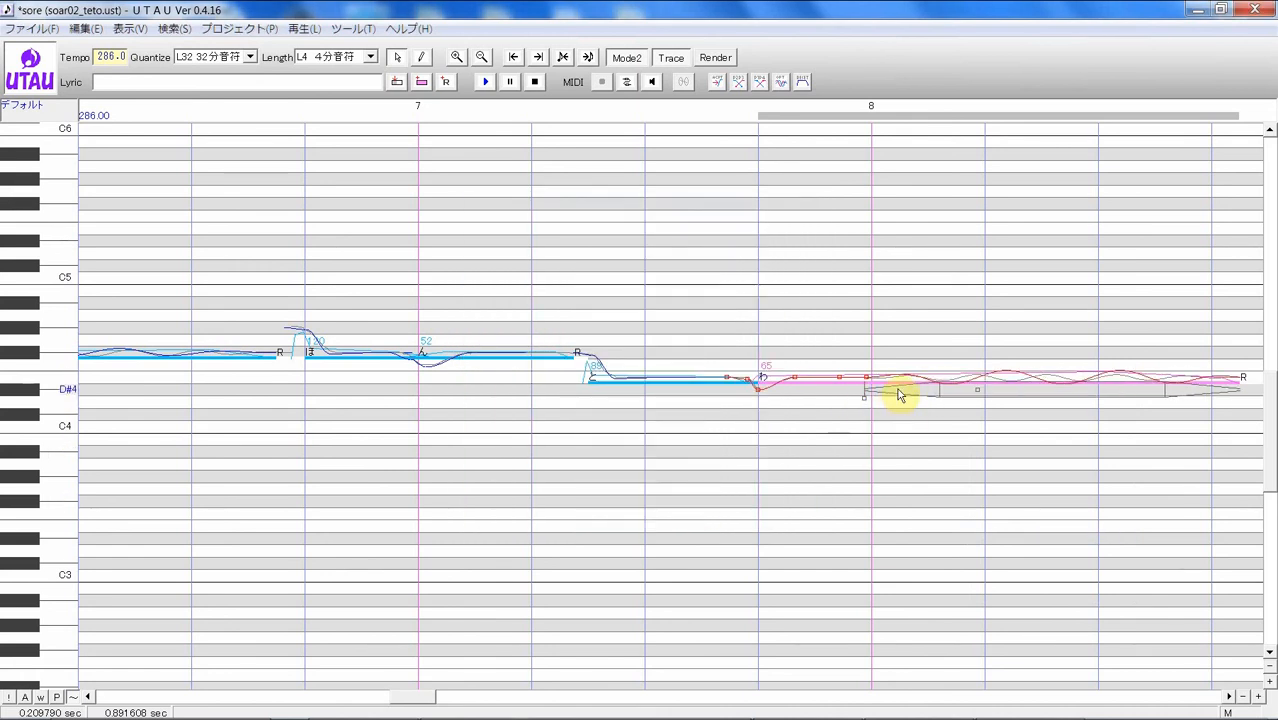
drag(977, 390, 937, 392)
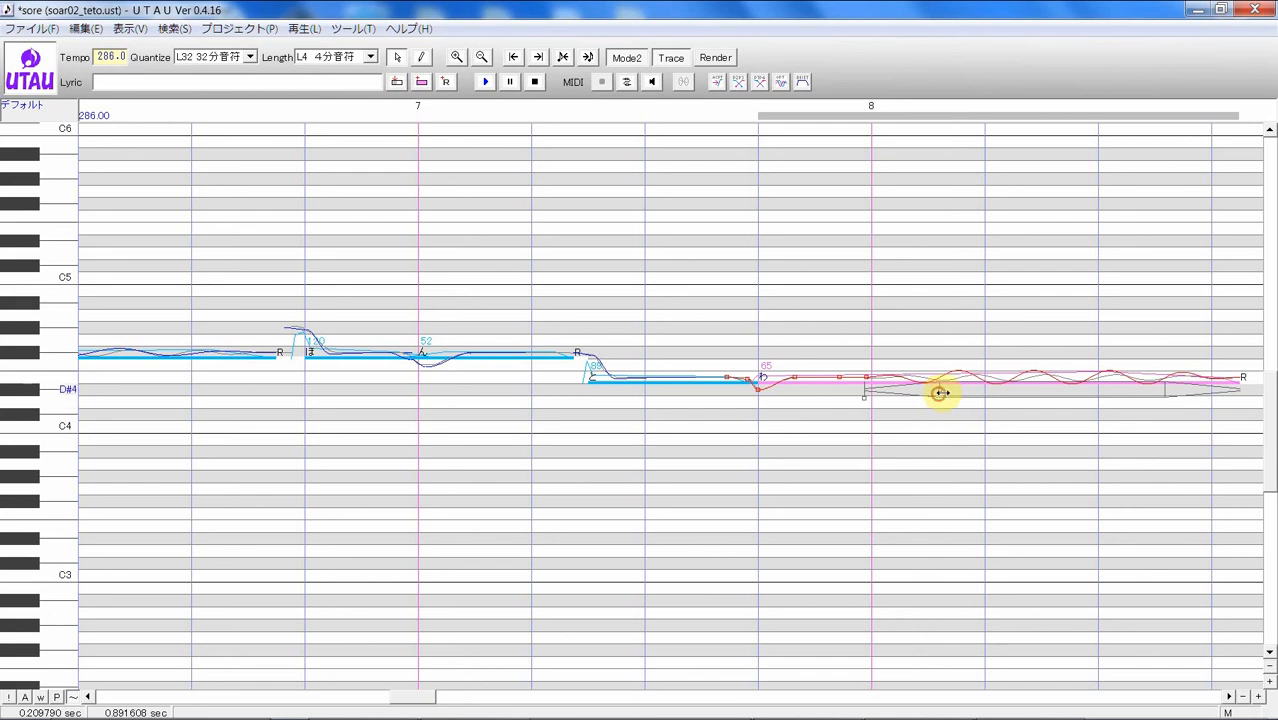
drag(975, 391, 1171, 400)
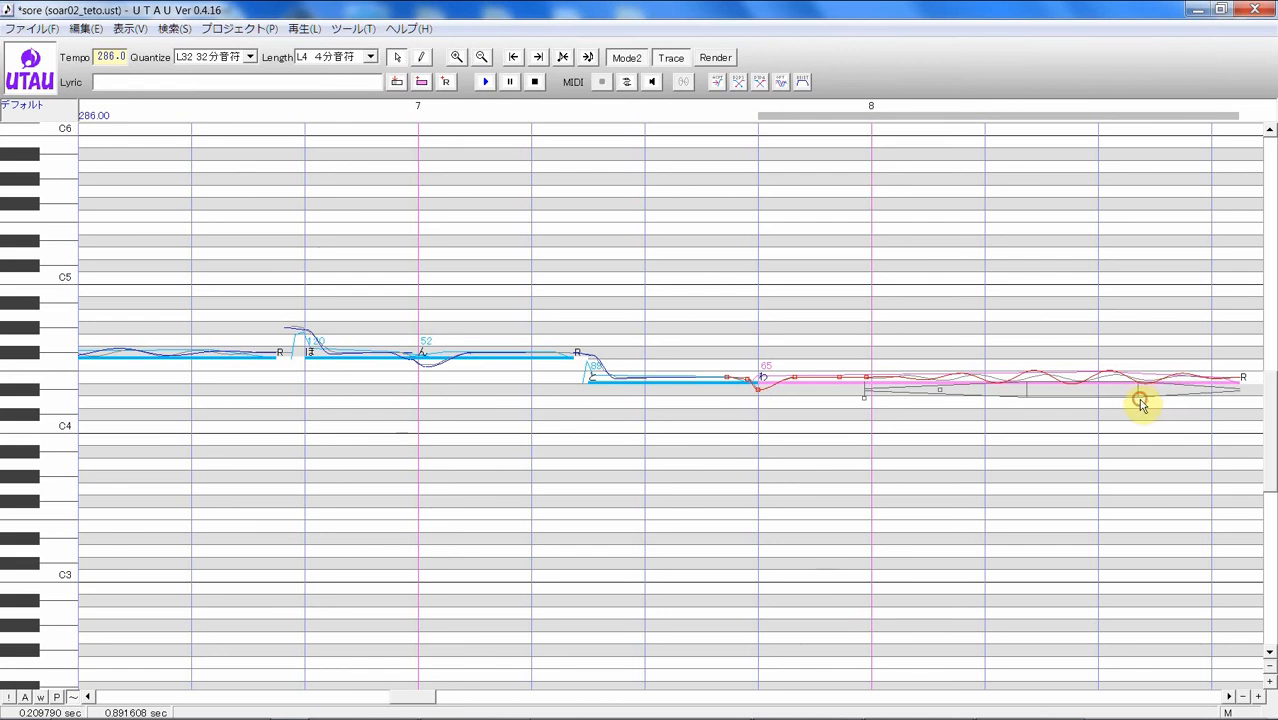
drag(1122, 383, 1127, 382)
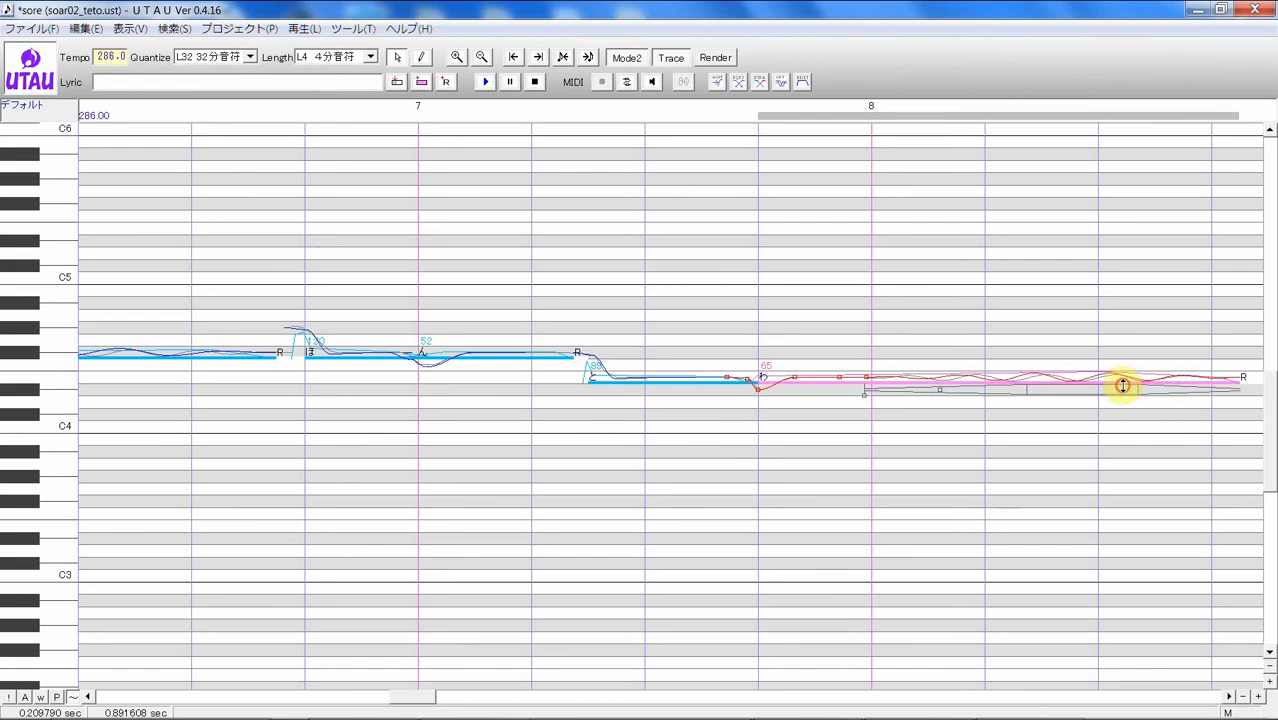
- Play back the わ note and the whole redrawn phrase from the first た through わ in Mode2
click(486, 82)
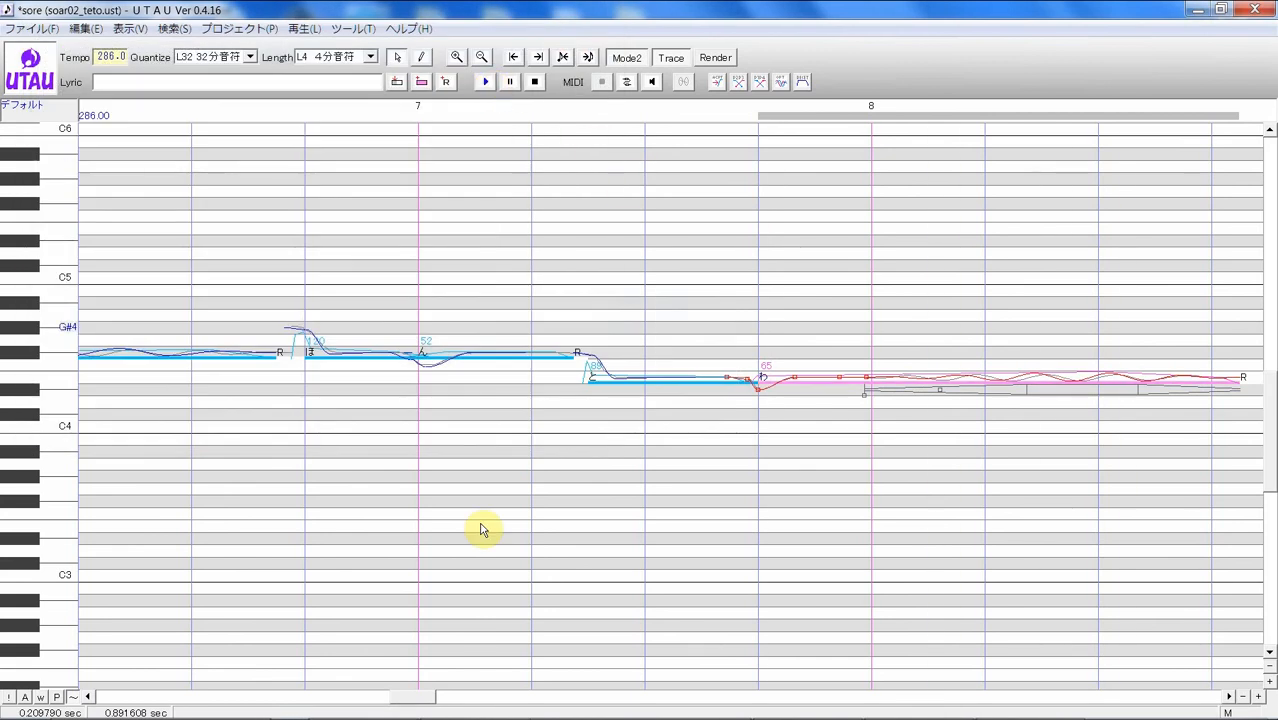
drag(405, 700, 436, 697)
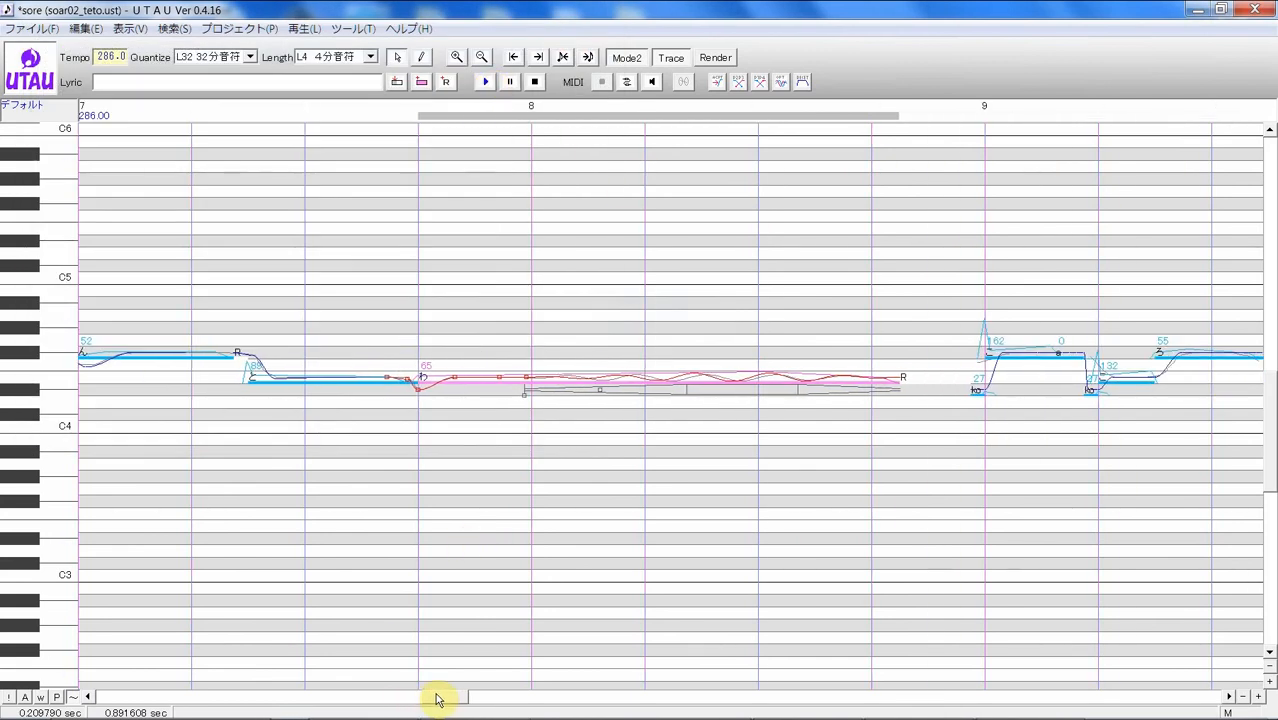
mouse_move(582, 474)
mouse_down()
mouse_move(108, 507)
mouse_move(23, 496)
mouse_move(34, 508)
mouse_move(414, 448)
mouse_move(610, 444)
mouse_move(595, 452)
mouse_up()
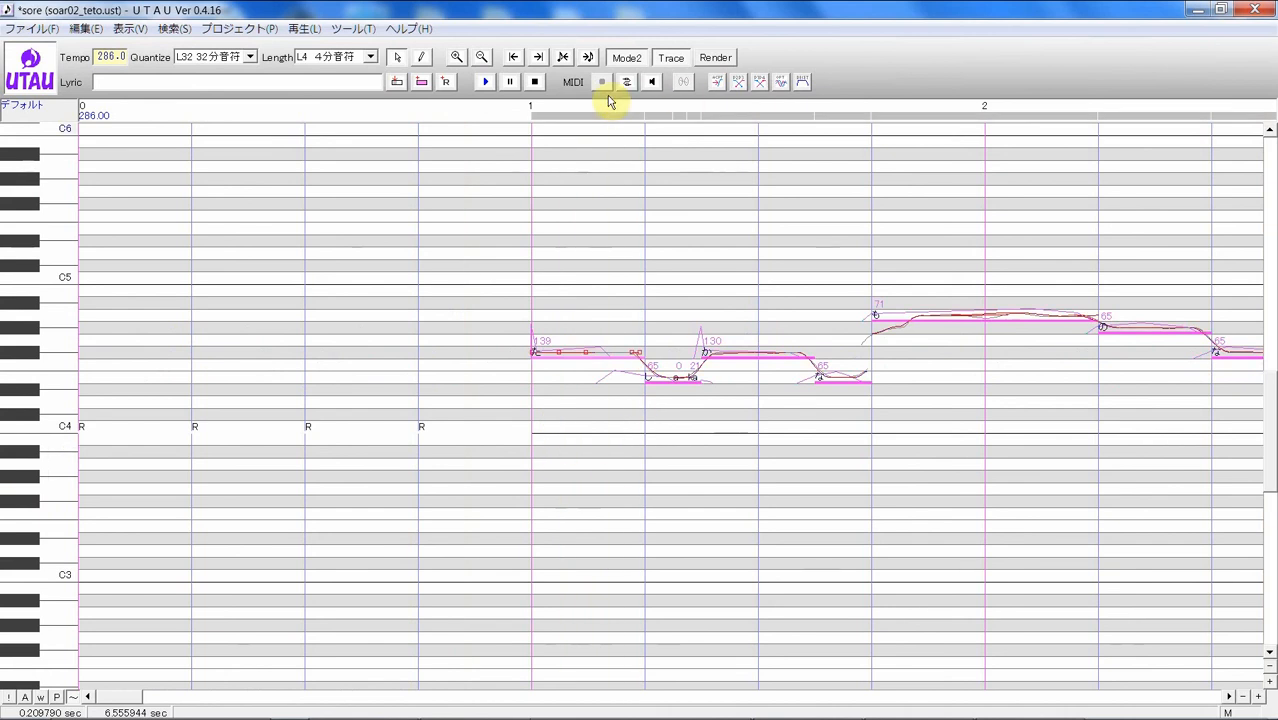
click(487, 82)
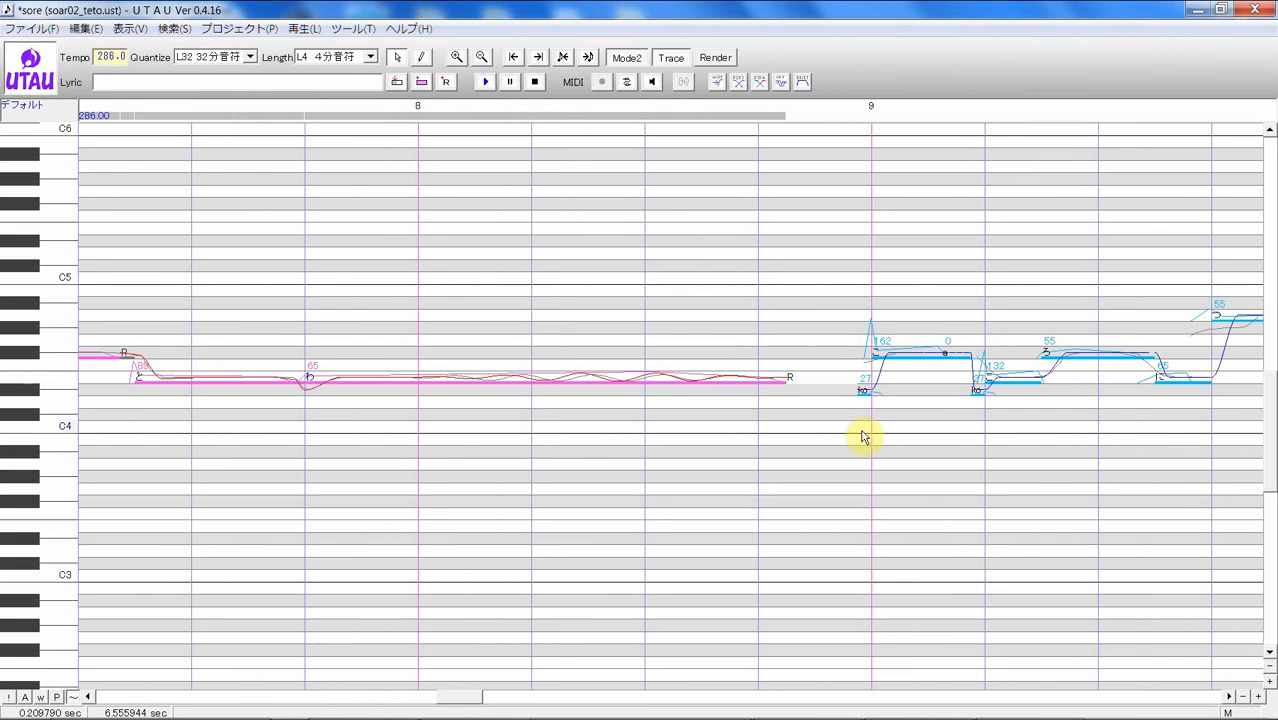
drag(583, 431, 540, 345)
click(485, 83)
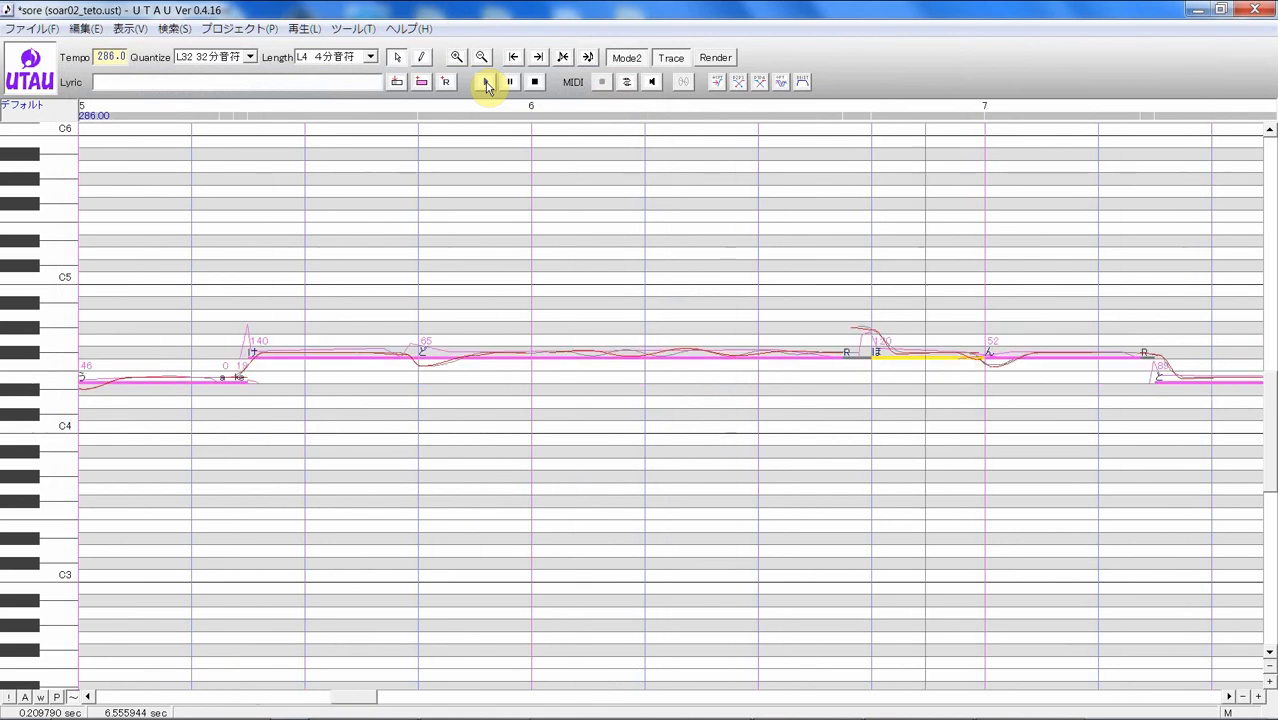
click(487, 86)
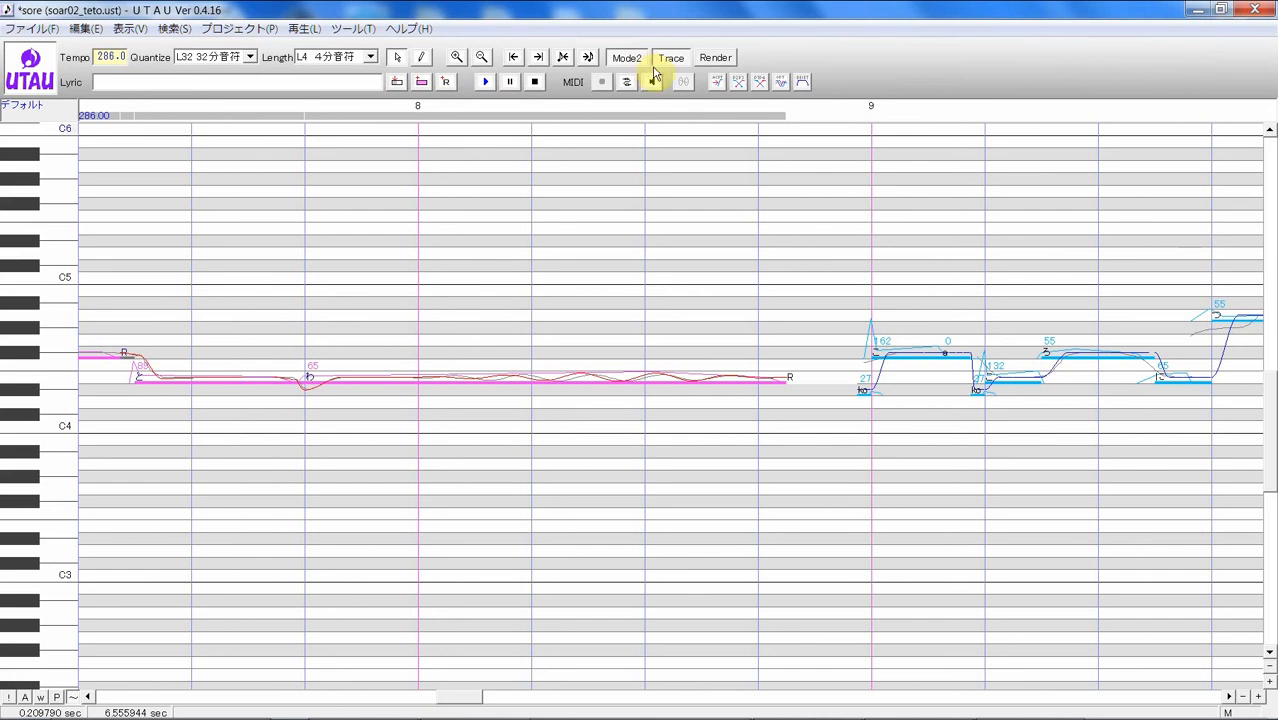
- Switch Mode2 off, play the same phrase with its original pitchbends for comparison, and switch Mode2 back on
click(636, 60)
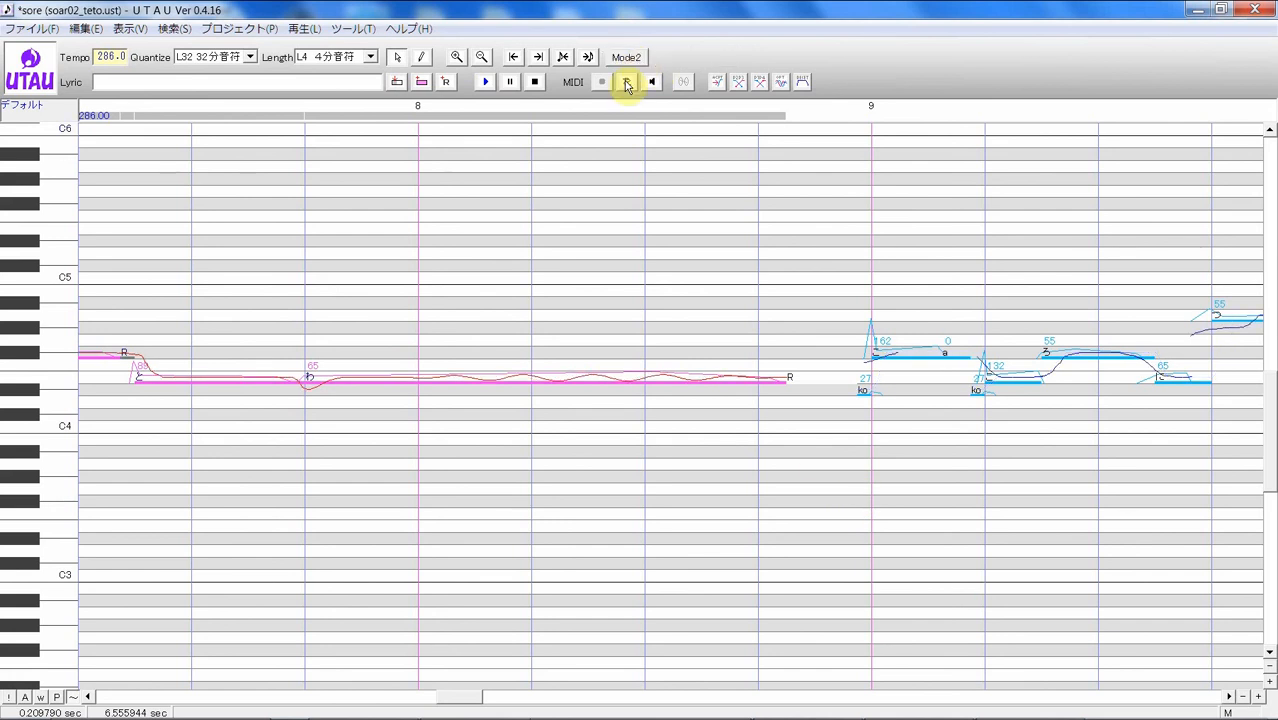
click(488, 82)
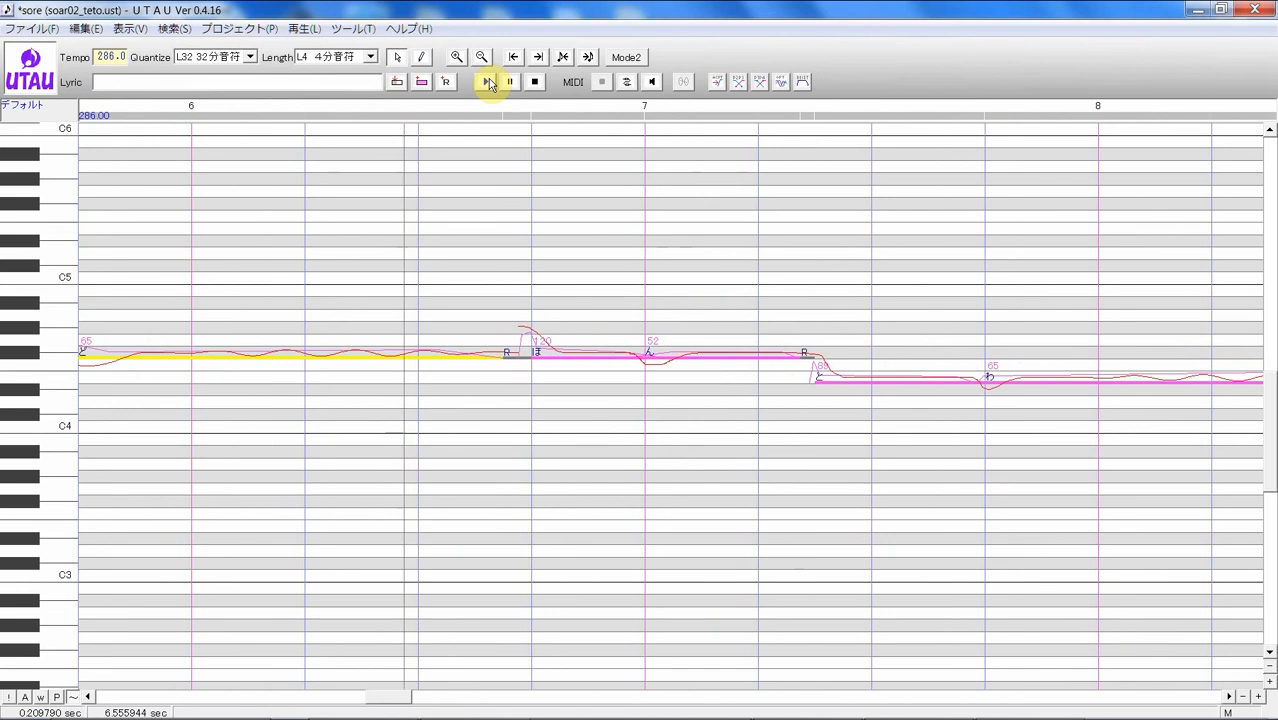
click(624, 58)
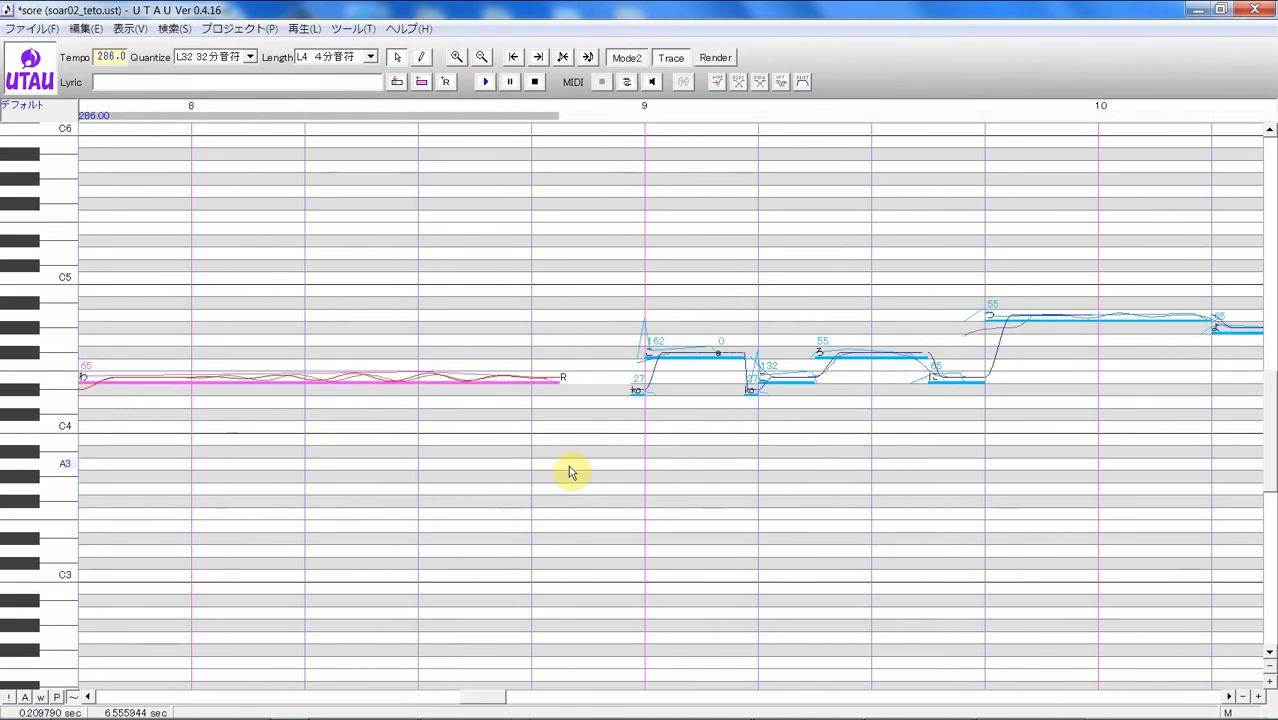
- Return to the start of the song and set the project's voicebank to the Hyou Yuki VCV folder
drag(485, 698, 376, 690)
drag(240, 685, 242, 680)
drag(380, 700, 133, 697)
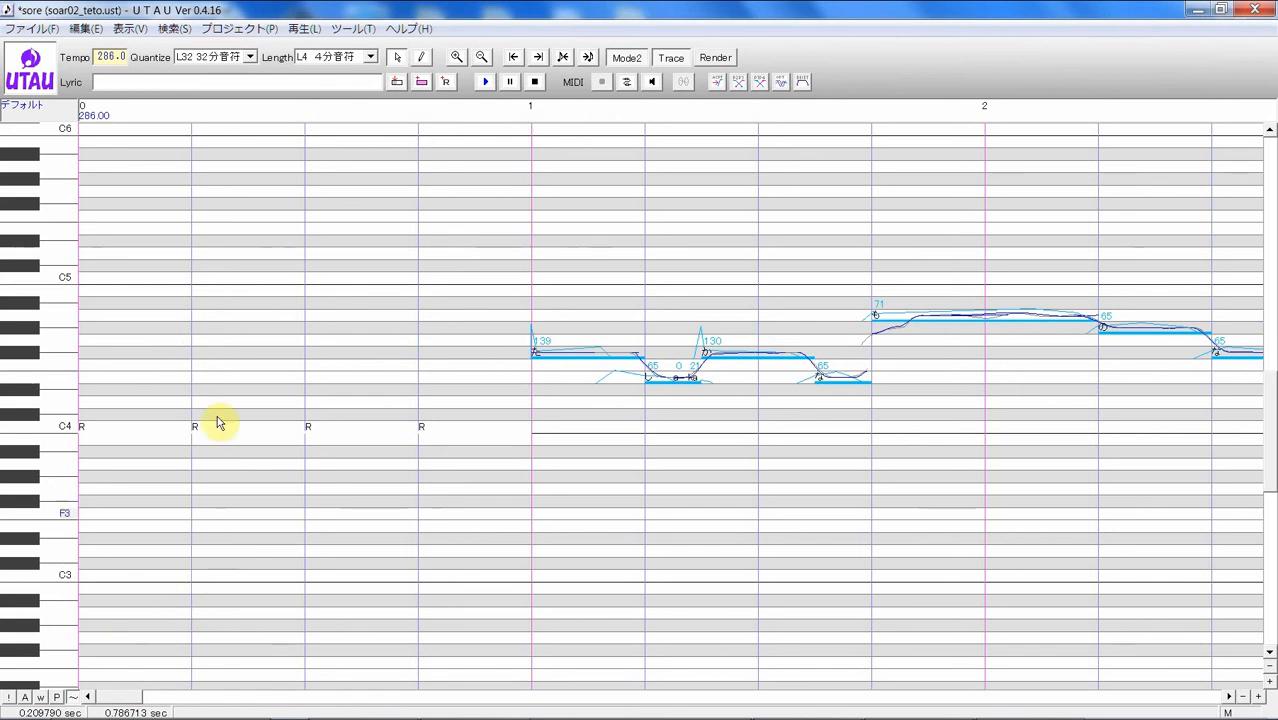
click(247, 29)
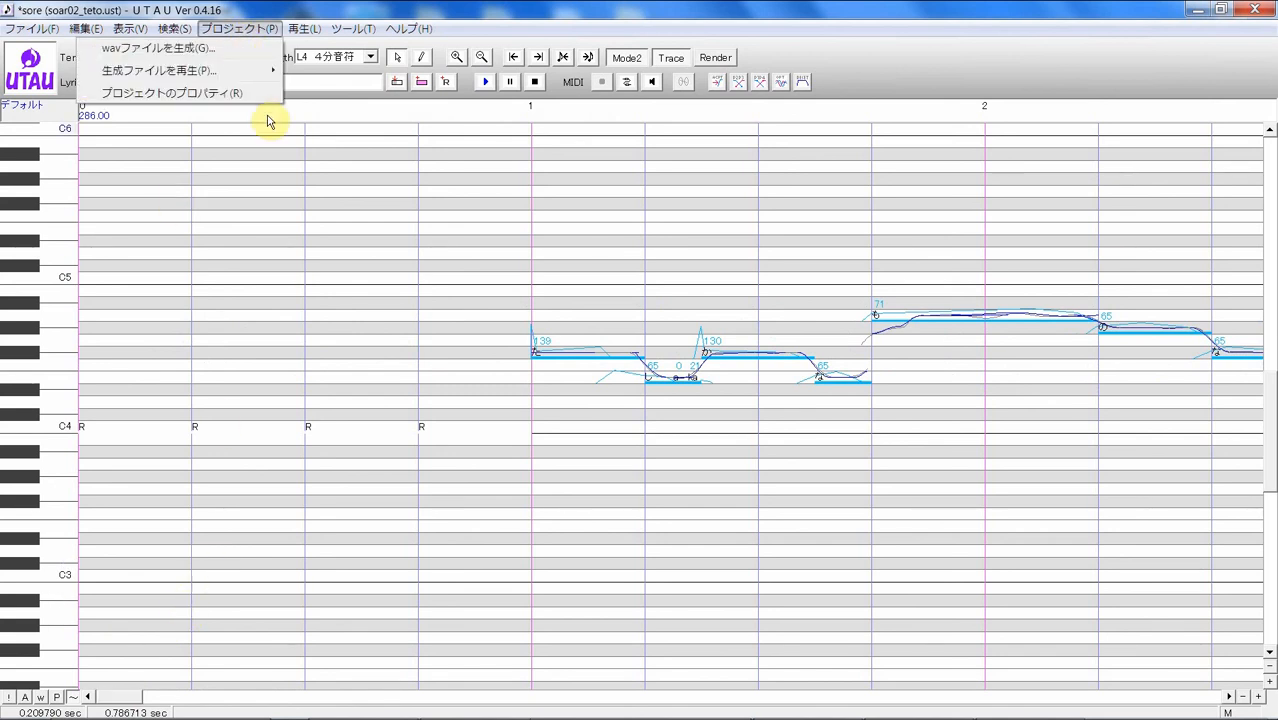
click(200, 93)
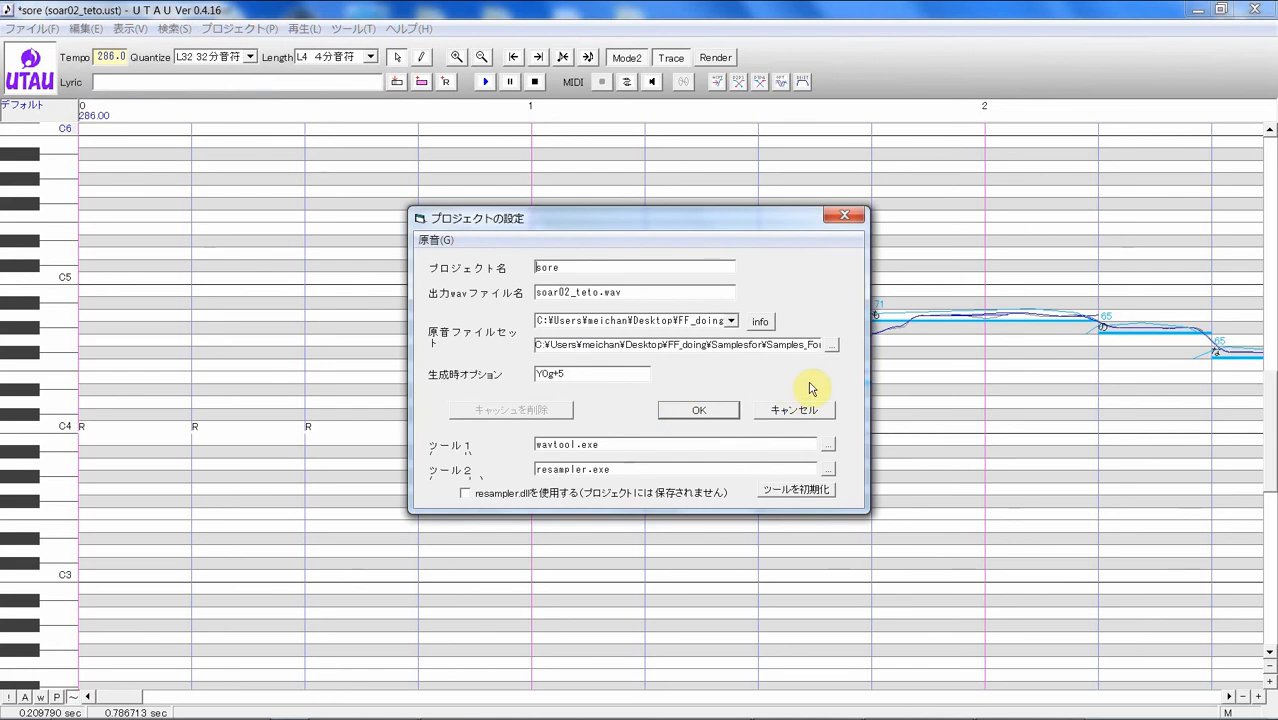
click(831, 345)
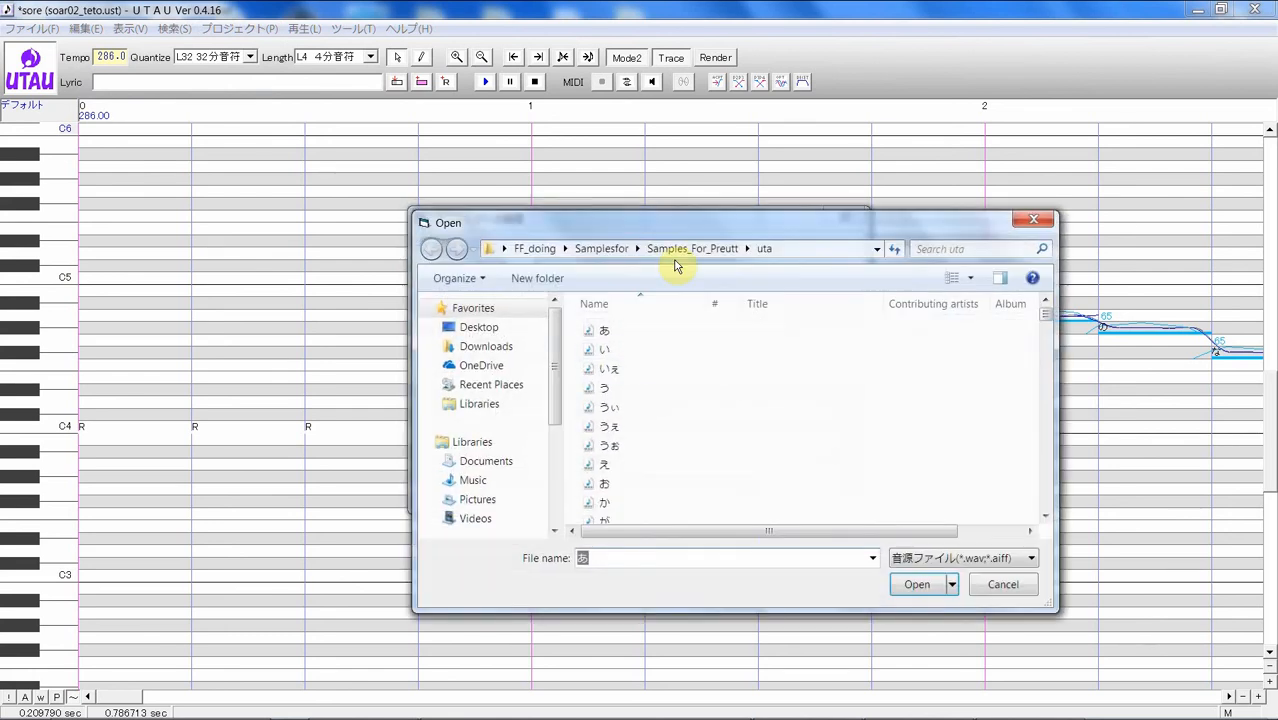
click(537, 249)
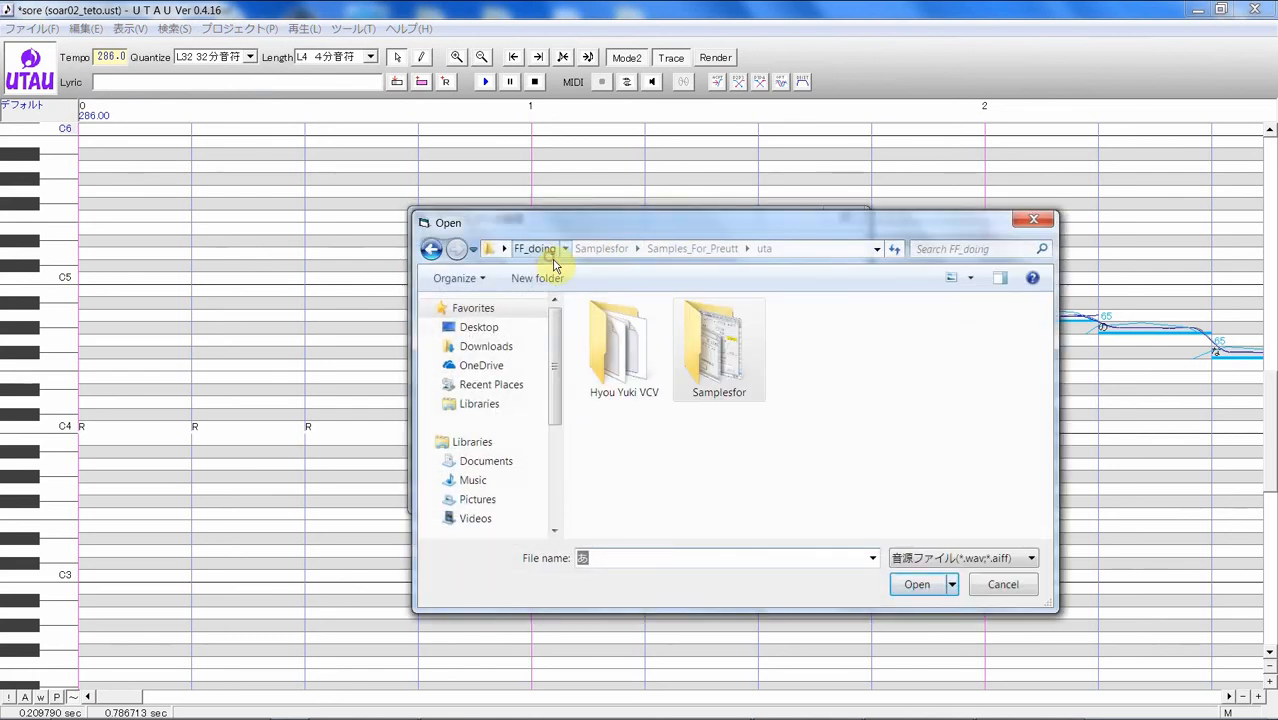
click(630, 380)
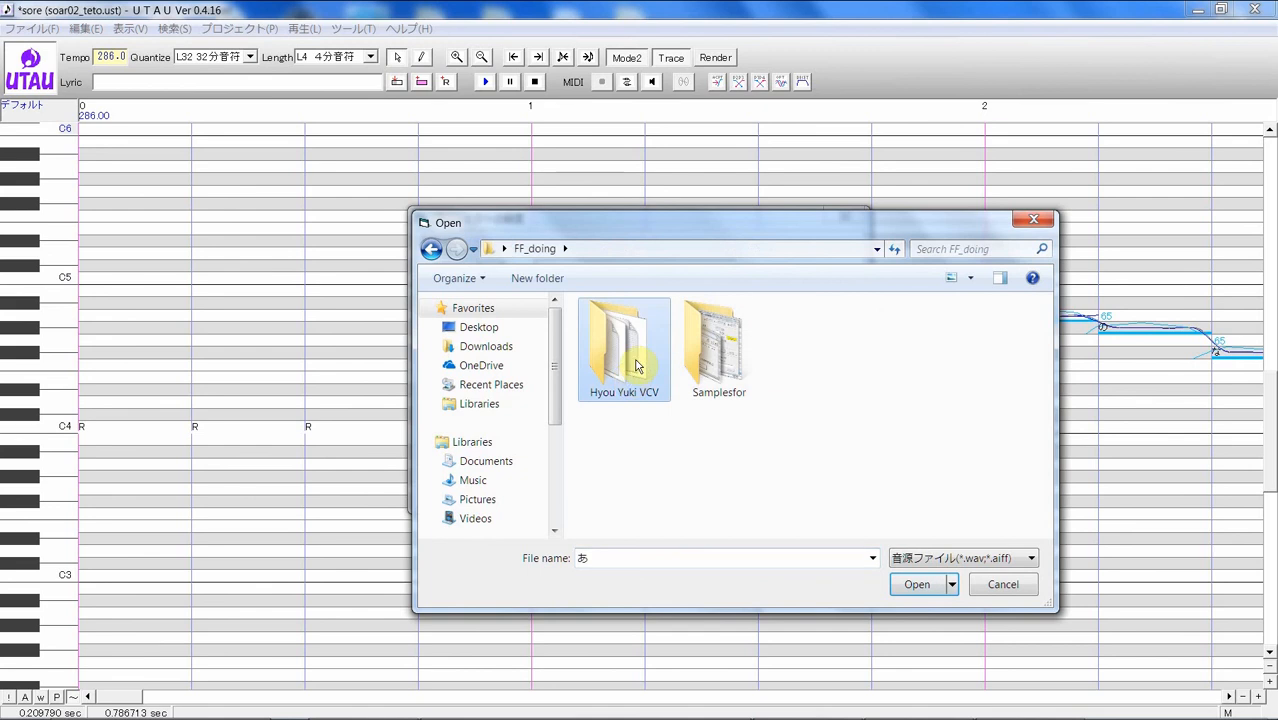
double_click(635, 365)
click(683, 407)
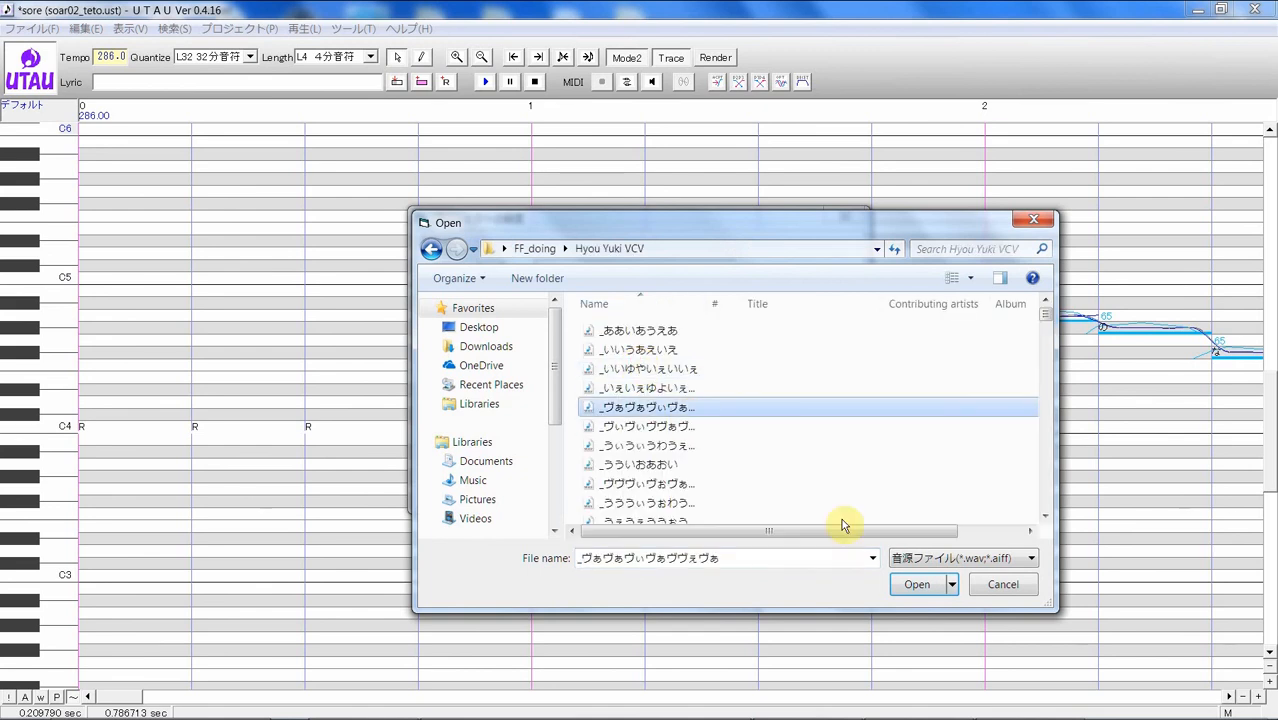
click(920, 585)
click(713, 413)
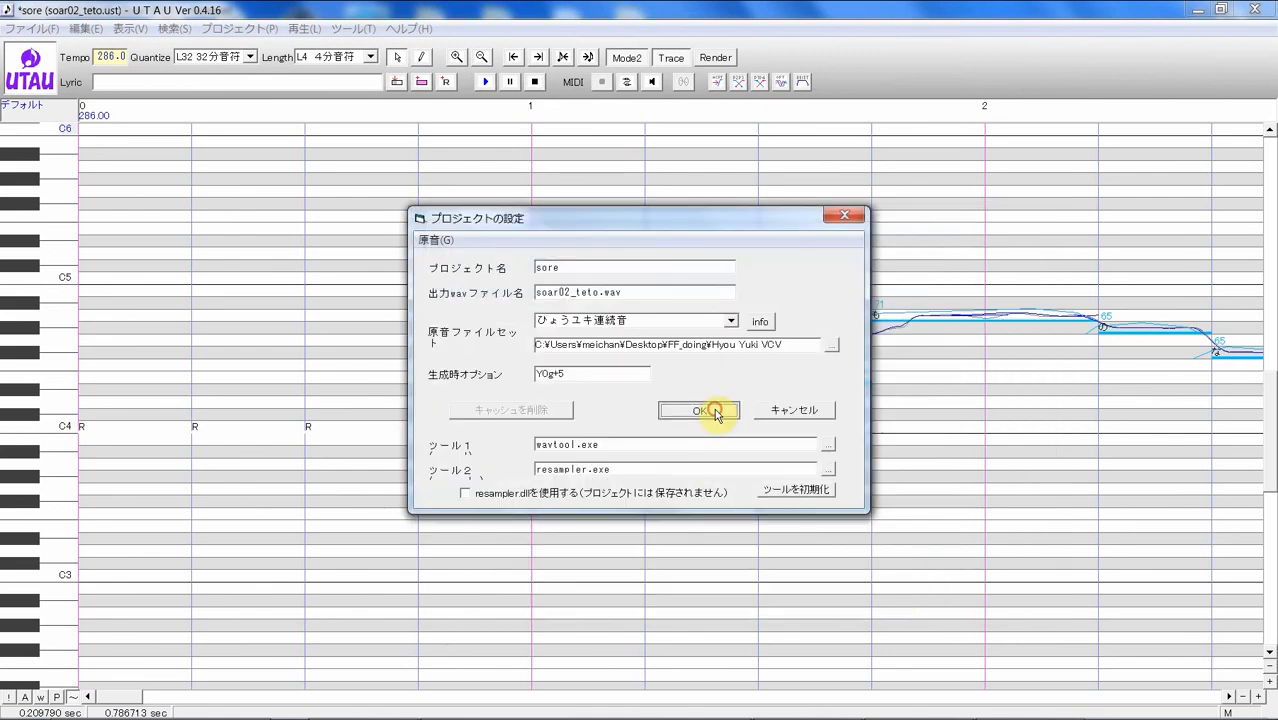
- Open the Hyou Yuki VCV voicebank's sample settings, look over the aliases and accept them
click(345, 30)
click(349, 48)
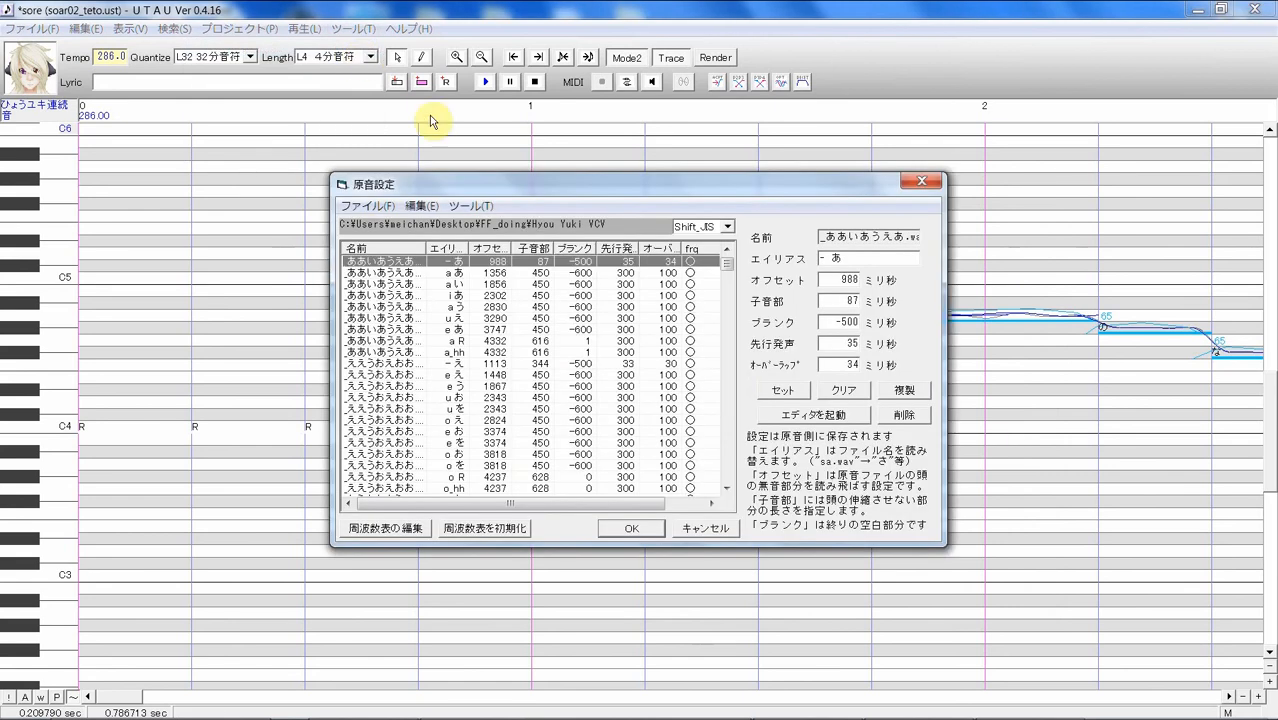
click(655, 530)
- Select the first た note and display the voicebank aliases on the notes
click(613, 459)
mouse_move(590, 462)
mouse_down()
mouse_move(666, 462)
mouse_move(588, 467)
mouse_up()
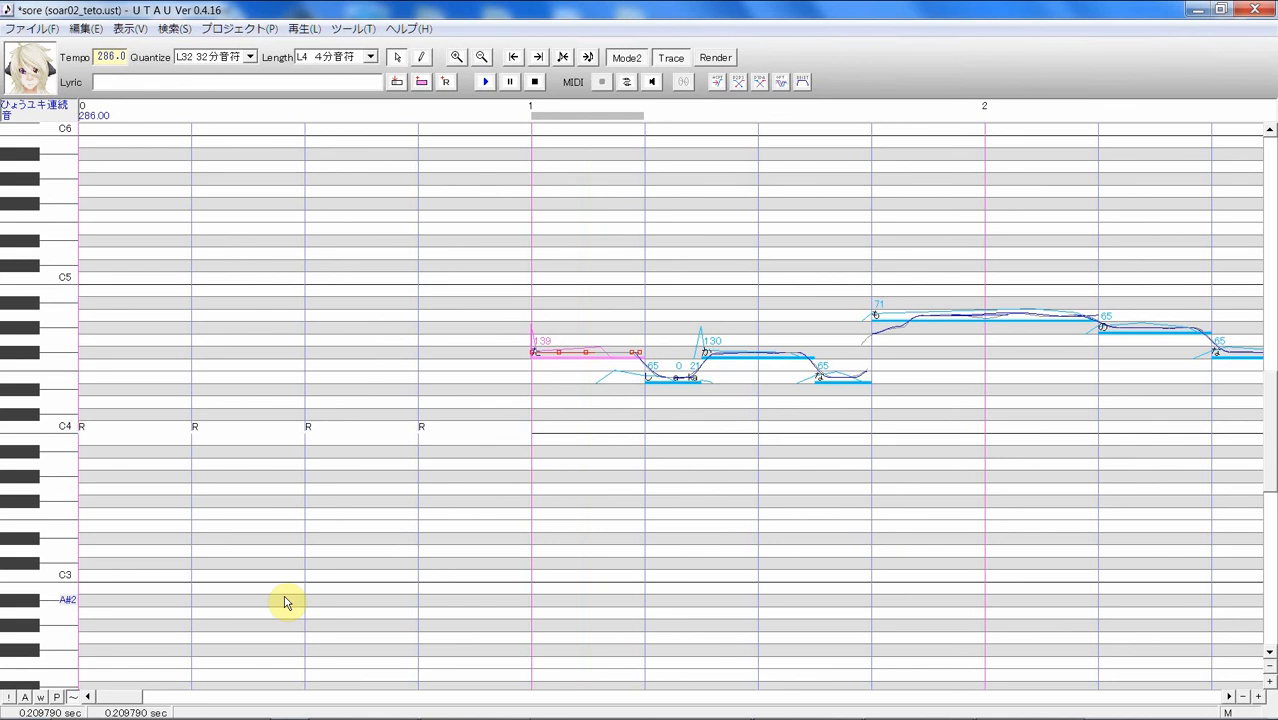
click(26, 698)
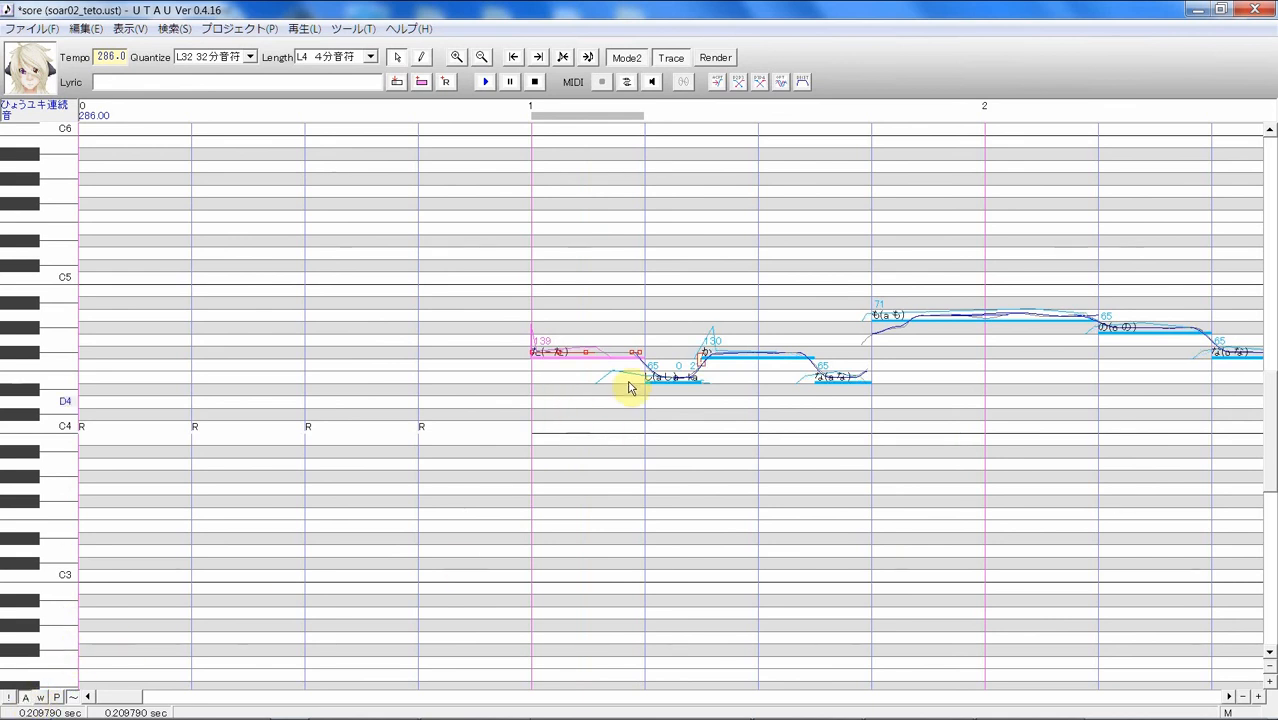
click(700, 368)
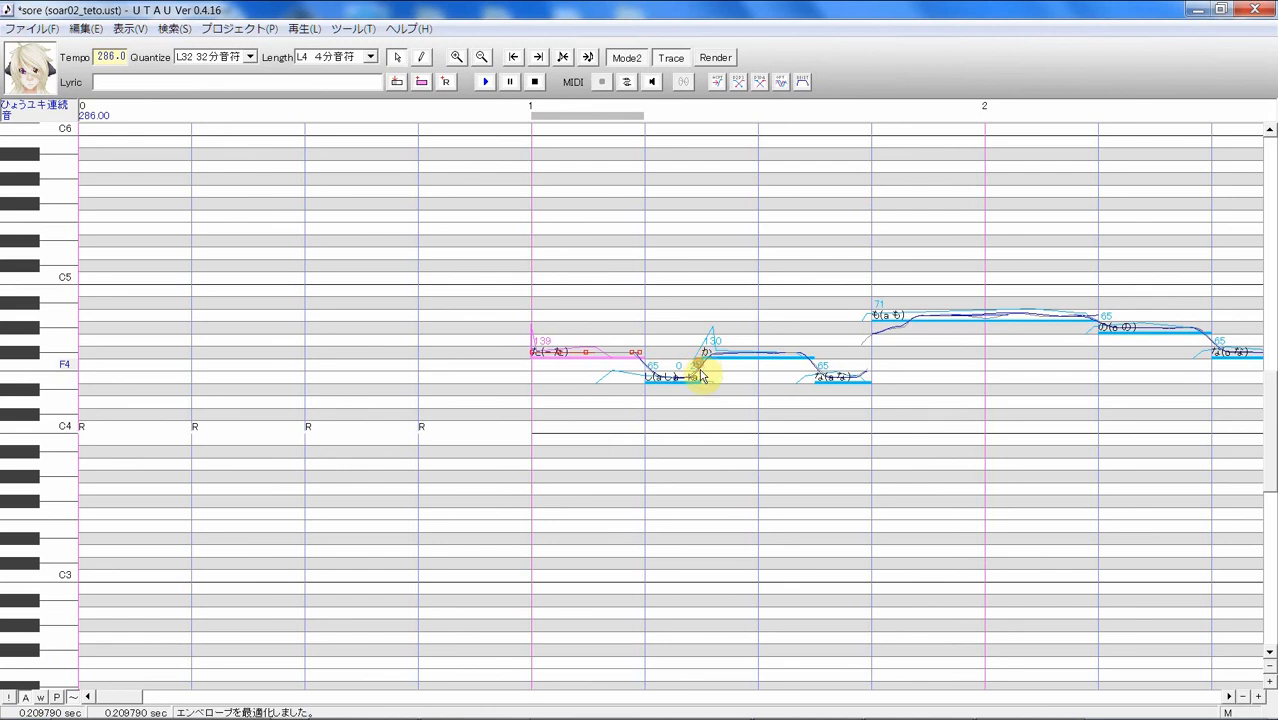
- Change the lyric of the F#4 か note in bar 1 to "- か"
click(704, 434)
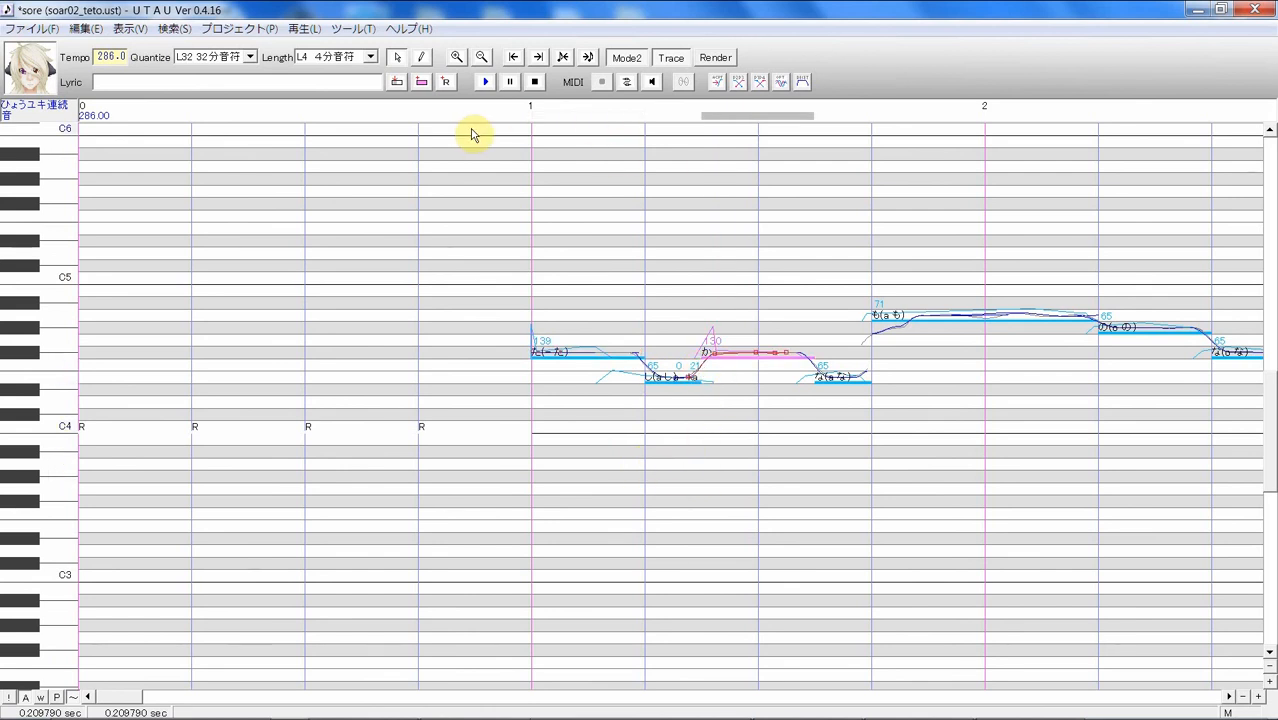
click(685, 432)
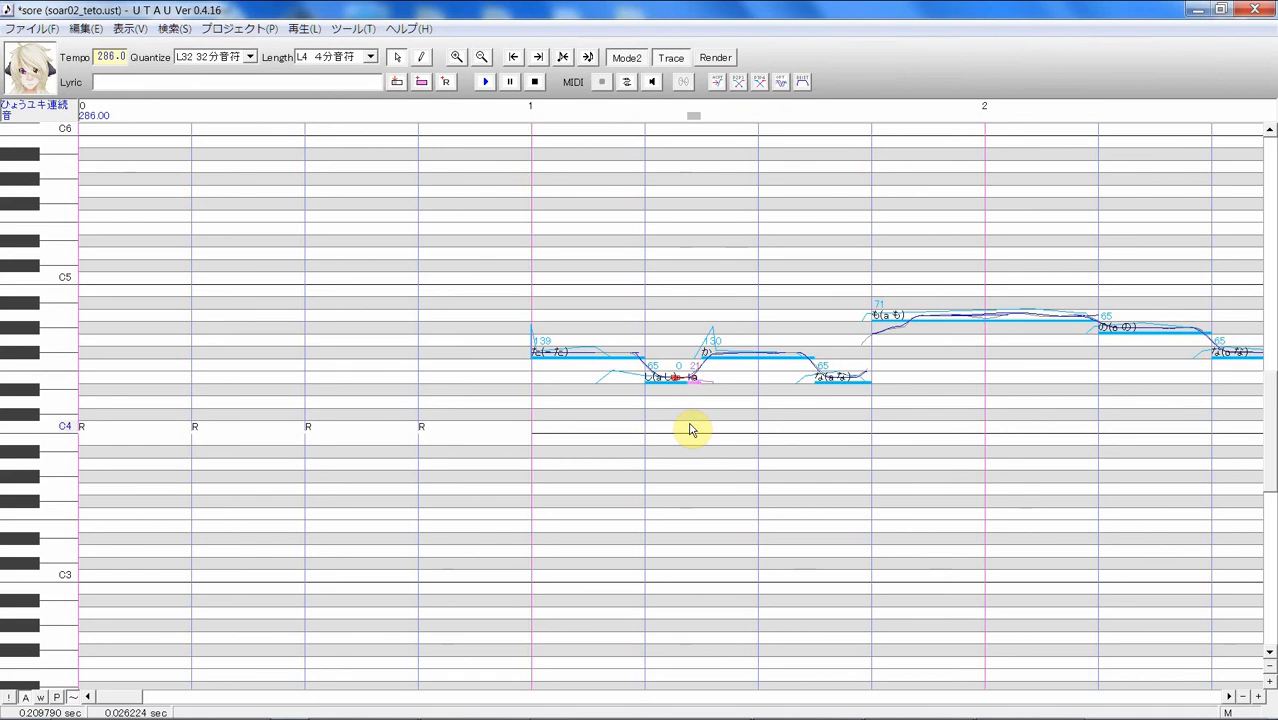
click(716, 348)
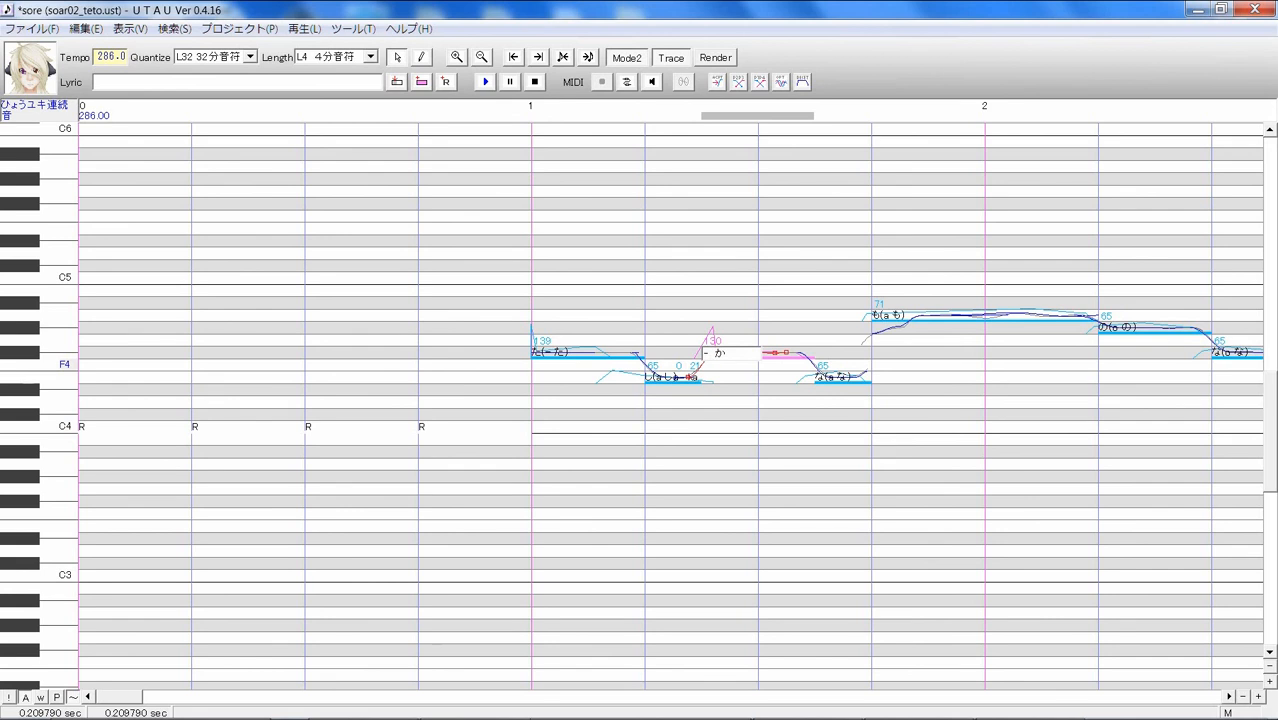
key(Return)
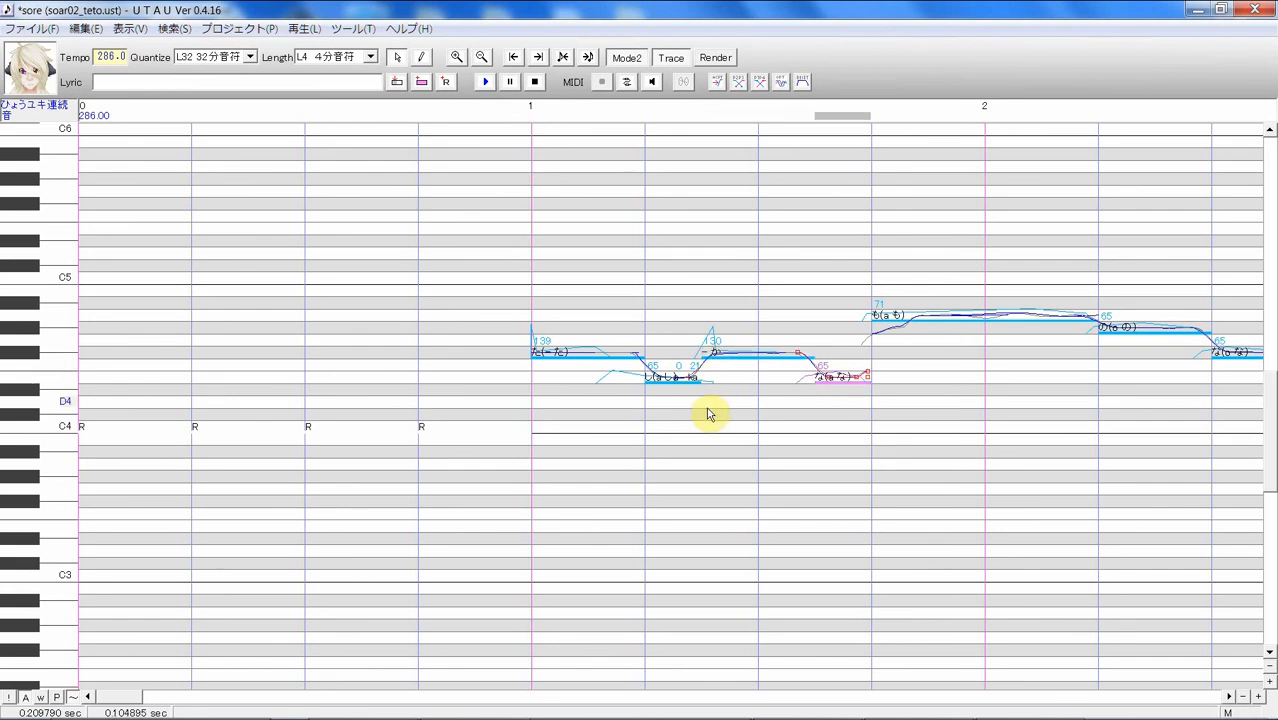
- Preview the edited か note, and play back the selected notes from the first た through か
click(700, 402)
click(736, 398)
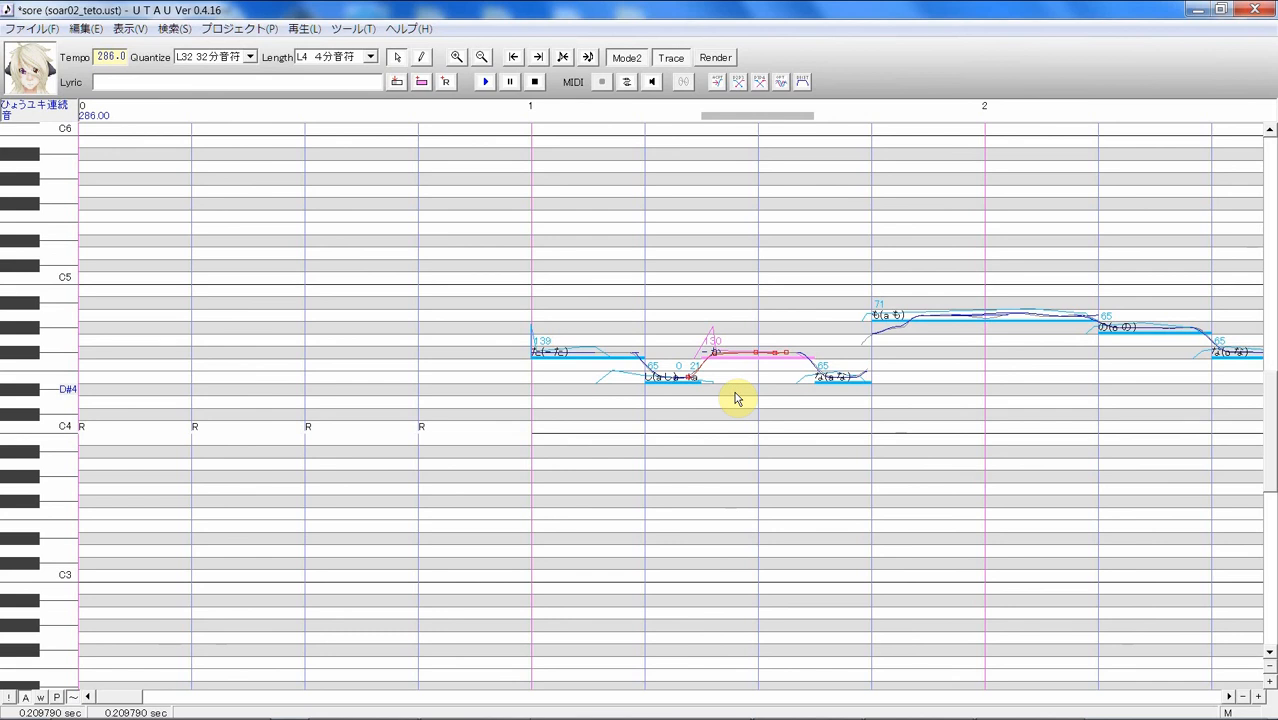
key(space)
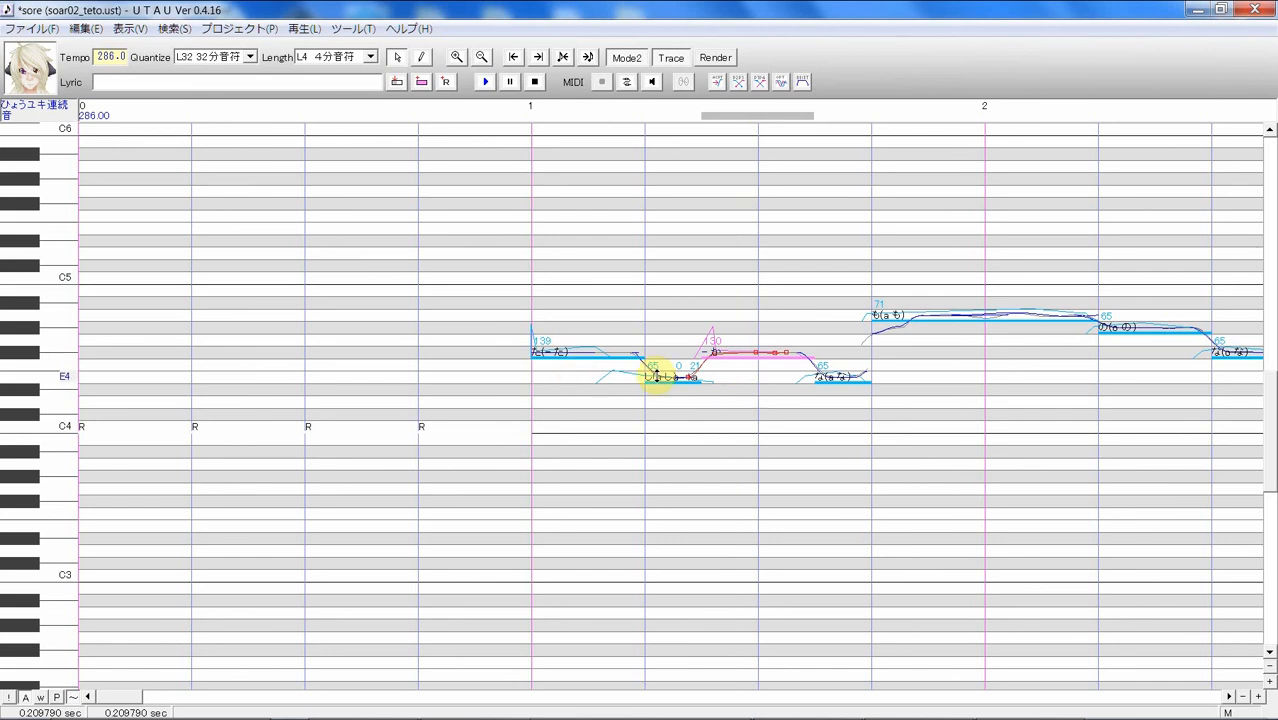
drag(596, 404, 756, 365)
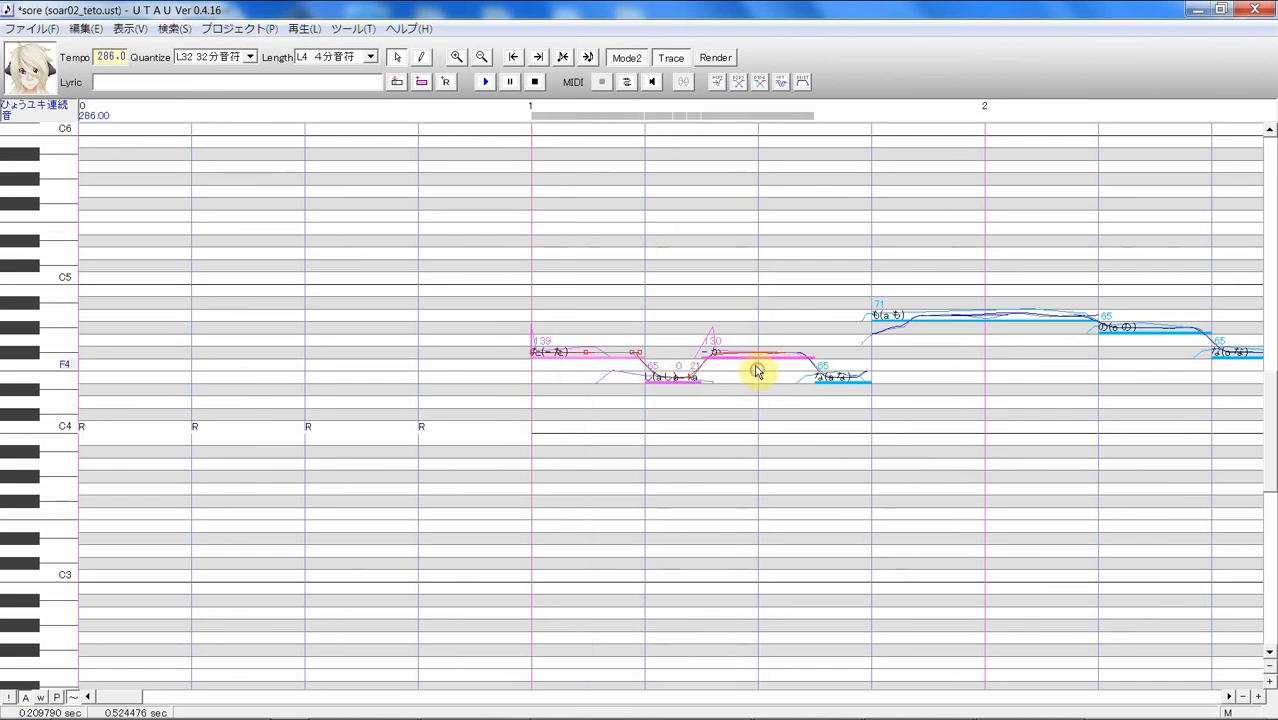
click(486, 83)
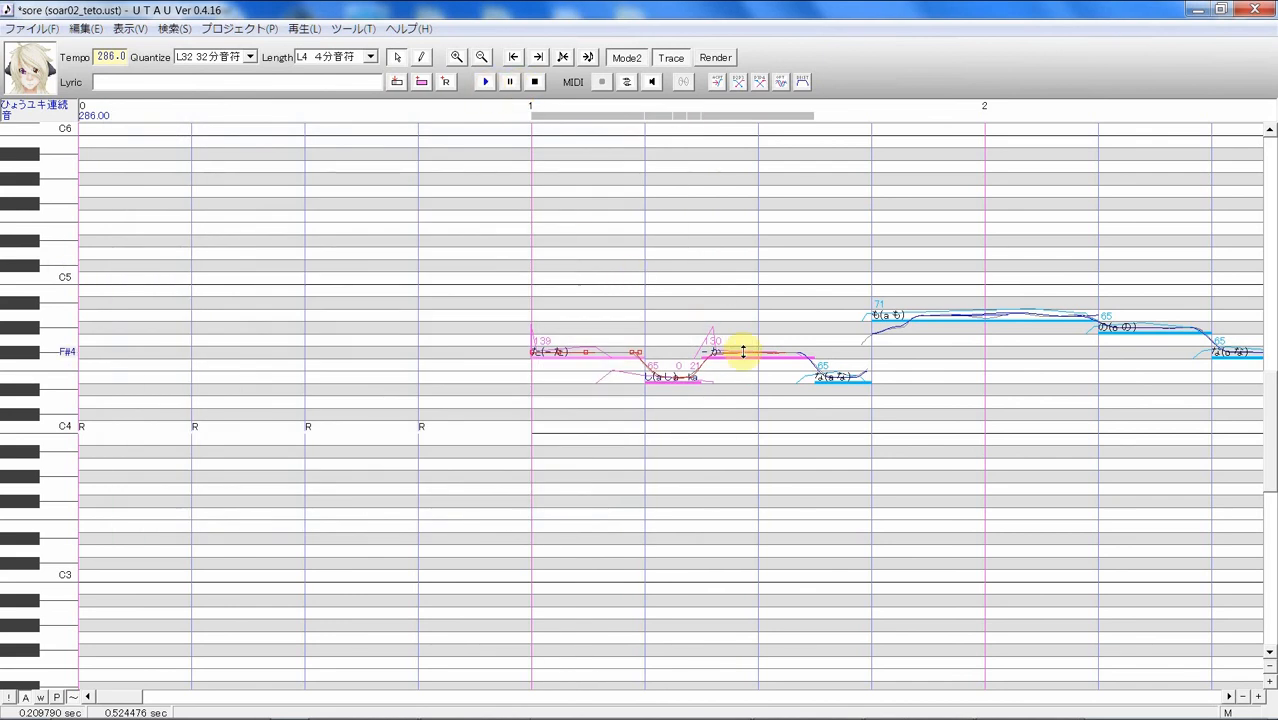
- Clear the preutterance and overlap values of the selected notes from た through か
right_click(743, 352)
click(825, 520)
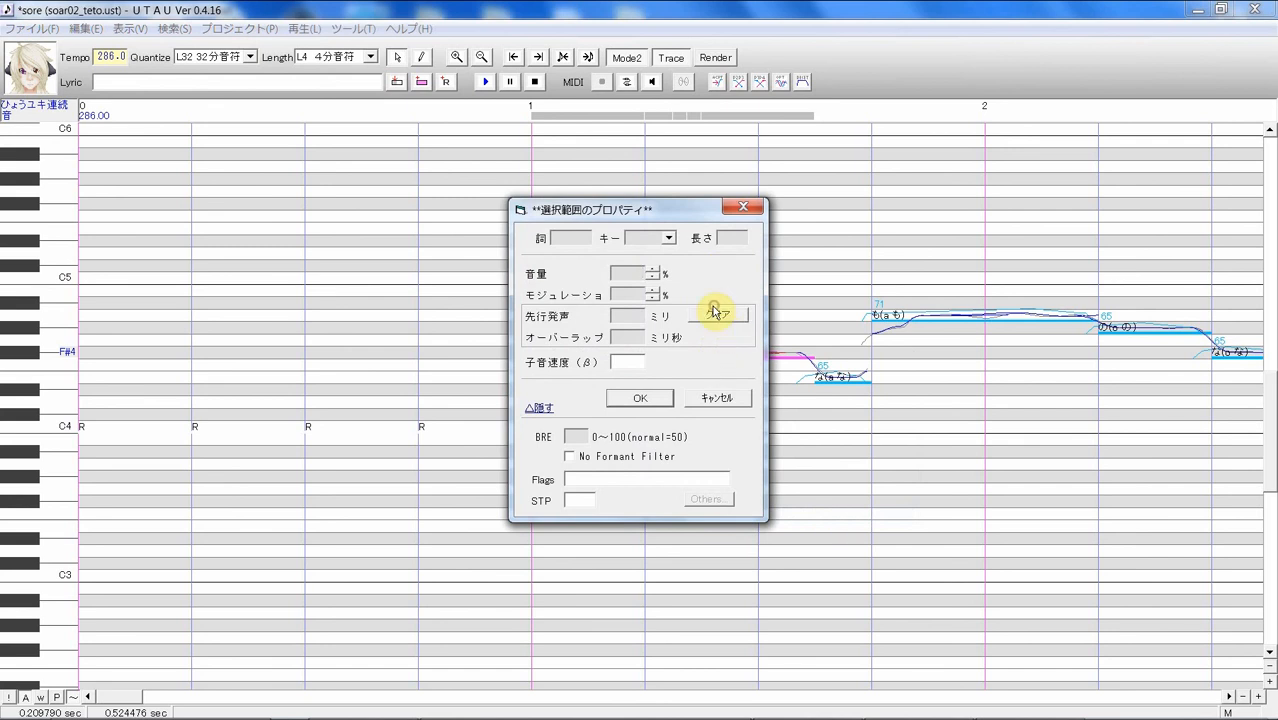
click(716, 314)
click(648, 401)
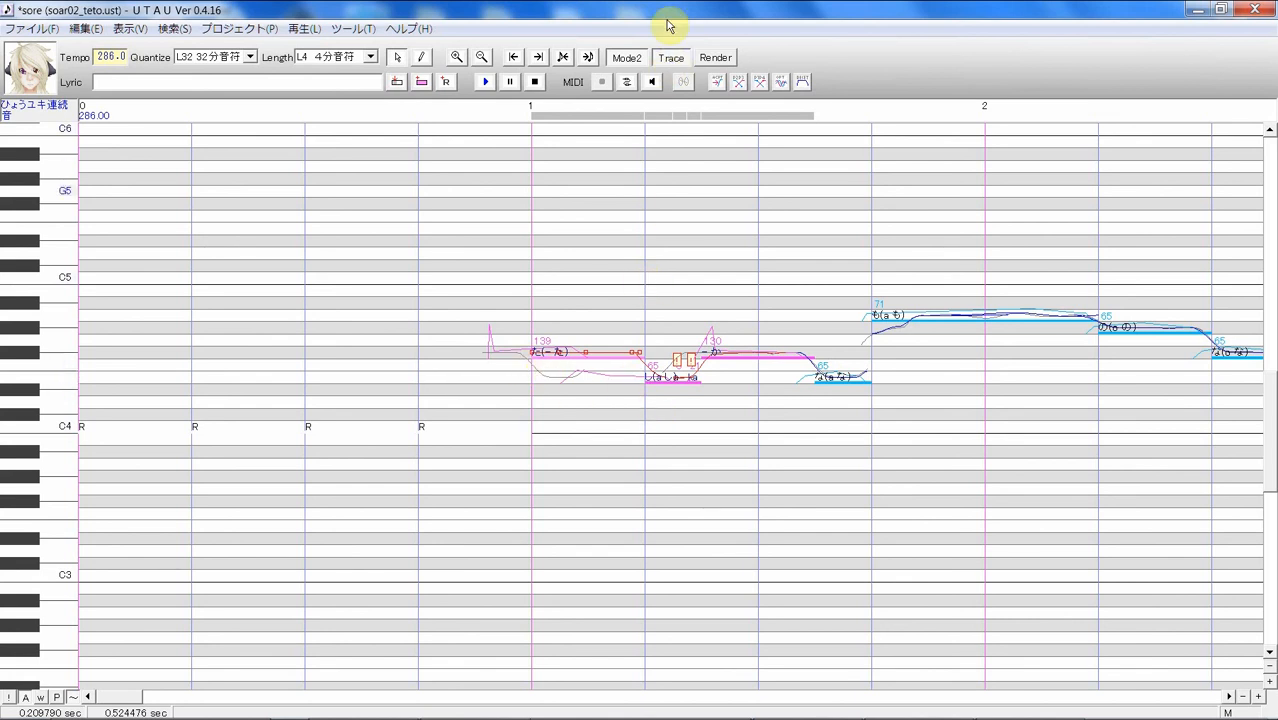
- Check the pitch curves outside Mode2, return to Mode2, and turn off the pitch trace
click(626, 58)
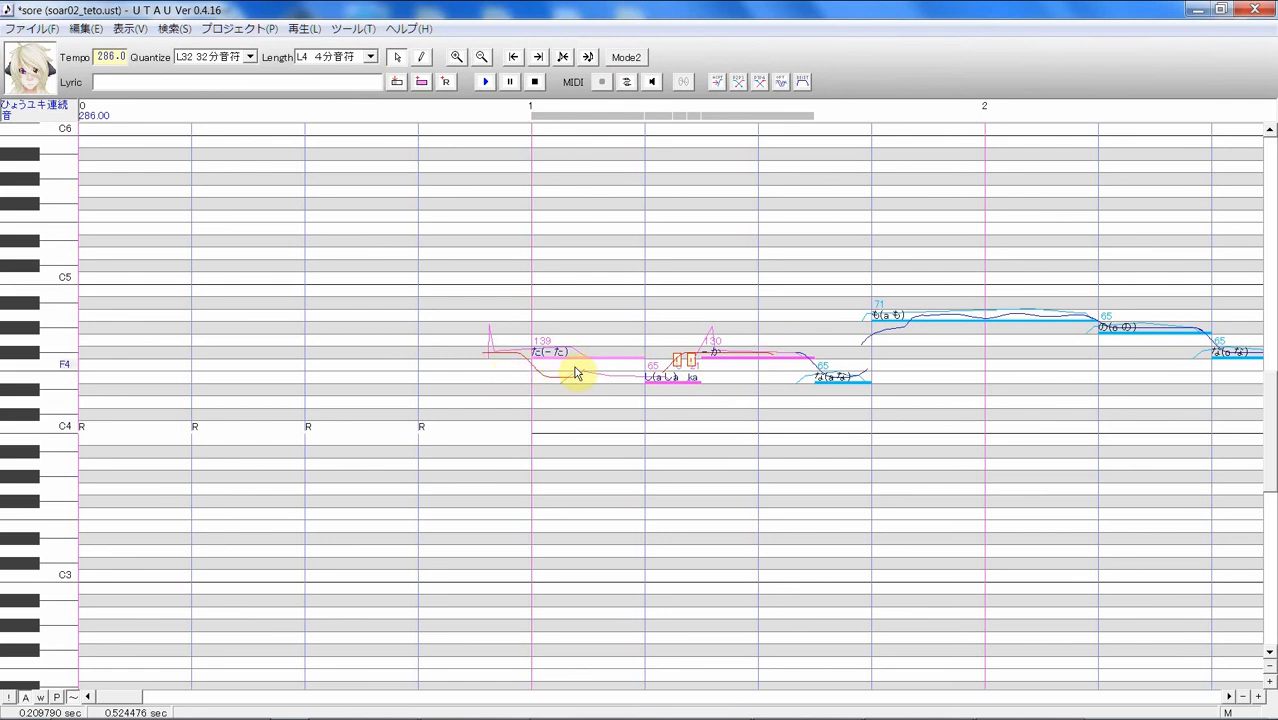
click(627, 57)
click(672, 58)
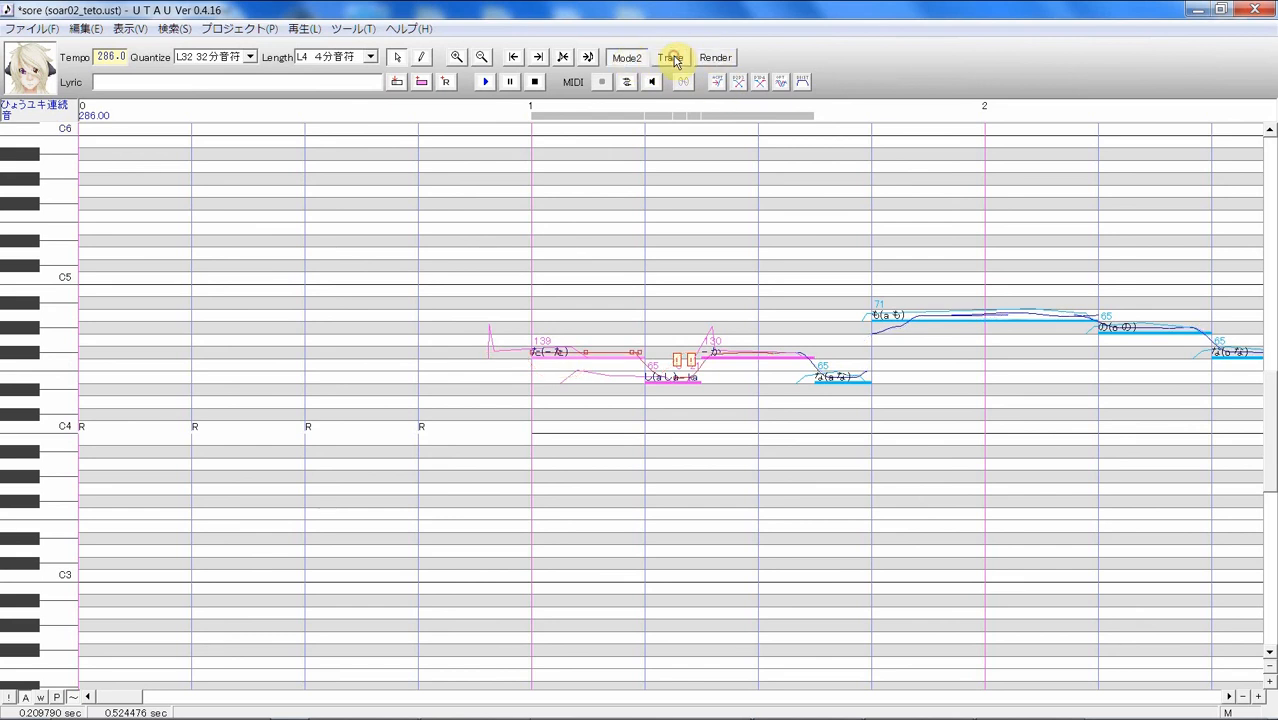
click(690, 405)
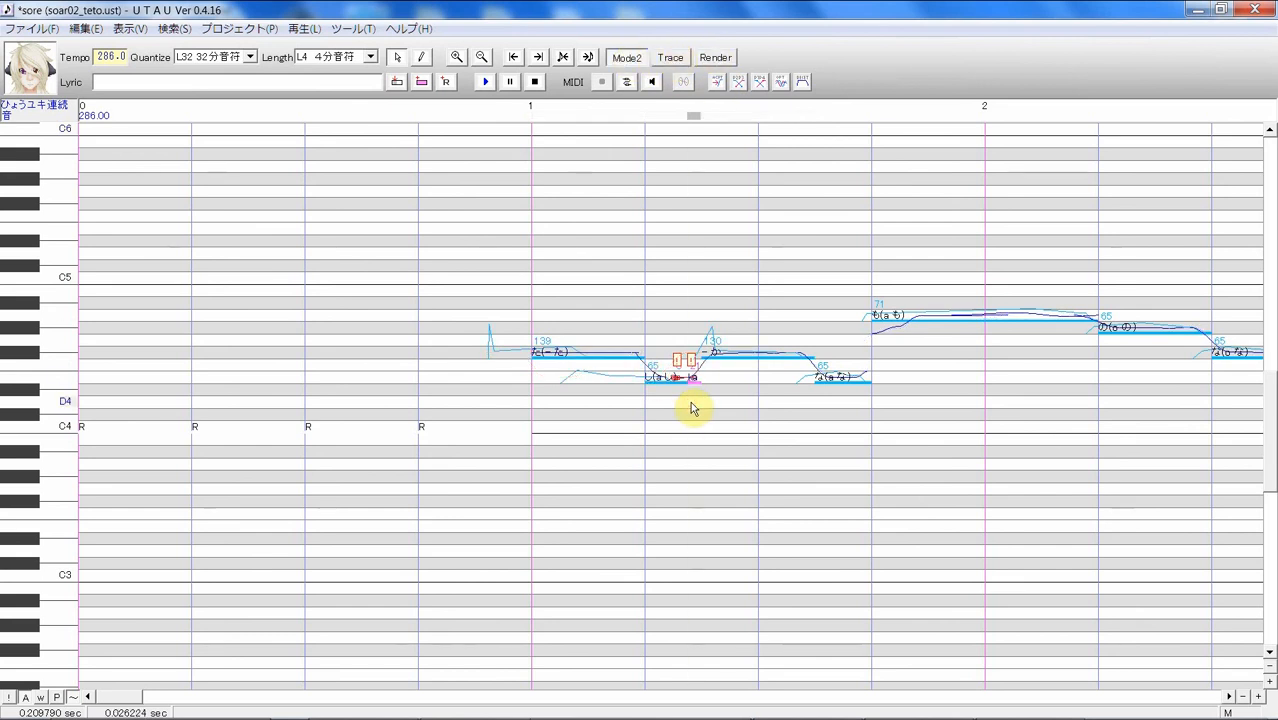
- Preview the first た note, reshape its envelope to p1 36, v1 177, p2 44 and v2 68, and play it again
click(557, 408)
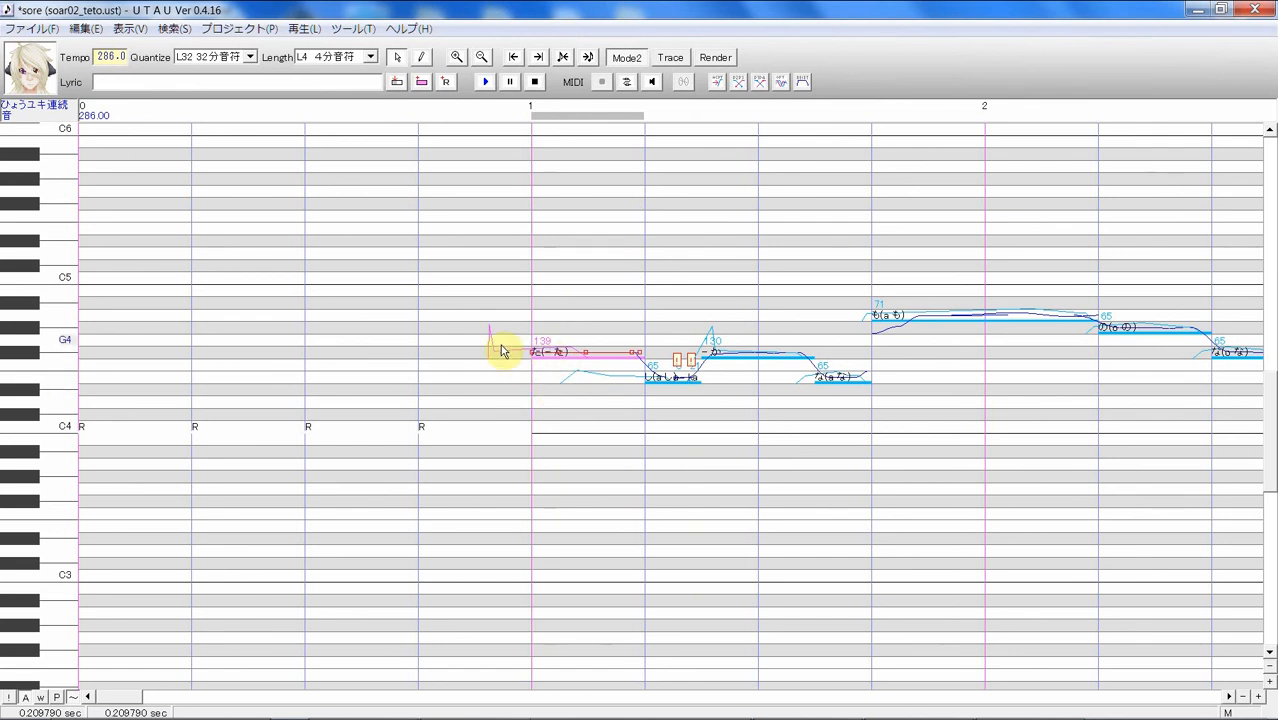
click(483, 83)
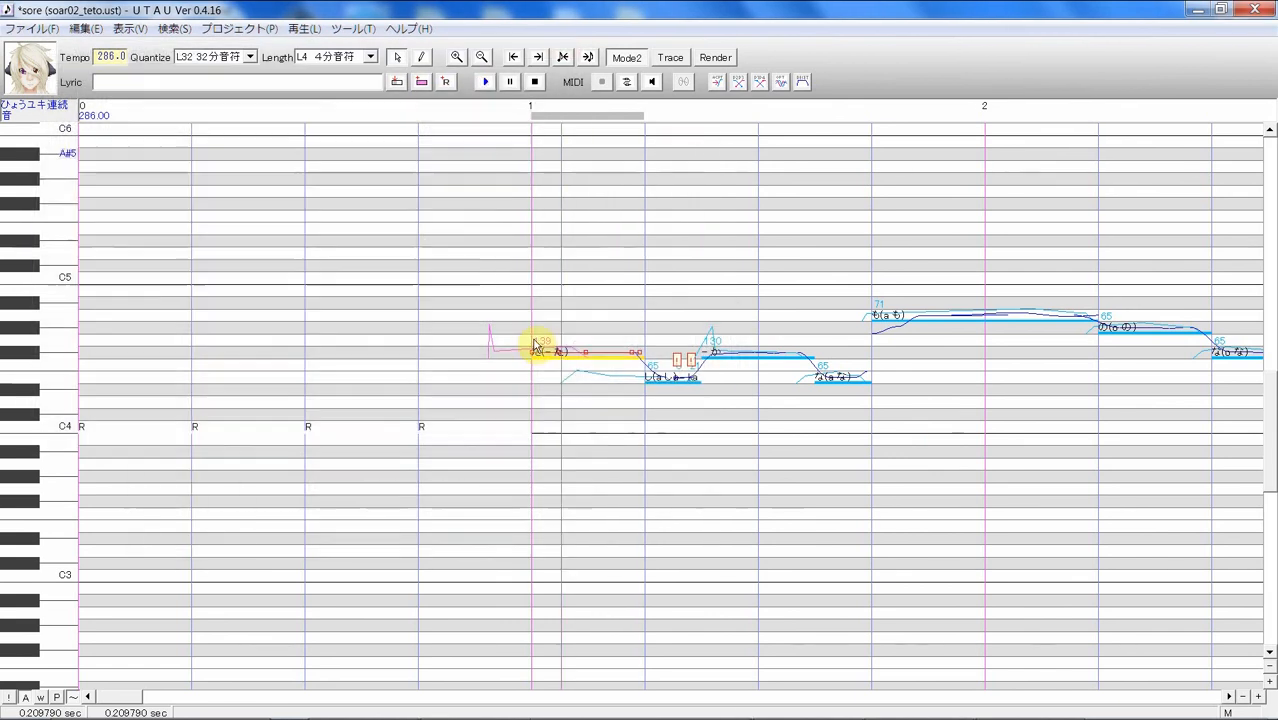
right_click(557, 355)
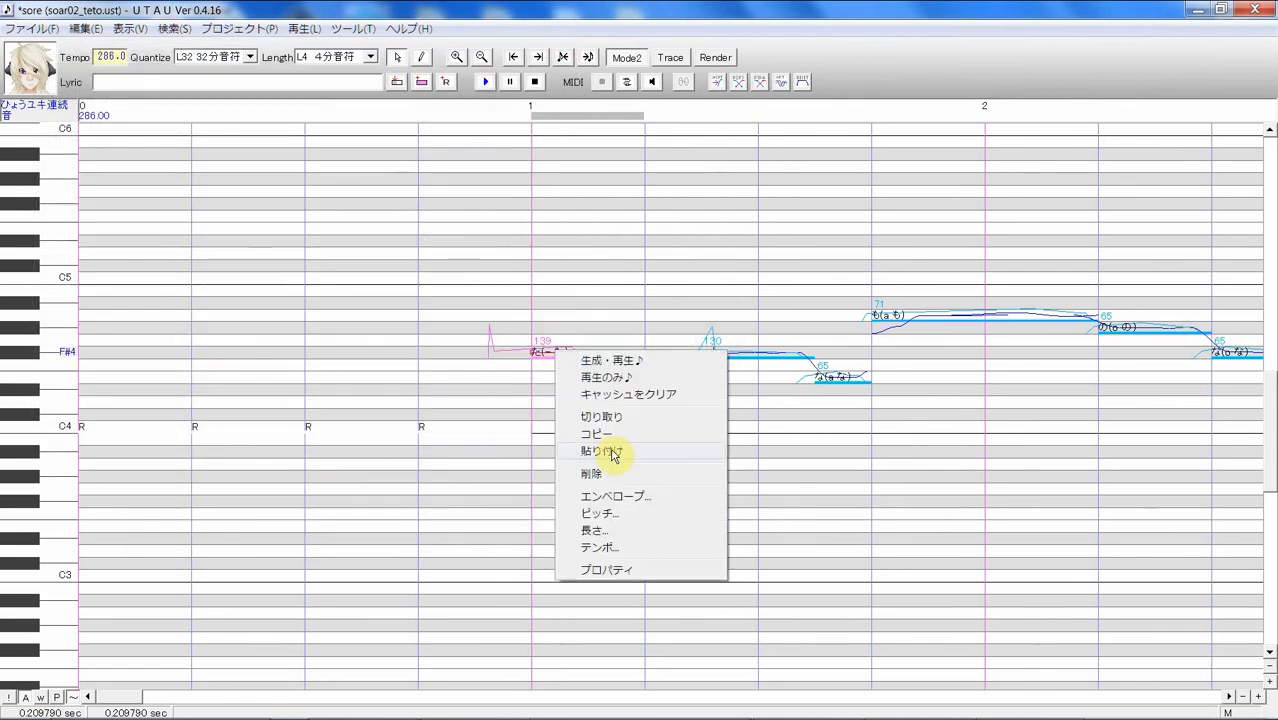
click(622, 491)
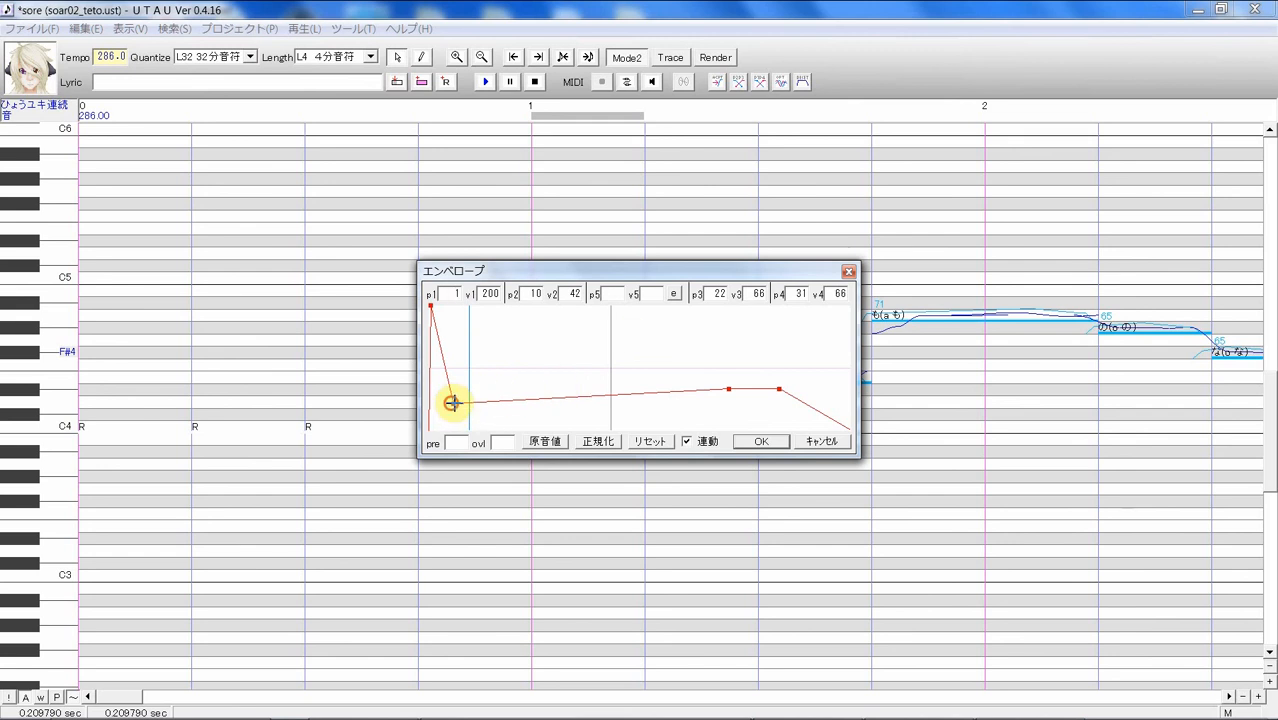
drag(453, 403, 613, 387)
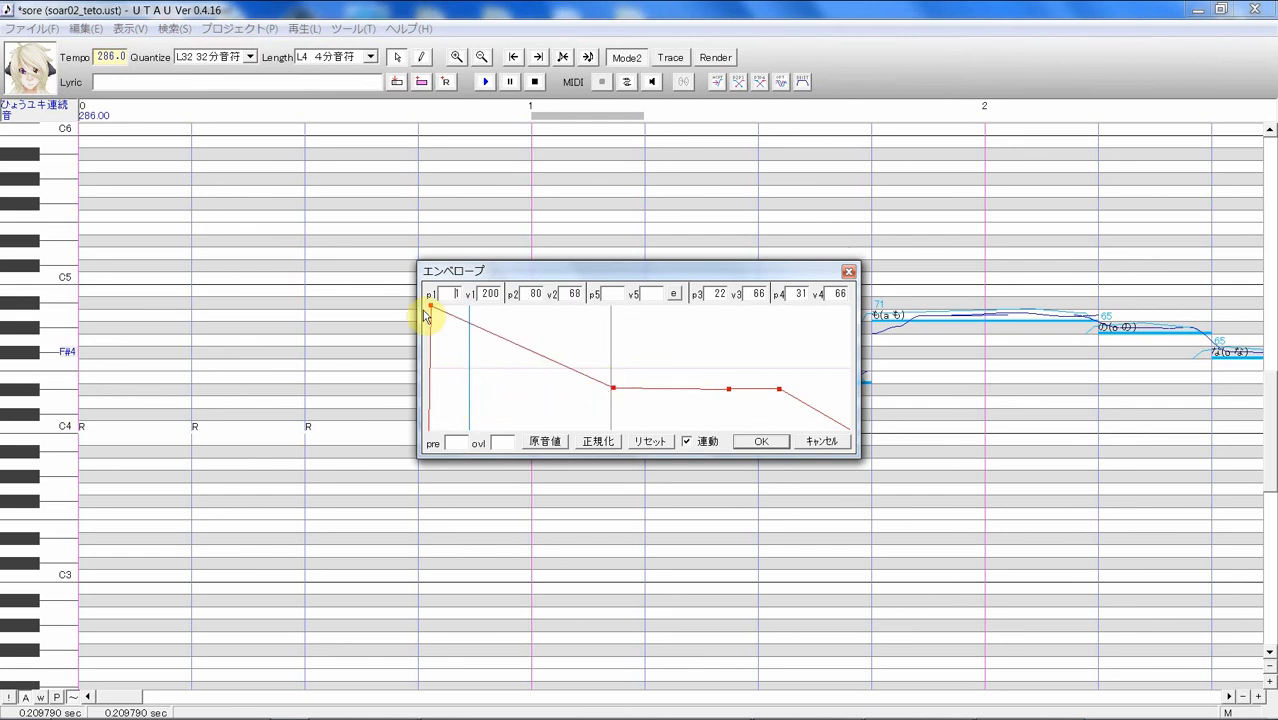
drag(429, 302, 510, 320)
drag(693, 388, 611, 387)
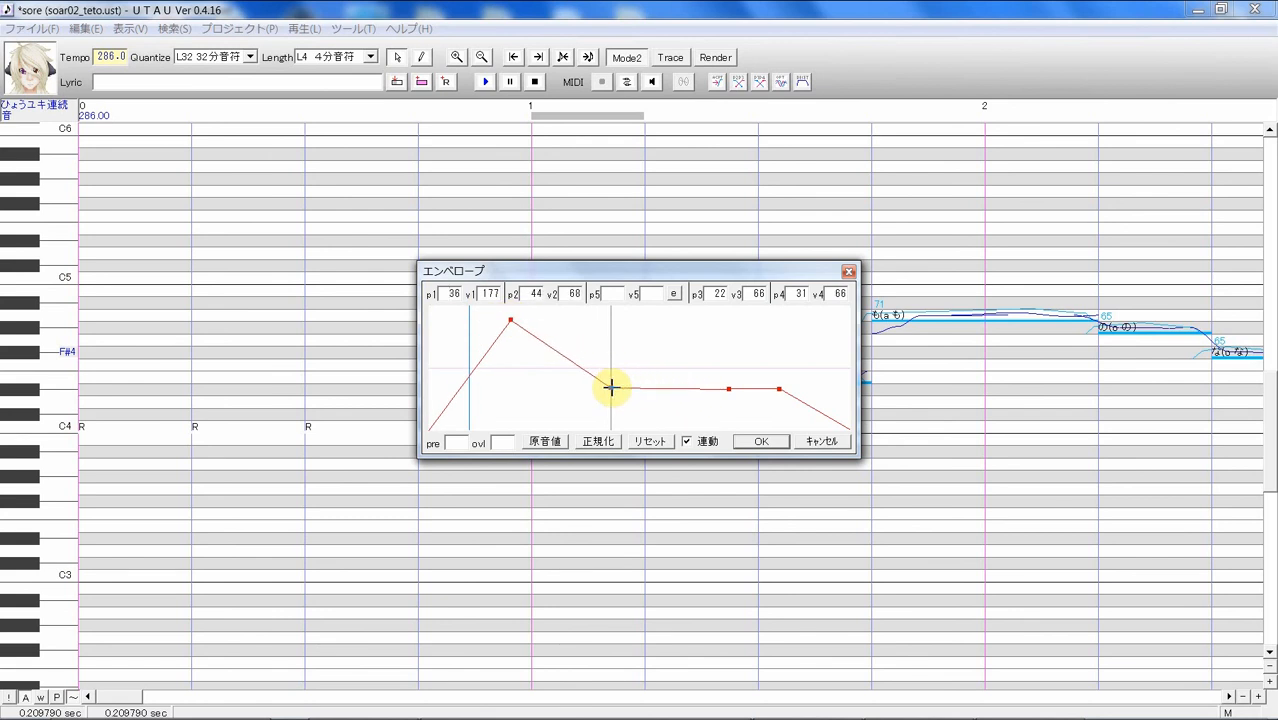
click(766, 443)
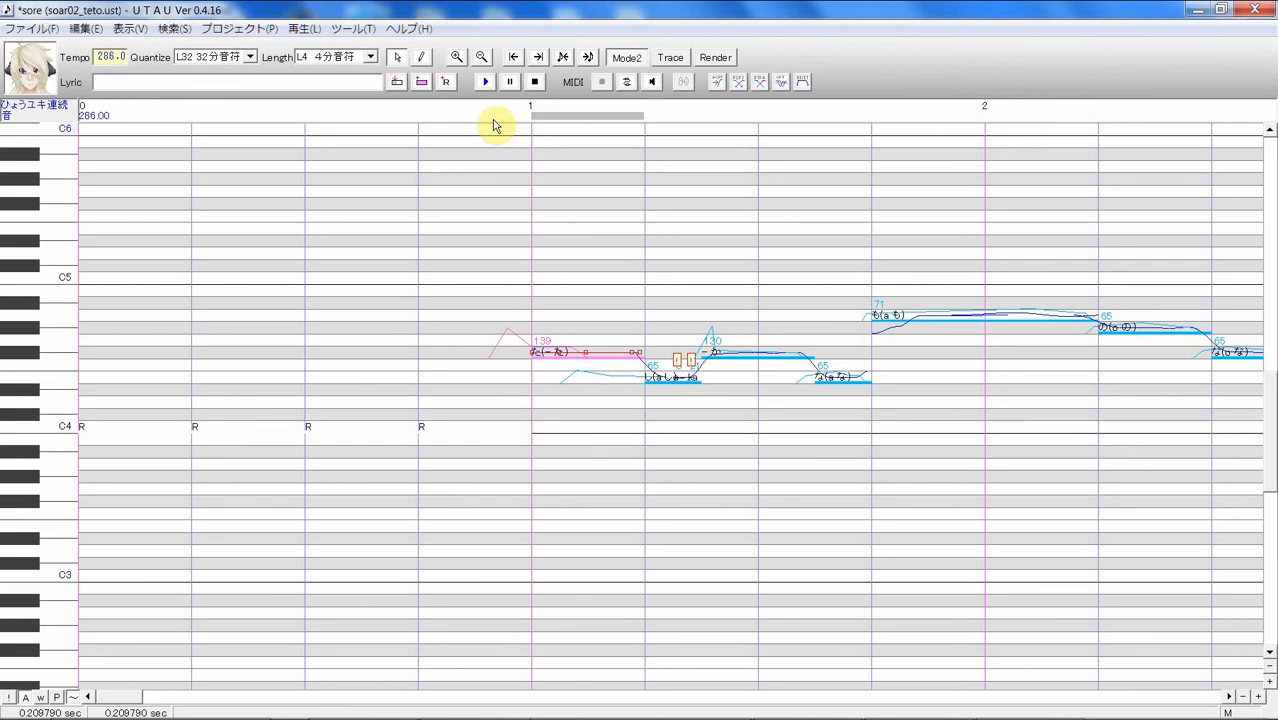
click(485, 82)
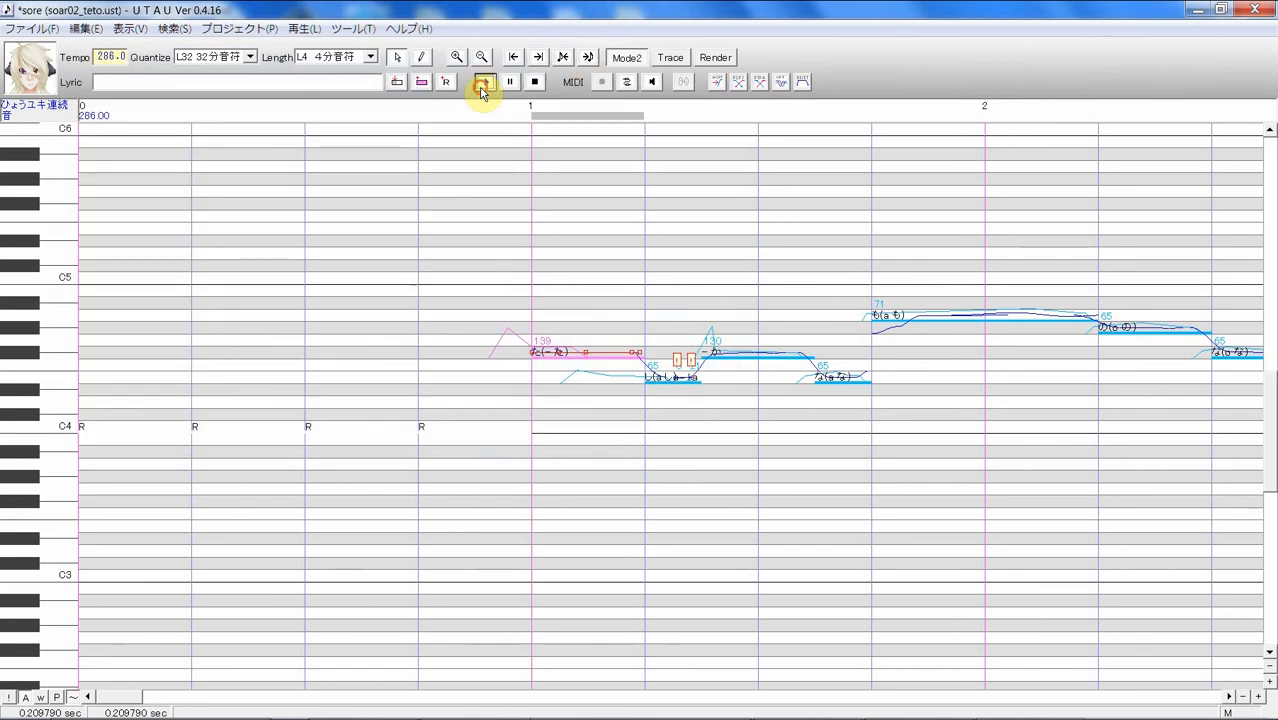
- Reshape the し note's envelope to p1 38, v1 97, p2 64, v2 172, p3 28 and v3 86, and play back た through し
click(659, 397)
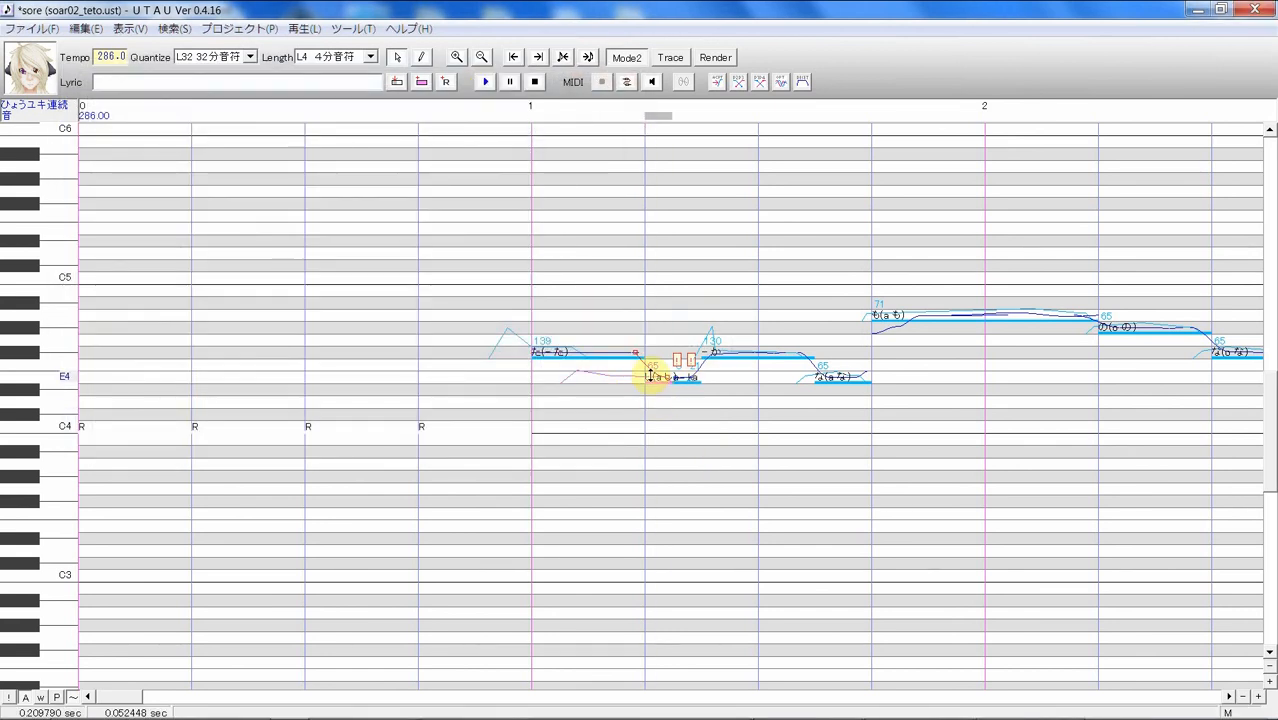
right_click(651, 376)
click(742, 522)
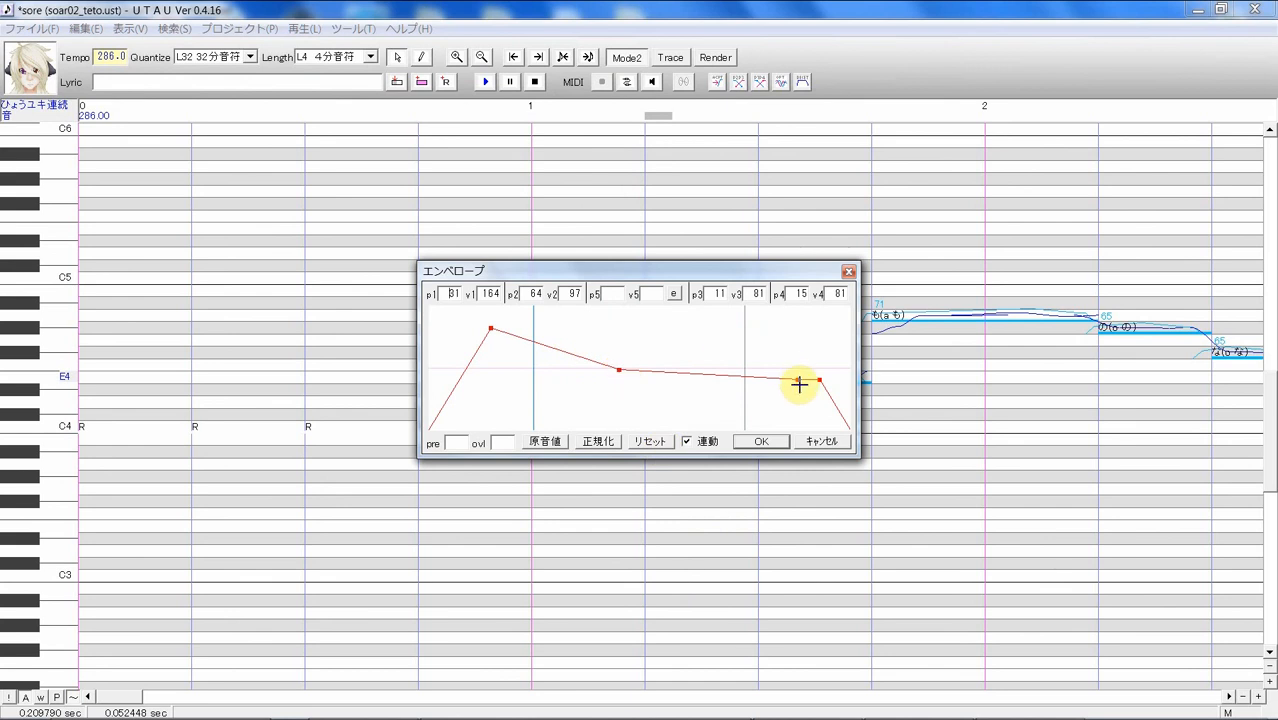
drag(796, 380, 765, 376)
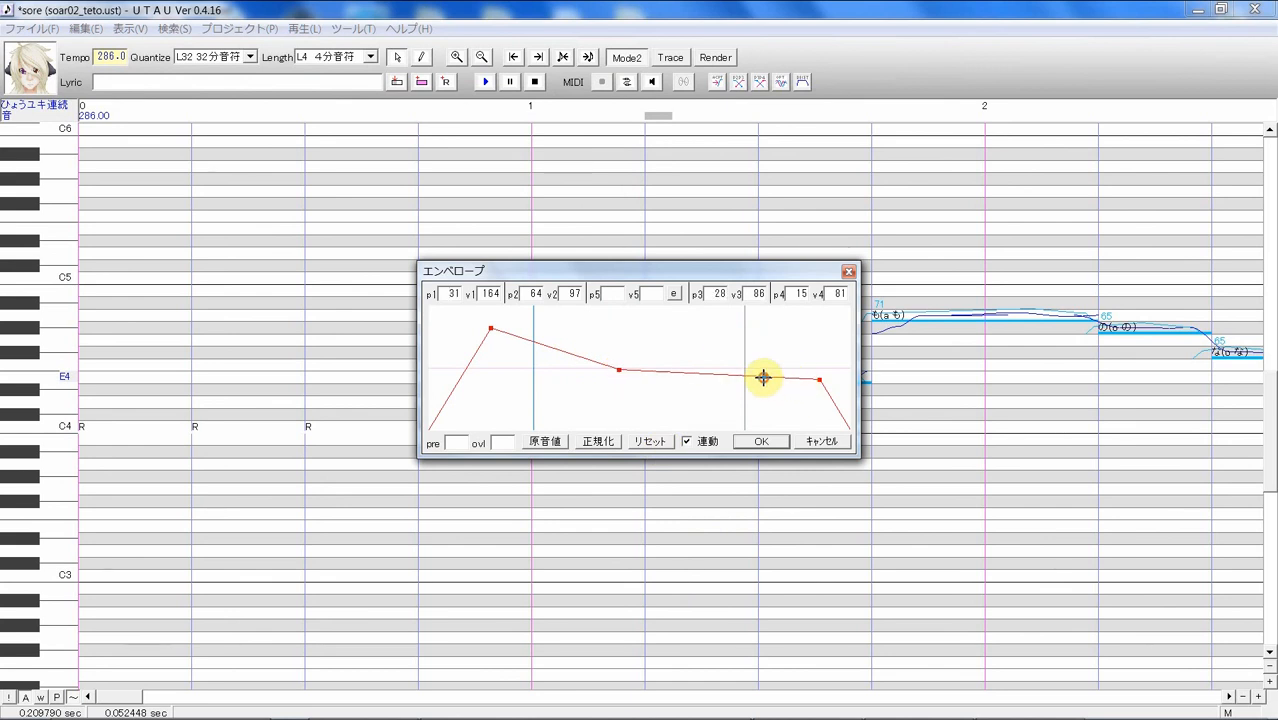
drag(619, 368, 740, 376)
mouse_move(500, 328)
mouse_down()
mouse_move(489, 323)
mouse_move(511, 351)
mouse_move(505, 371)
mouse_up()
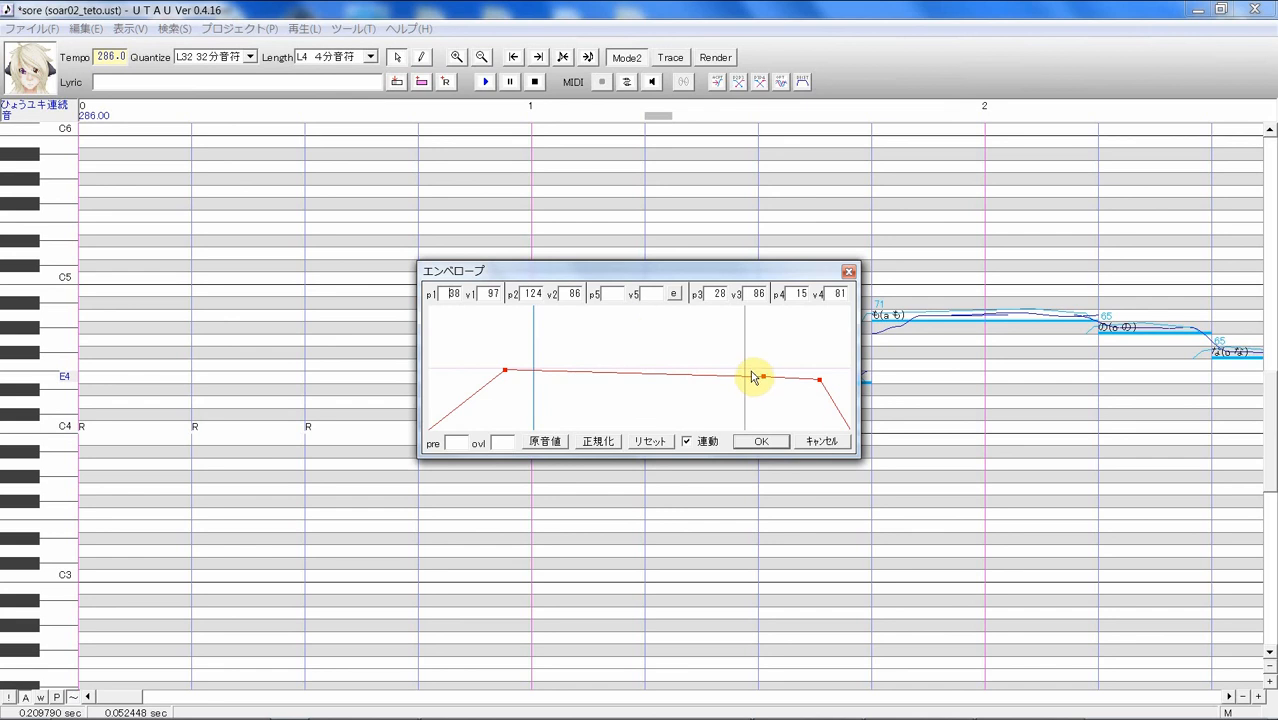
drag(751, 374, 633, 323)
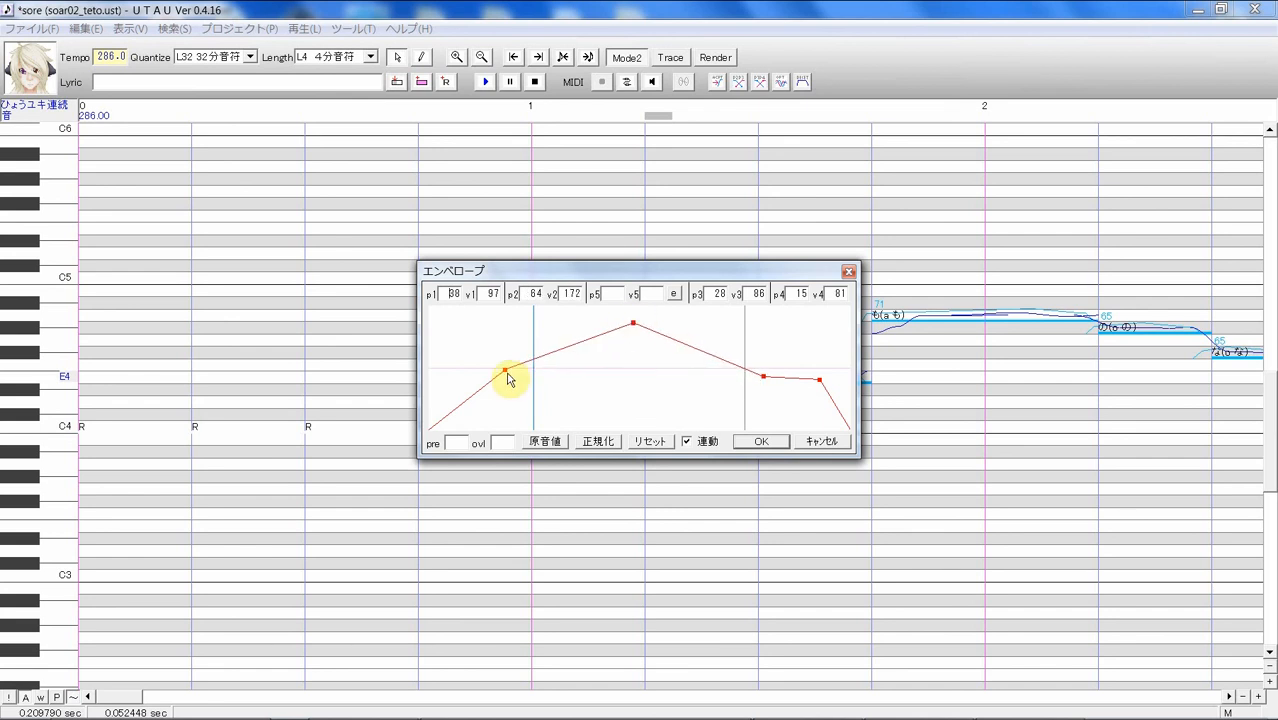
click(779, 443)
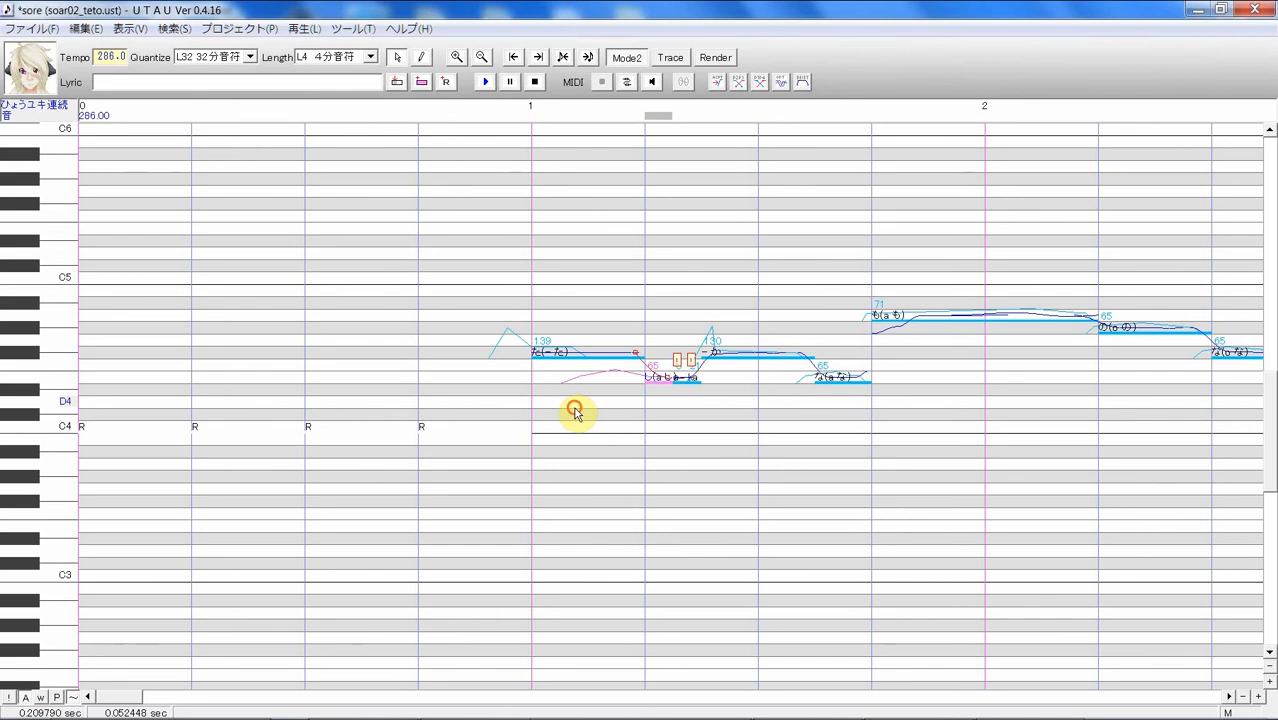
drag(575, 412, 650, 408)
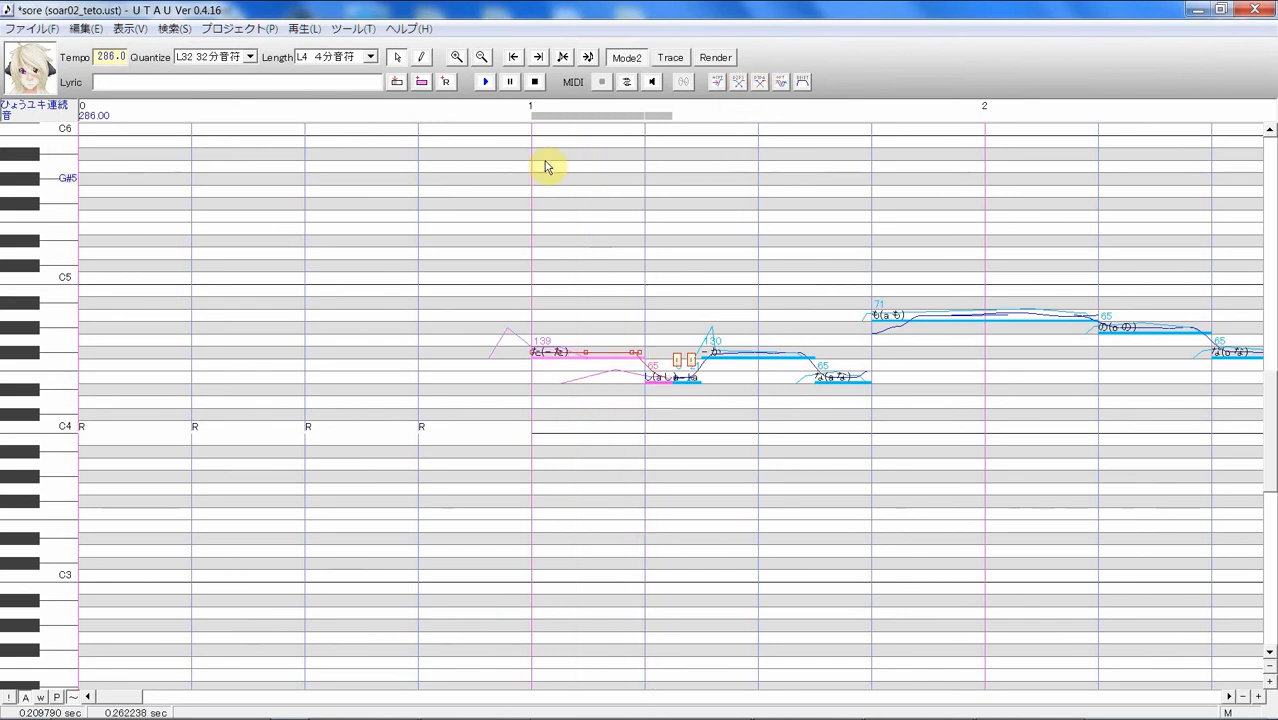
click(484, 82)
- Optimize the flagged envelopes of the two short notes between し and か
click(681, 404)
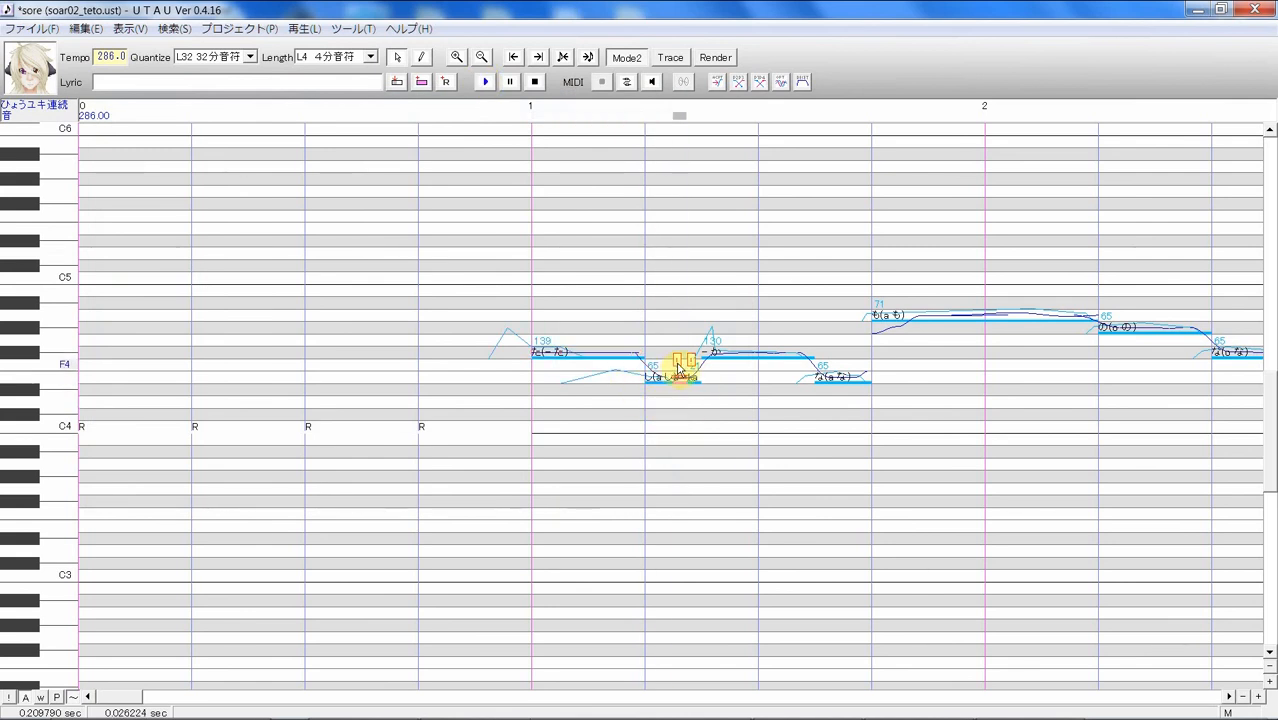
click(678, 362)
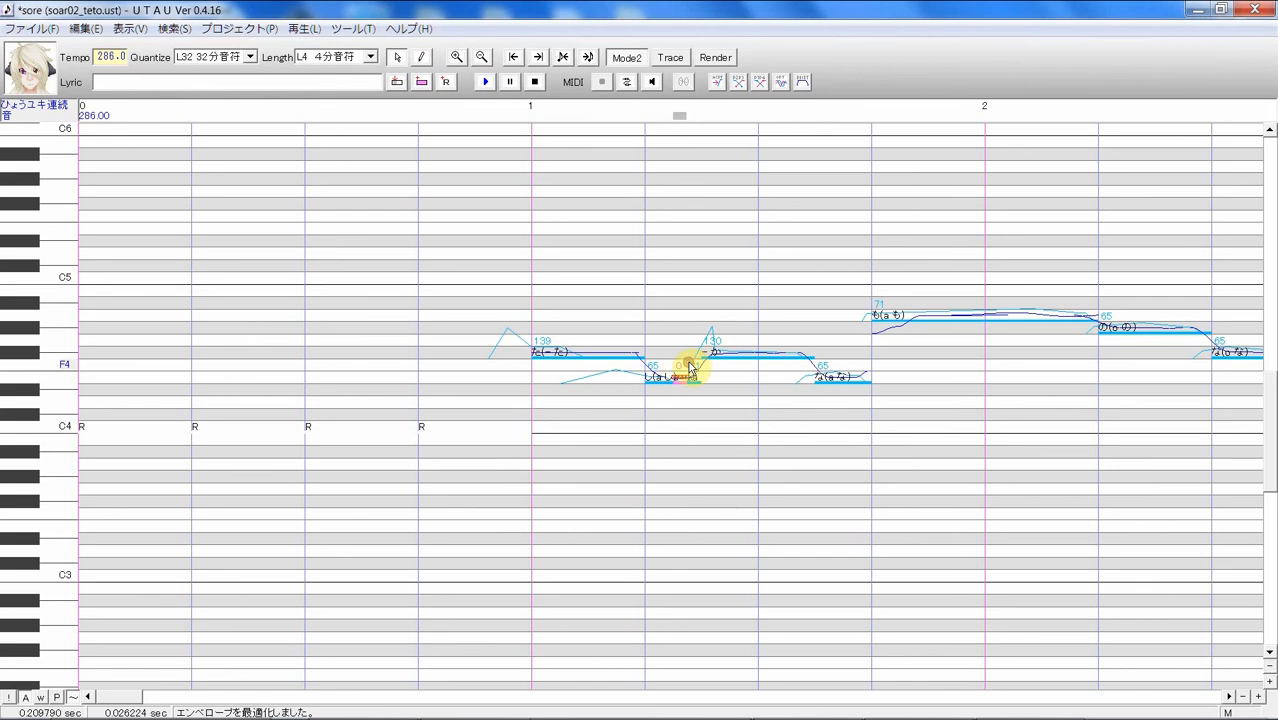
click(690, 366)
- Set the first envelope point of the "- か" note to p1 10 and v1 185, and preview the note
click(726, 352)
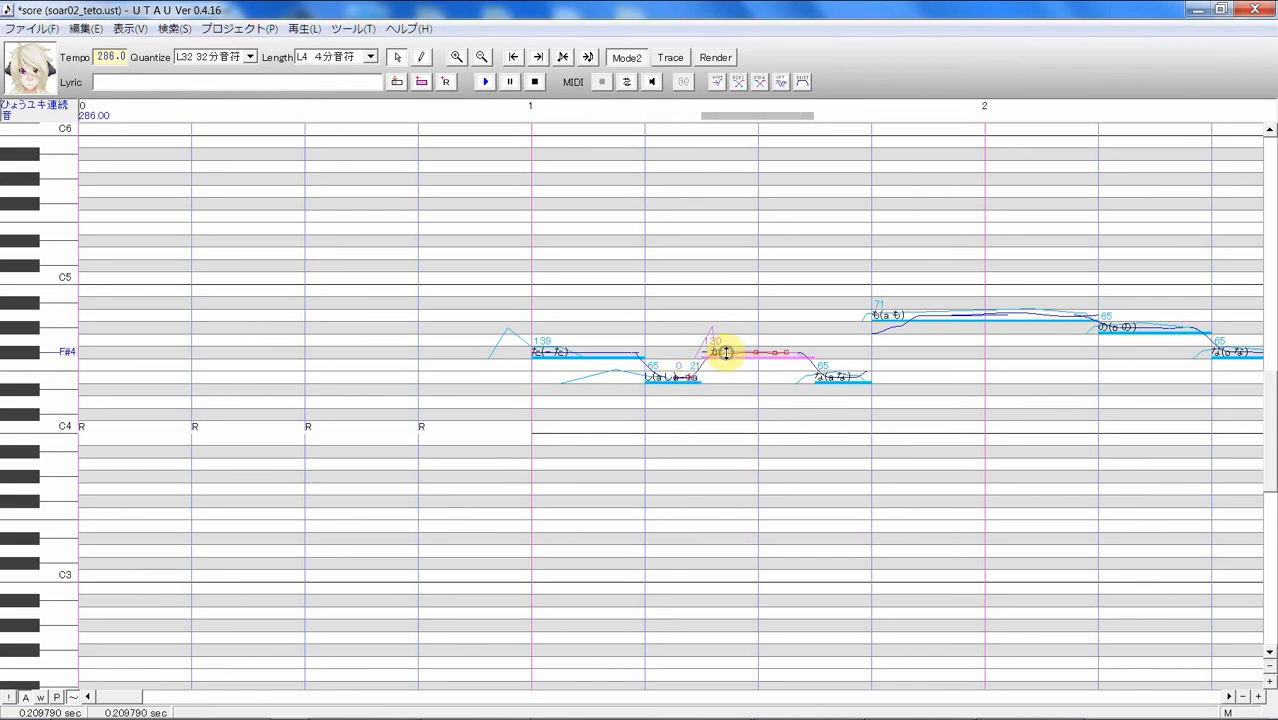
right_click(726, 352)
click(820, 497)
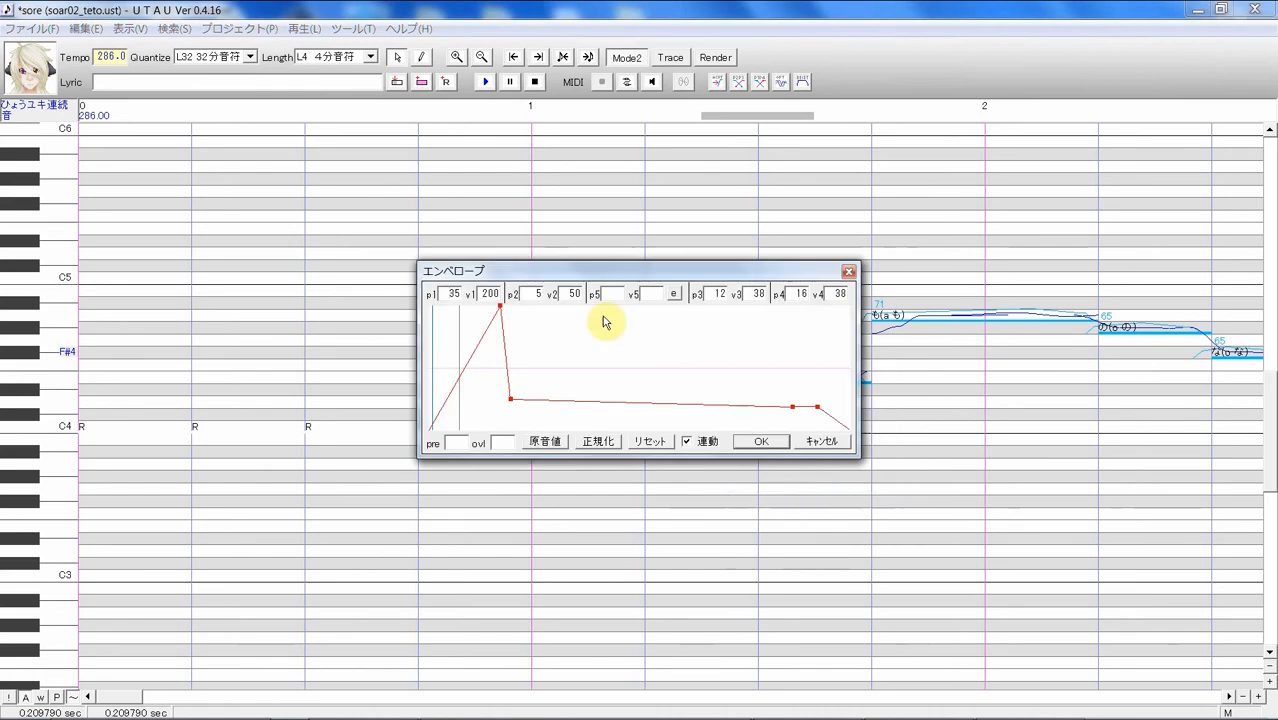
drag(500, 305, 444, 315)
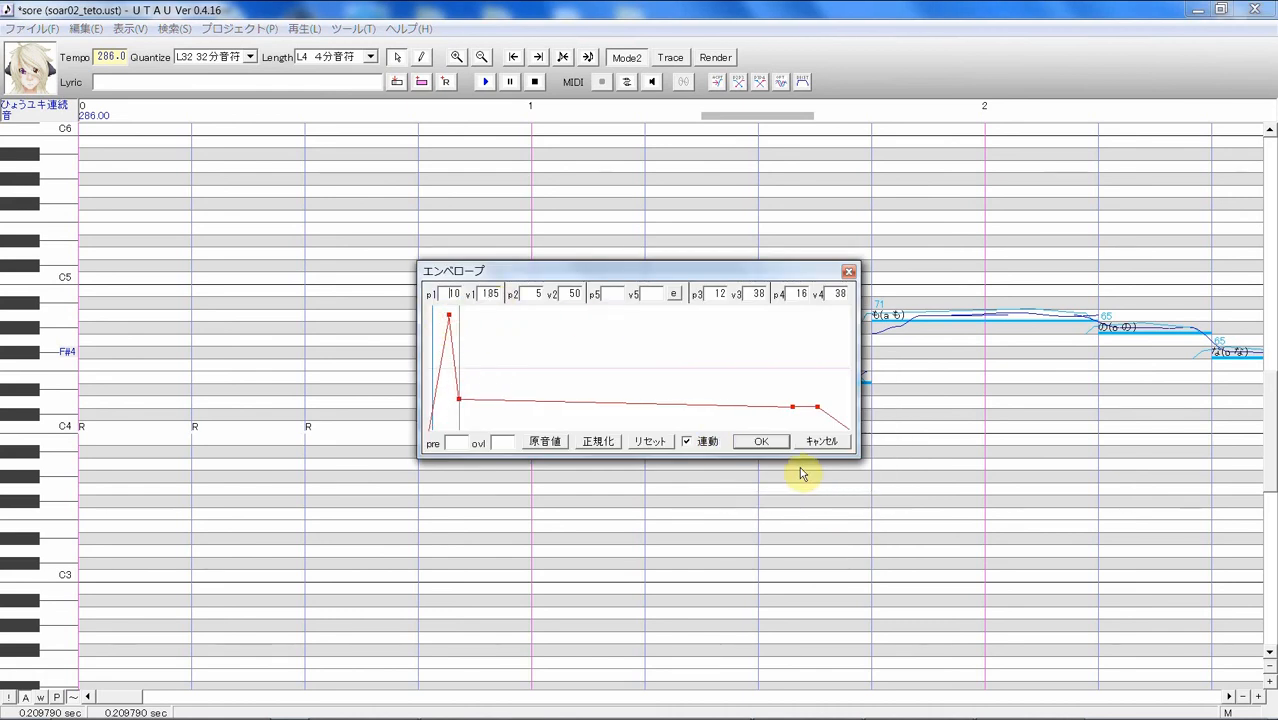
click(761, 442)
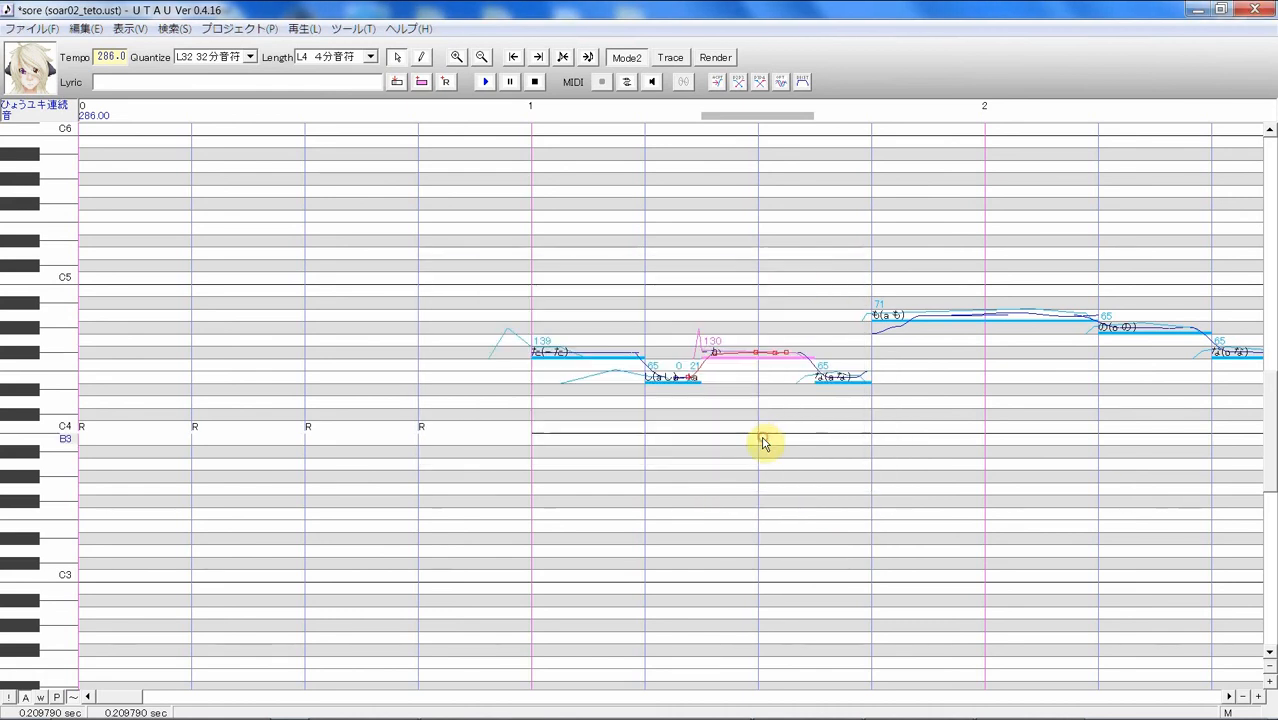
click(485, 81)
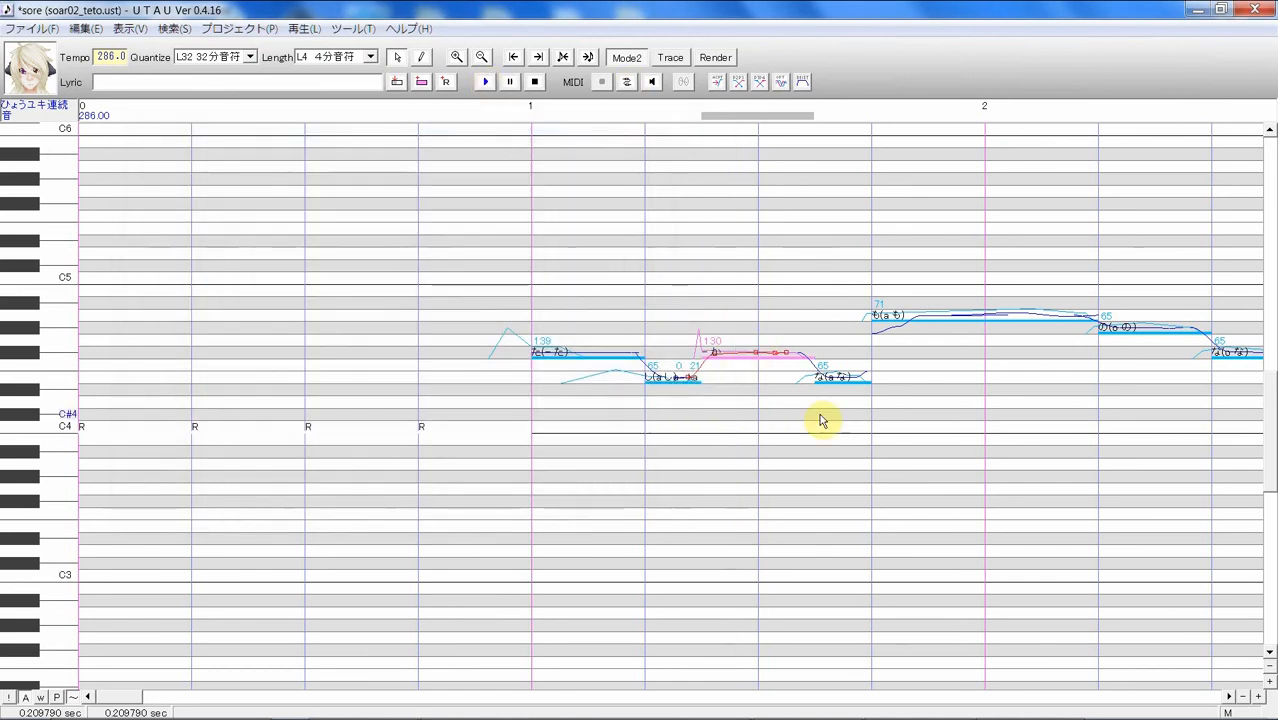
- Reshape the envelope of the E4 な note in bar 1 with p2 7 and v2 142, and move point p3 earlier
right_click(824, 376)
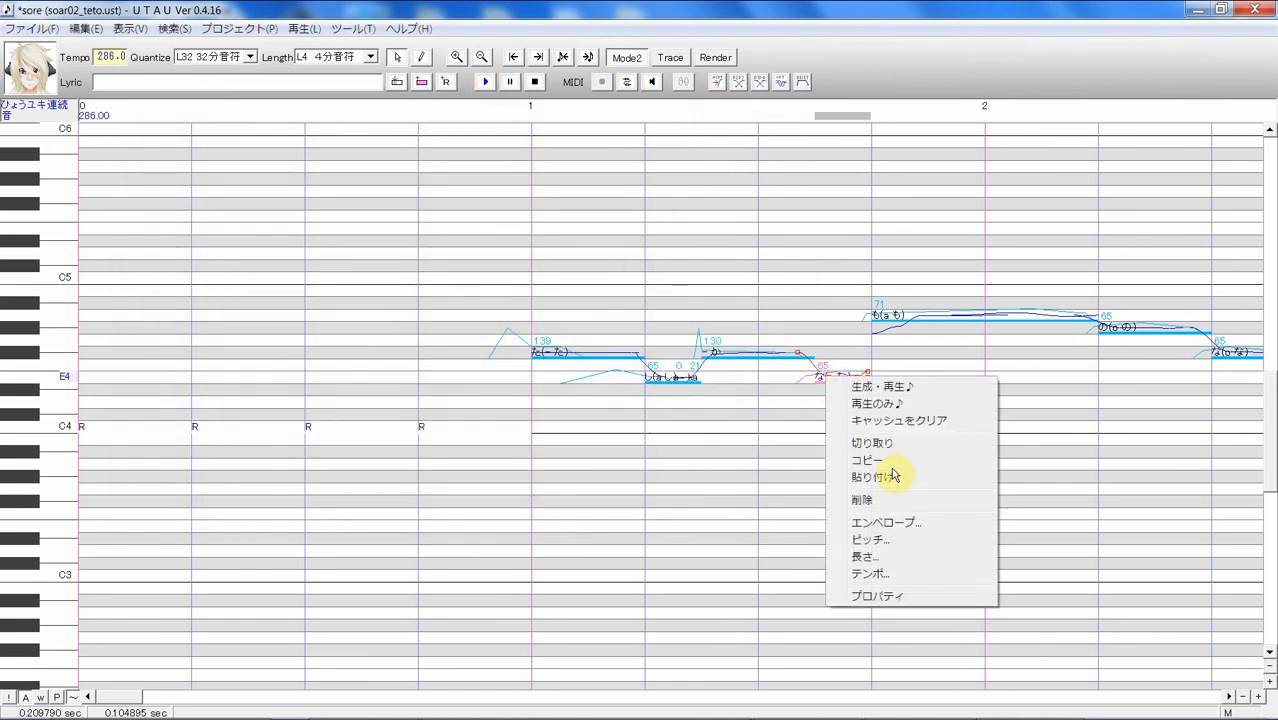
click(918, 521)
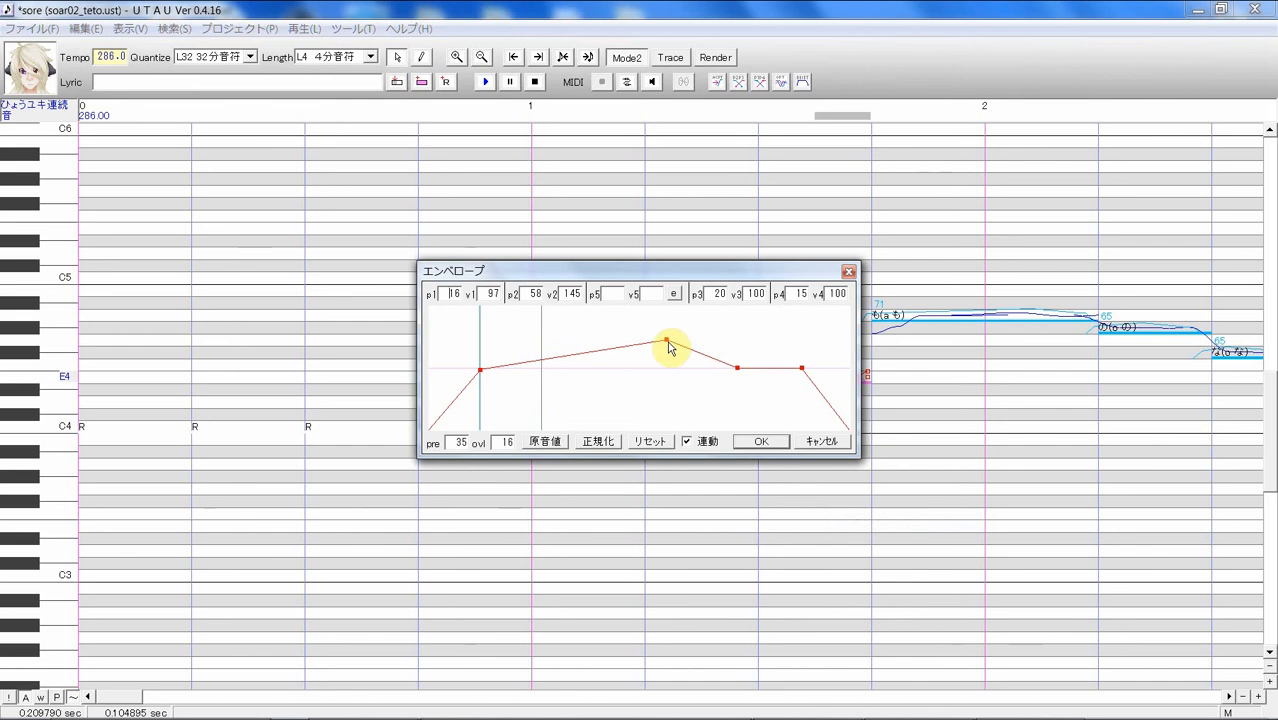
drag(668, 340, 503, 342)
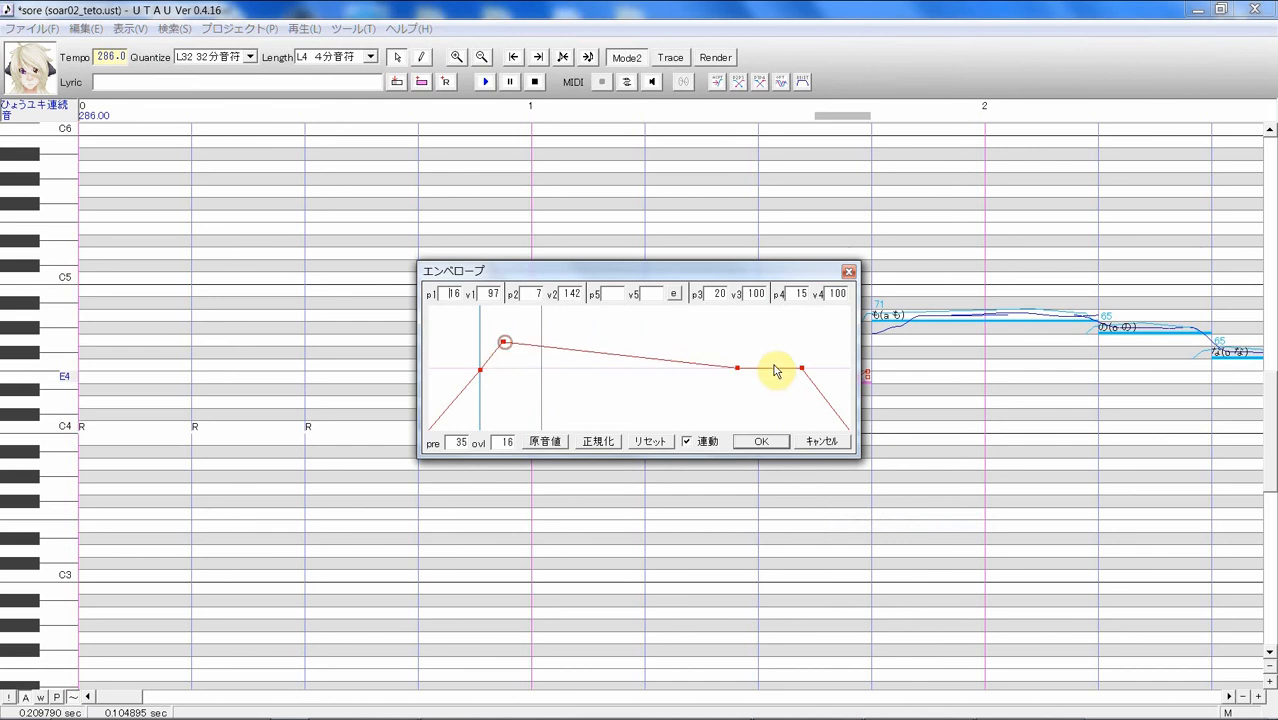
drag(739, 366, 559, 366)
click(775, 444)
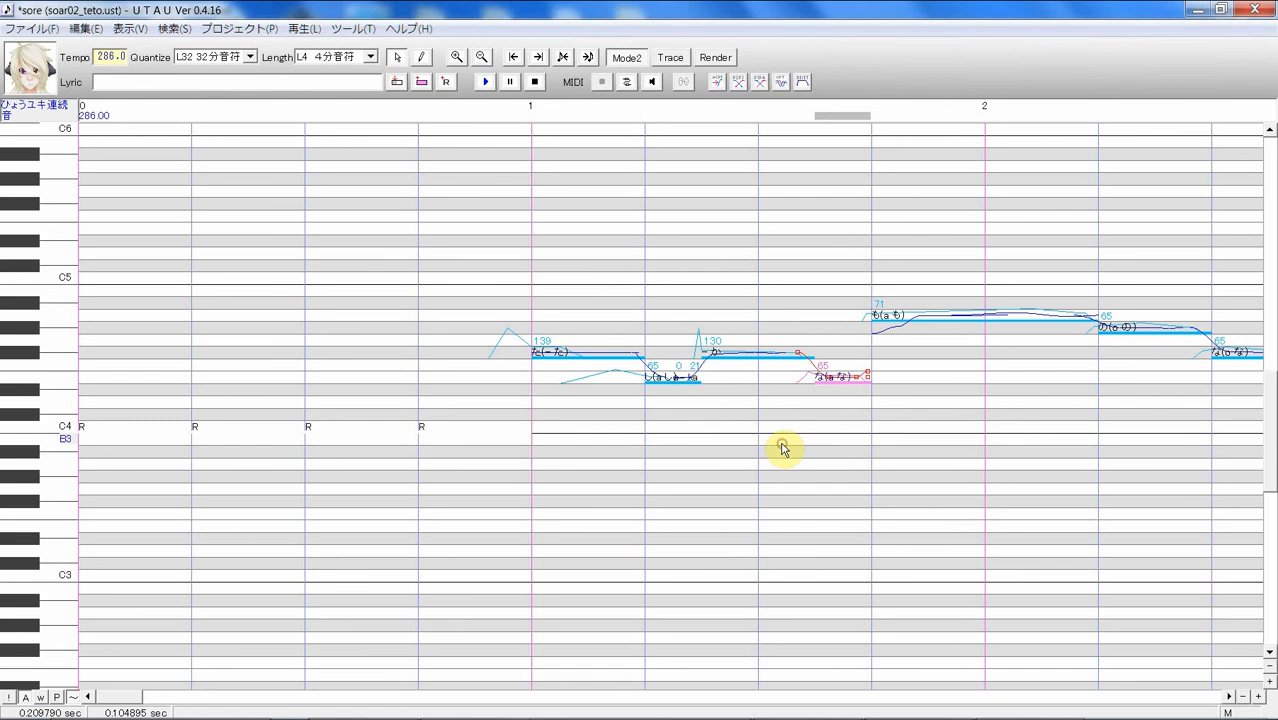
- Crossfade the envelopes of the notes from た through な in bar 1, and optimize the flagged envelope of the short note before か
drag(745, 408, 622, 385)
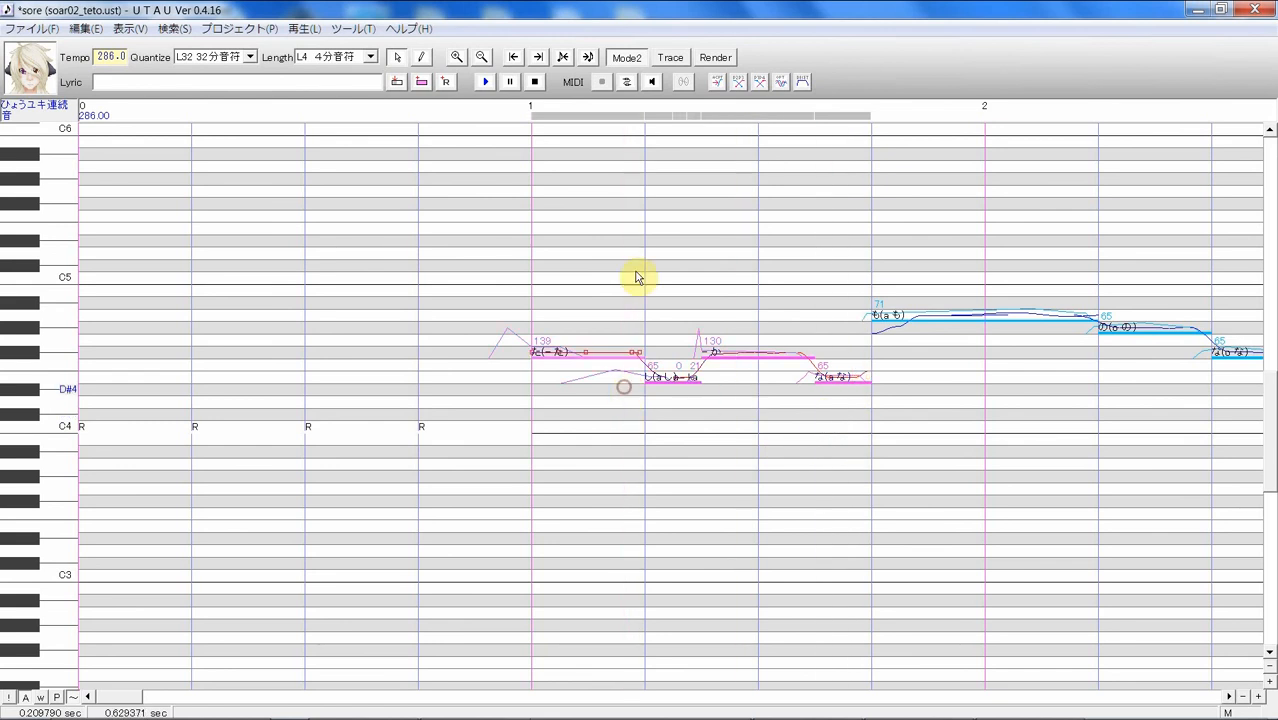
click(744, 85)
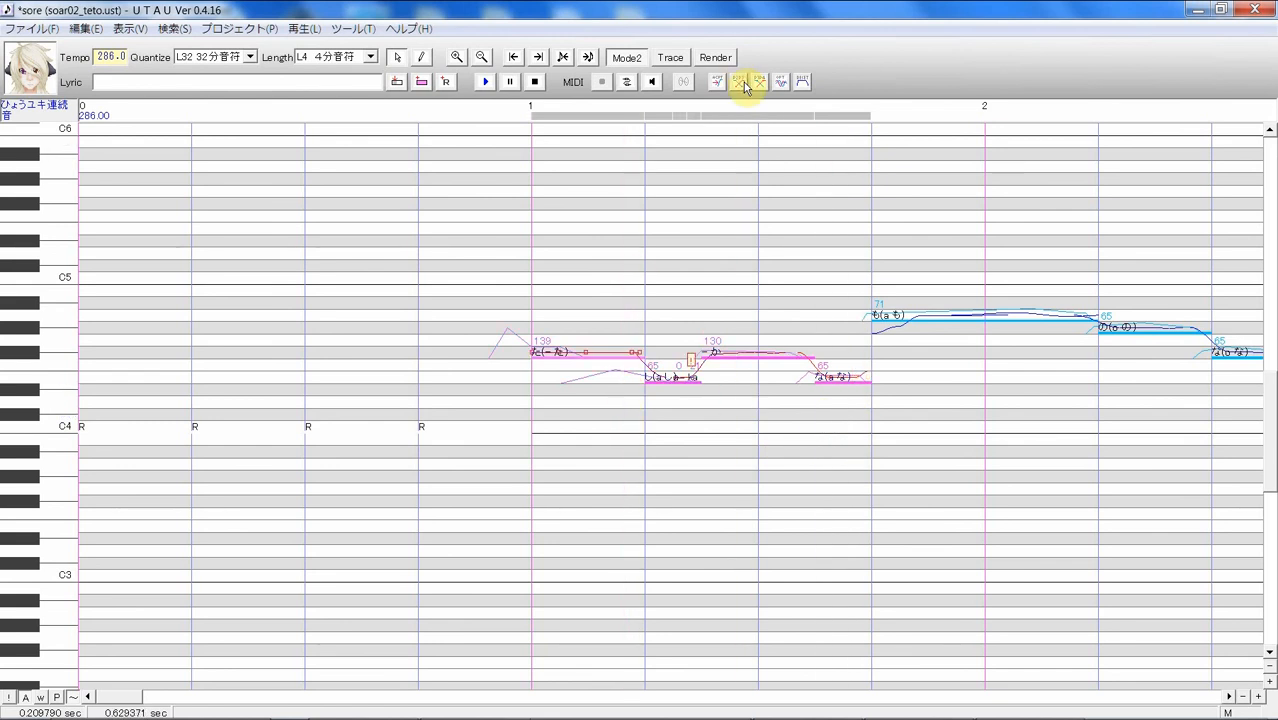
click(729, 374)
click(688, 362)
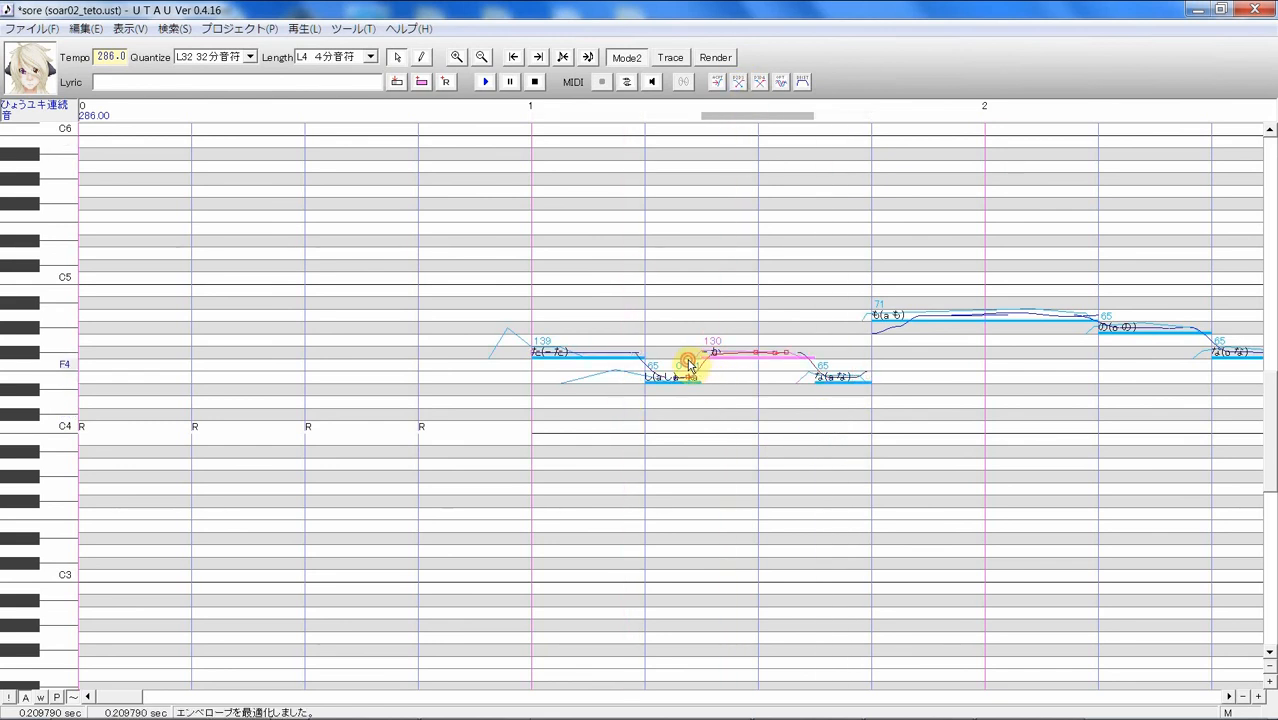
- Change the lyric of the short note directly before "- か" to R, and select the first た note
click(693, 385)
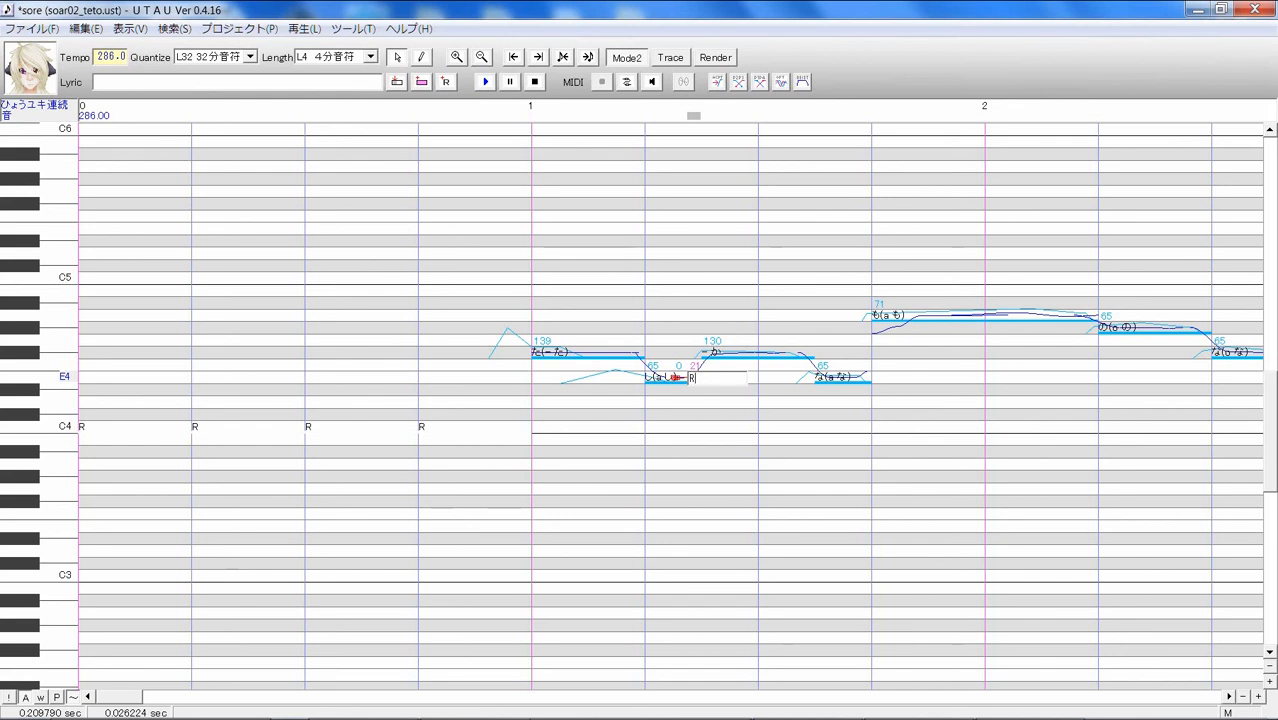
click(706, 383)
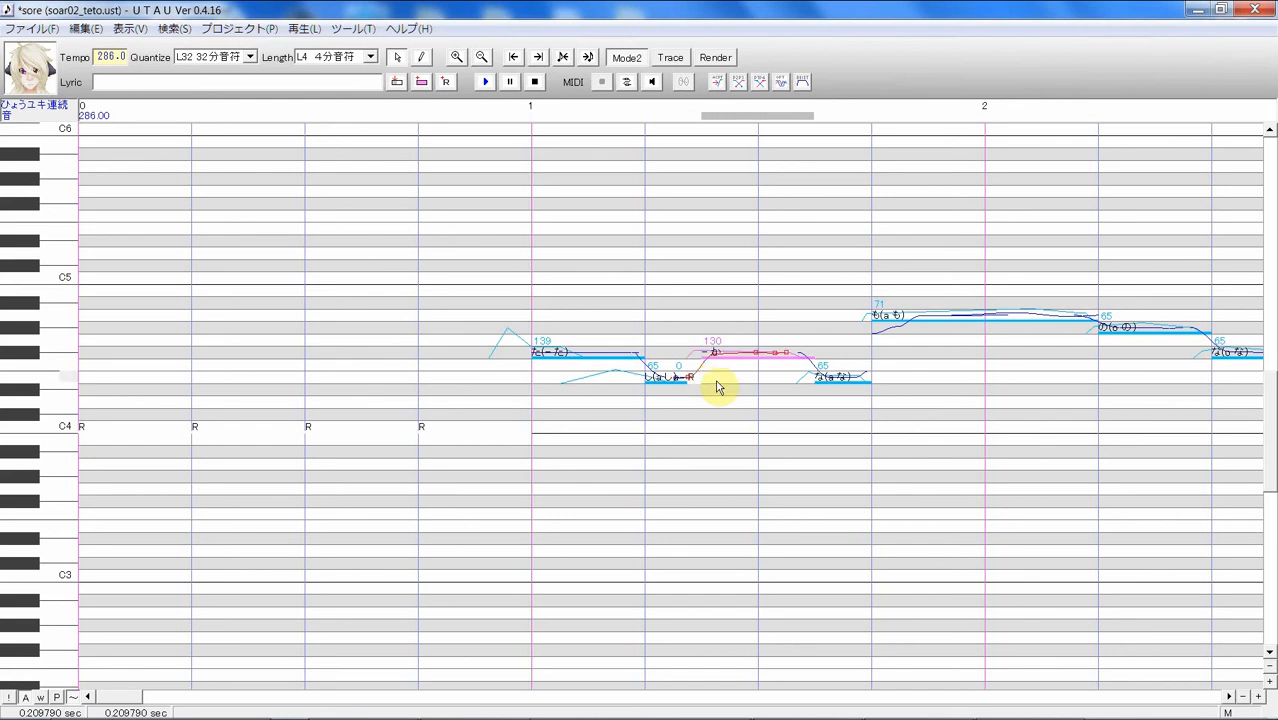
click(629, 405)
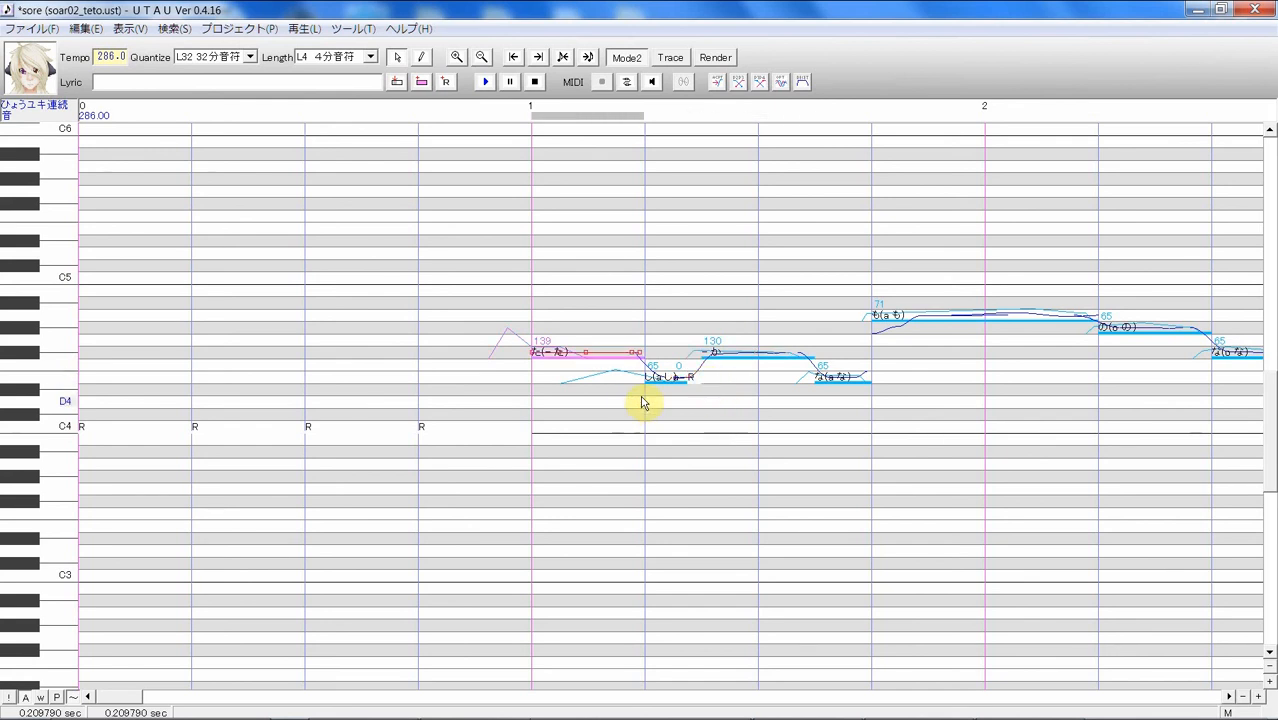
- Change the lyric of the short note directly after し in bar 1 to R
double_click(682, 382)
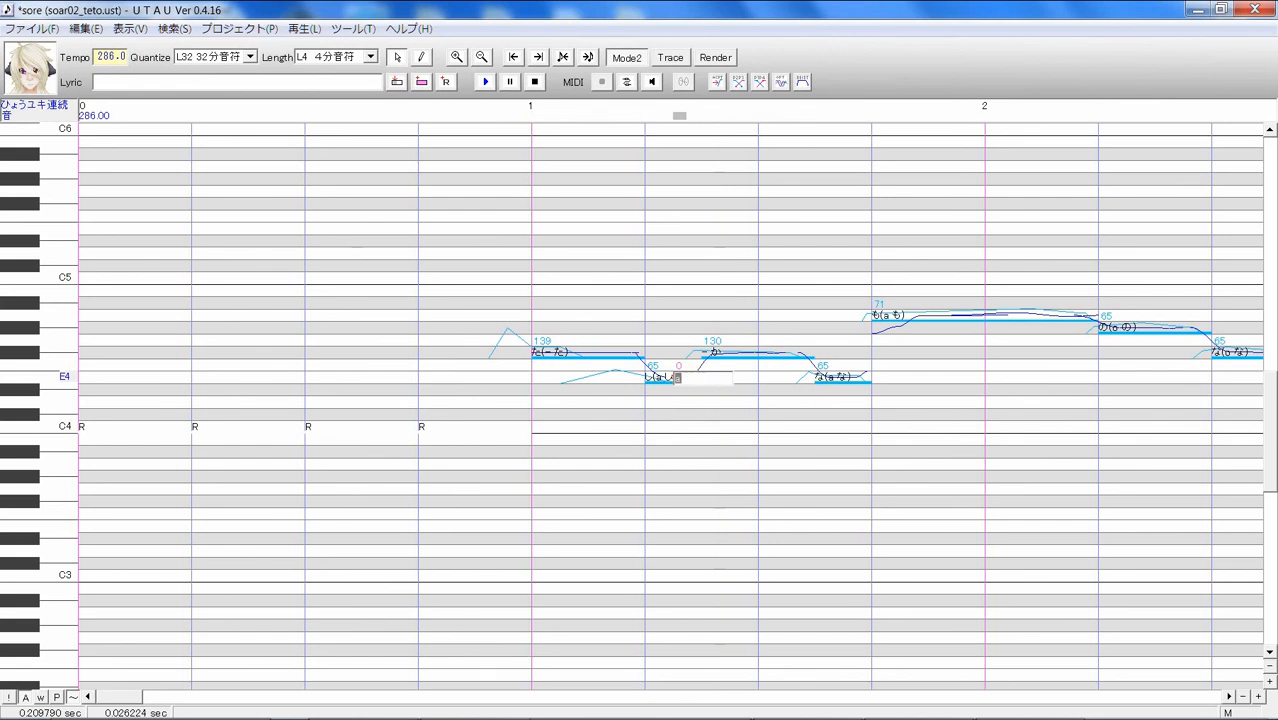
click(686, 382)
- Load the original pre-utterance and overlap for the "- か" note, and reshape its envelope with p2 12, v2 179 and added point p5 19, v5 85
right_click(748, 360)
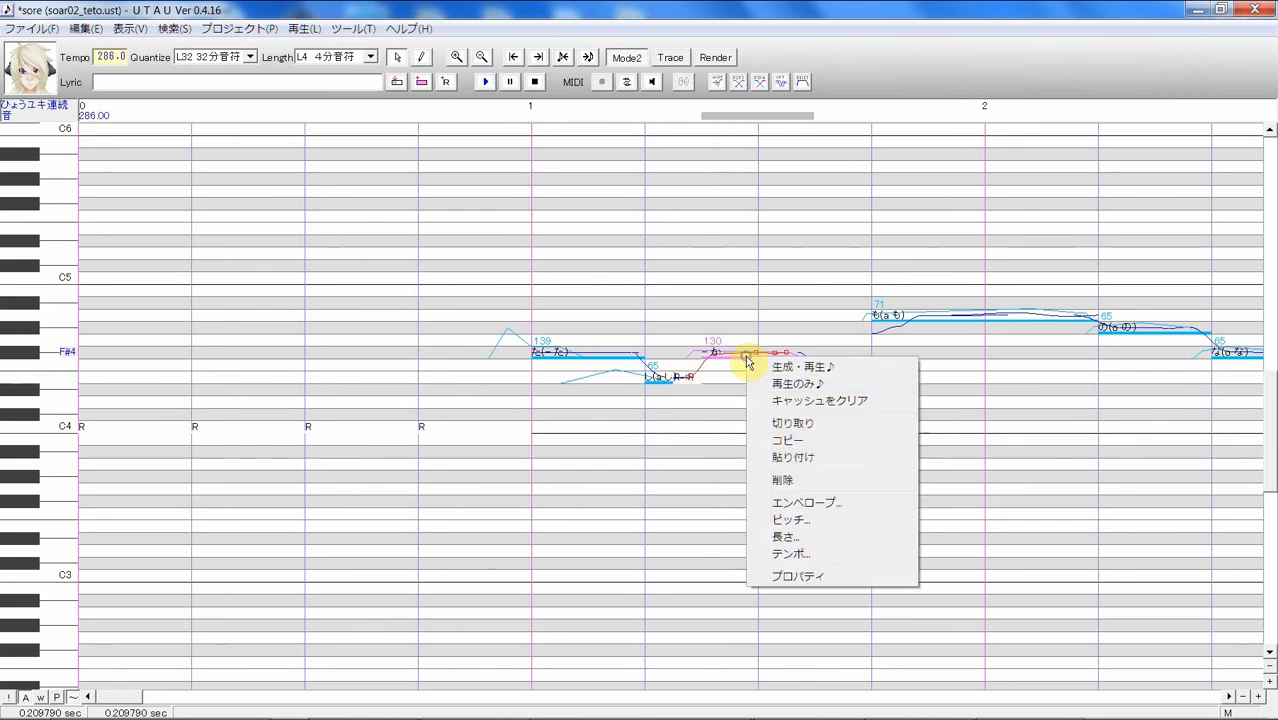
click(824, 502)
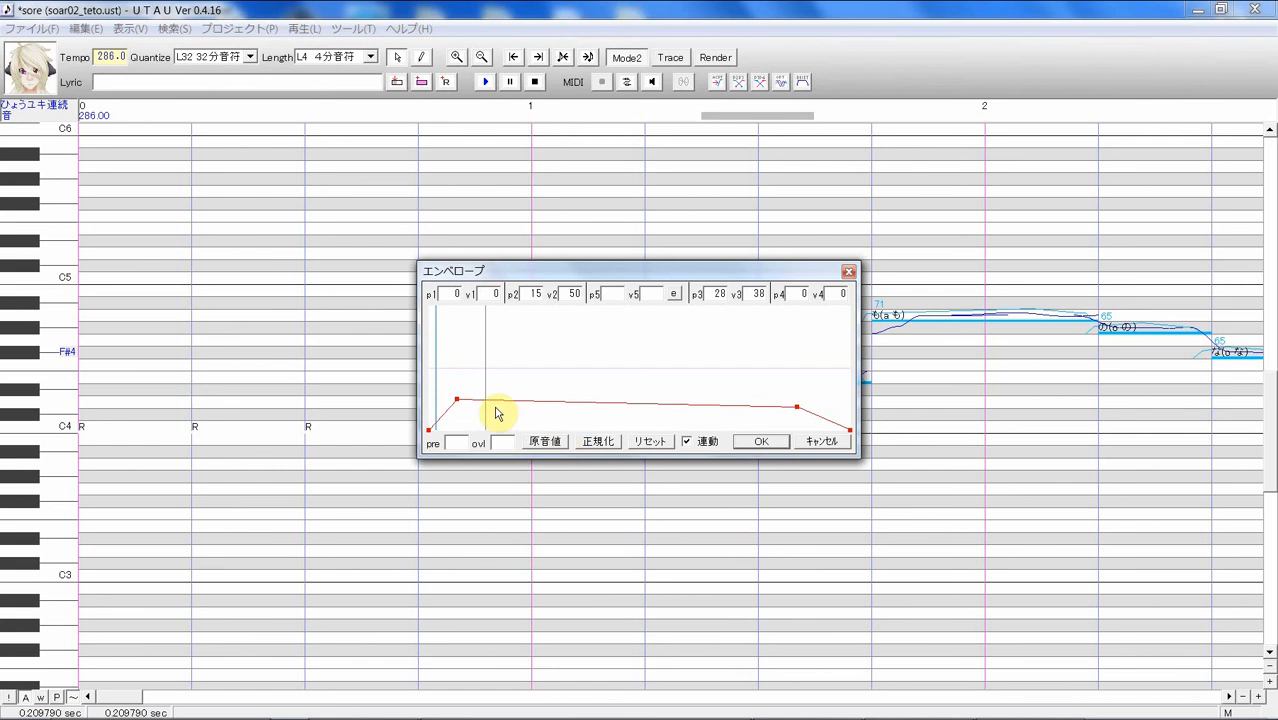
click(558, 444)
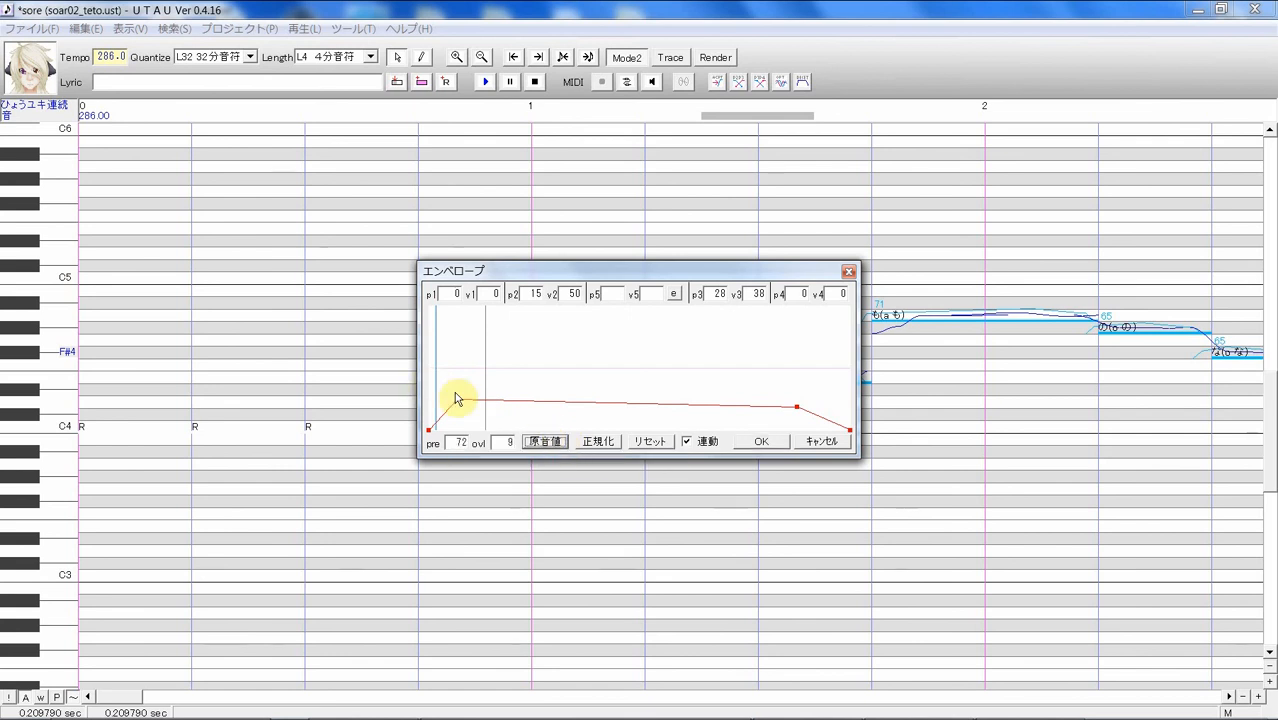
drag(457, 403, 451, 367)
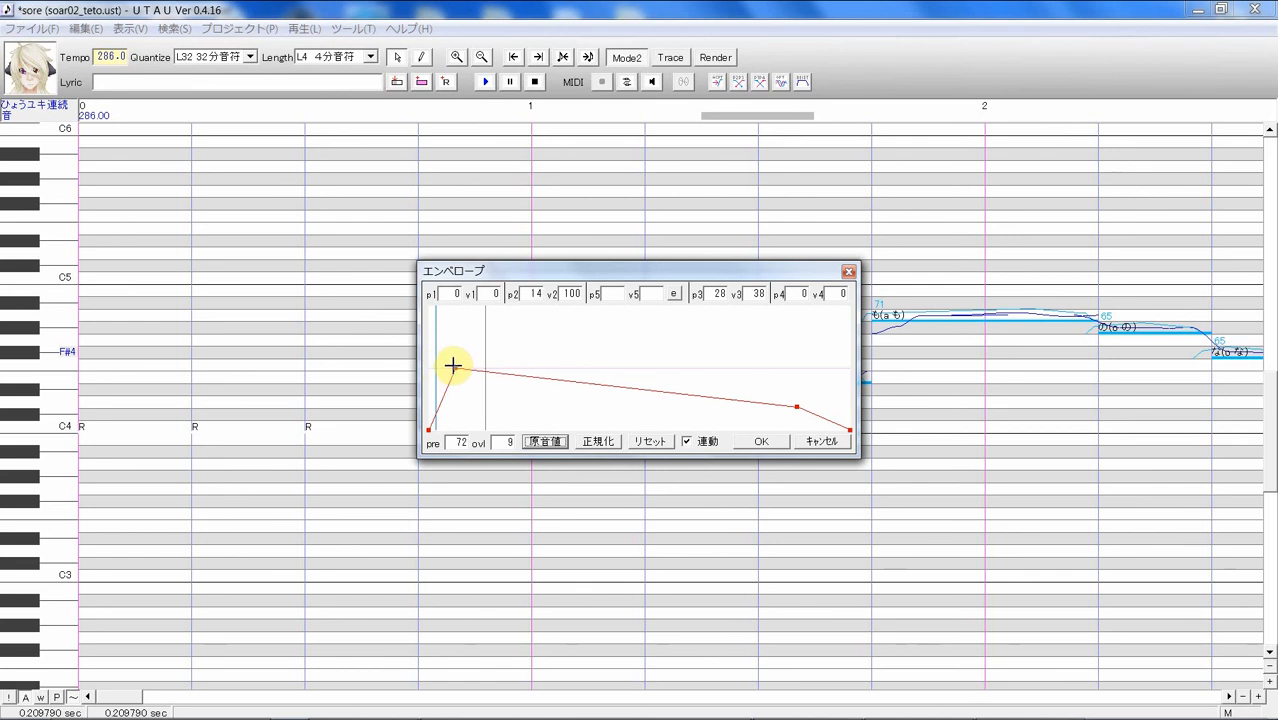
click(679, 296)
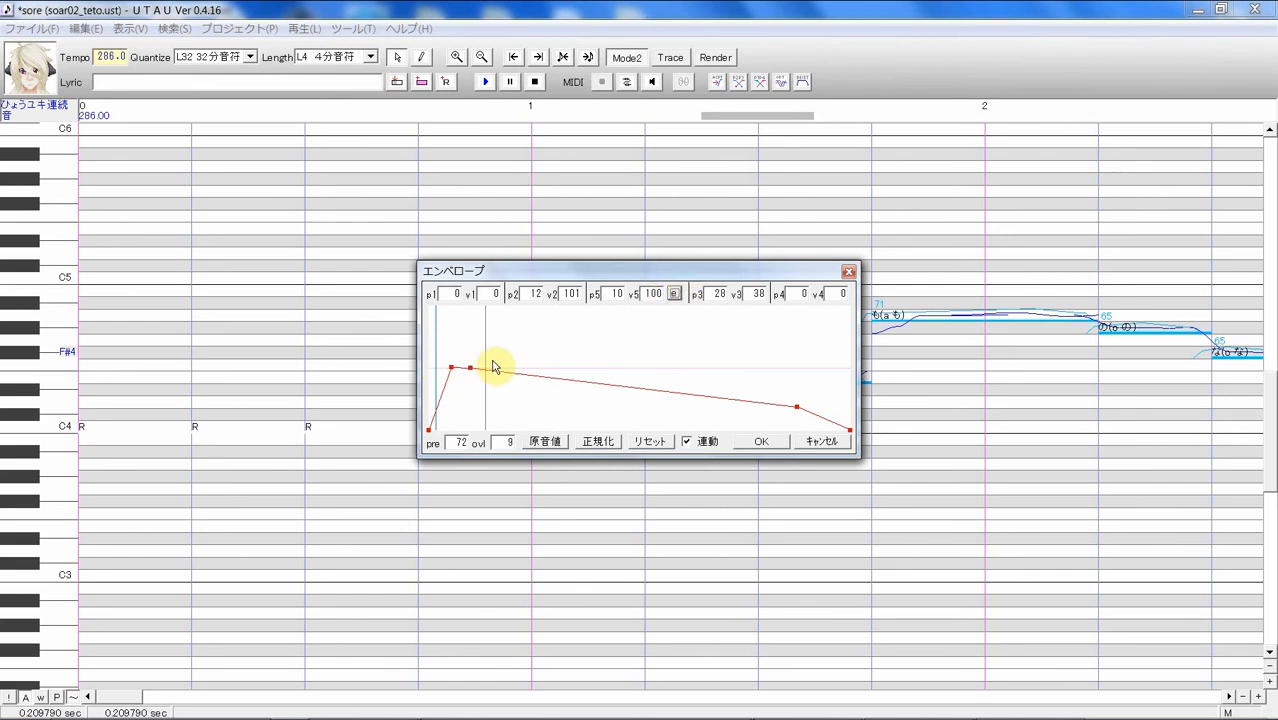
drag(467, 367, 449, 318)
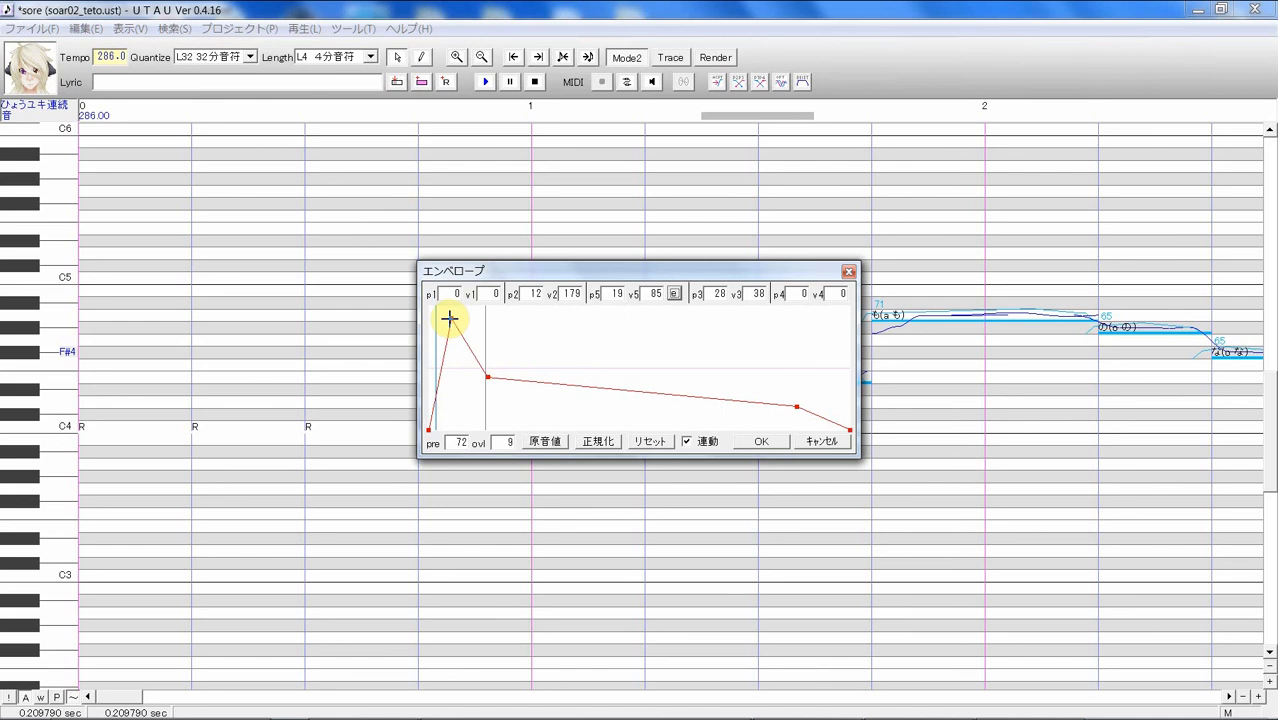
click(761, 441)
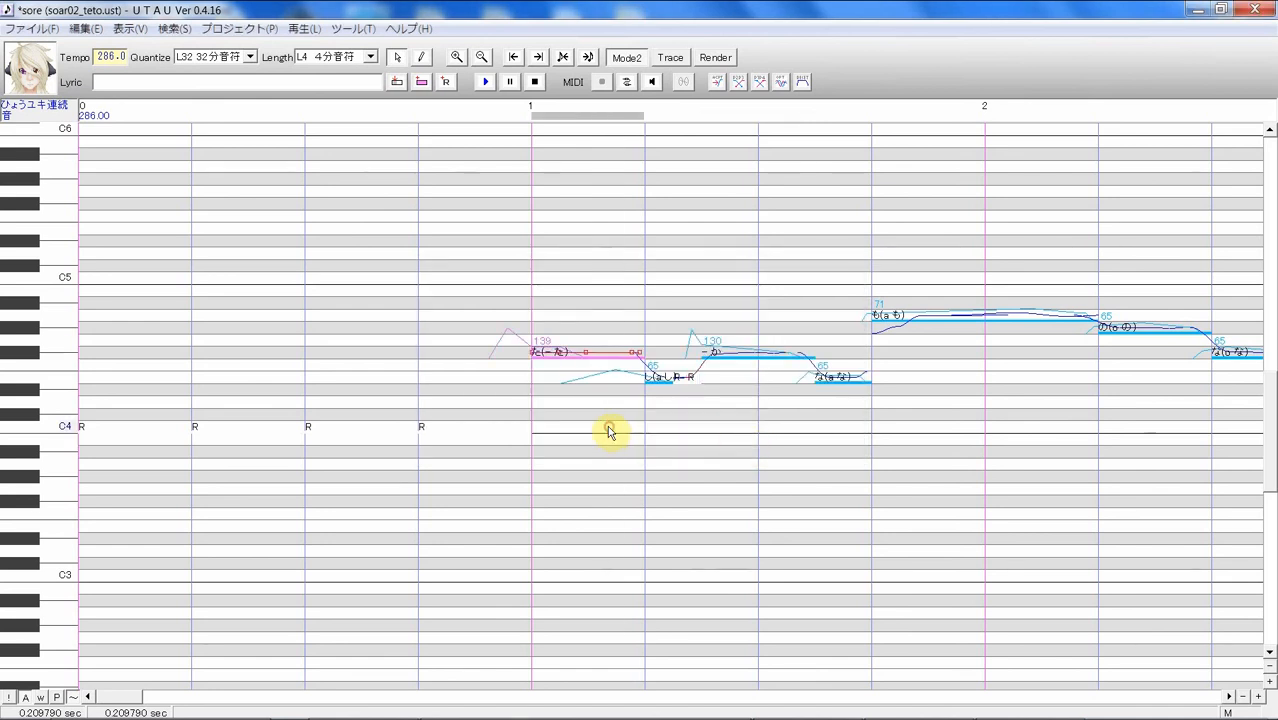
- Play back the bar 1 notes from た through the E4 な
drag(552, 422, 838, 415)
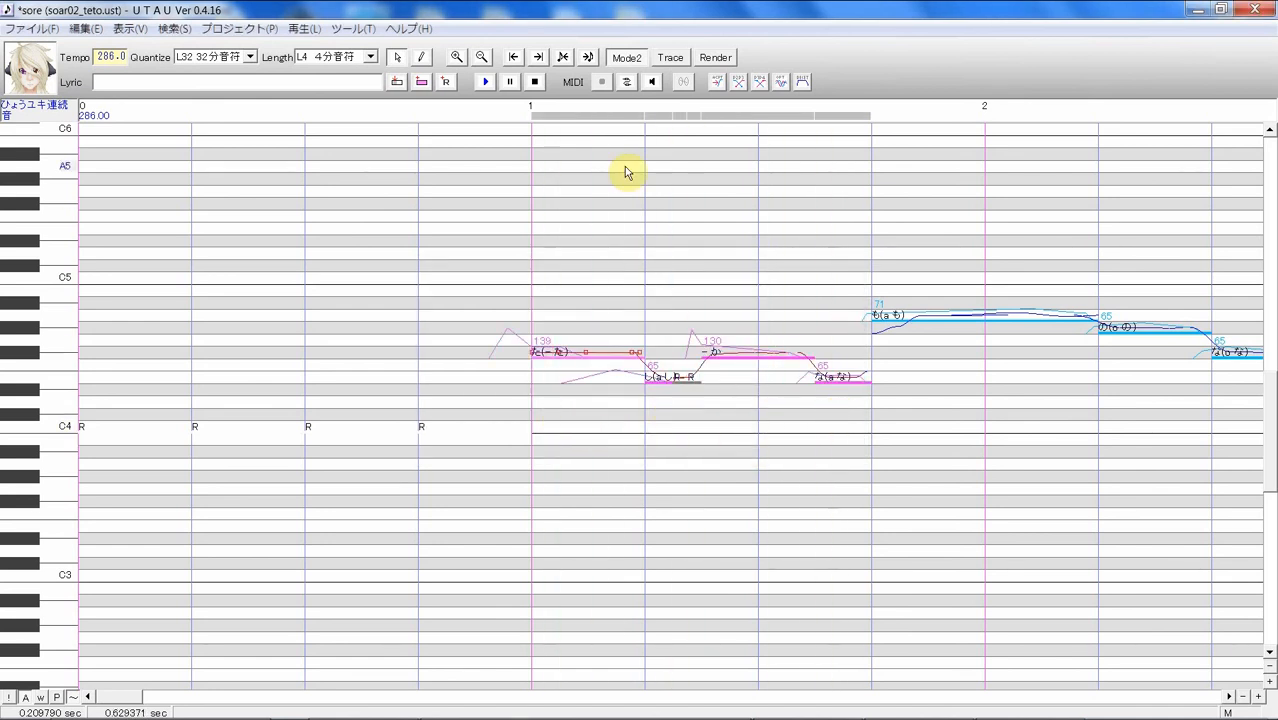
click(485, 82)
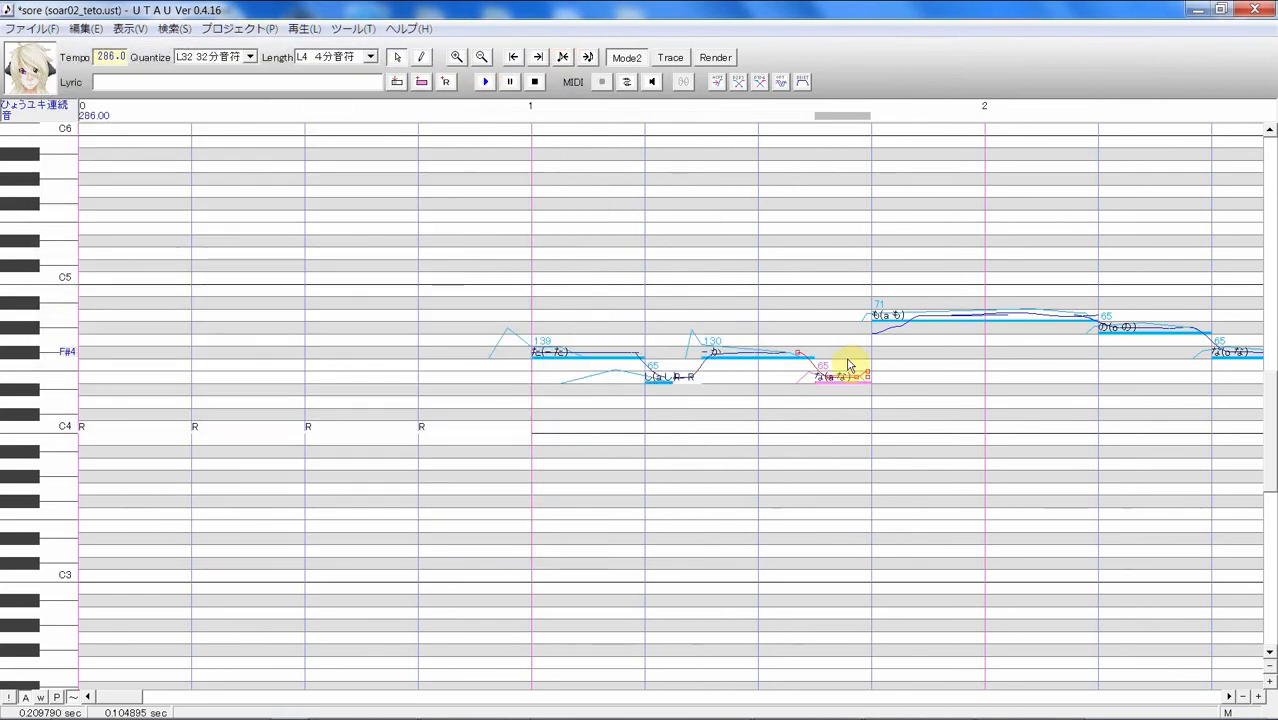
- Clear the pre-utterance and overlap values of the E4 な note in bar 1, and inspect the waveform of its "a な" sample
right_click(845, 376)
click(925, 592)
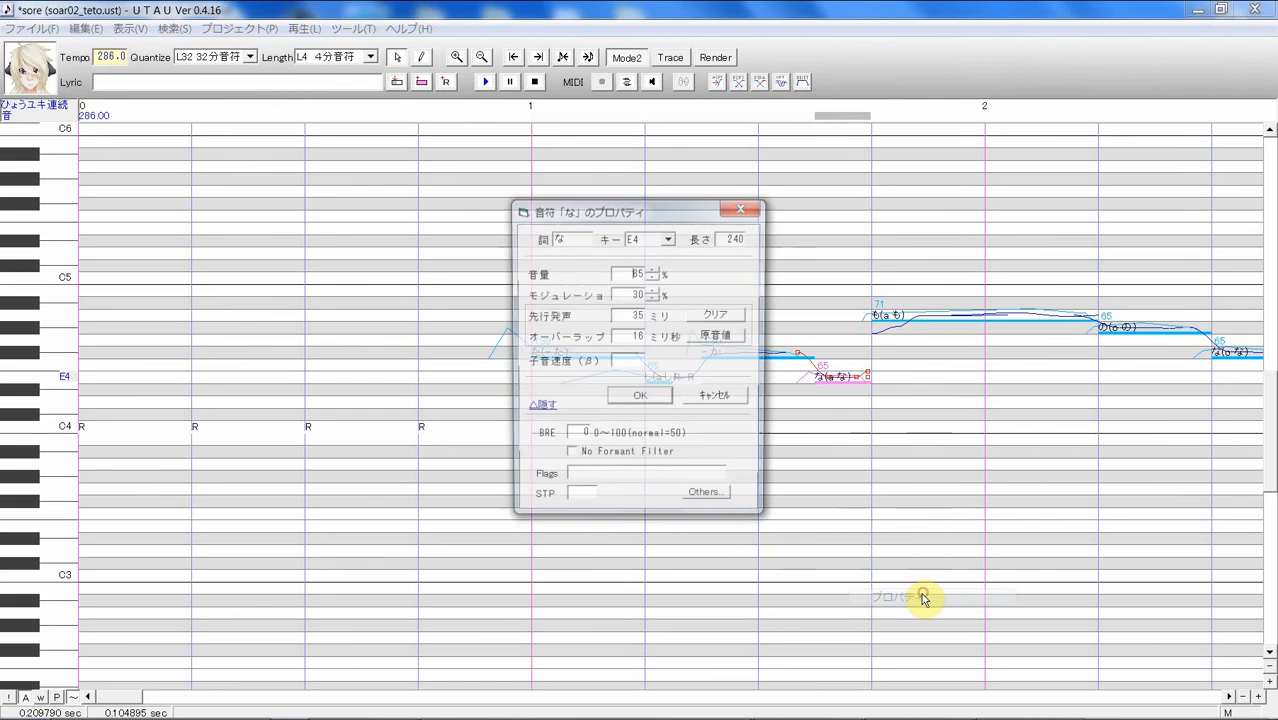
click(724, 344)
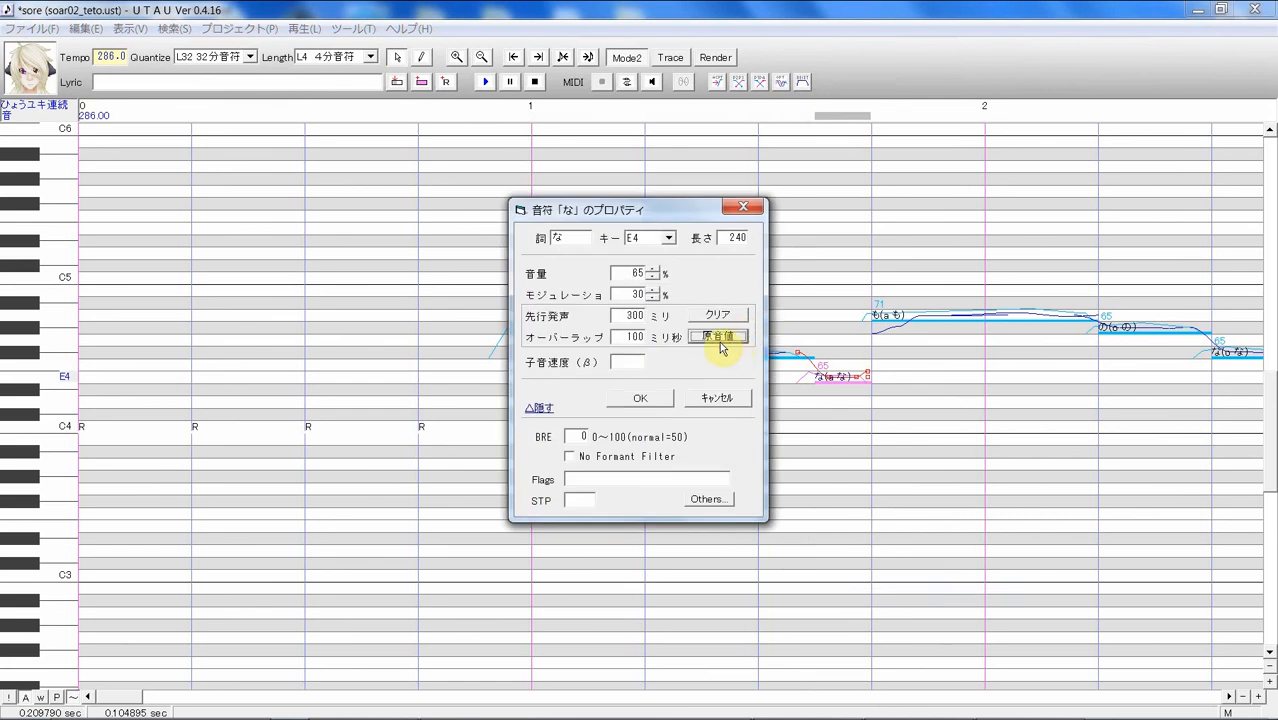
click(716, 317)
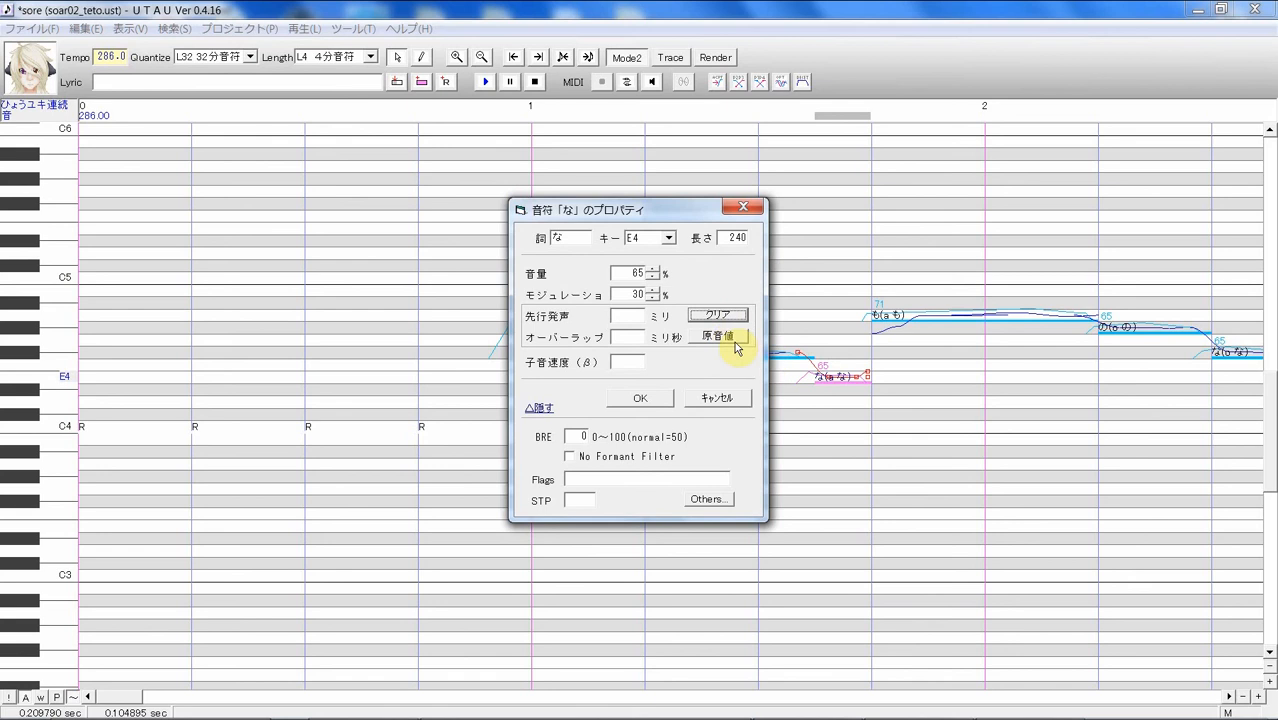
click(645, 400)
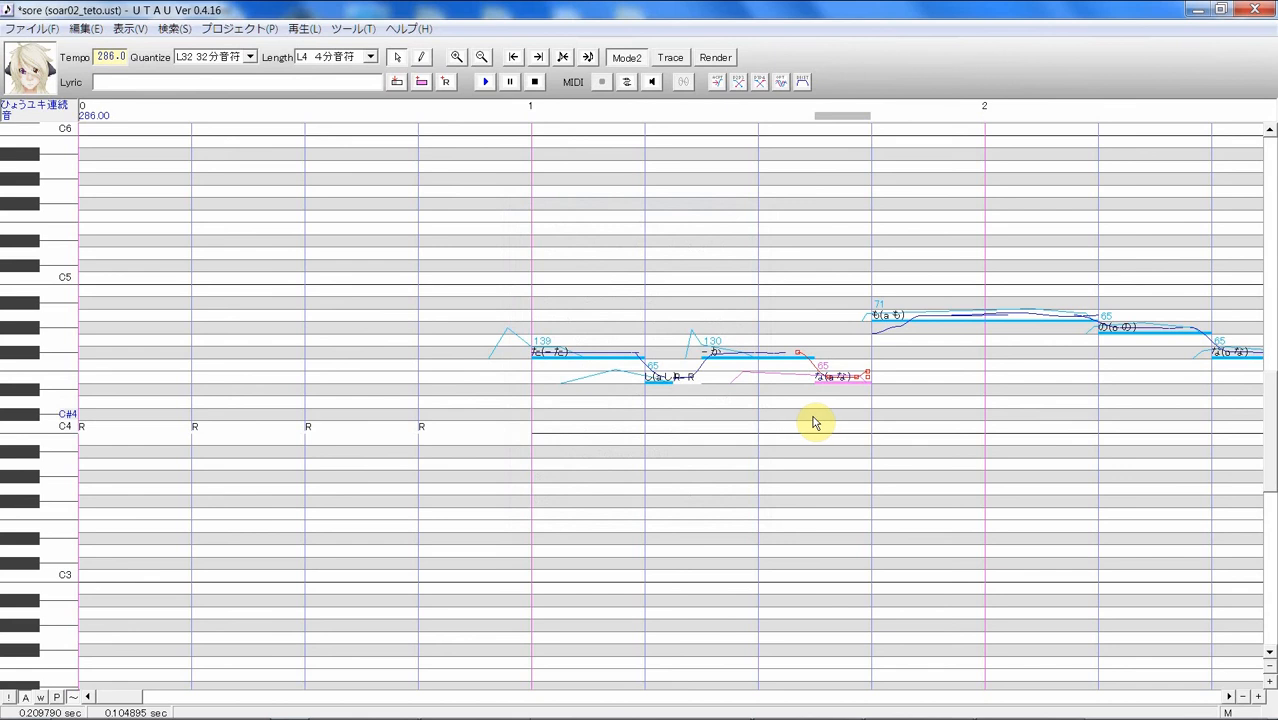
key(ctrl+g)
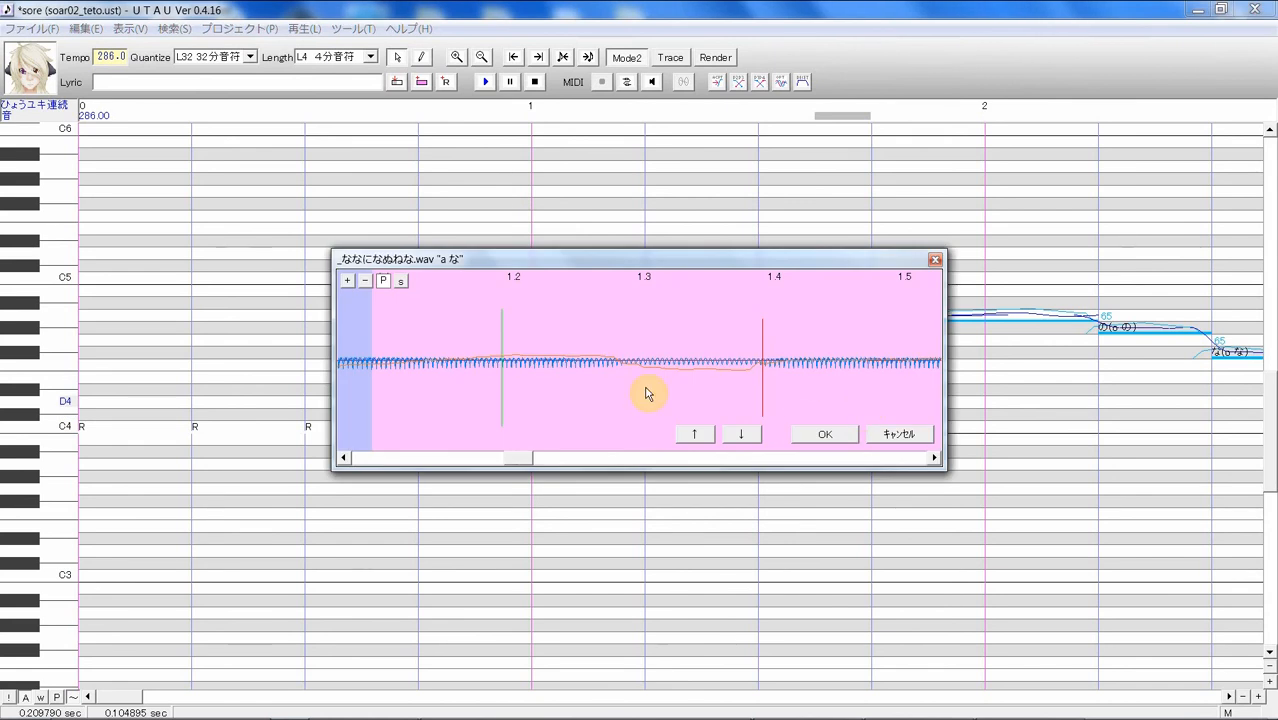
click(877, 434)
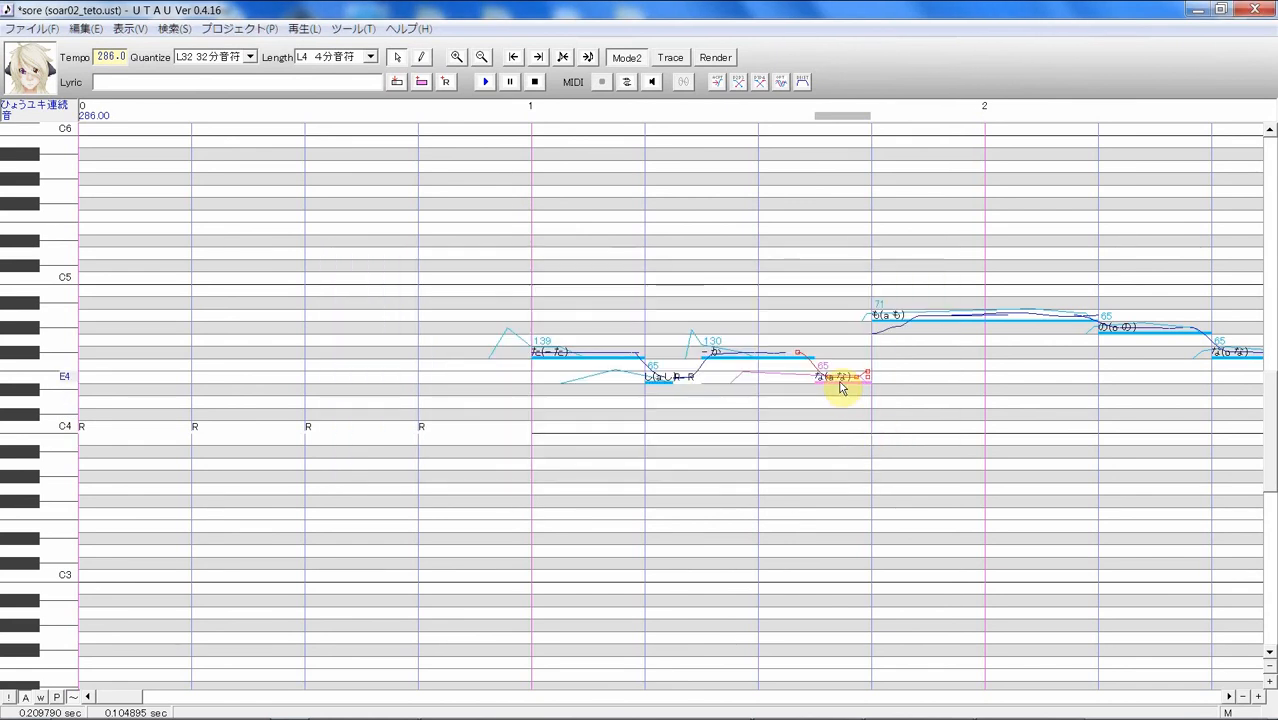
- Reshape the envelope of the E4 な note in bar 1 with p2 109, v2 150, p3 82 and v3 100
right_click(840, 388)
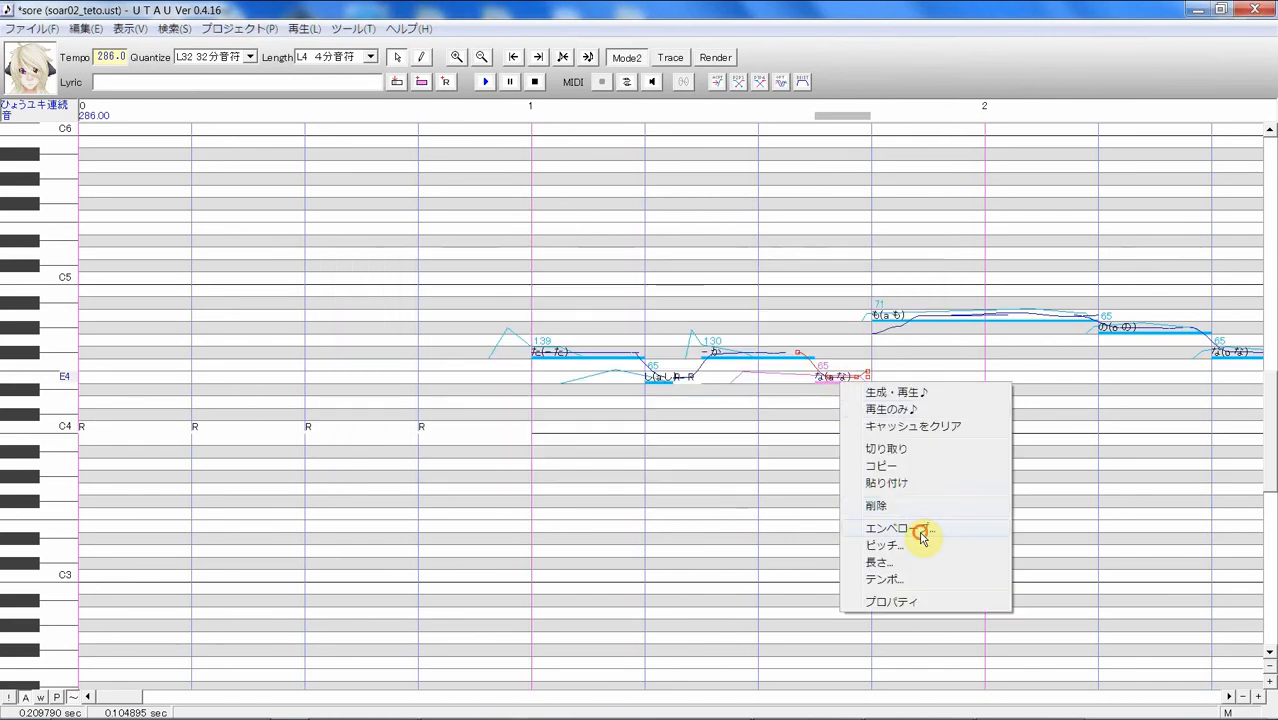
click(921, 528)
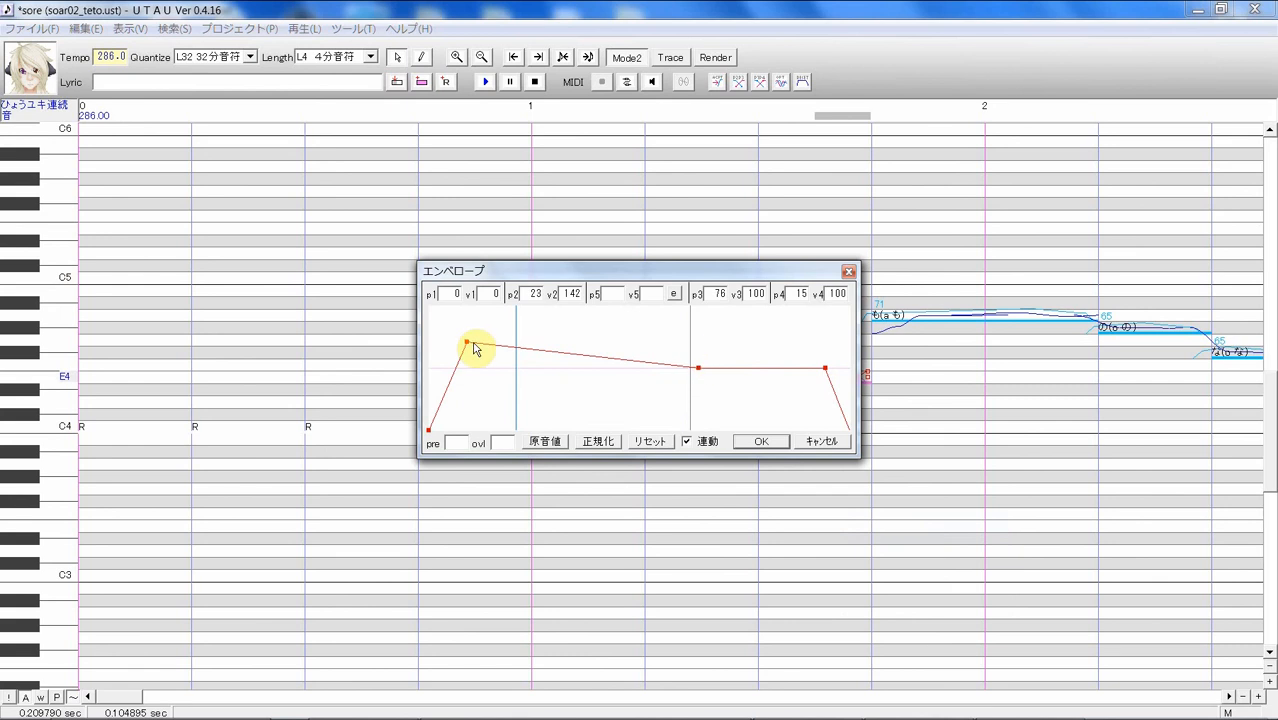
drag(464, 343, 533, 338)
drag(607, 337, 609, 337)
drag(699, 368, 690, 363)
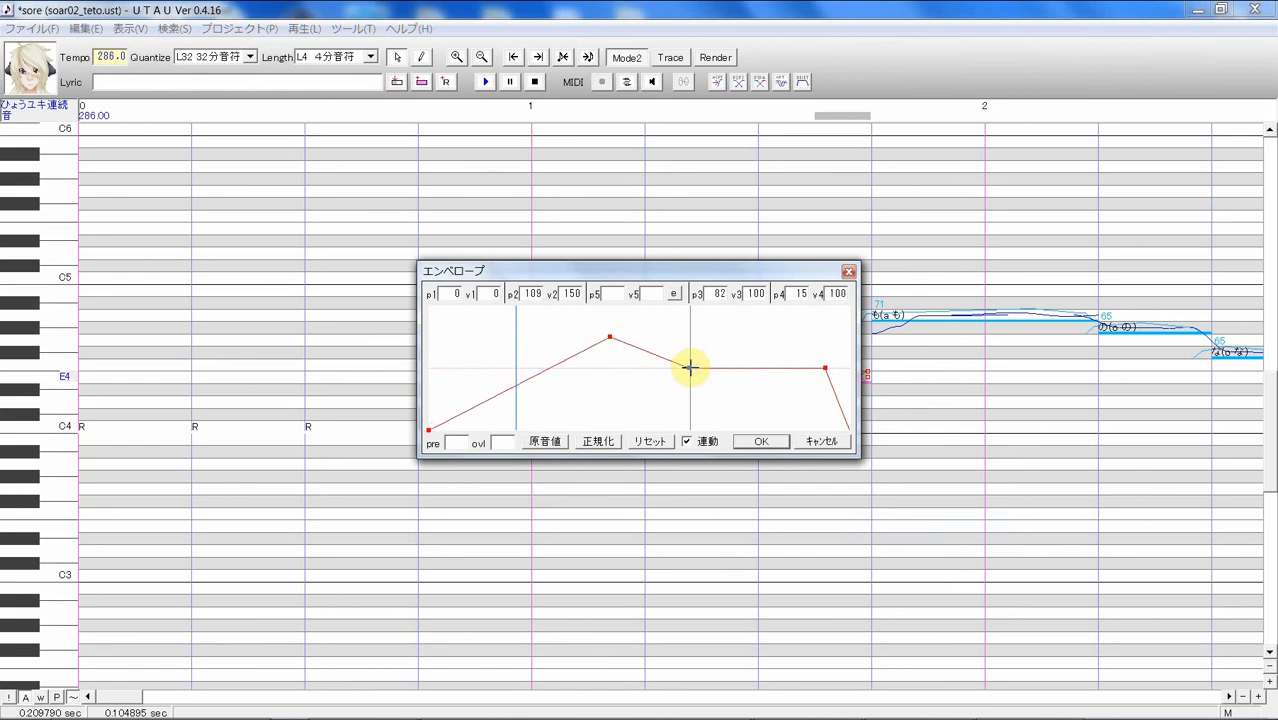
click(766, 442)
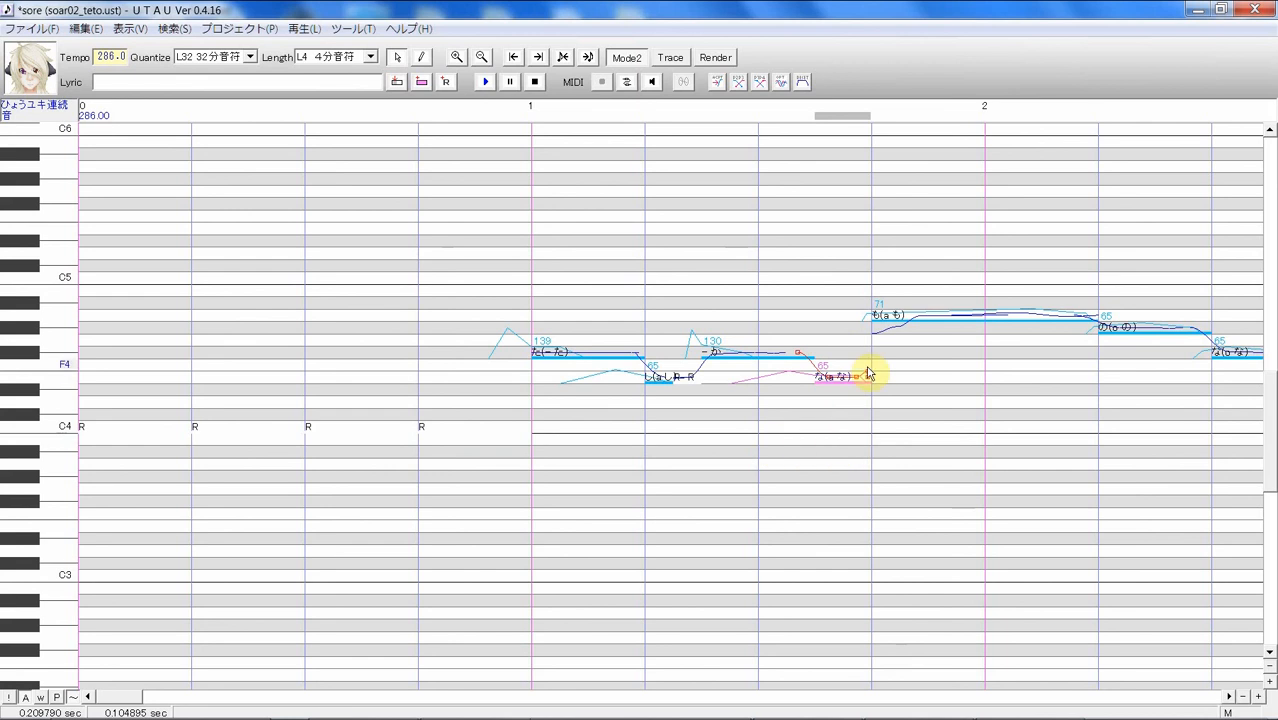
- Move envelope points p2 and p3 of the A4 も note slightly earlier
click(911, 348)
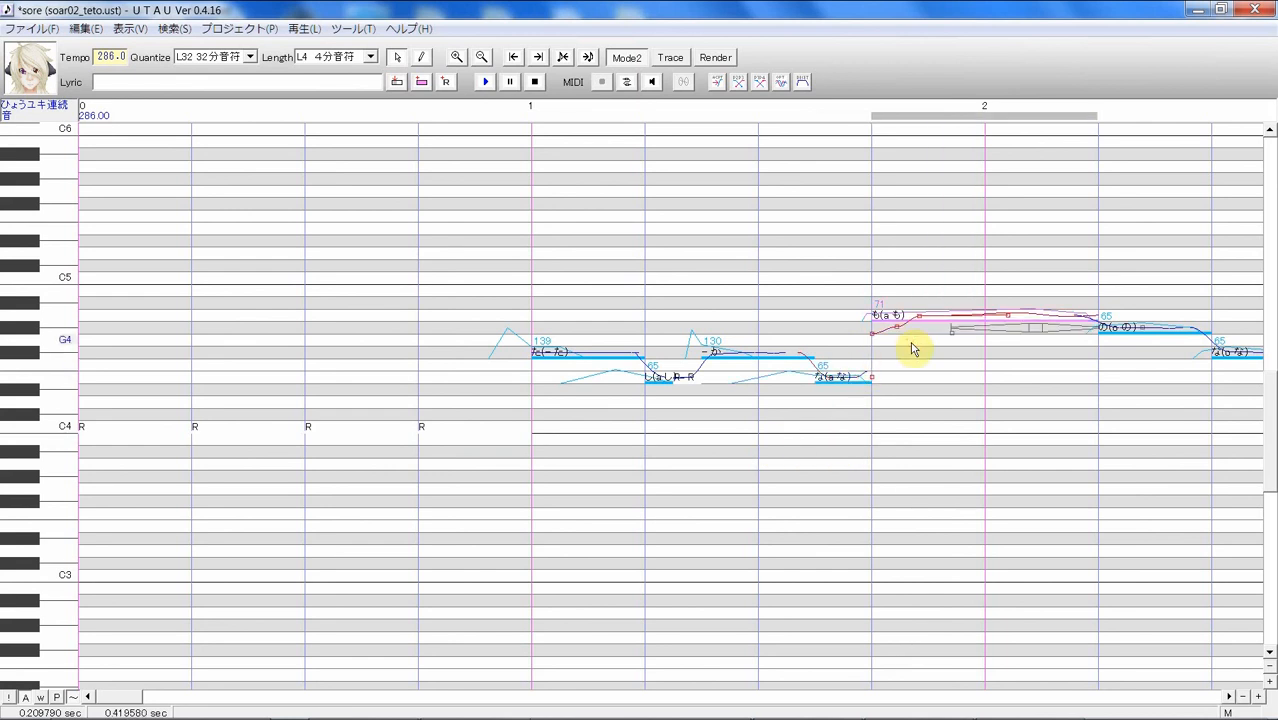
right_click(891, 322)
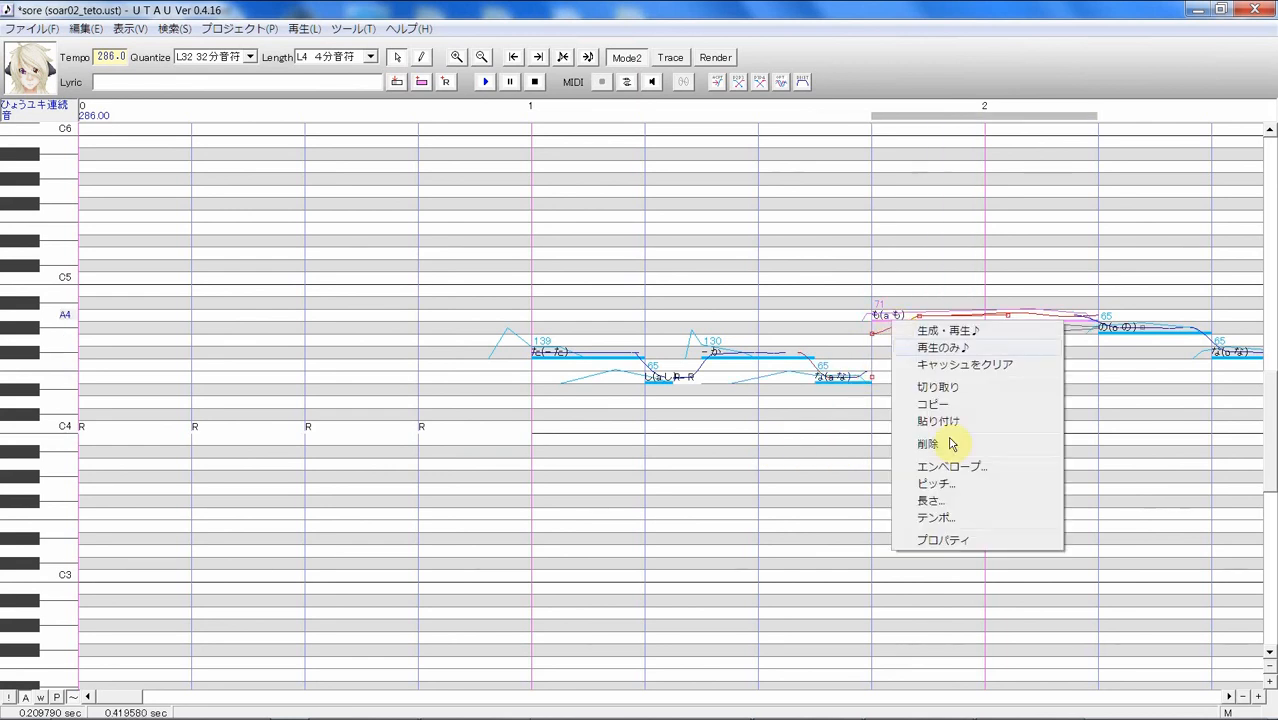
click(969, 474)
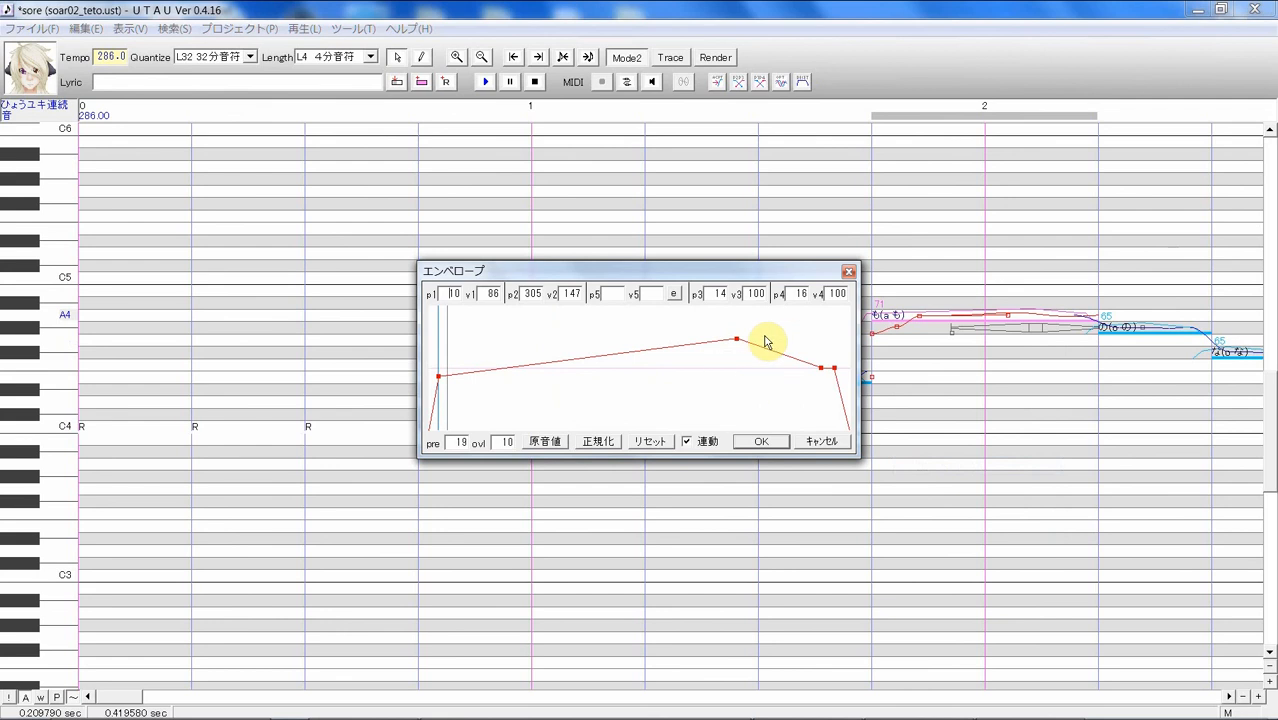
drag(736, 340, 693, 340)
drag(822, 370, 812, 368)
click(765, 442)
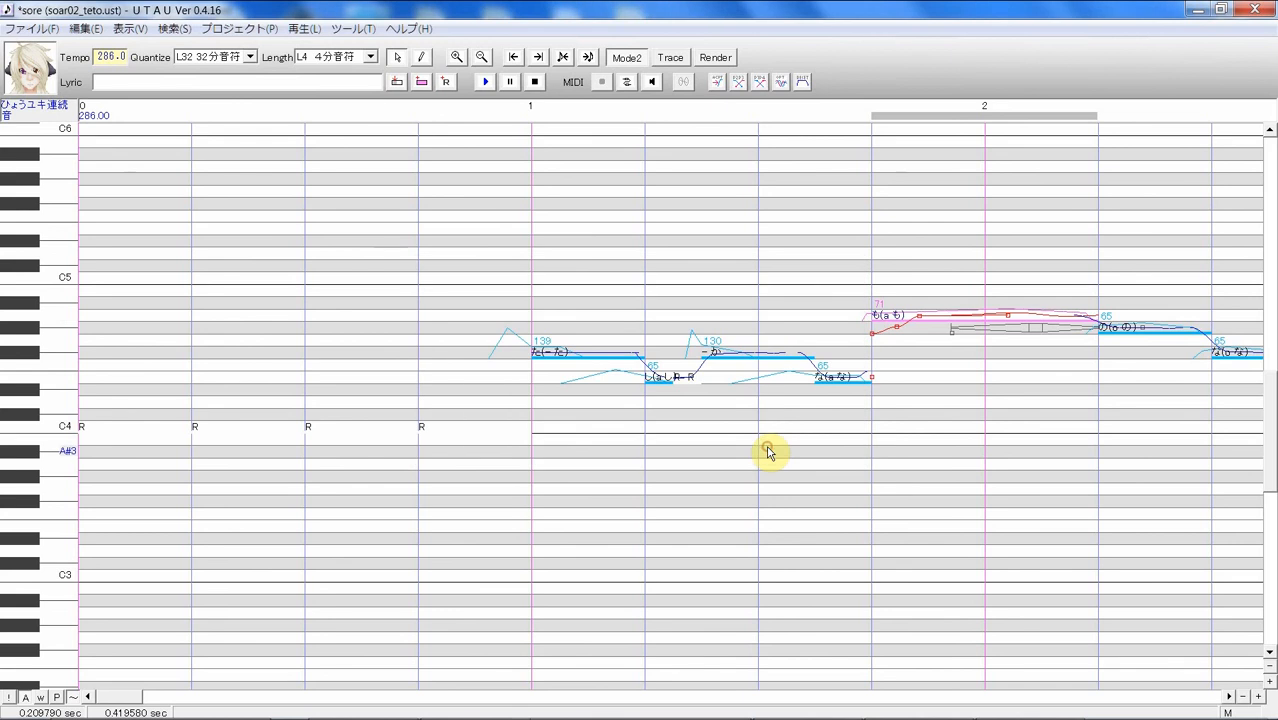
- Clear the pre-utterance and overlap values of the neighbouring E4 な and A4 も notes, and crossfade their envelopes
drag(927, 379, 816, 377)
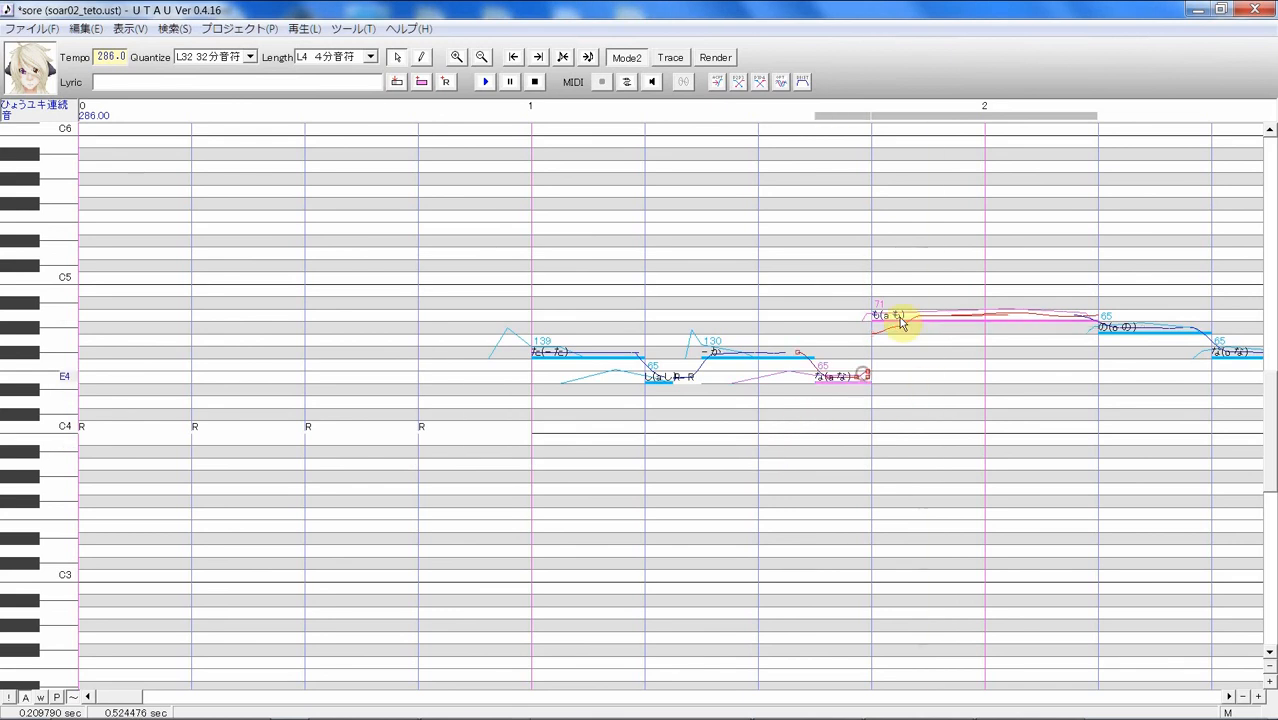
right_click(934, 312)
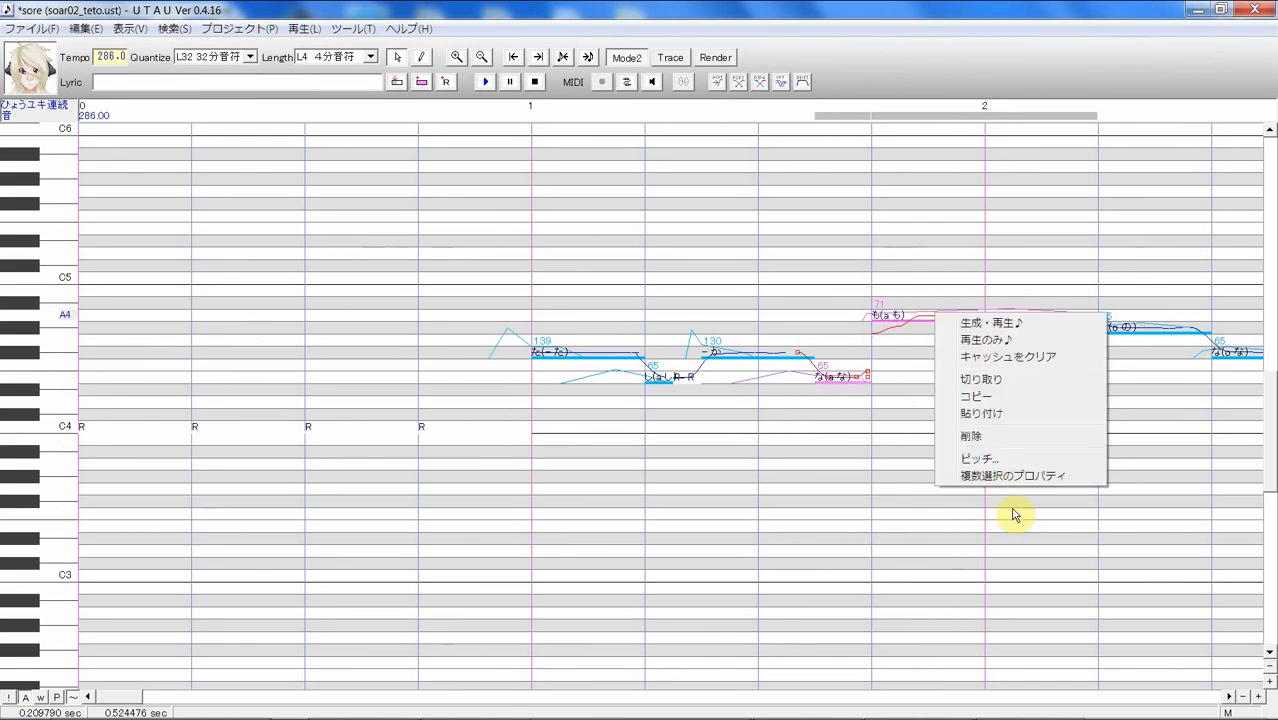
click(1000, 477)
click(718, 315)
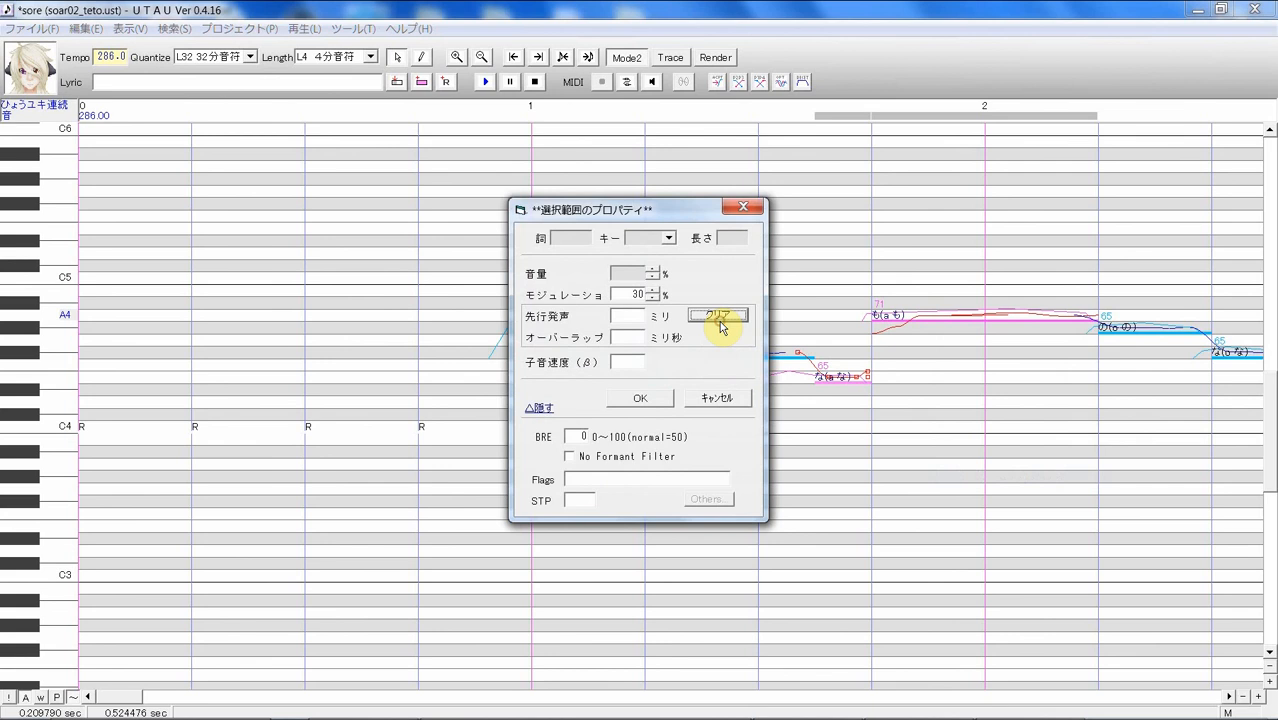
click(657, 410)
drag(542, 424, 686, 405)
drag(822, 445, 916, 425)
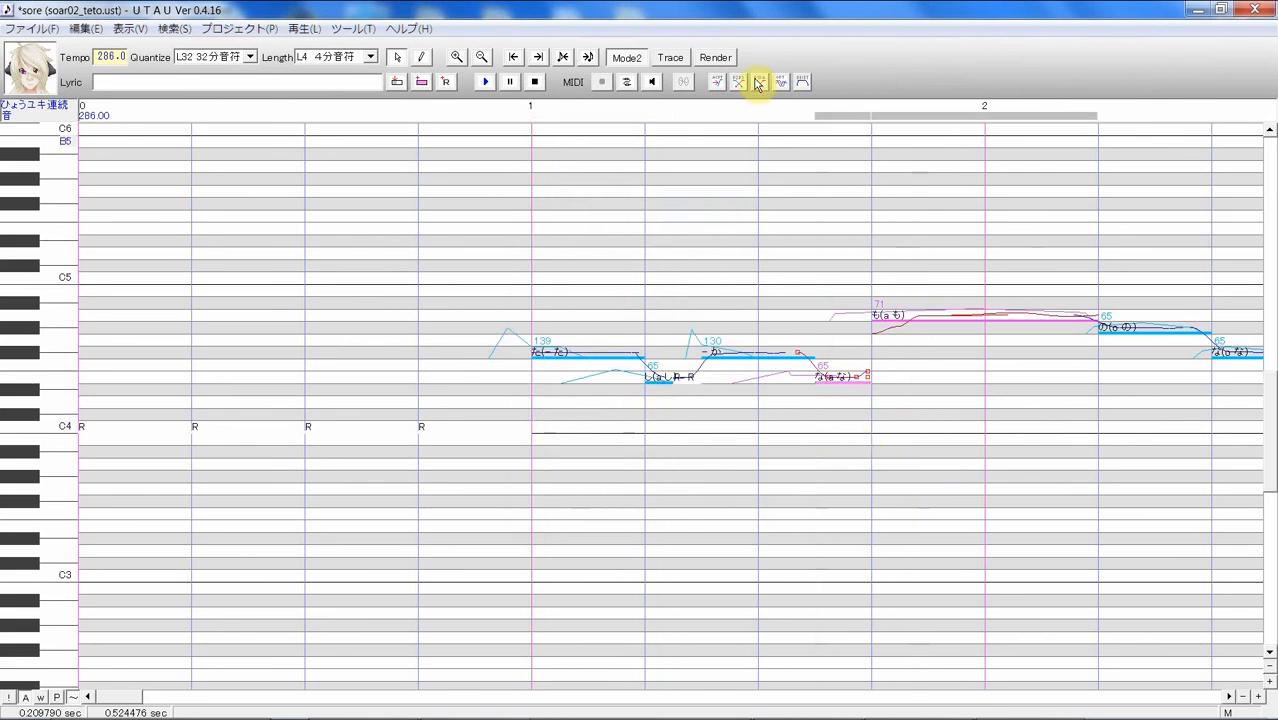
click(737, 82)
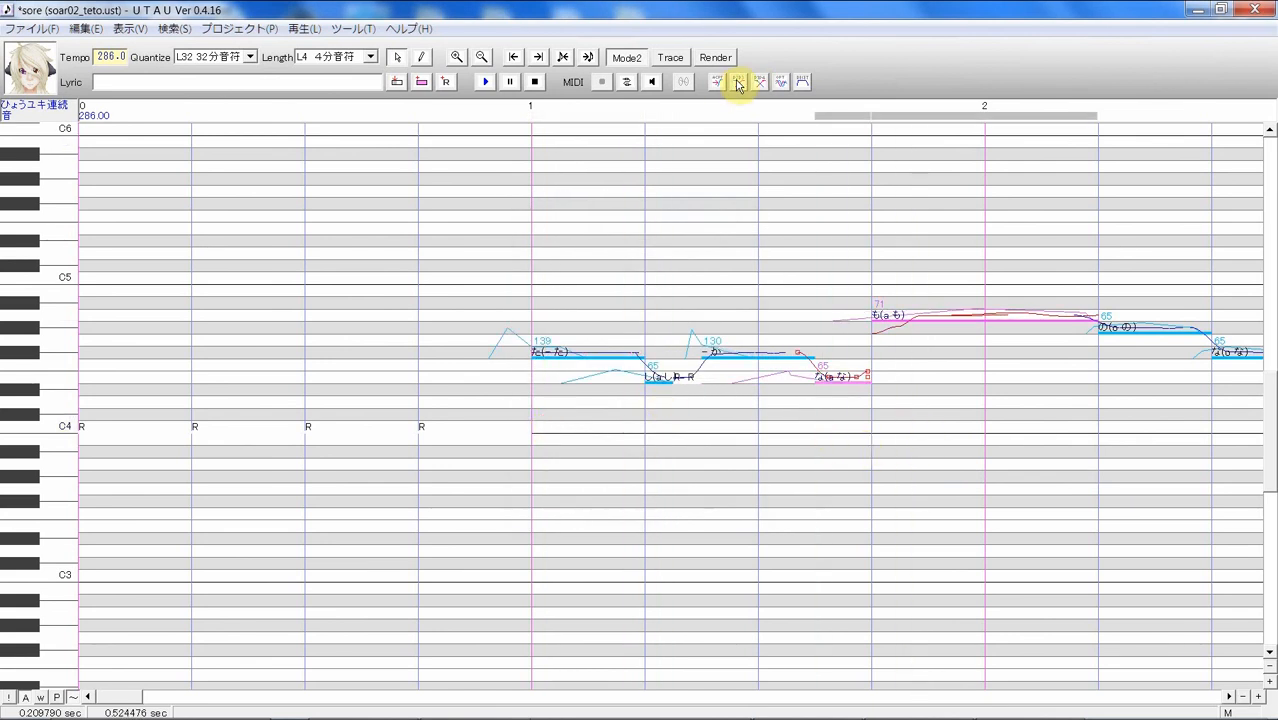
- Play back the notes from た through も, and inspect the spectrogram of the "a な" sample used by the E4 な note
drag(553, 386, 983, 380)
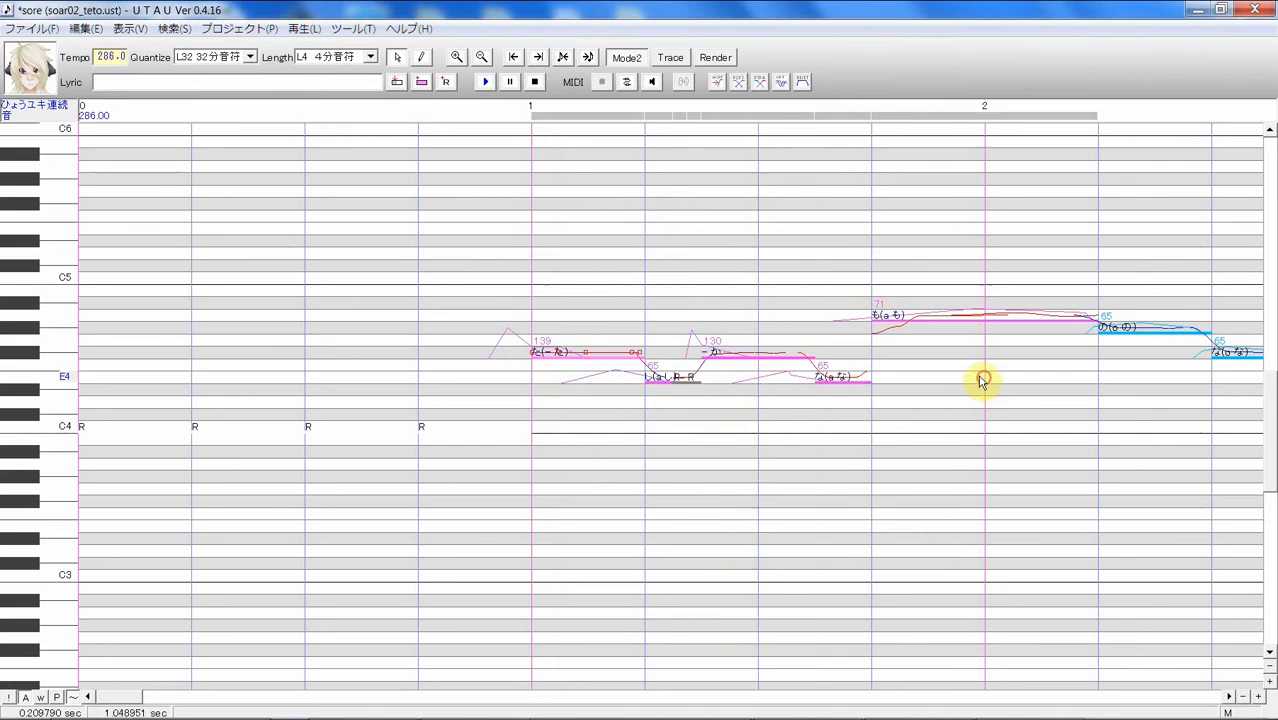
click(484, 83)
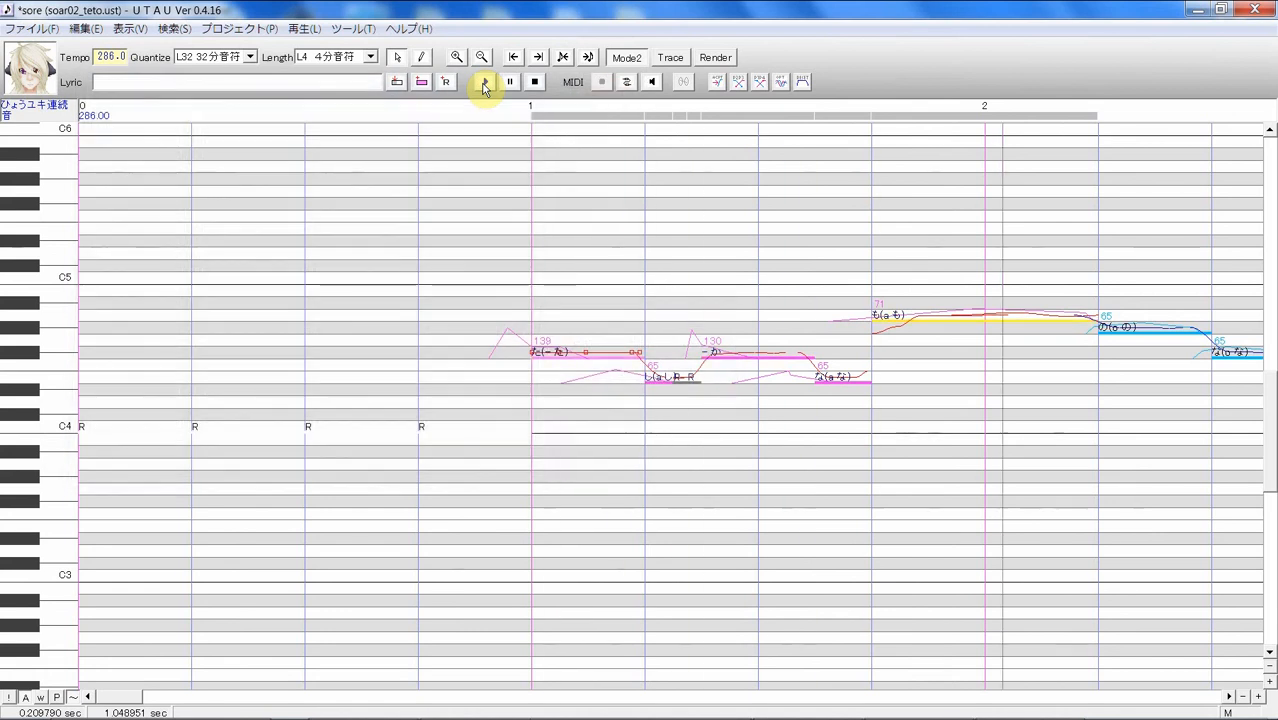
click(838, 377)
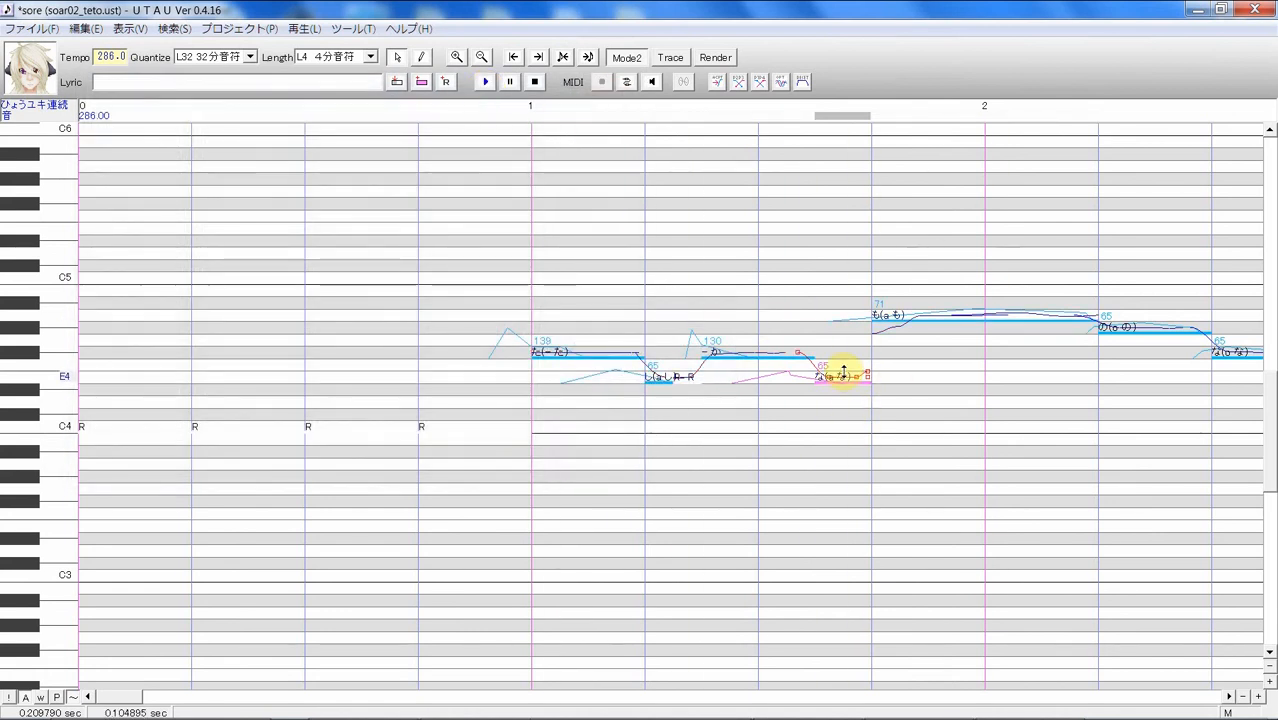
right_click(842, 376)
click(842, 380)
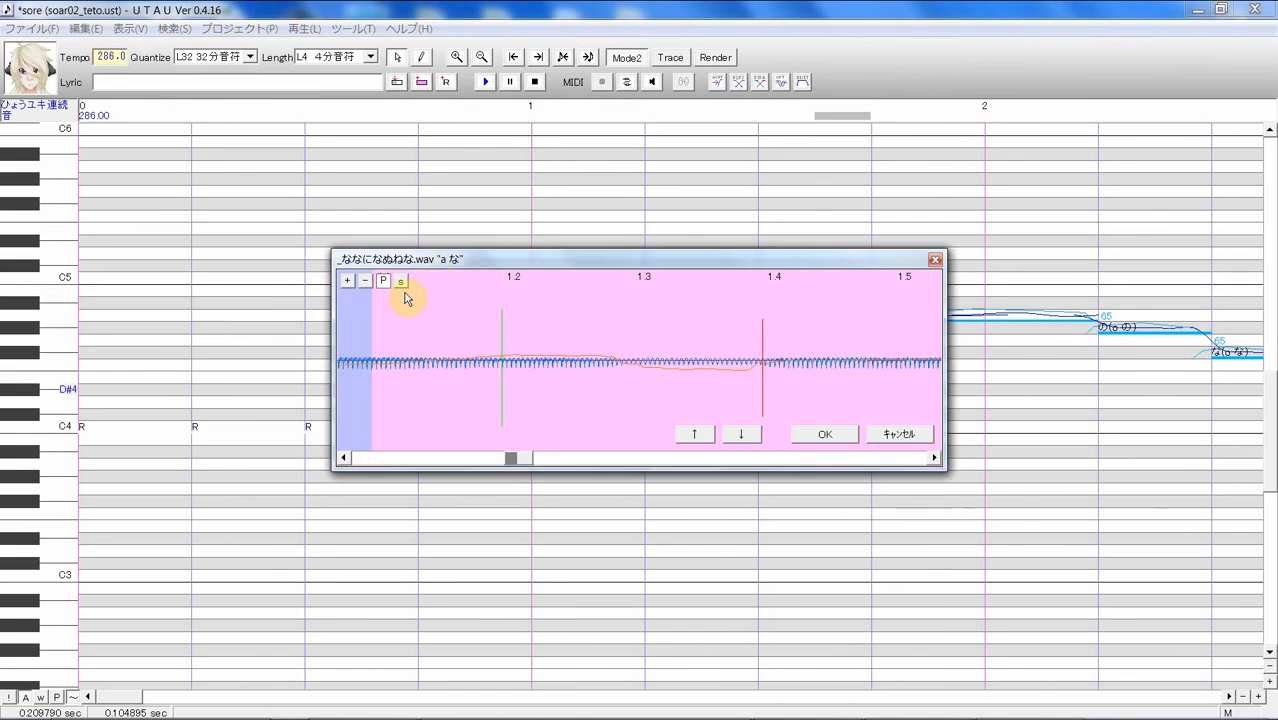
click(401, 284)
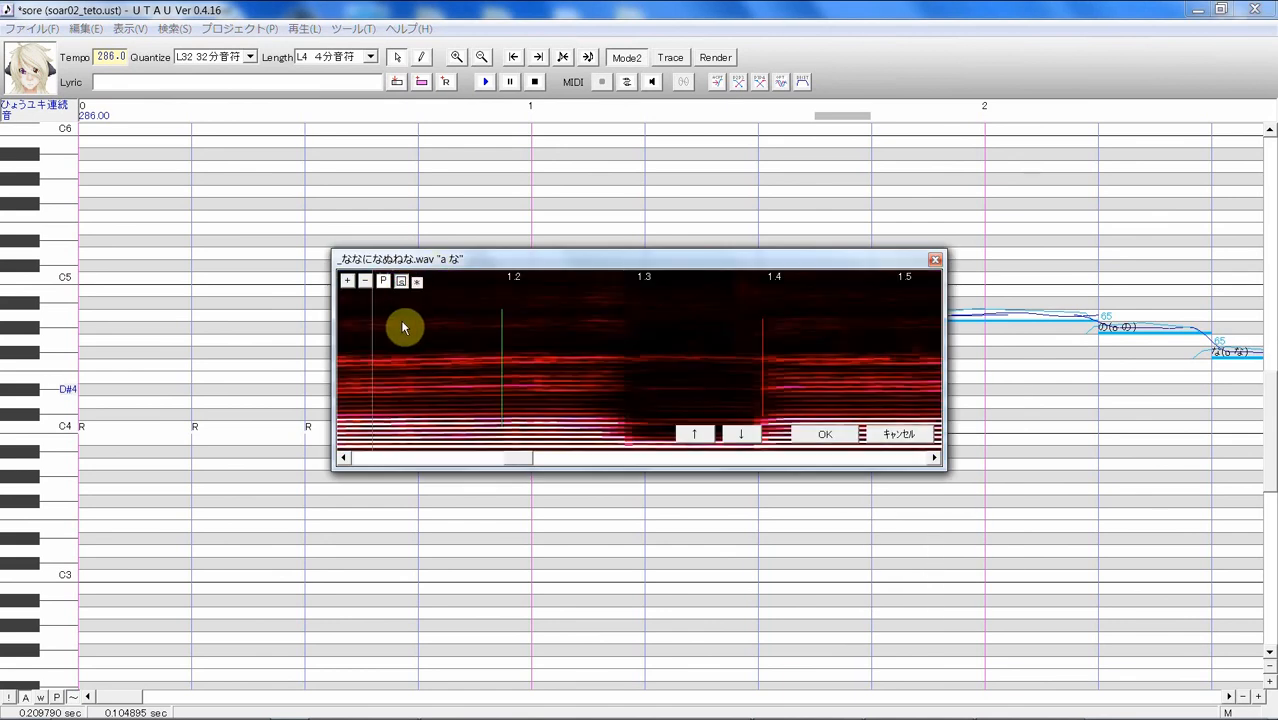
click(853, 436)
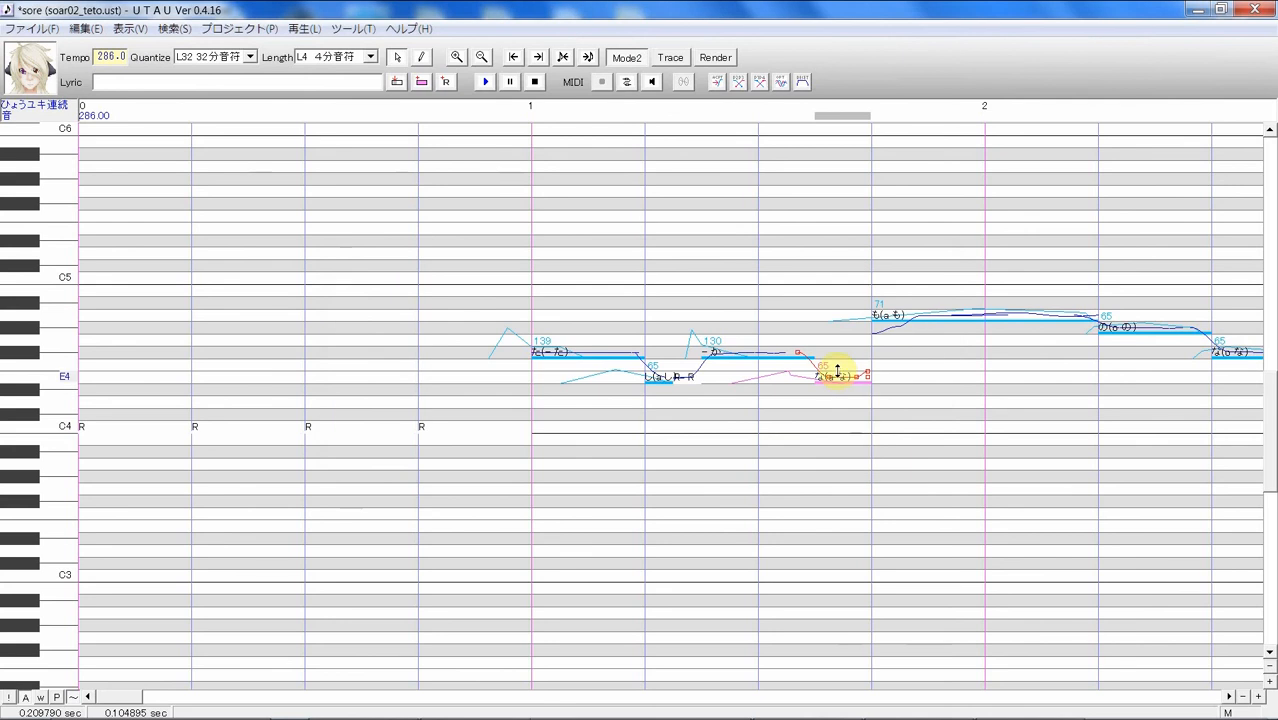
- Review the note properties of the E4 な and A4 も notes in bar 1 without changing them
right_click(839, 375)
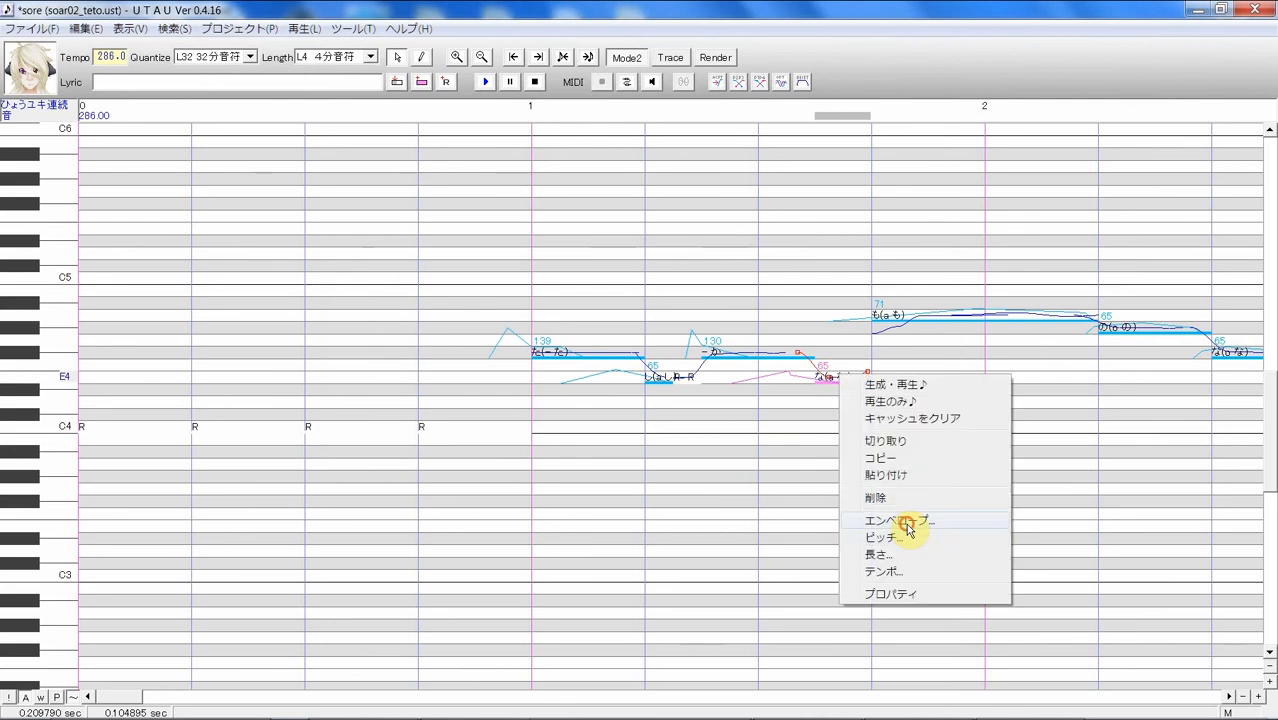
click(905, 593)
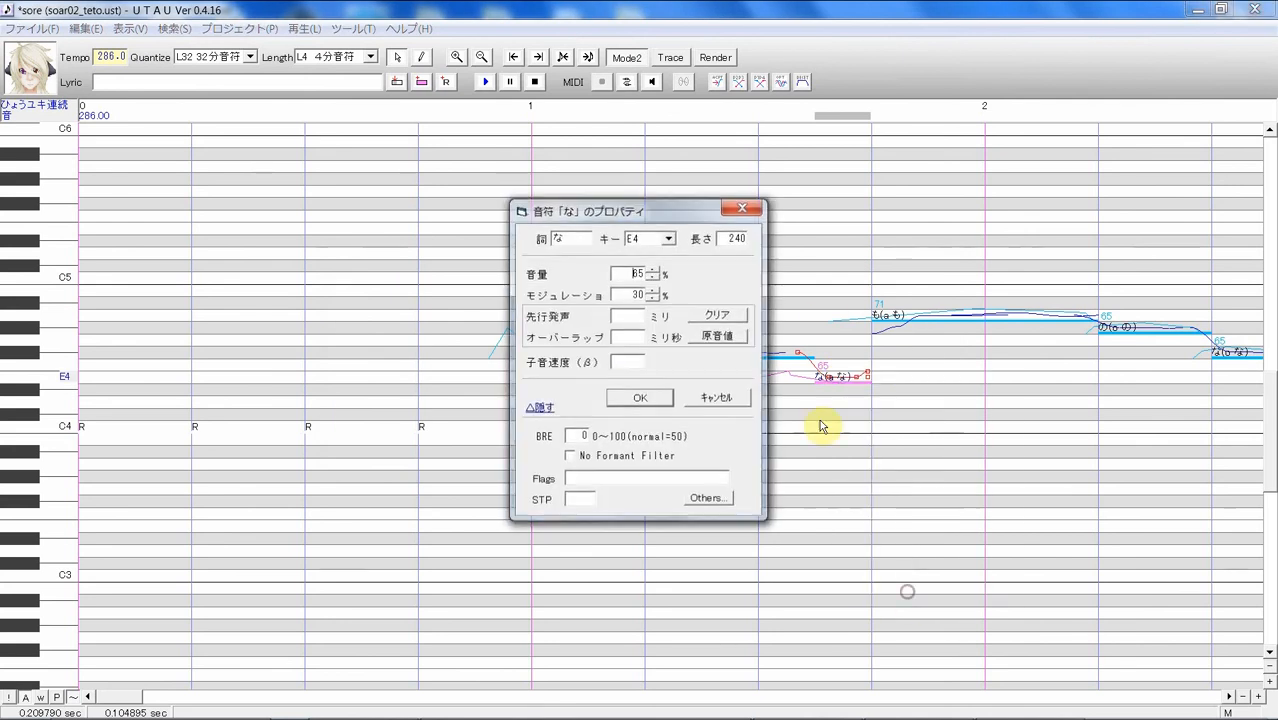
click(630, 398)
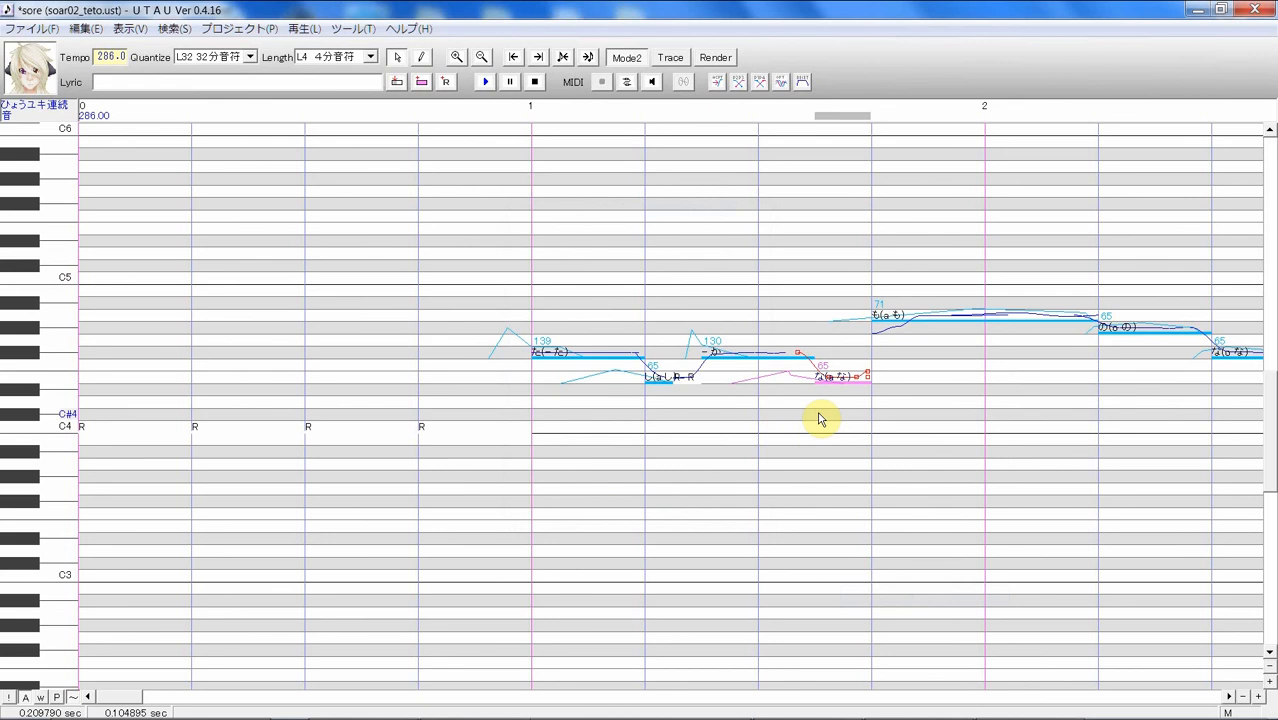
click(927, 338)
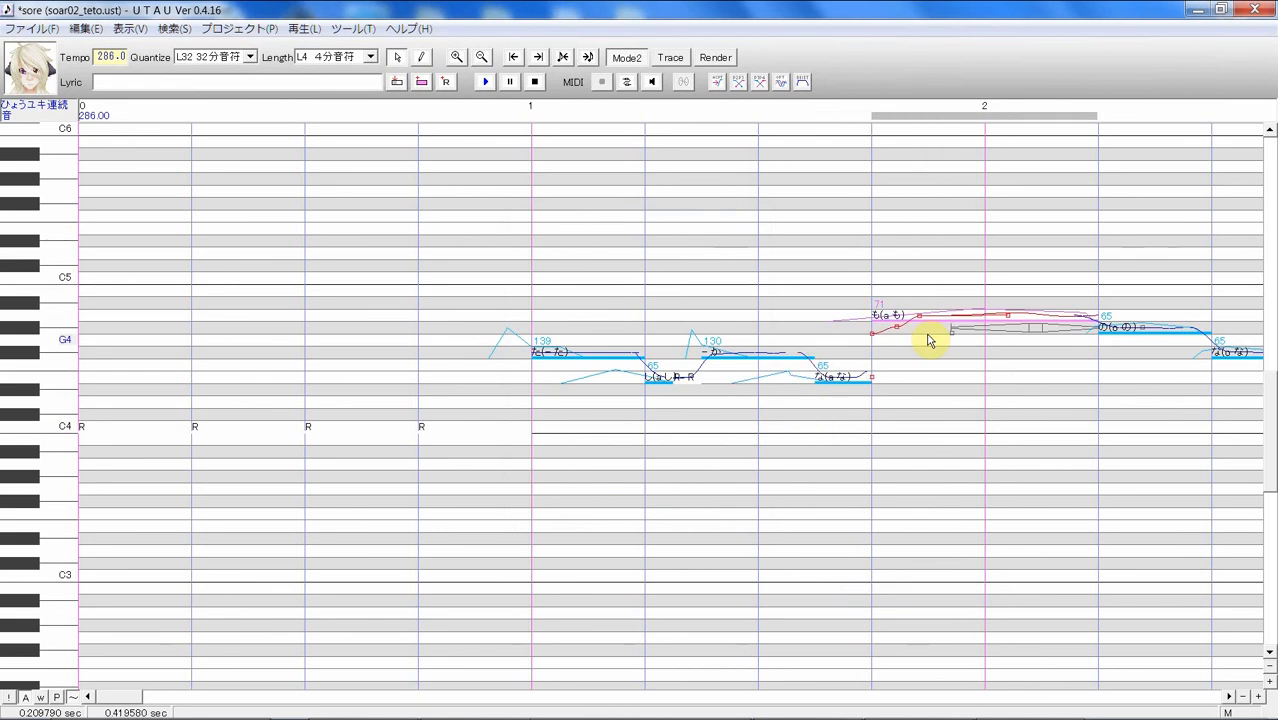
right_click(927, 323)
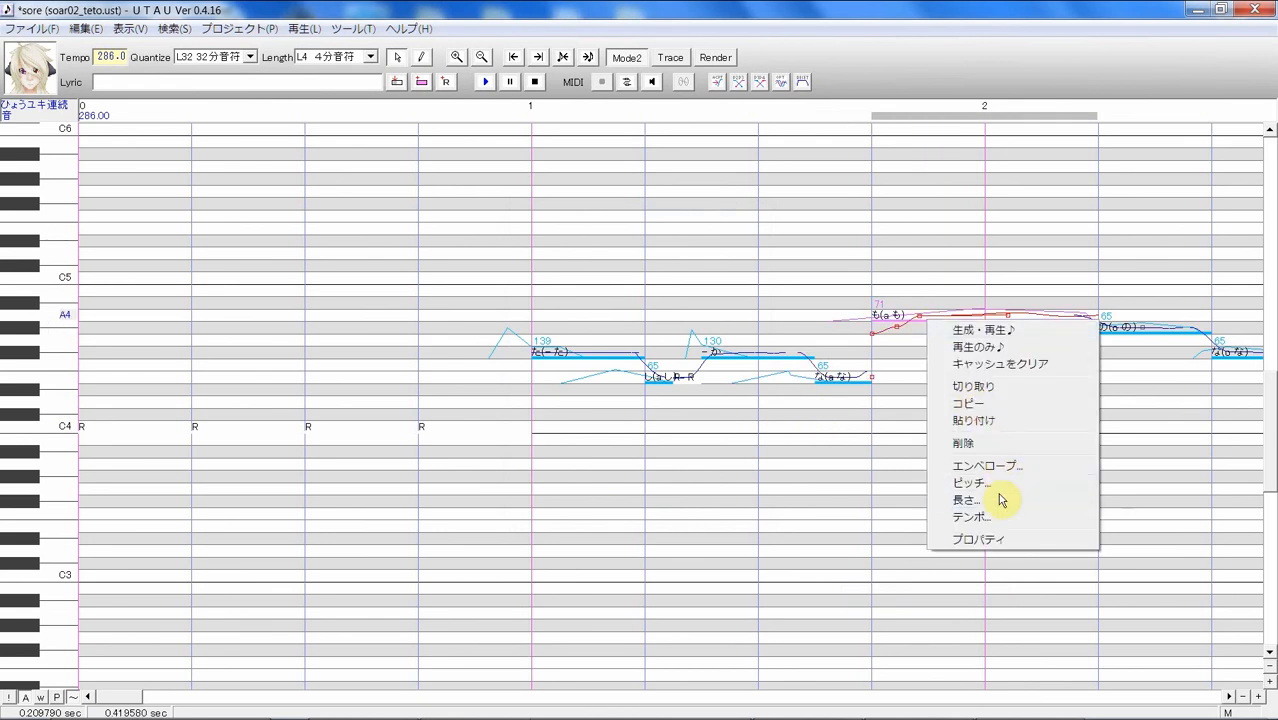
click(1012, 531)
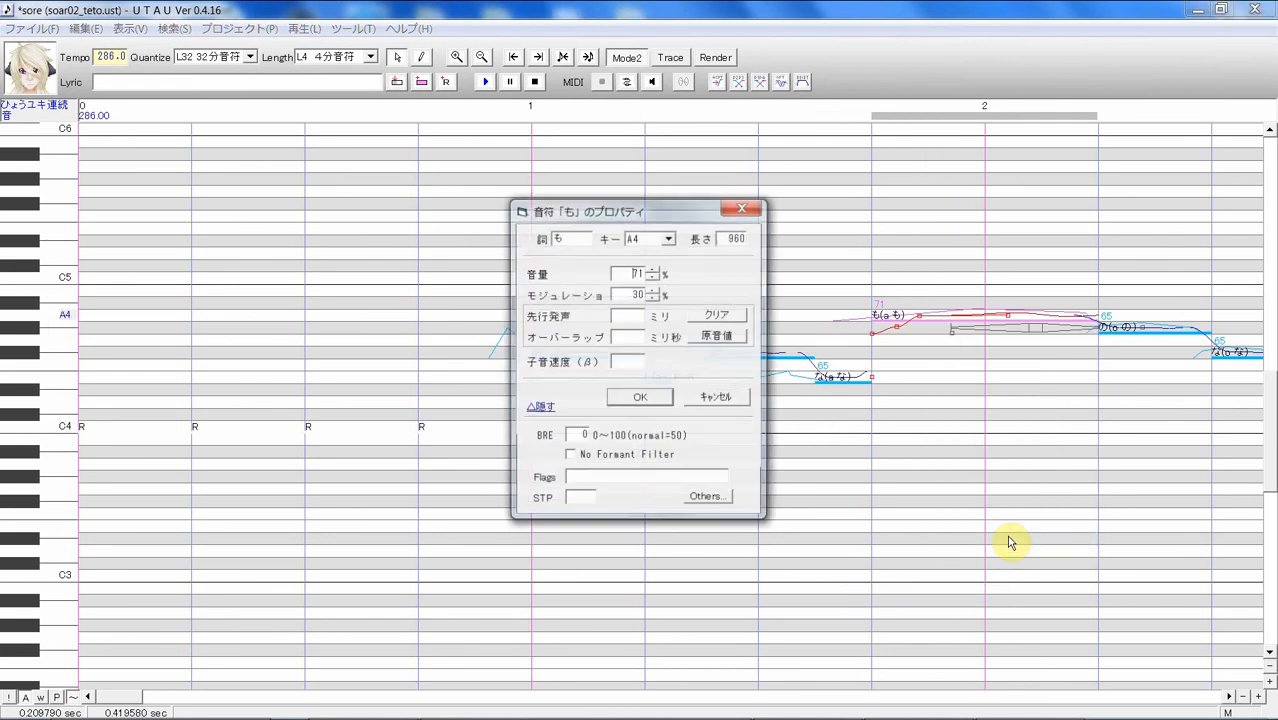
click(732, 205)
- Inspect the spectrogram of the "a も" sample used by the A4 も note
double_click(907, 309)
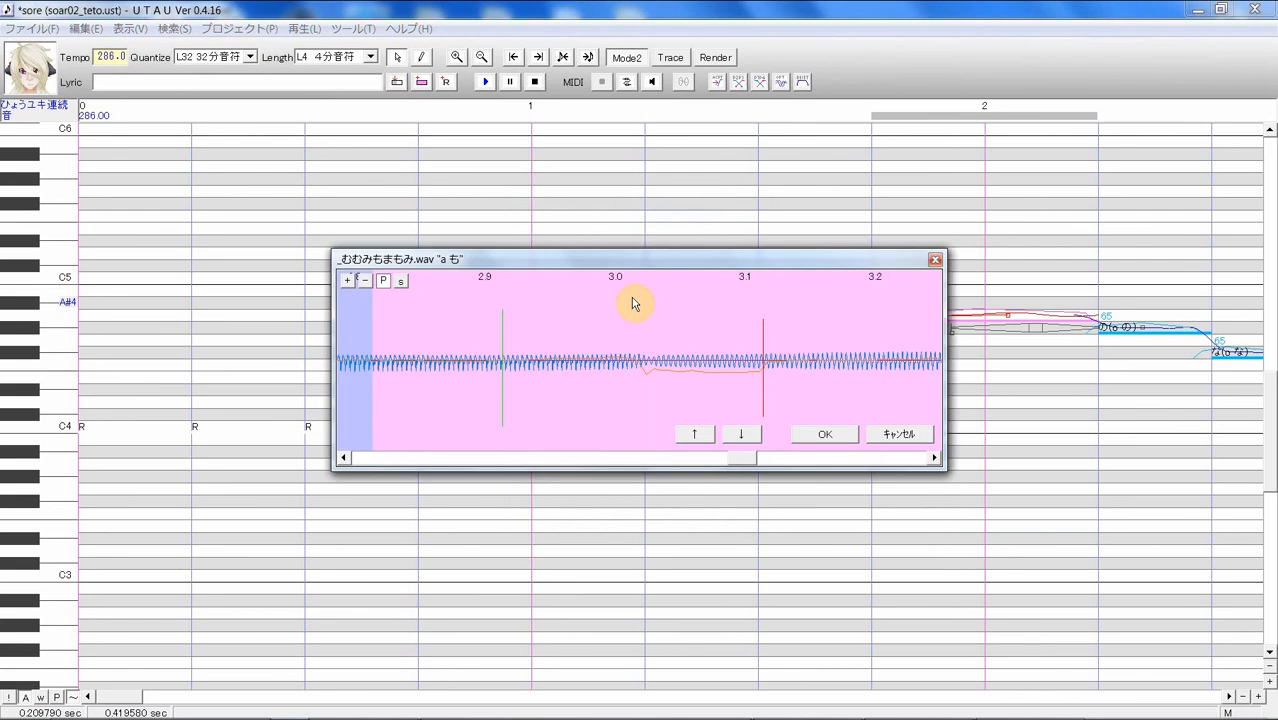
click(401, 281)
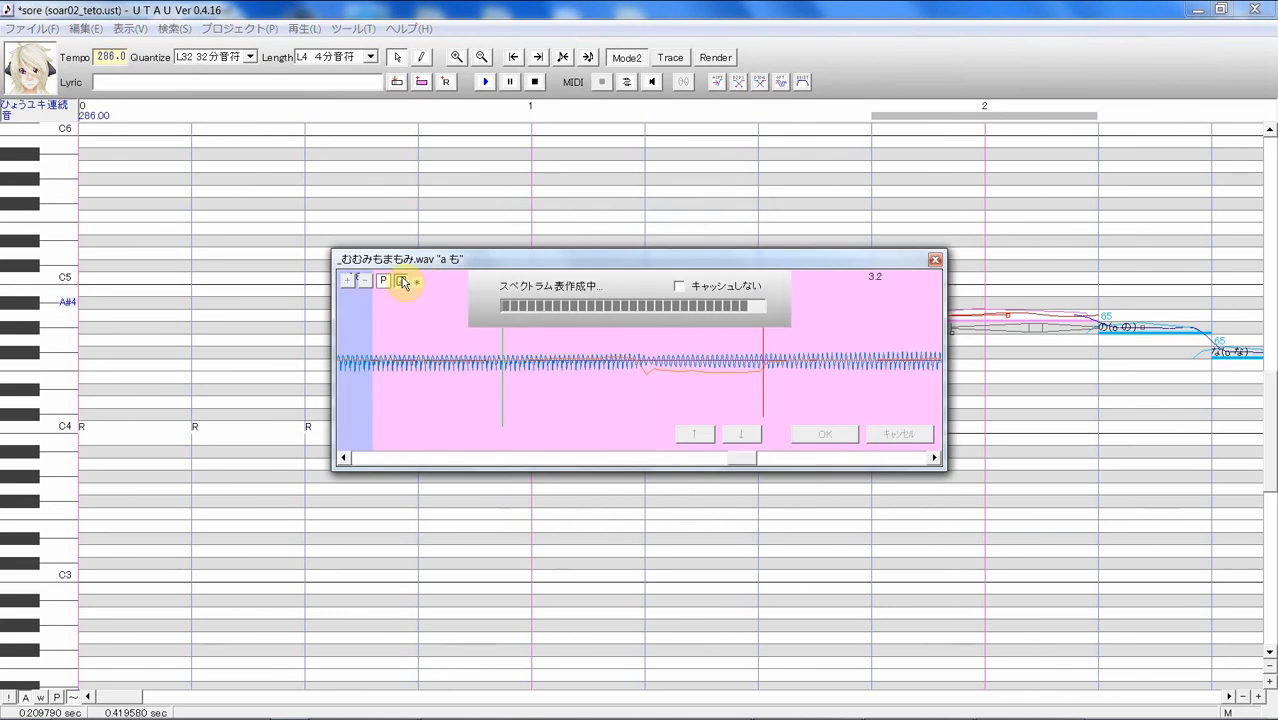
click(806, 434)
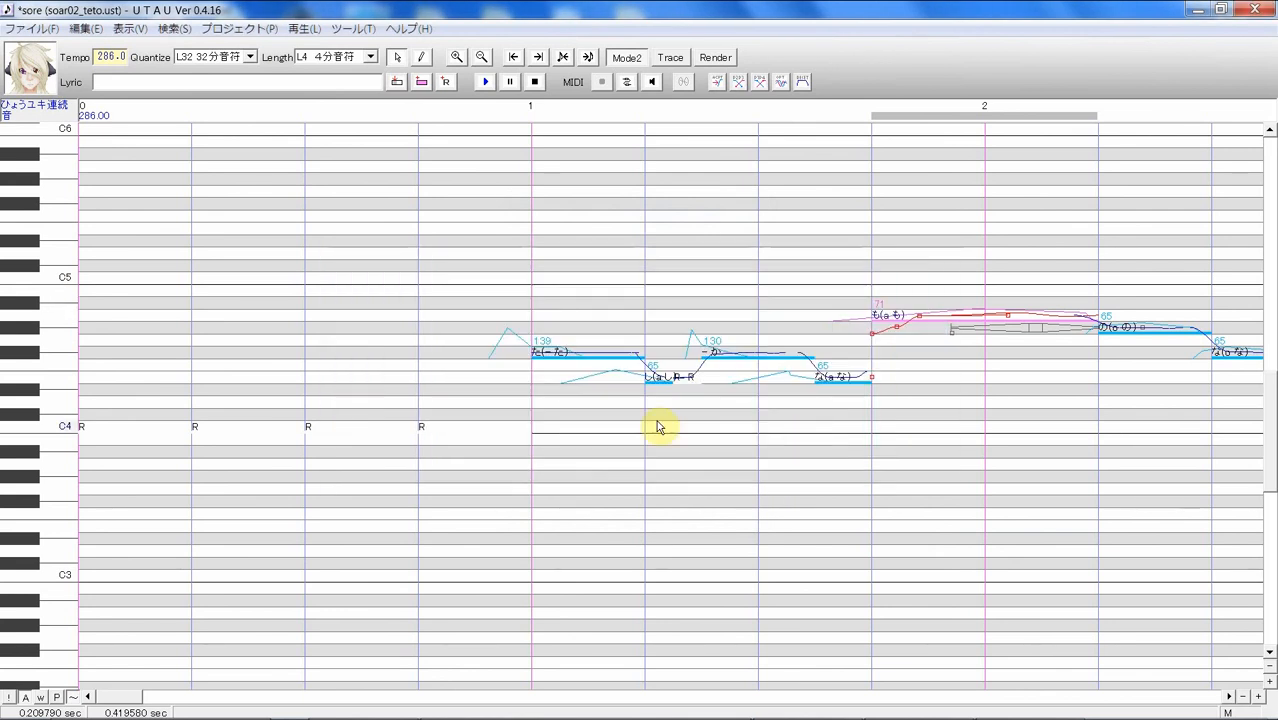
- Play back the notes from た through も, including the E4 な and A4 も notes on their own
drag(573, 402, 920, 260)
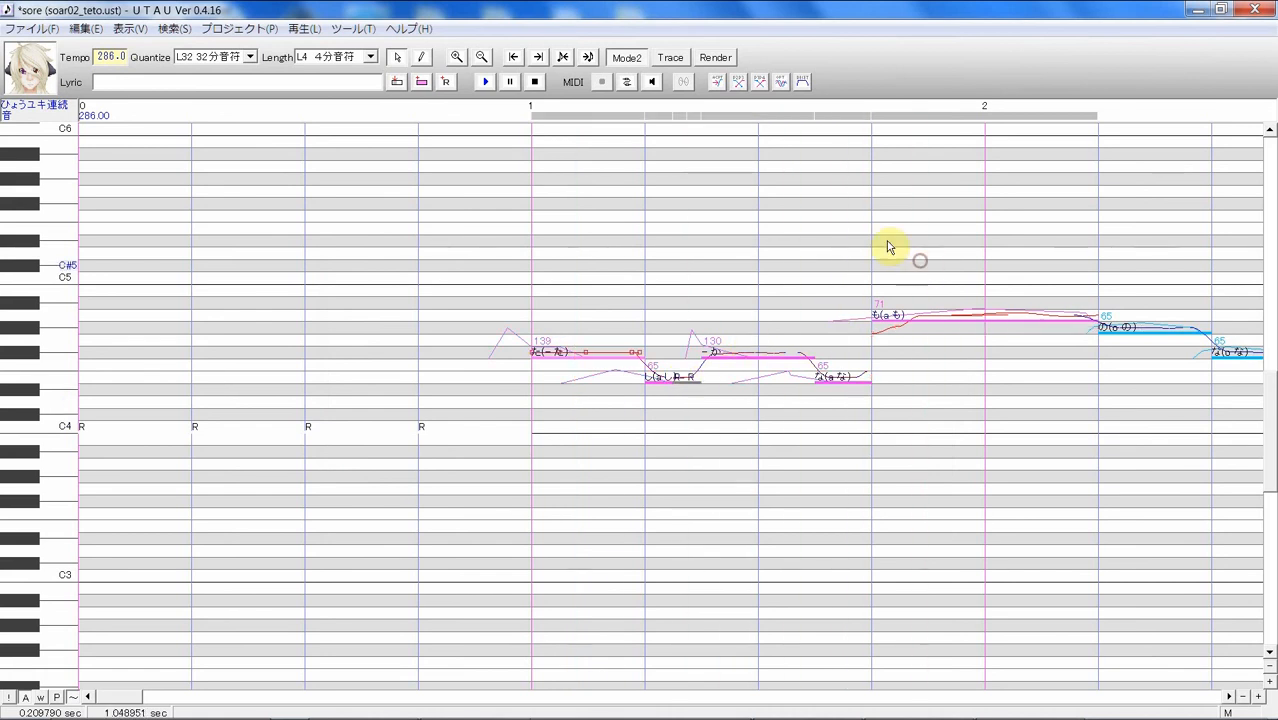
click(486, 81)
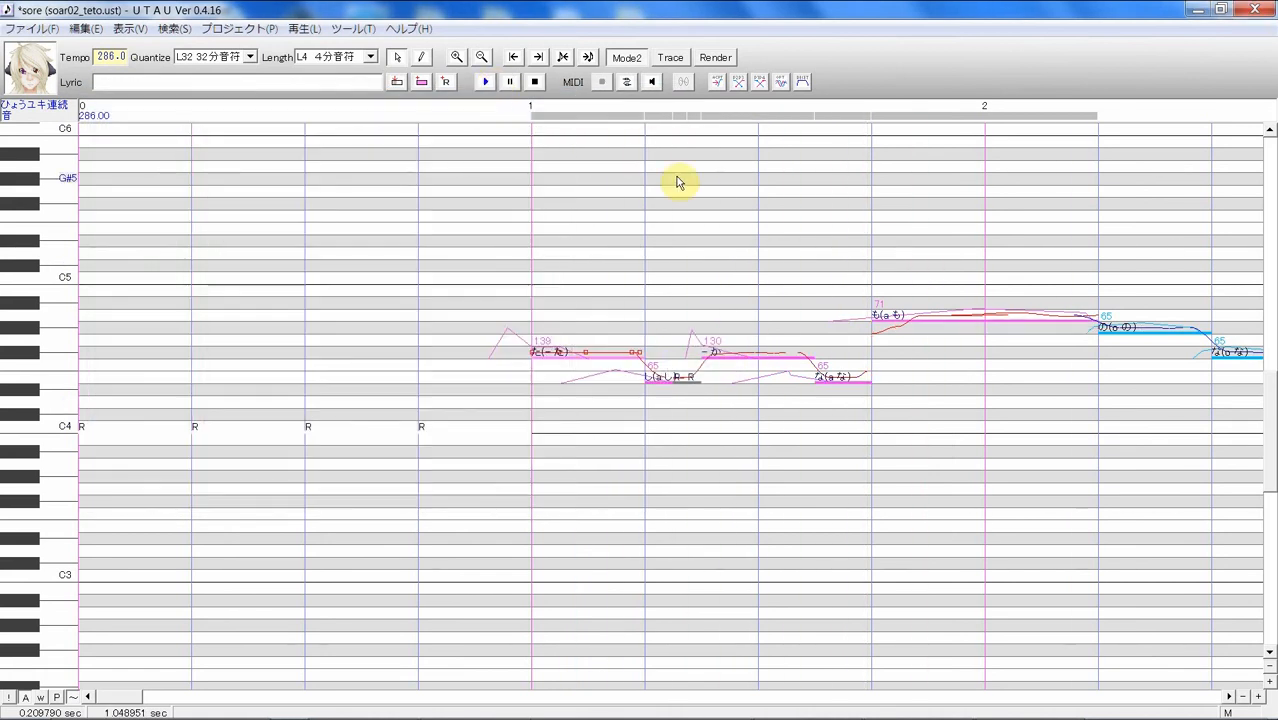
click(838, 380)
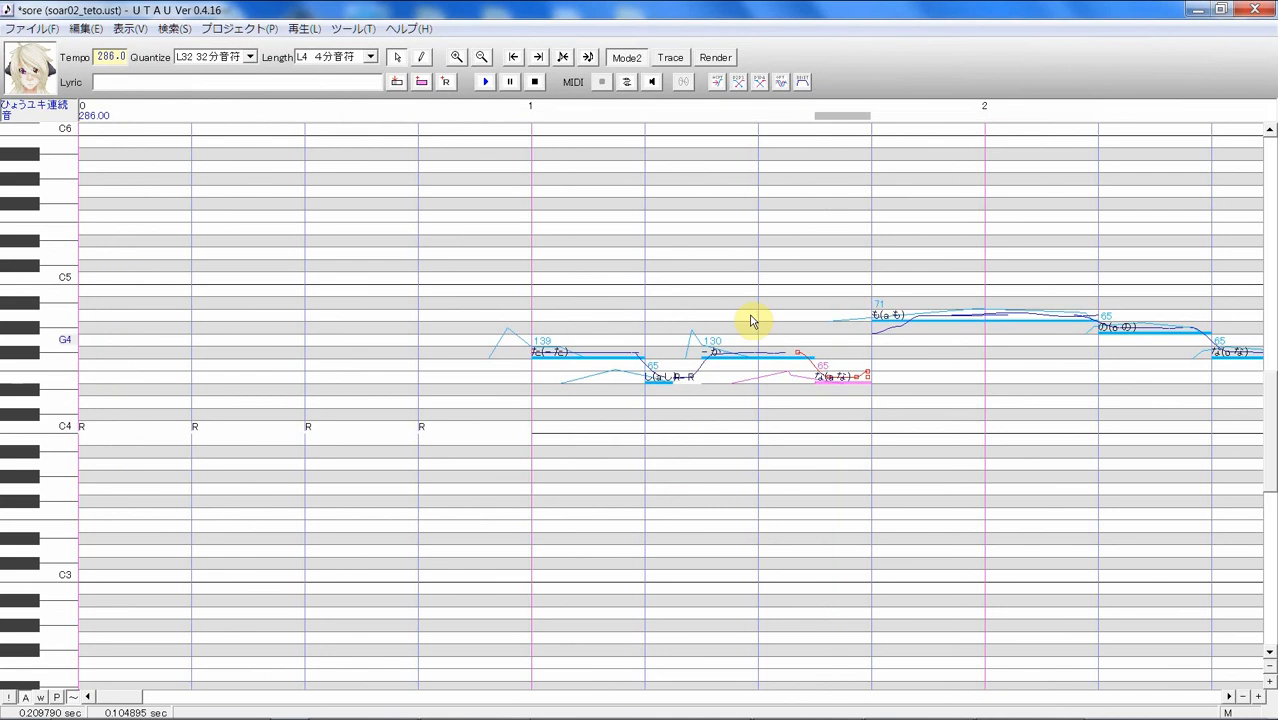
click(486, 81)
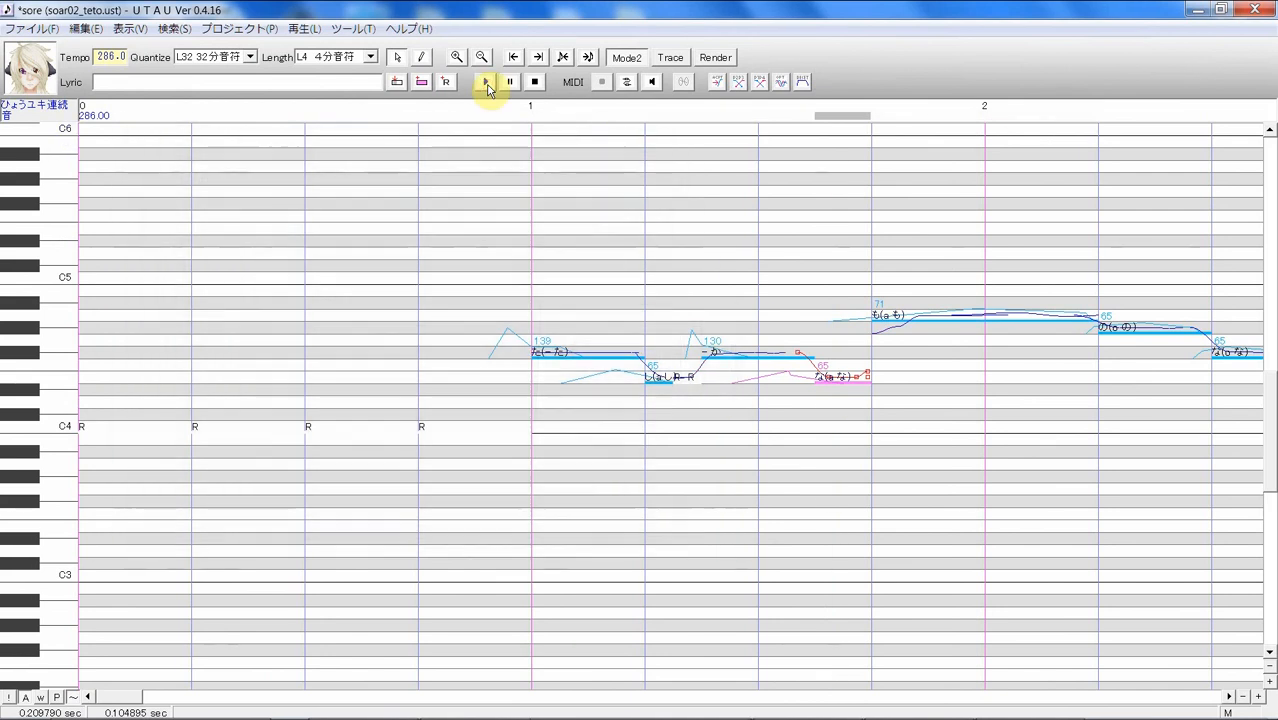
click(922, 370)
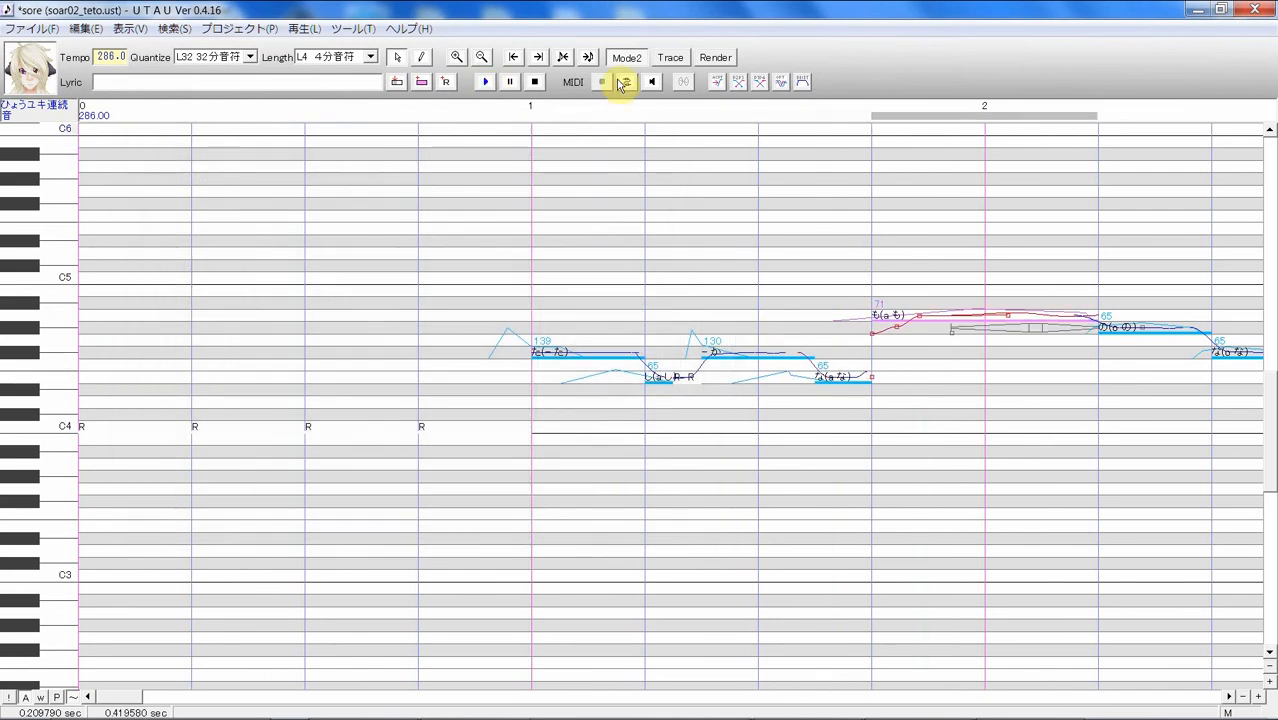
click(487, 83)
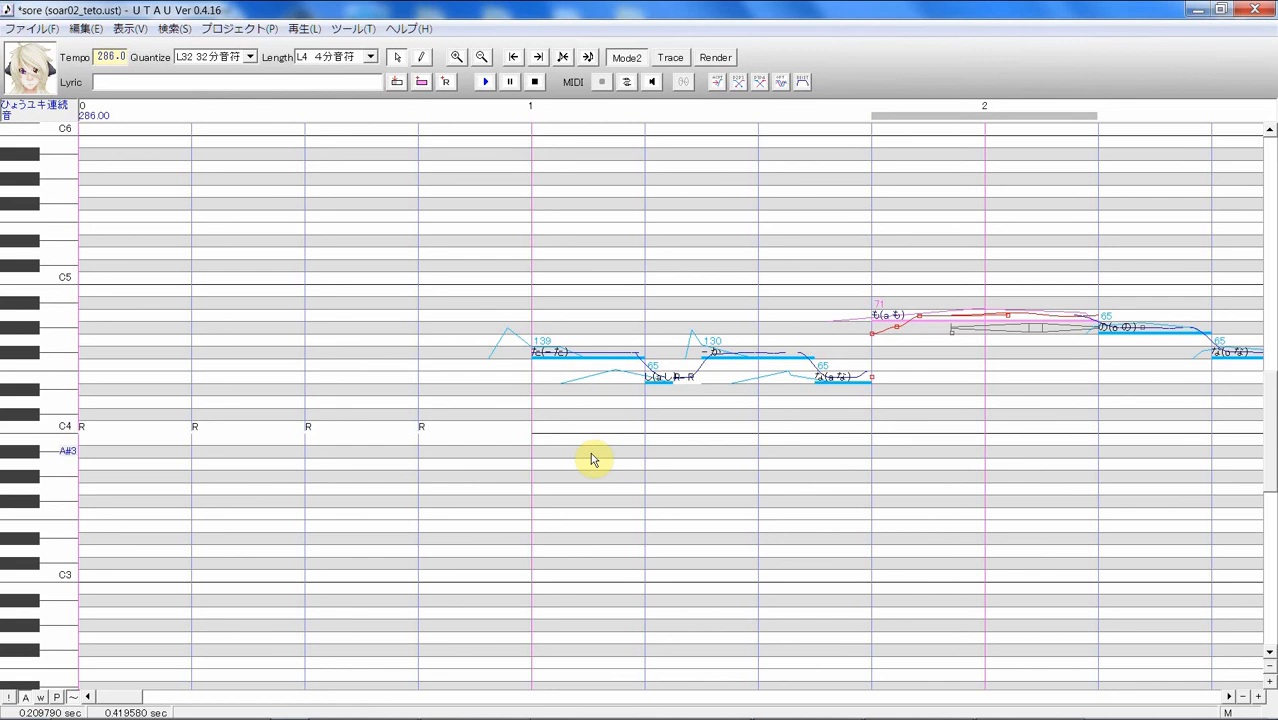
drag(593, 456, 1022, 413)
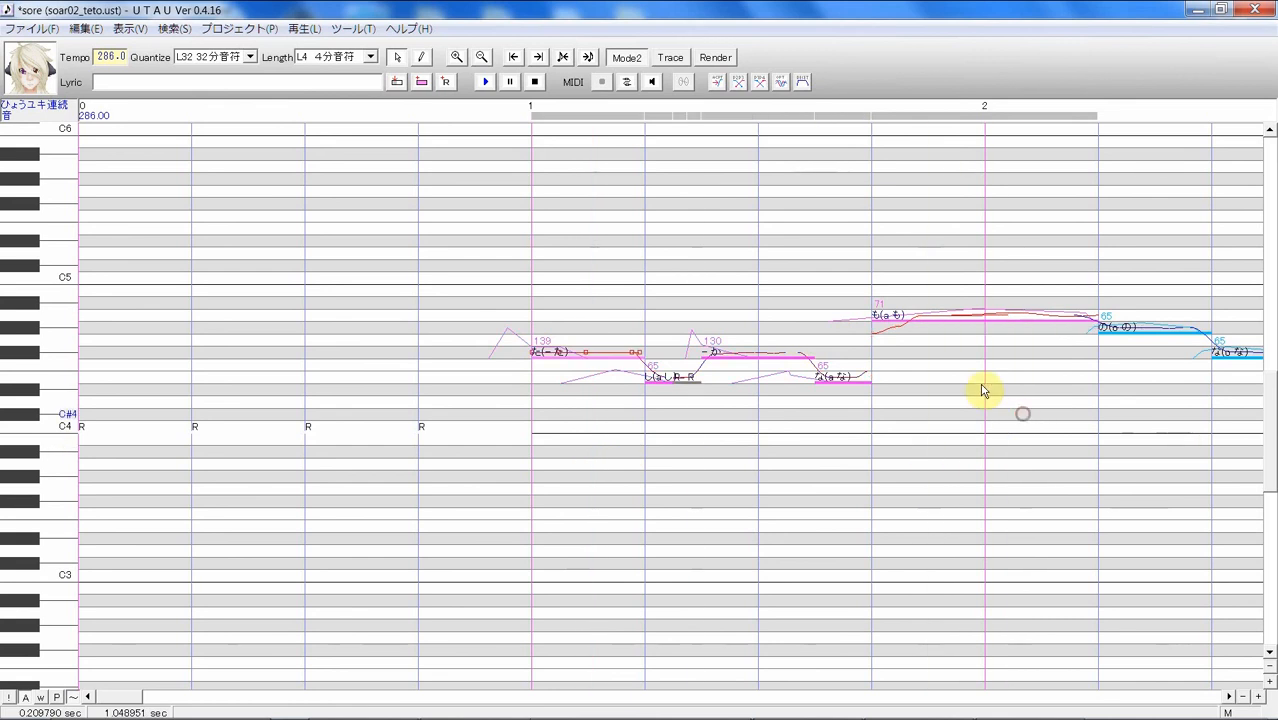
click(484, 81)
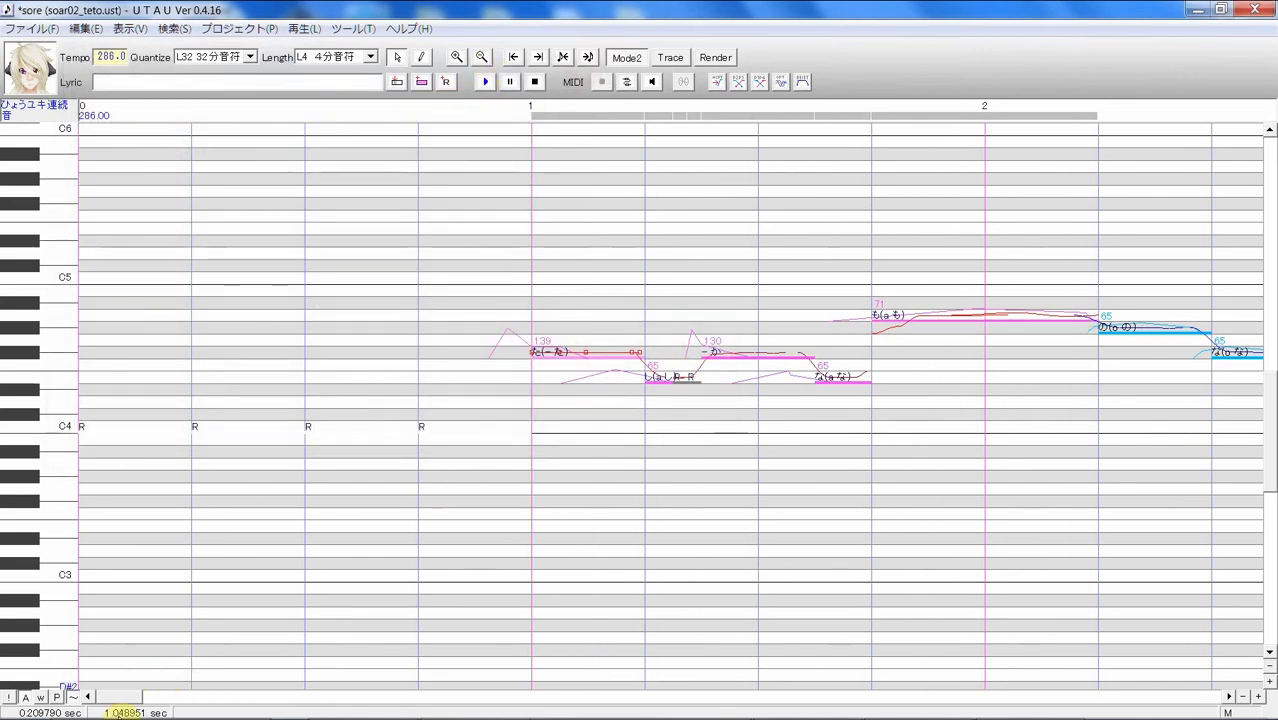
mouse_move(110, 710)
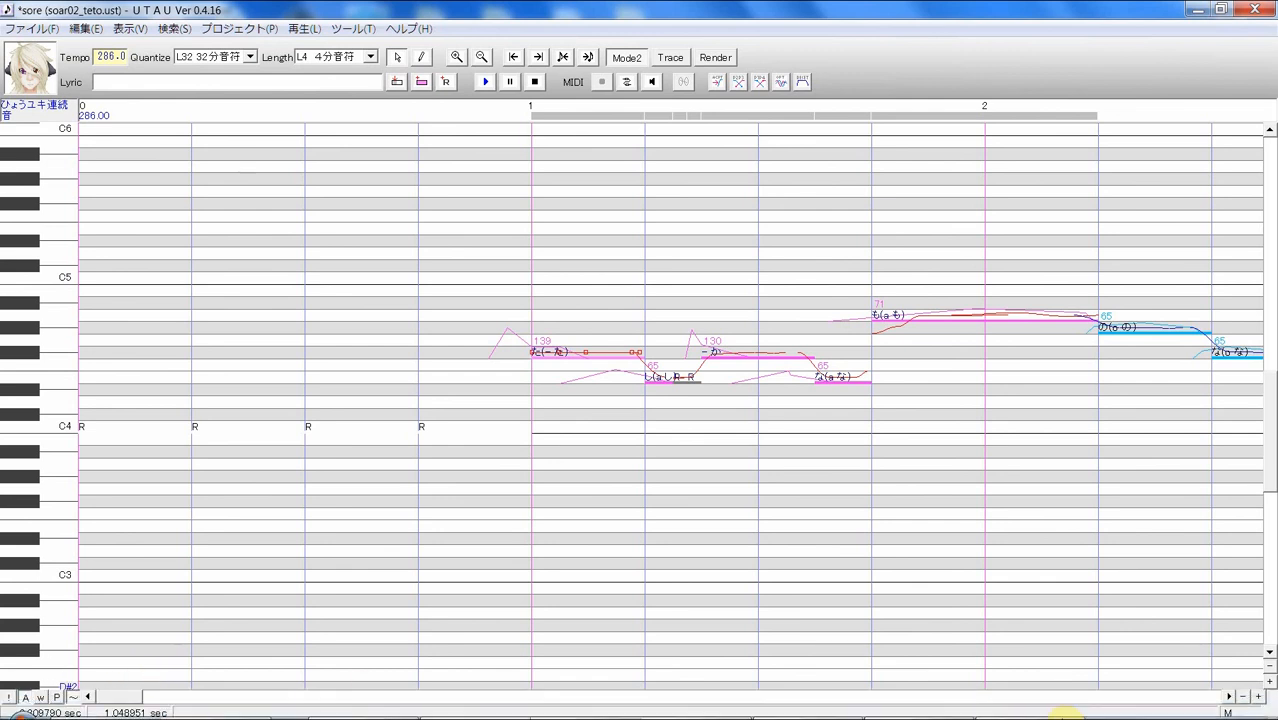
mouse_move(1060, 710)
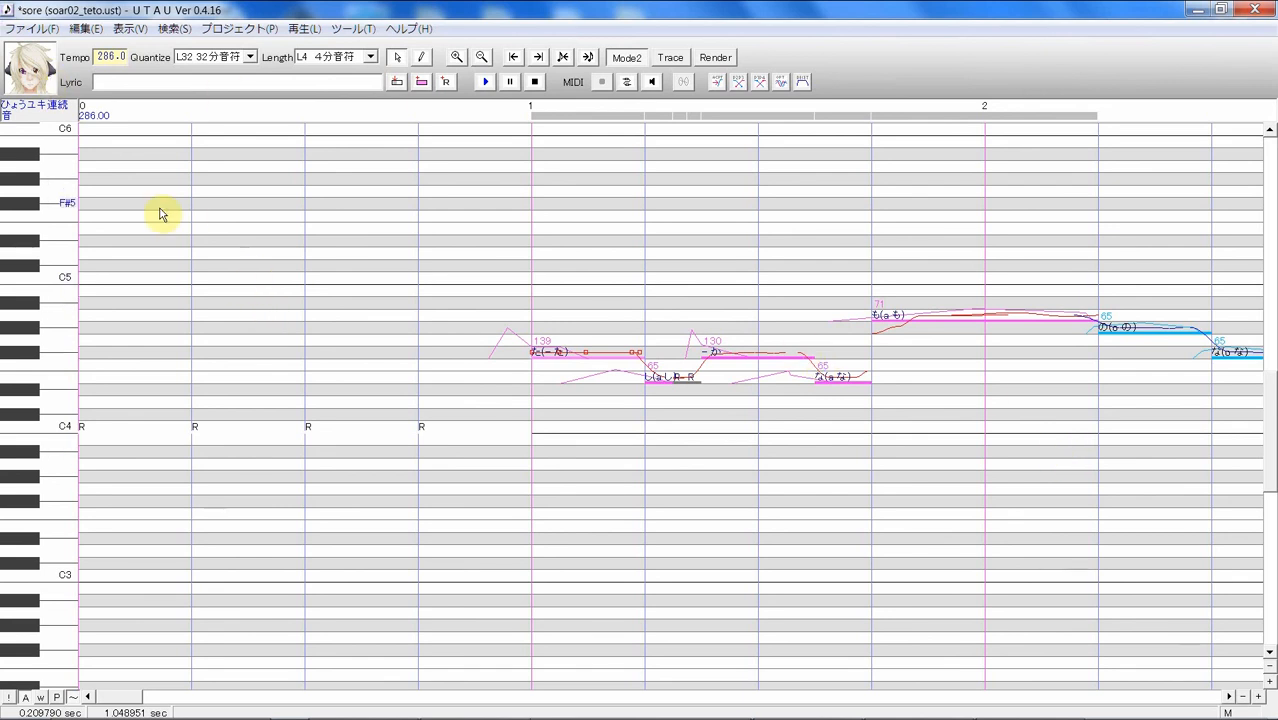
- View the character info of the ひょうユキ連続音 voicebank and close it
click(43, 88)
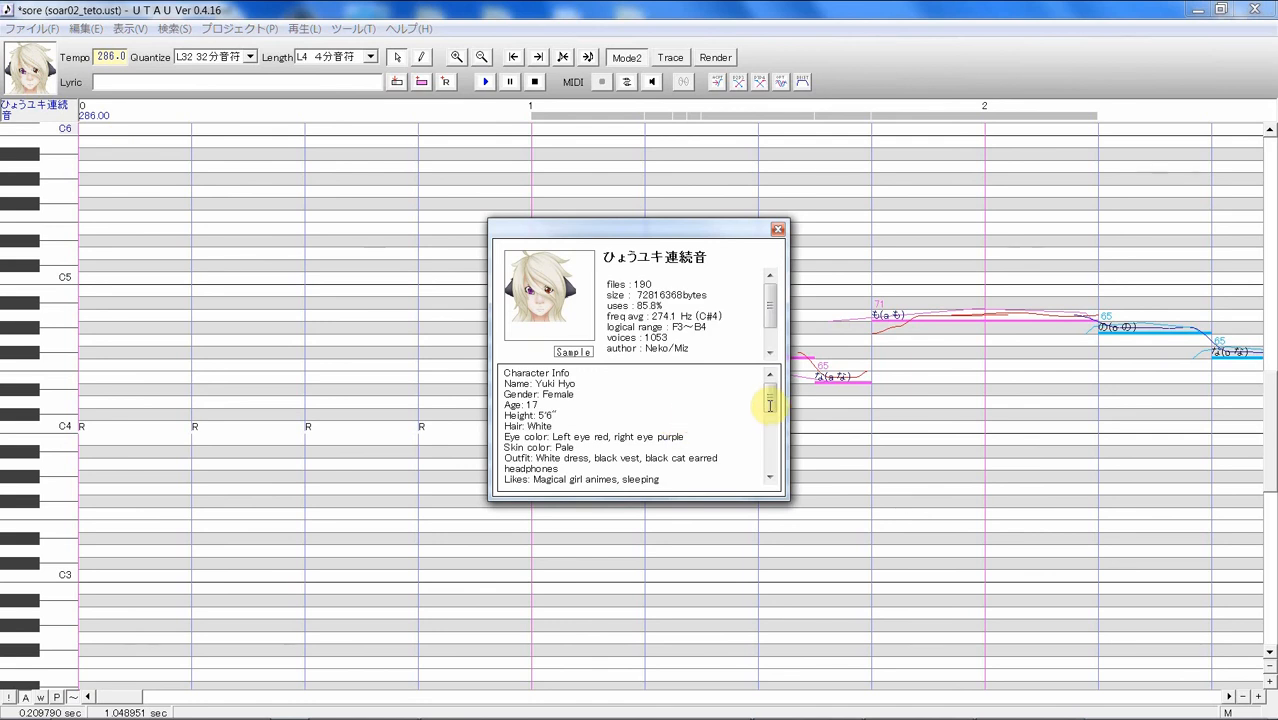
mouse_move(770, 399)
mouse_down()
mouse_move(774, 458)
mouse_move(772, 392)
mouse_up()
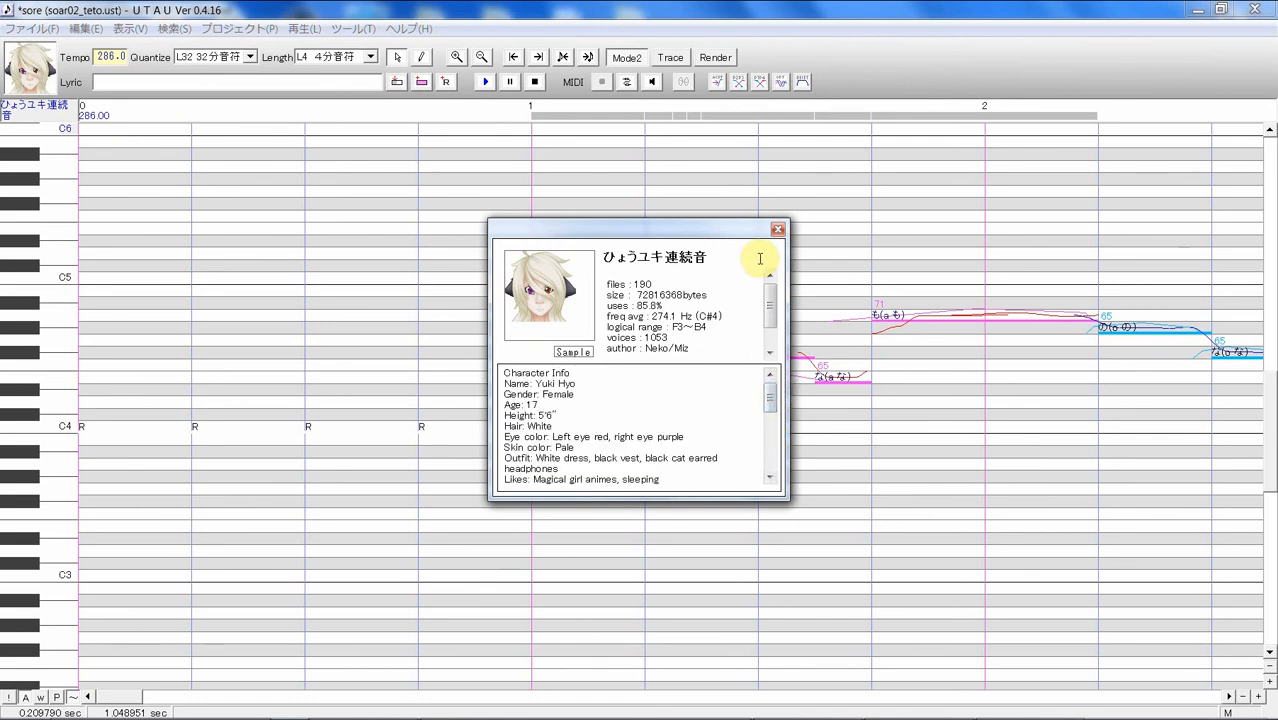
click(777, 229)
- Show the pitch trace over the bar 1 notes with the first た note selected, and hide it again
click(551, 386)
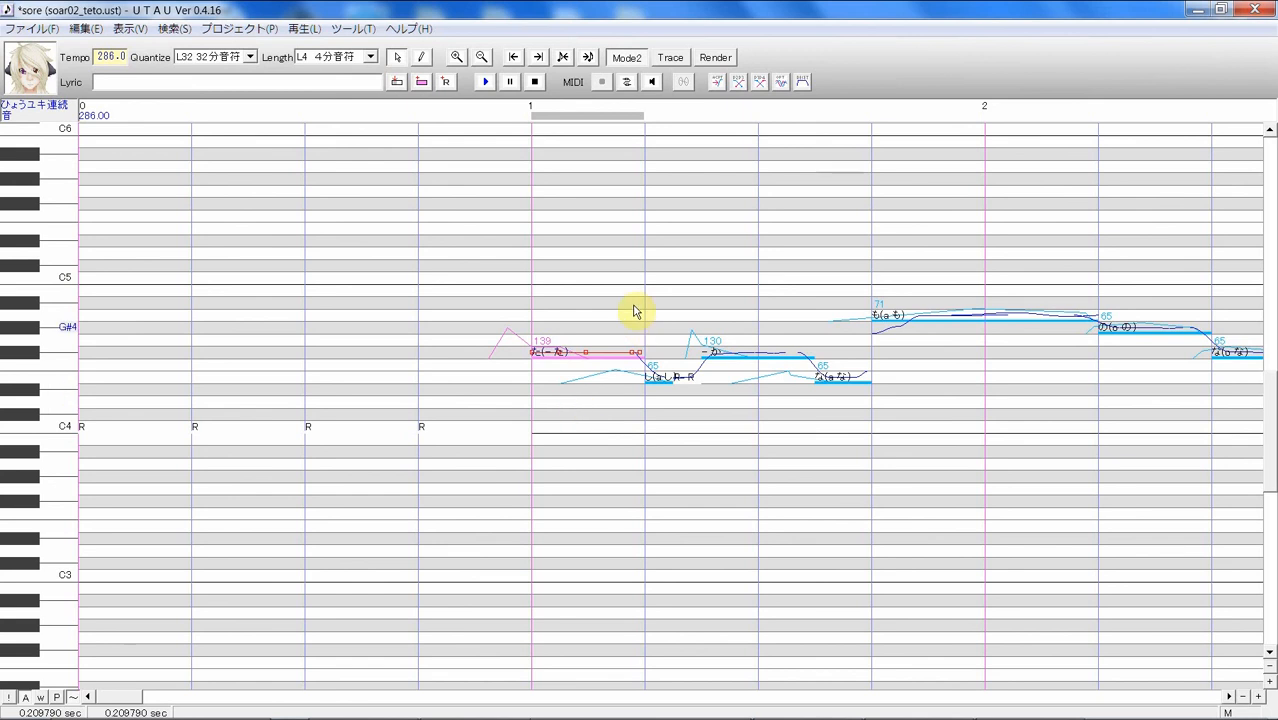
click(668, 57)
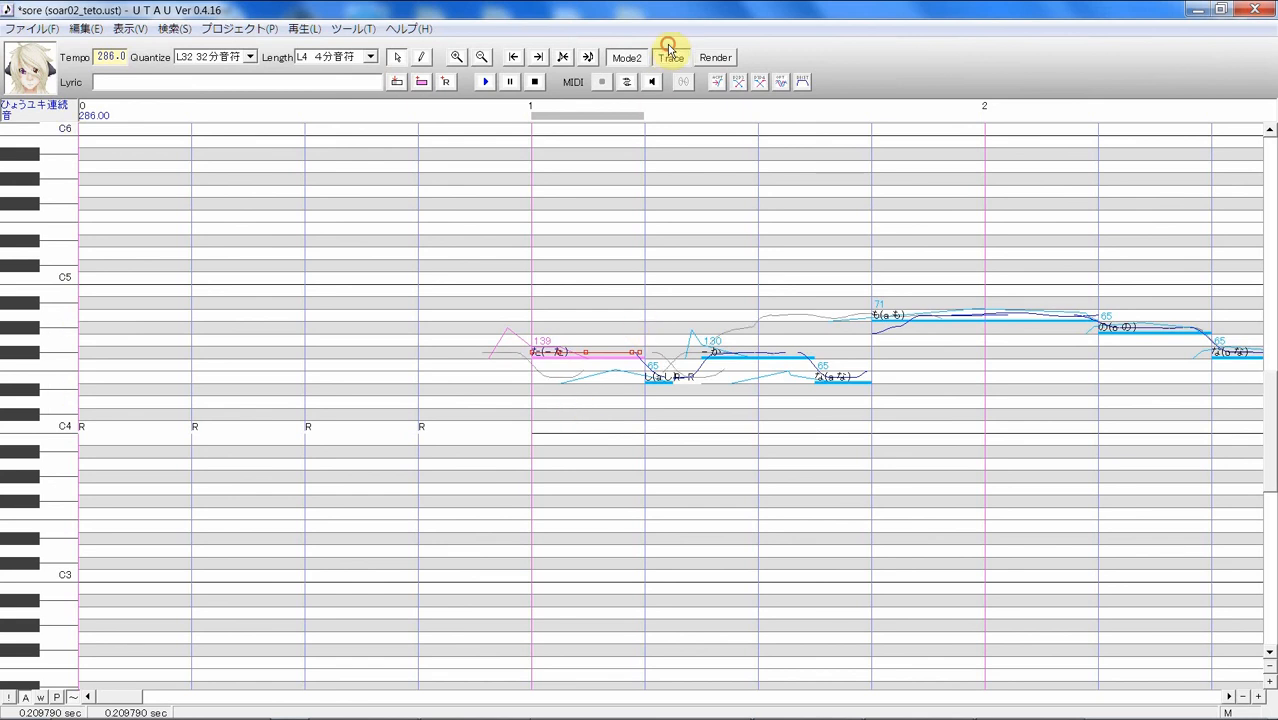
click(668, 57)
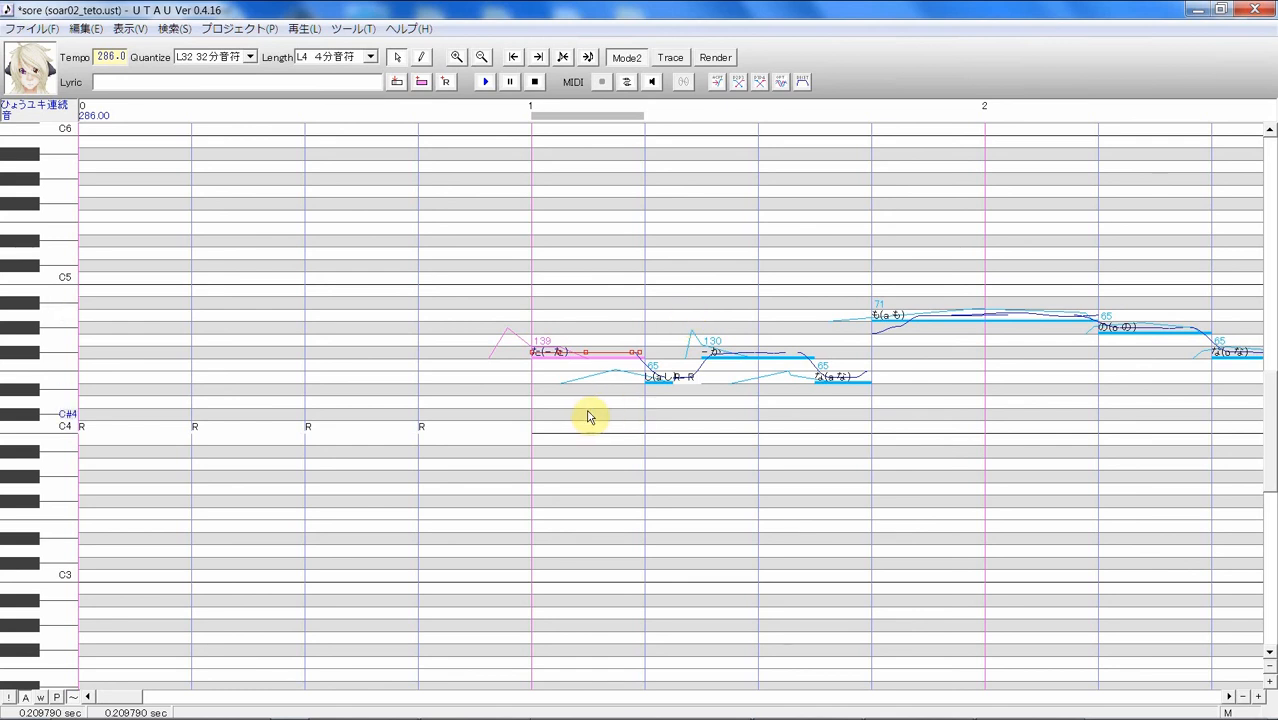
- Try resetting the envelopes of the notes from た through も, playing the selection before and after the reset
drag(588, 418, 1096, 390)
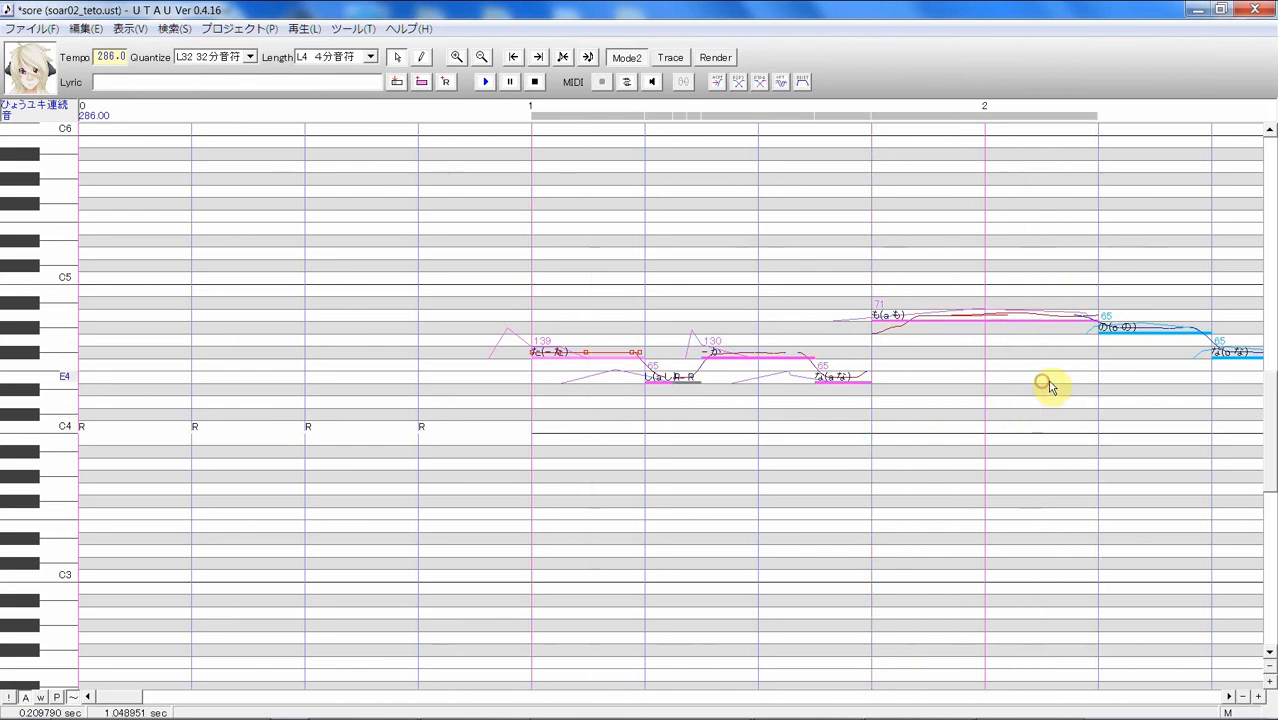
click(483, 82)
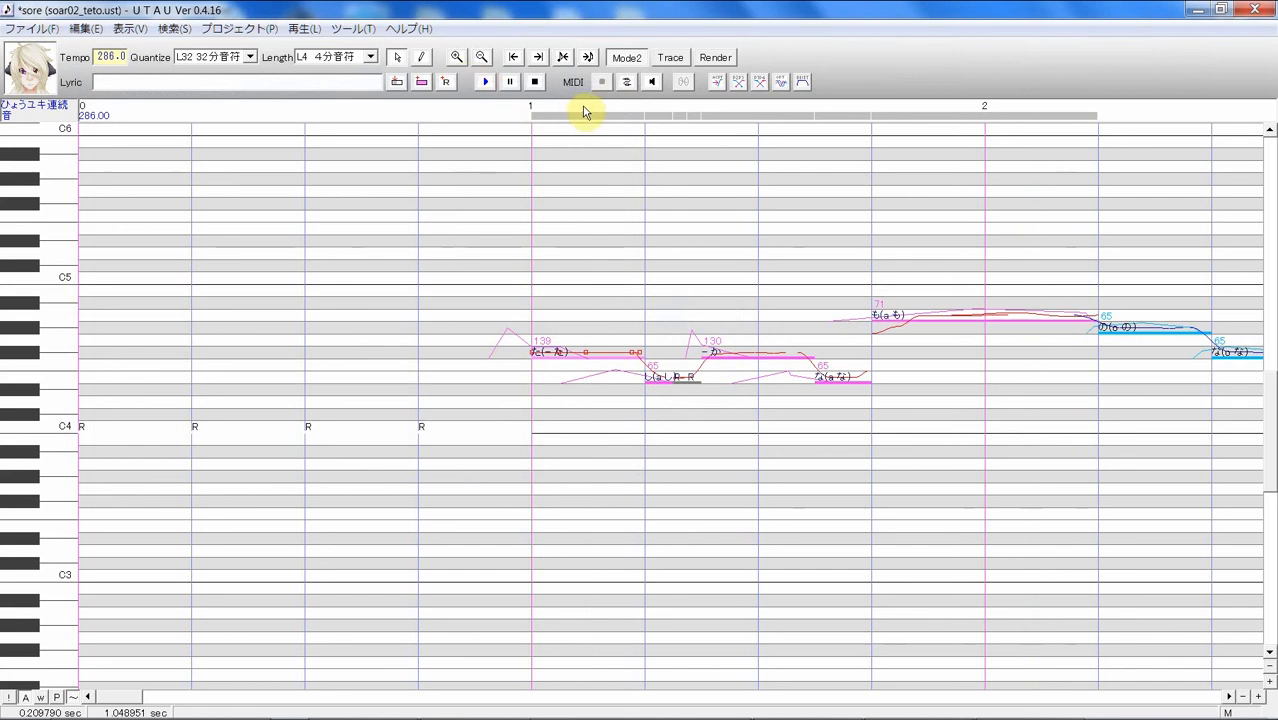
click(805, 86)
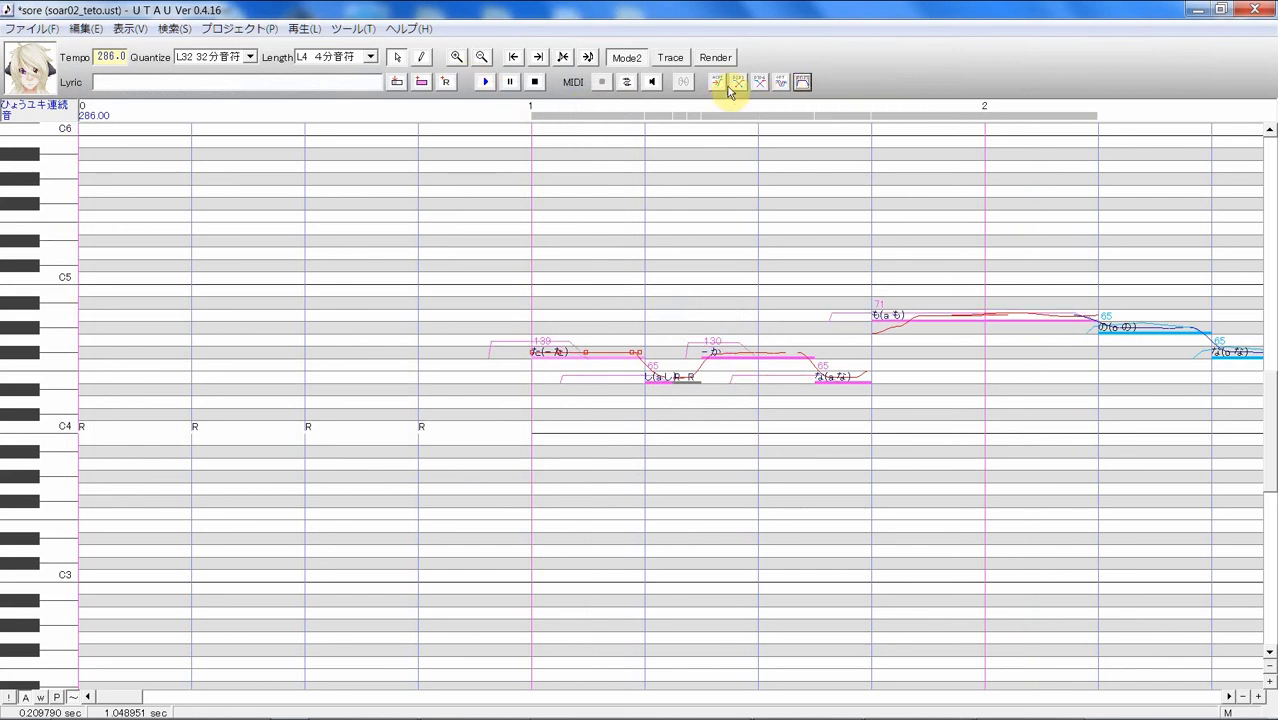
click(485, 82)
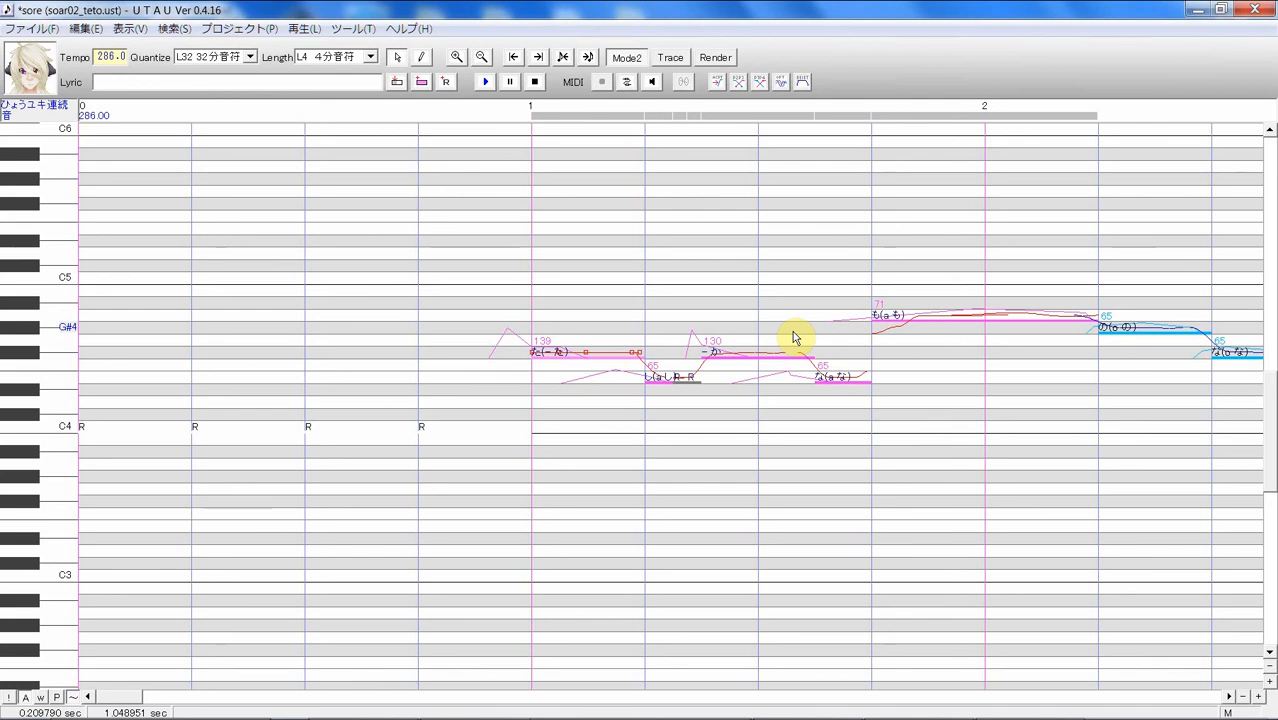
mouse_move(910, 714)
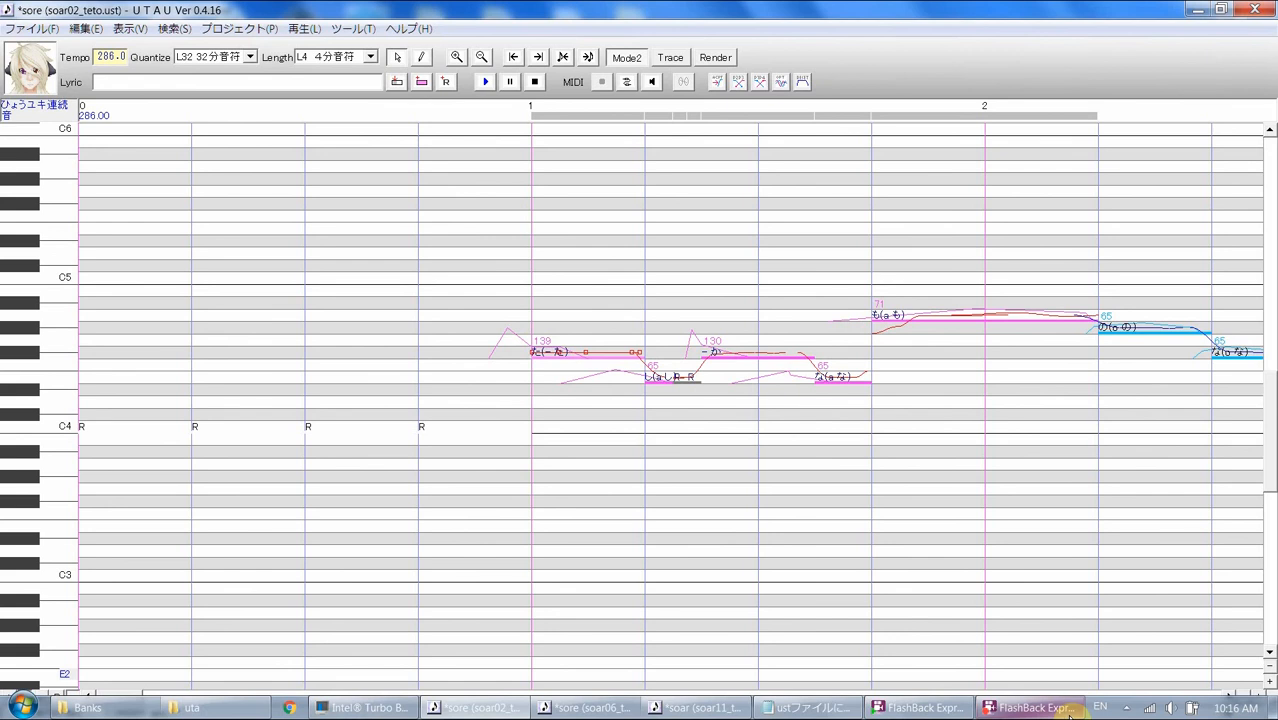